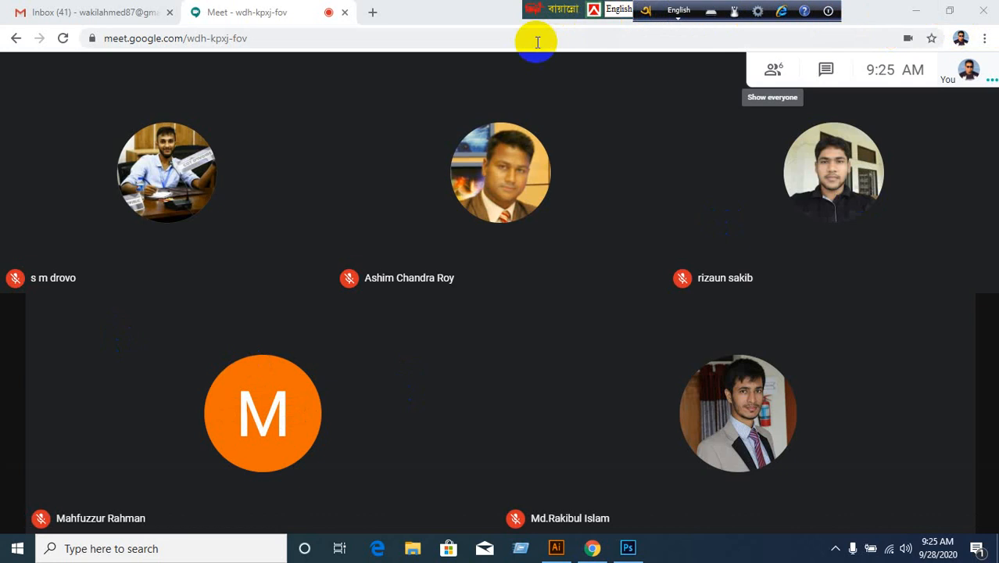
# Step: Present the entire screen to everyone in the Google Meet call and hide the screen-sharing notice
pyautogui.moveTo(541, 11); pyautogui.dragTo(435, 11)
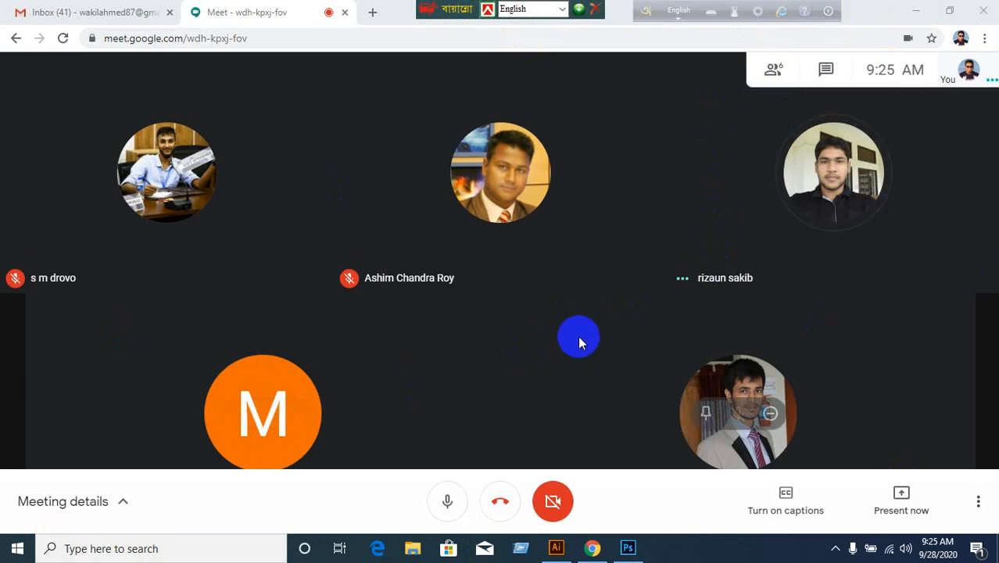
pyautogui.click(892, 504)
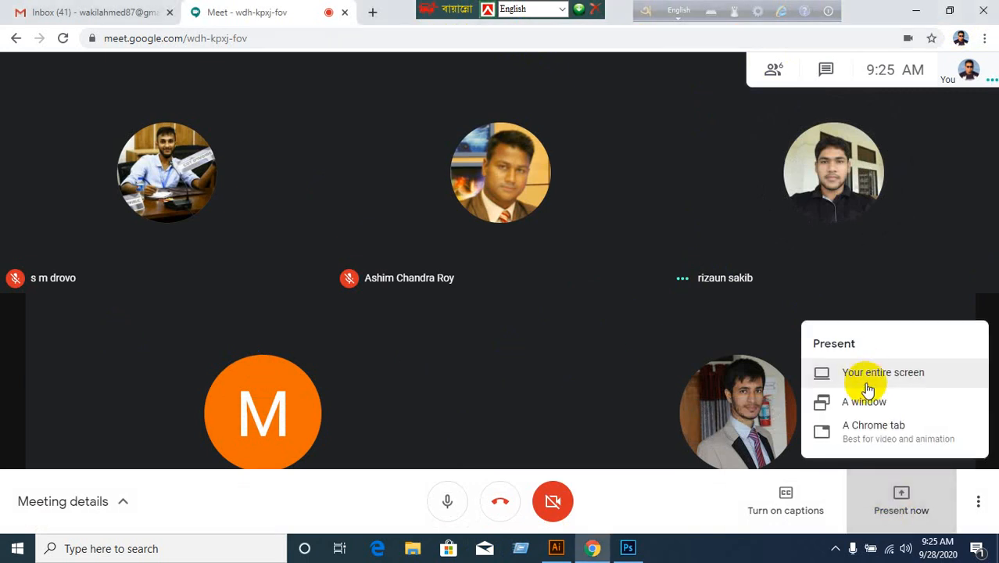
pyautogui.click(868, 380)
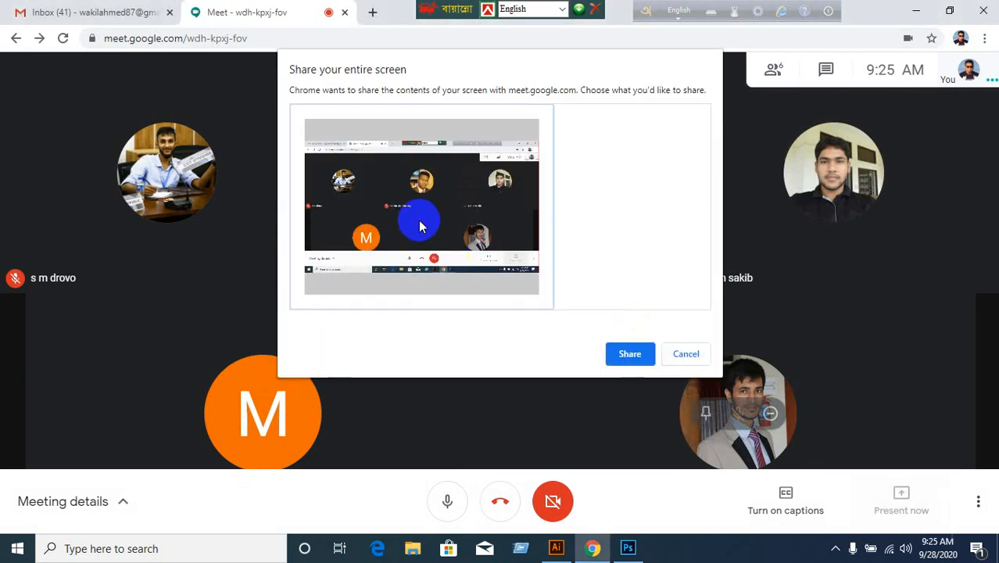
pyautogui.click(633, 354)
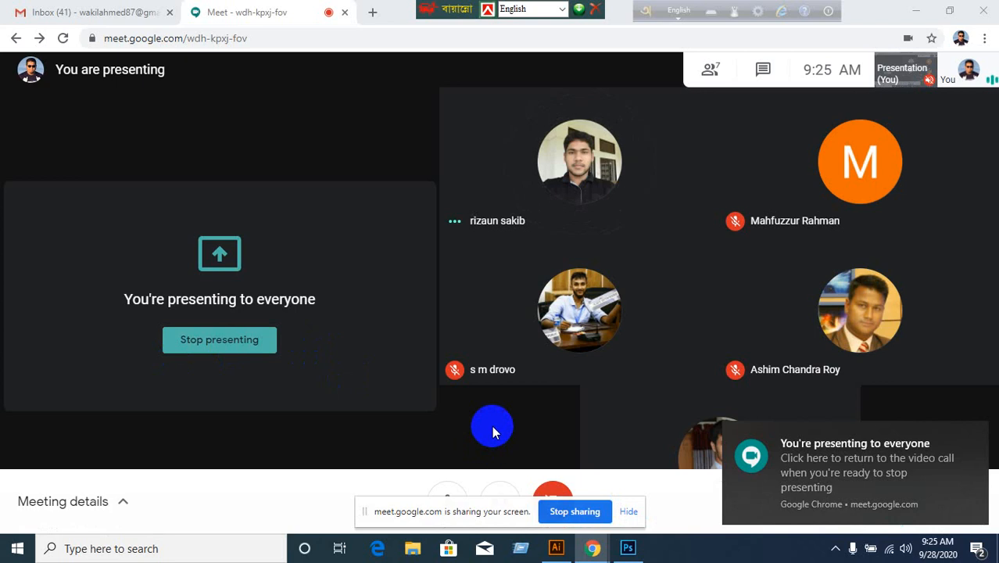
pyautogui.click(630, 512)
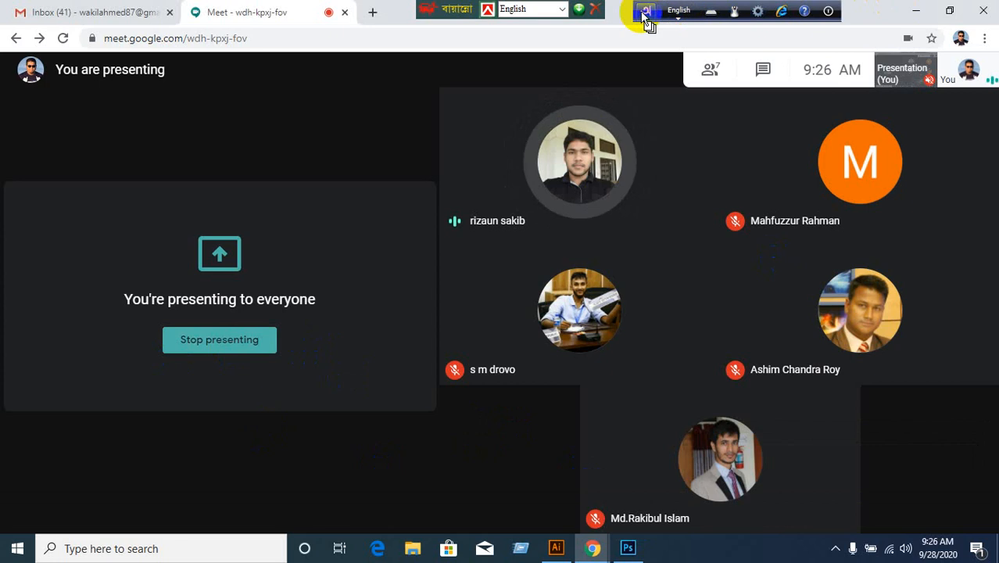
# Step: Move the two floating language toolbars to other places over the browser window
pyautogui.moveTo(639, 11); pyautogui.dragTo(668, 11)
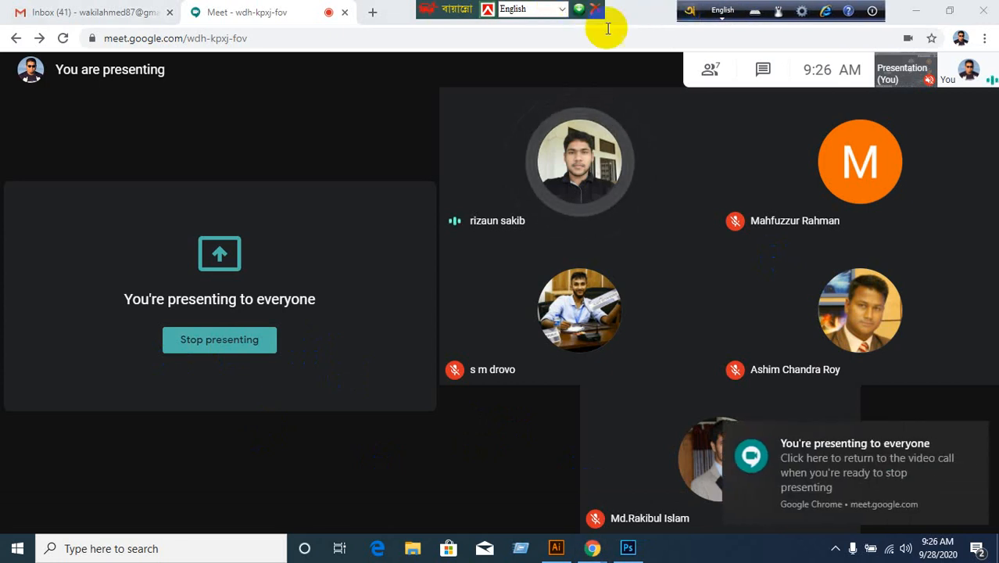
pyautogui.moveTo(425, 13); pyautogui.dragTo(529, 14)
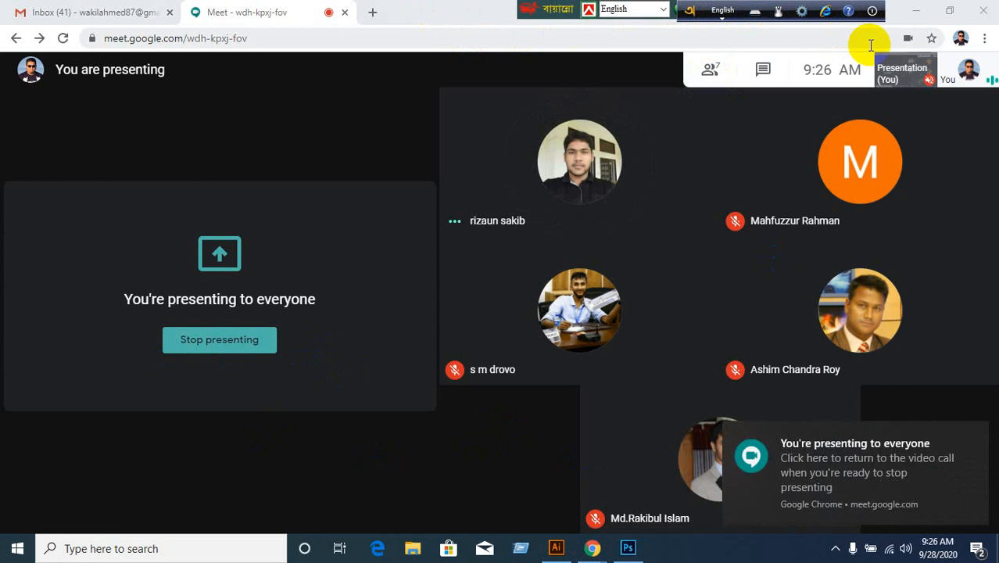
pyautogui.moveTo(692, 13); pyautogui.dragTo(467, 6)
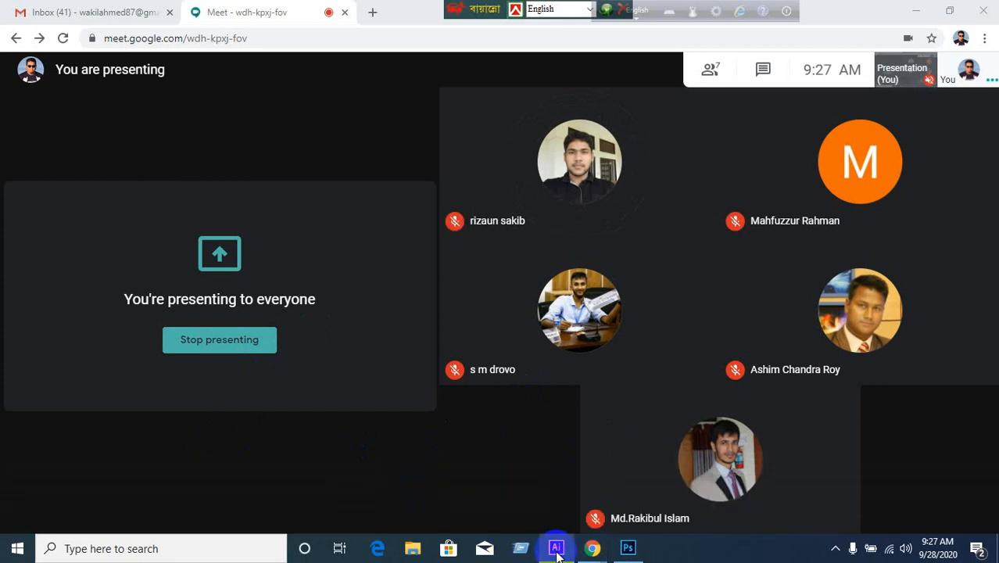
# Step: Switch to Illustrator and dismiss the New Document dialog without creating a file
pyautogui.click(556, 549)
pyautogui.click(557, 552)
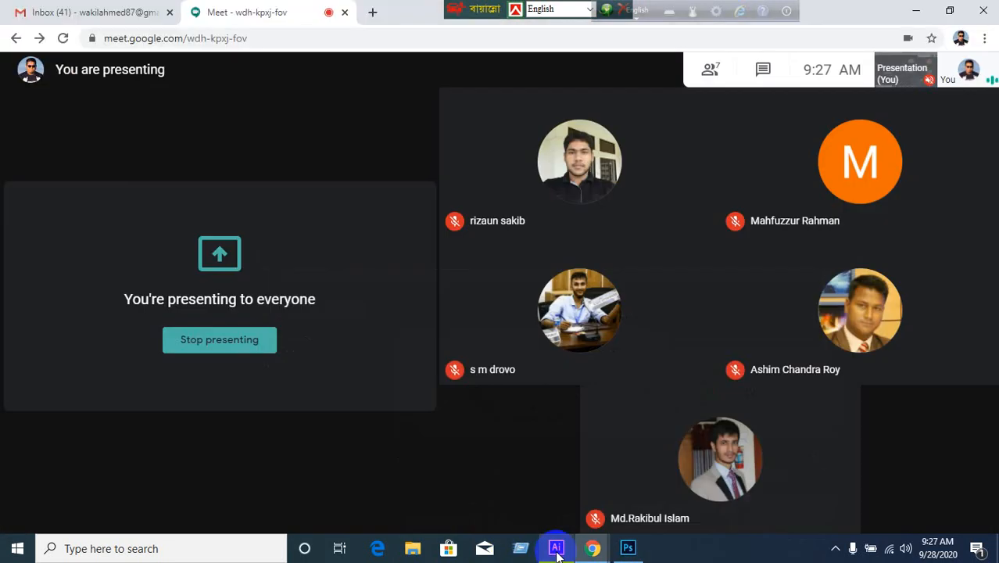
pyautogui.click(556, 549)
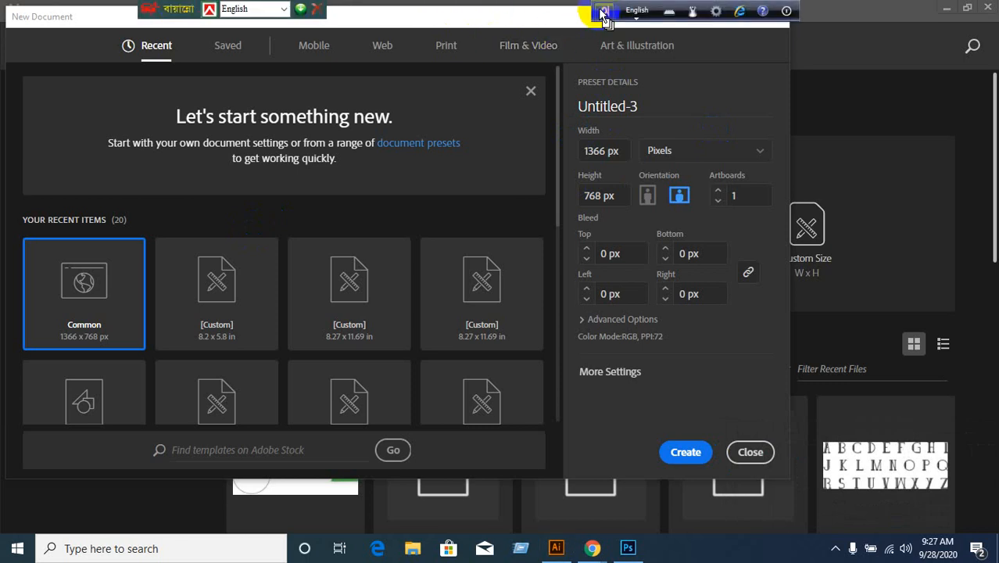
pyautogui.click(747, 461)
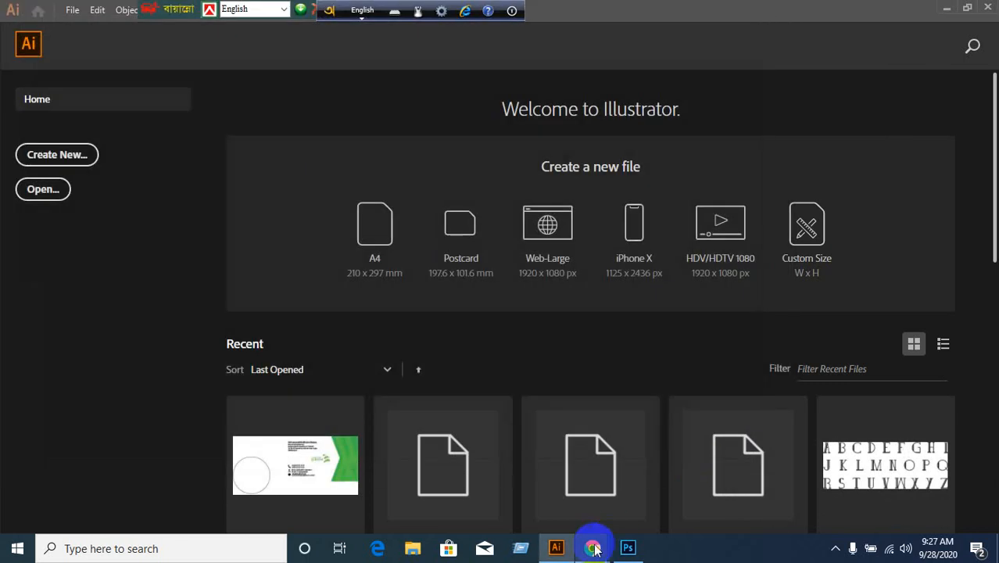
# Step: Return to the Google Meet call and place the two floating language toolbars side by side
pyautogui.moveTo(592, 548)
pyautogui.click(479, 473)
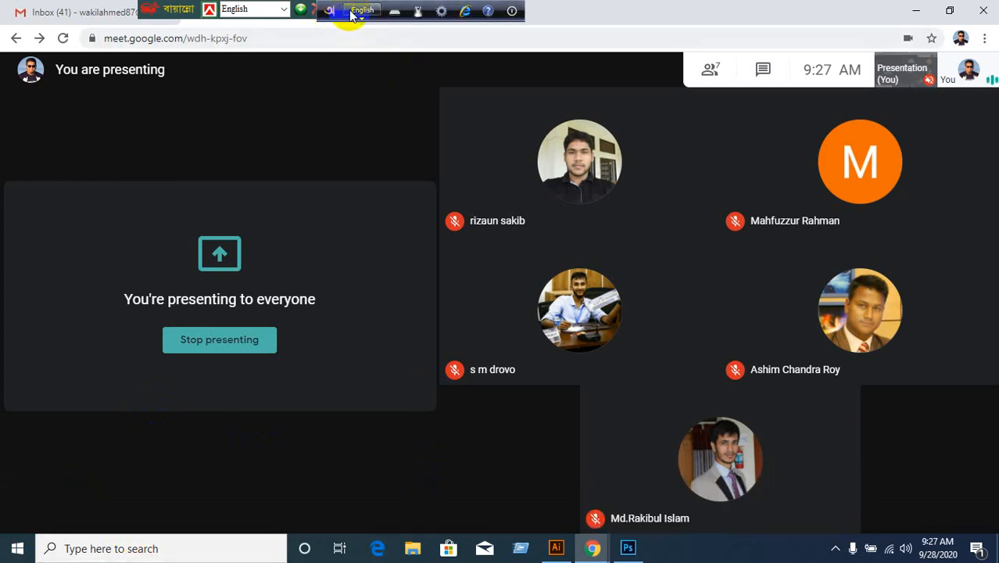
pyautogui.moveTo(342, 21); pyautogui.dragTo(729, 17)
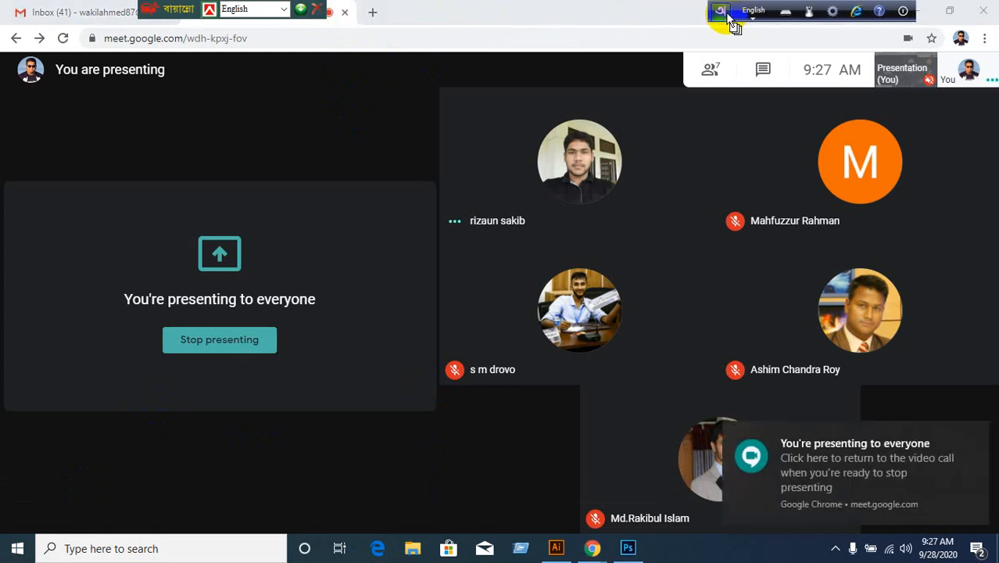
pyautogui.moveTo(161, 14); pyautogui.dragTo(587, 9)
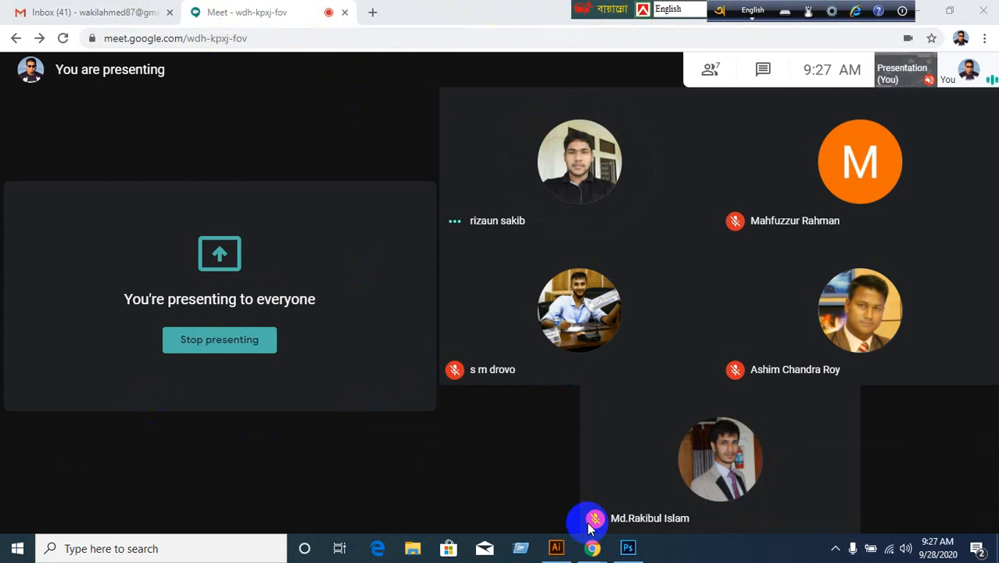
# Step: Switch to Illustrator and create a 1366 x 768 px document from the Common web preset
pyautogui.click(559, 552)
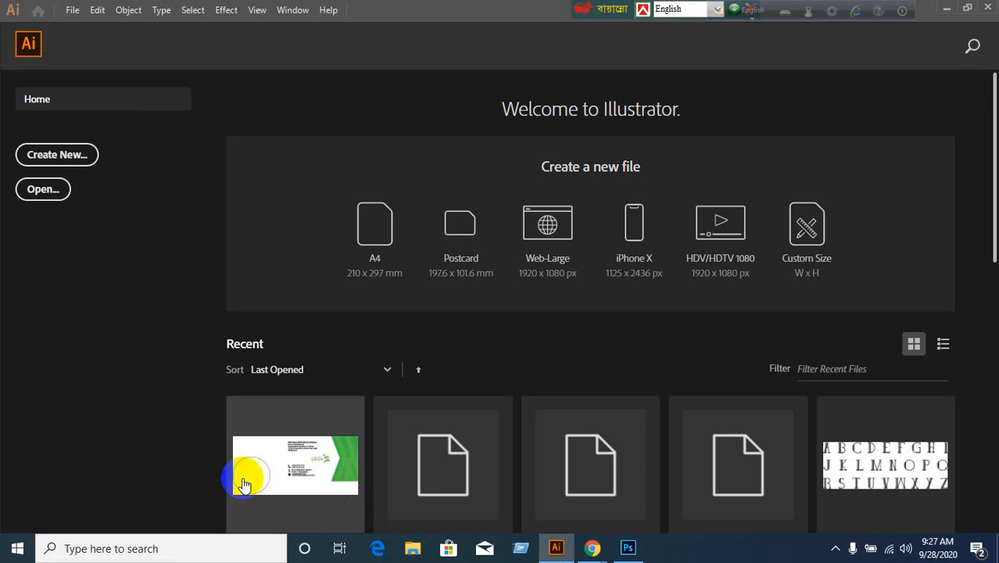
pyautogui.click(64, 155)
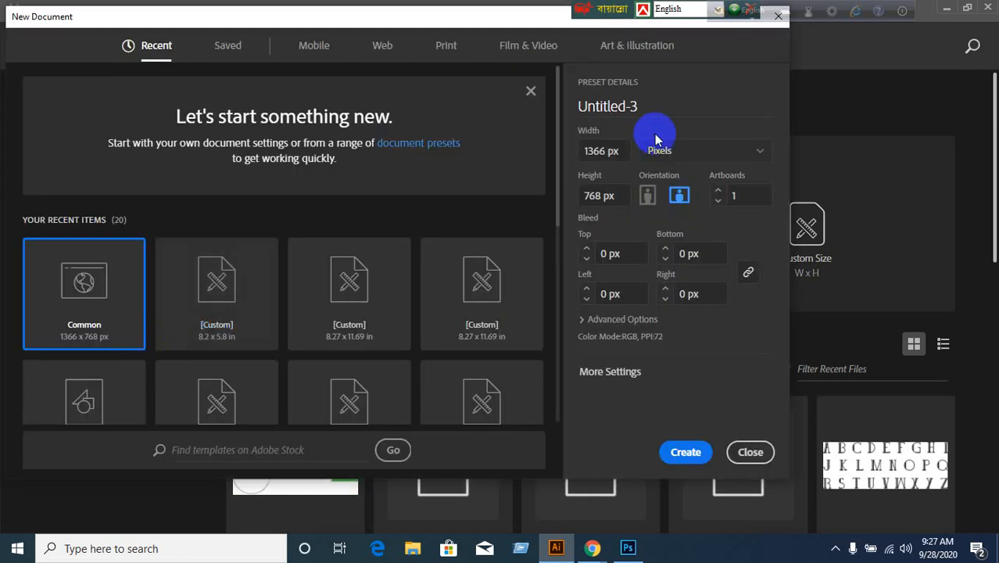
pyautogui.click(383, 47)
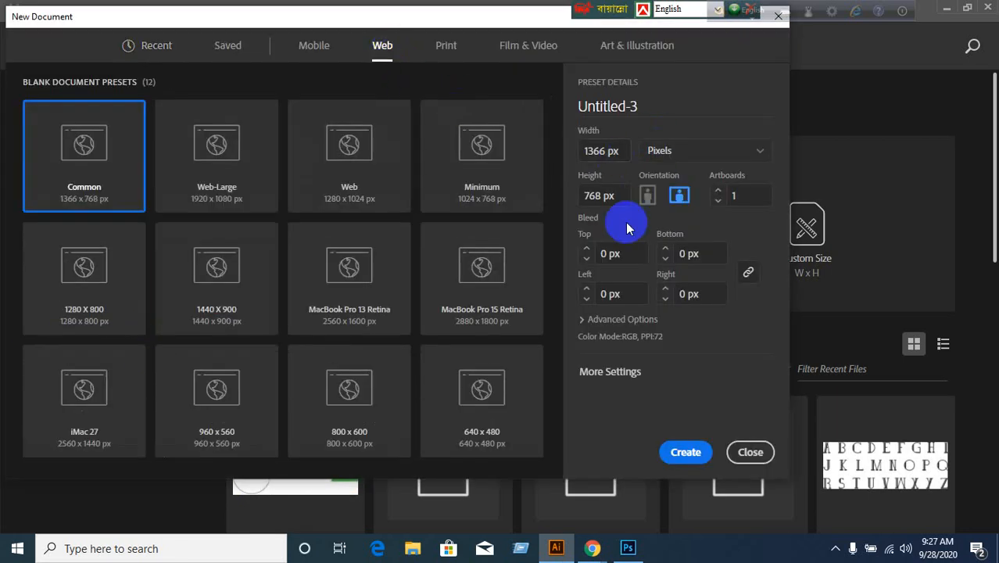
pyautogui.click(685, 456)
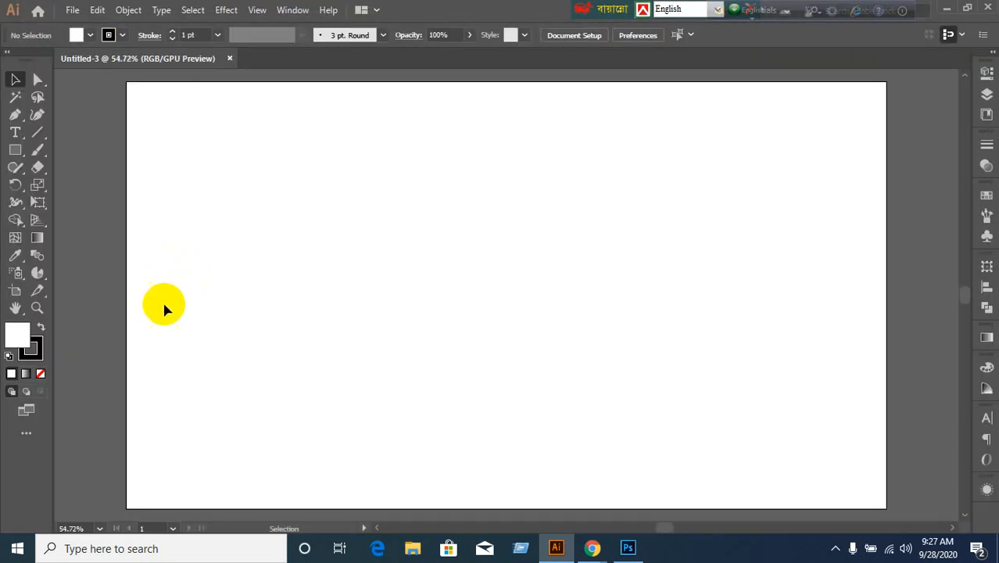
# Step: Set the stroke to none and make the white fill the active colour attribute
pyautogui.click(37, 359)
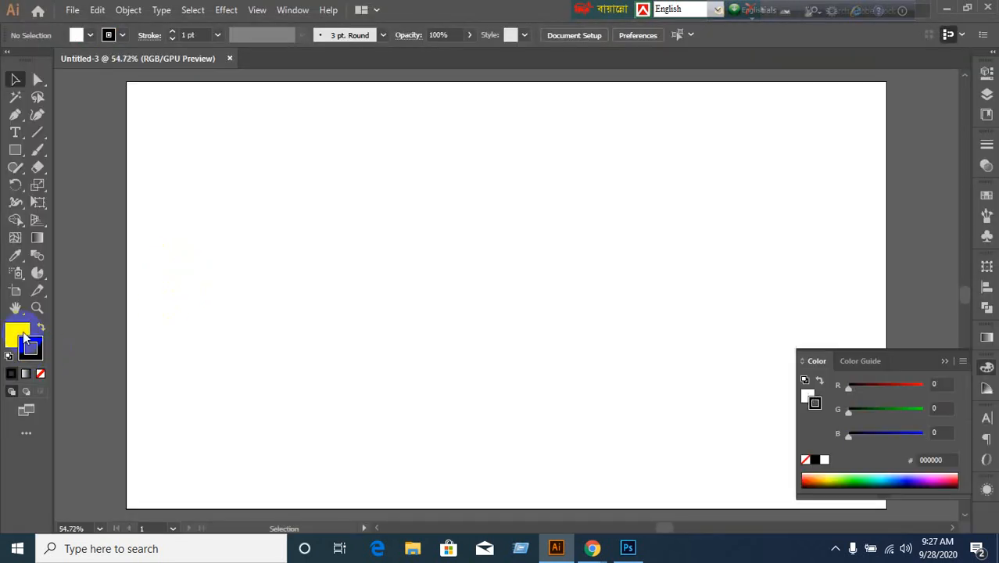
pyautogui.click(42, 374)
pyautogui.click(16, 334)
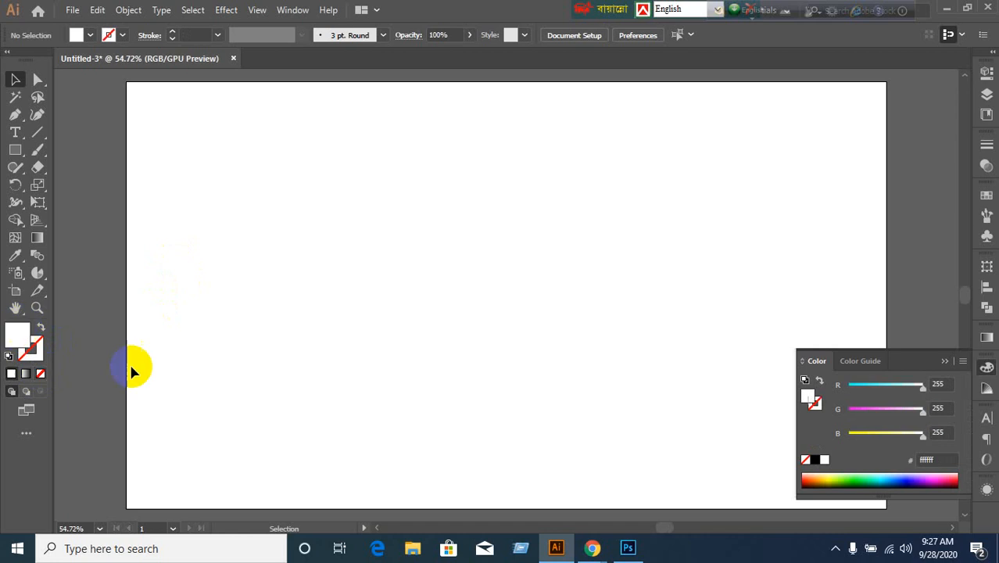
# Step: Check the Google Meet call, return to Illustrator and collapse the Color panel
pyautogui.click(594, 548)
pyautogui.click(509, 486)
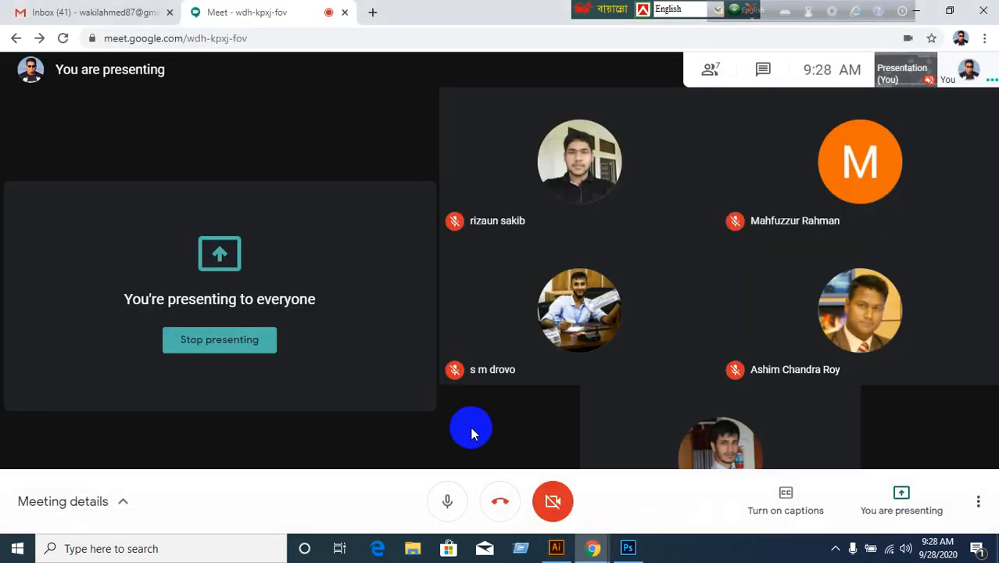
pyautogui.click(556, 547)
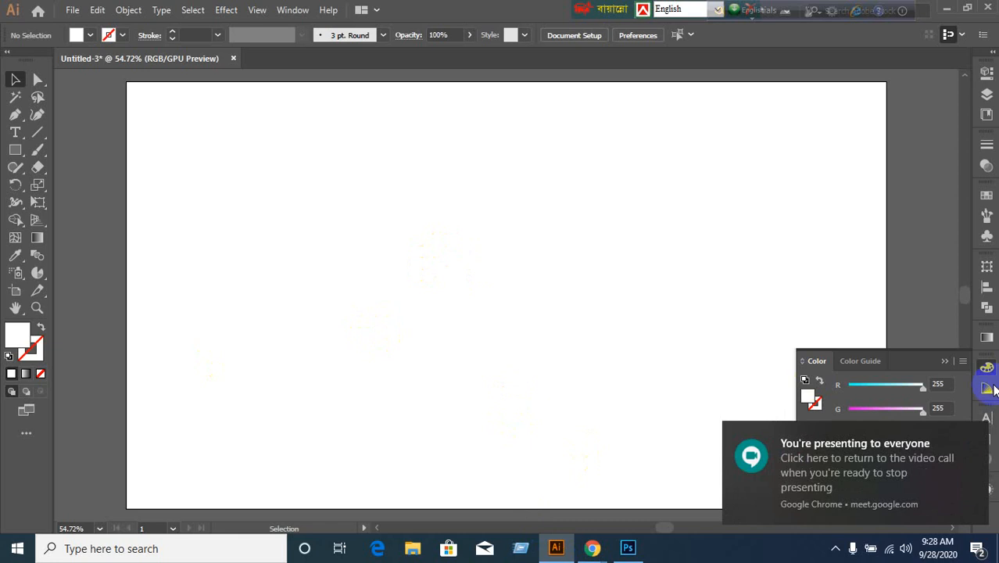
pyautogui.click(945, 360)
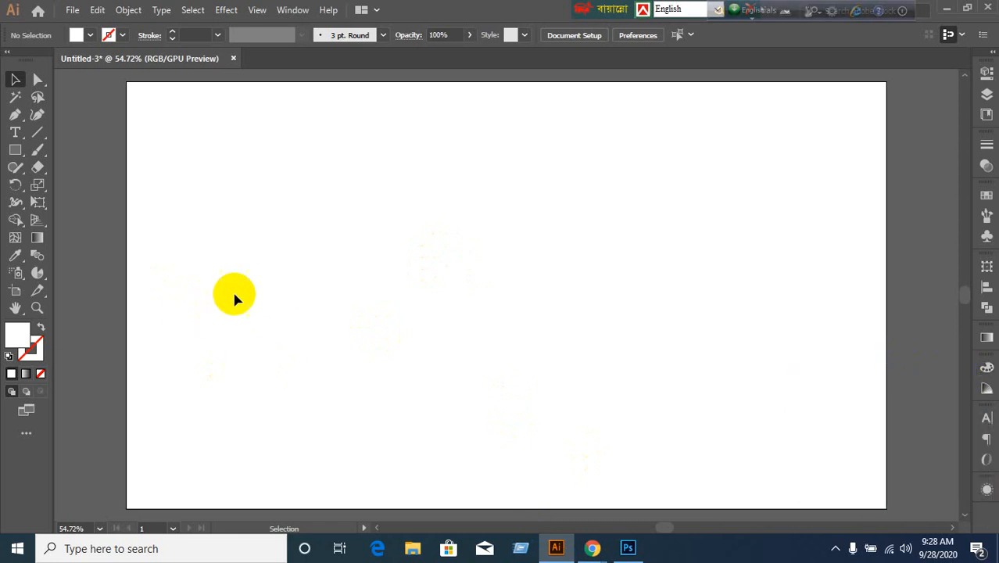
# Step: Choose the Column Graph tool from the graph tool group, checking the Google Meet call in between
pyautogui.moveTo(42, 282); pyautogui.dragTo(109, 271)
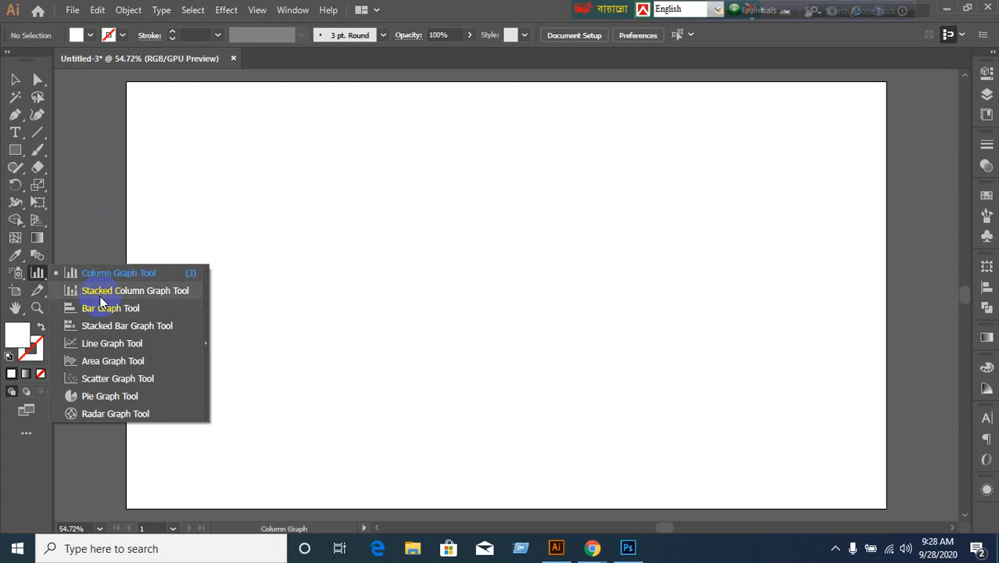
pyautogui.click(601, 555)
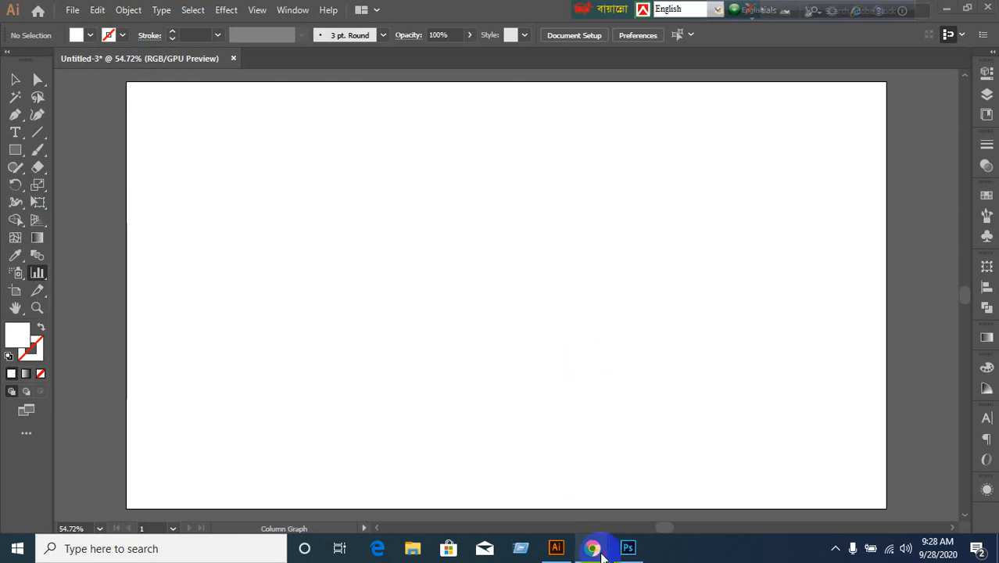
pyautogui.click(508, 476)
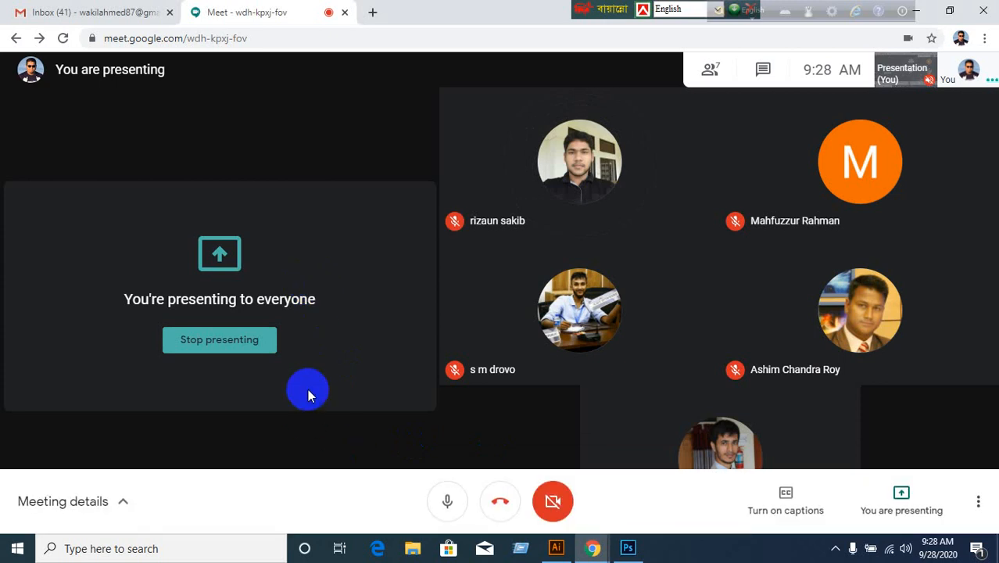
pyautogui.click(553, 545)
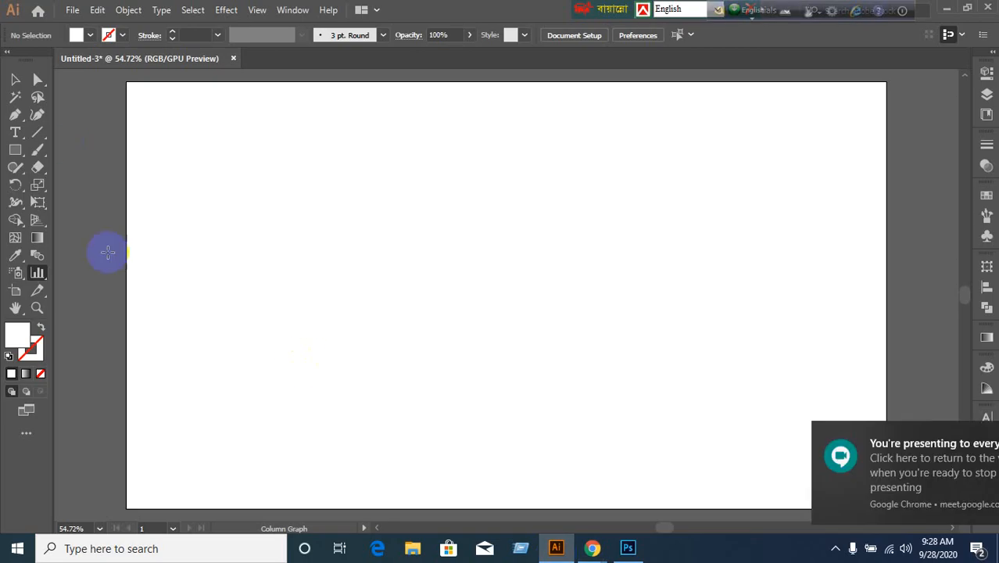
pyautogui.moveTo(39, 281); pyautogui.dragTo(99, 276)
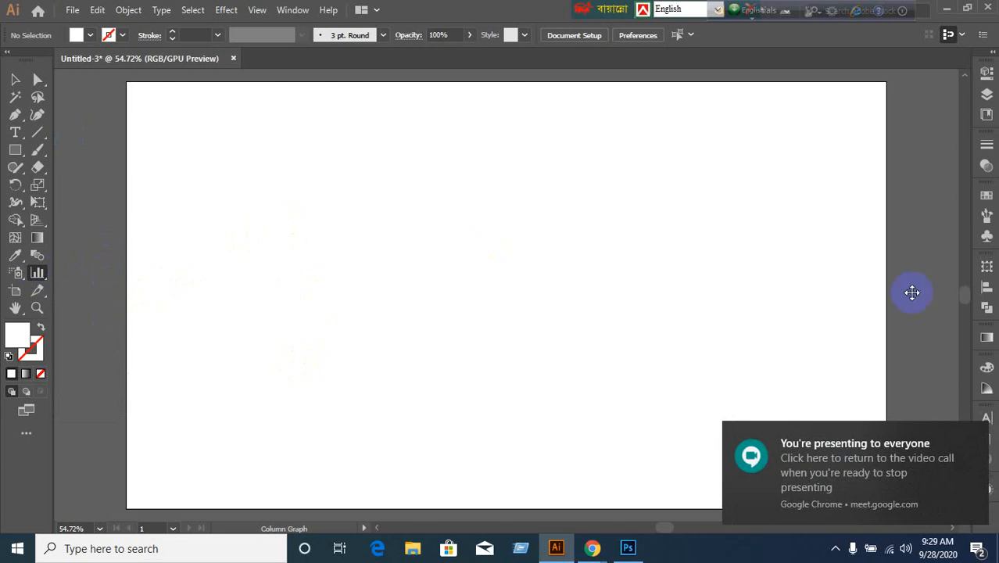
# Step: Set the fill to the red swatch and collapse the Swatches panel
pyautogui.click(984, 196)
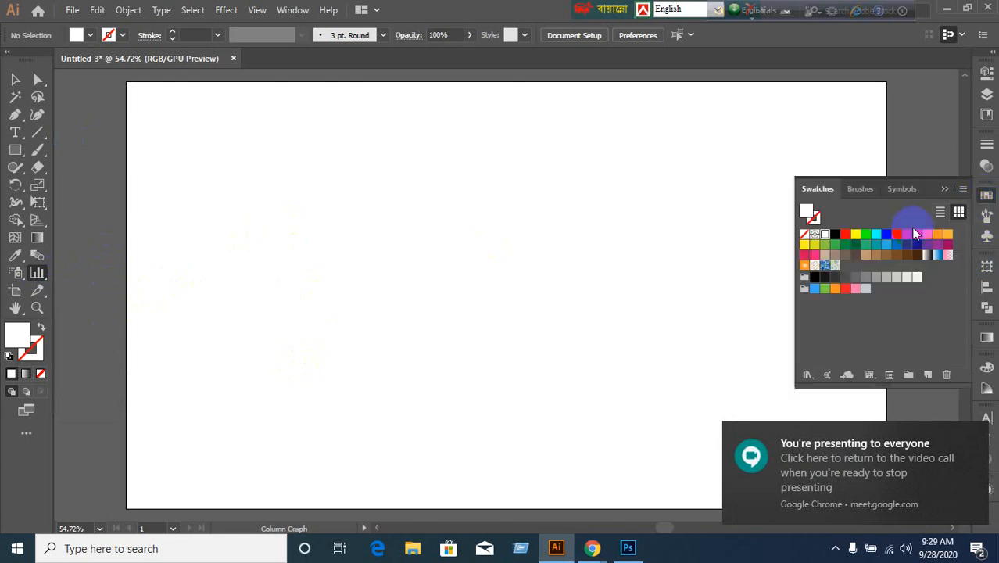
pyautogui.click(844, 234)
pyautogui.click(944, 190)
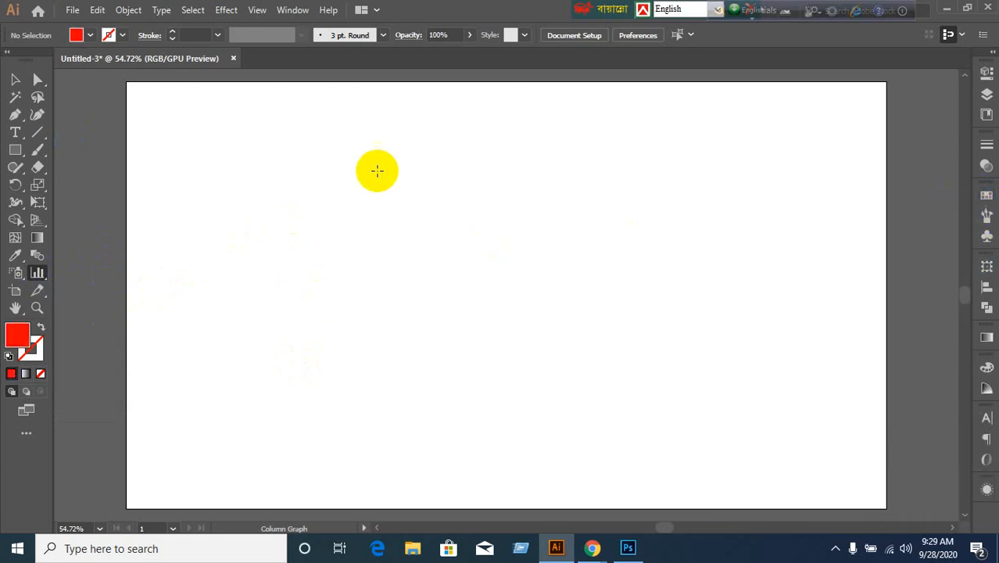
# Step: Draw a trial column graph in the middle of the artboard with the default data value 1 and delete it
pyautogui.moveTo(276, 140); pyautogui.dragTo(593, 460)
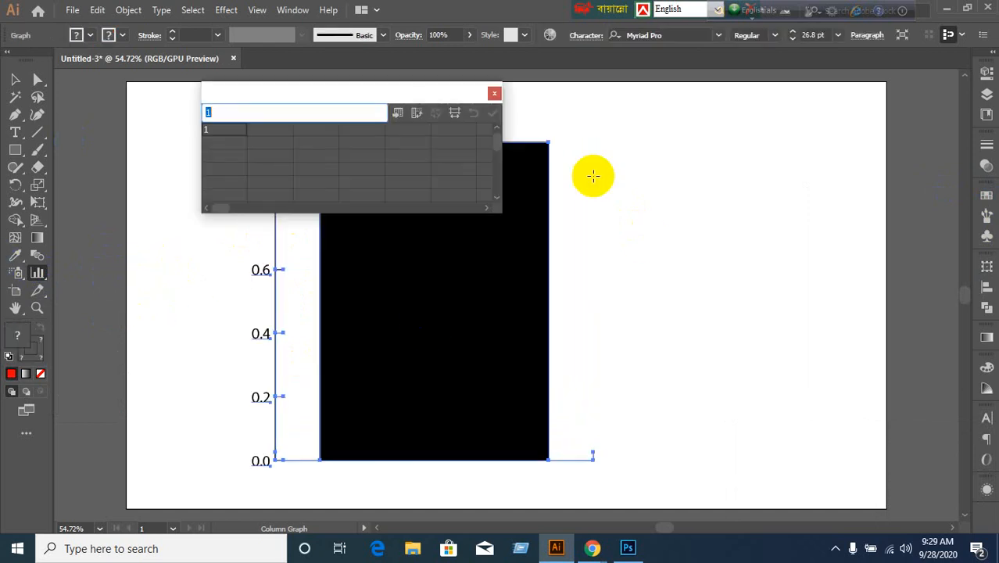
pyautogui.click(494, 93)
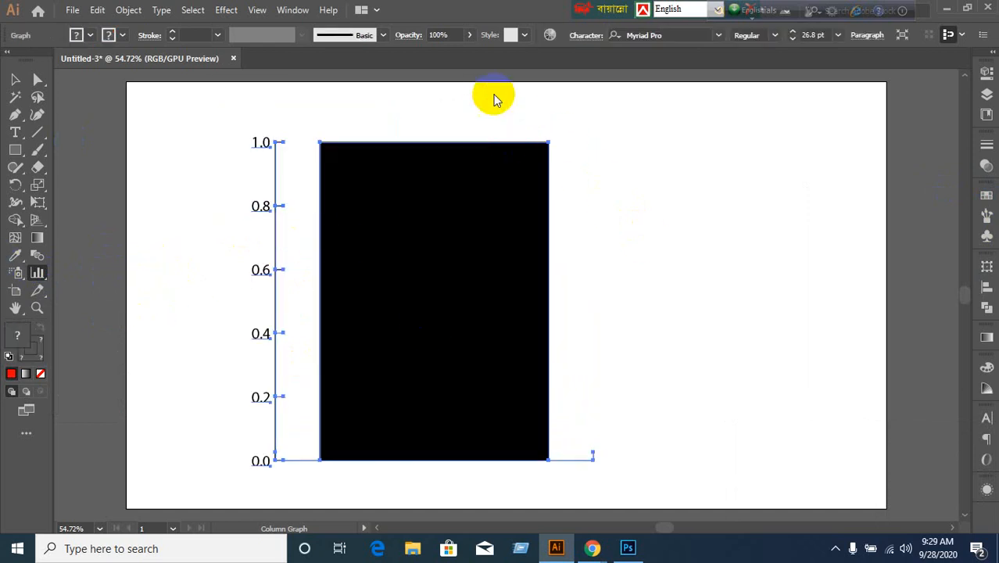
pyautogui.press('Delete')
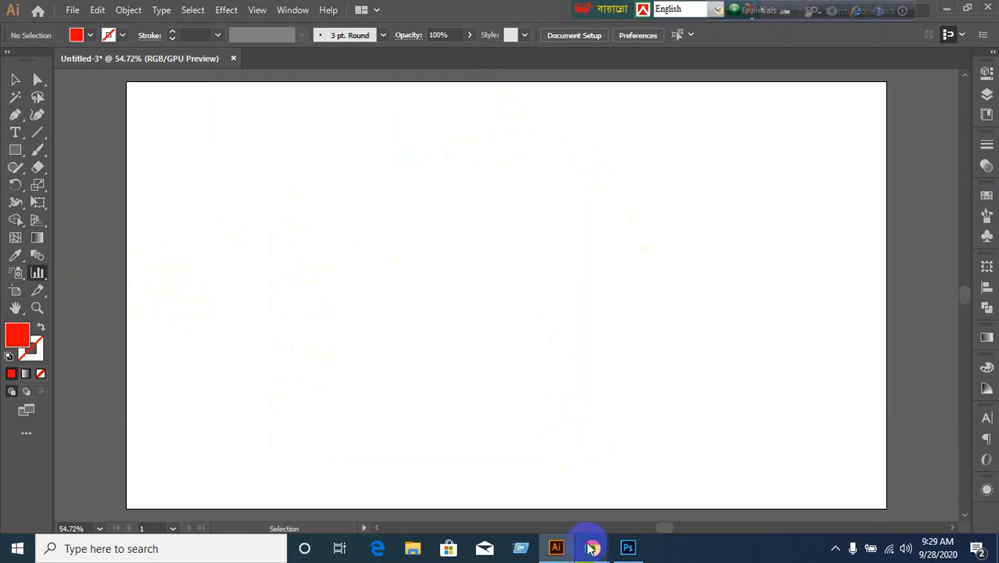
# Step: Look in on the Google Meet participants and switch back to the Illustrator document
pyautogui.moveTo(592, 547)
pyautogui.click(473, 476)
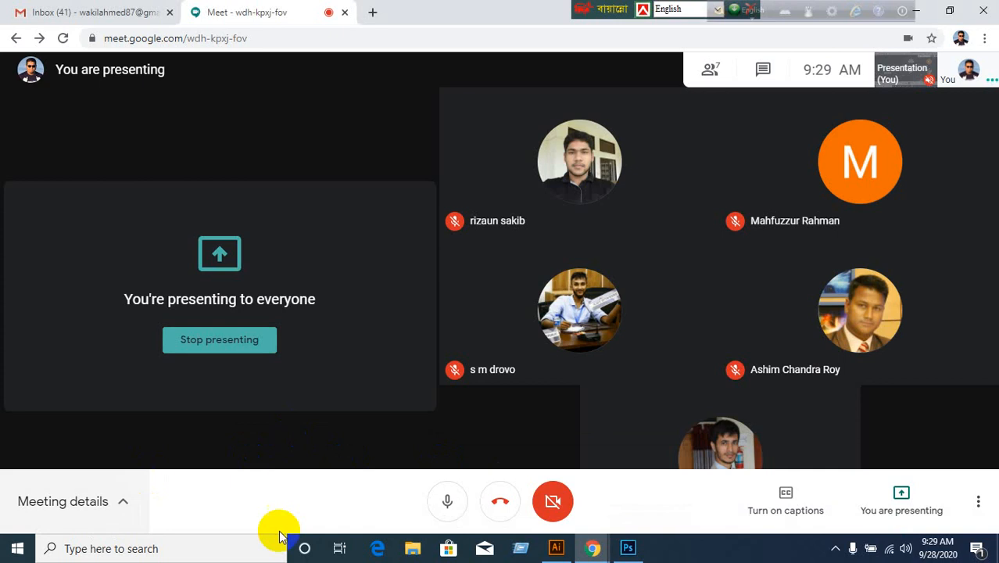
pyautogui.click(556, 547)
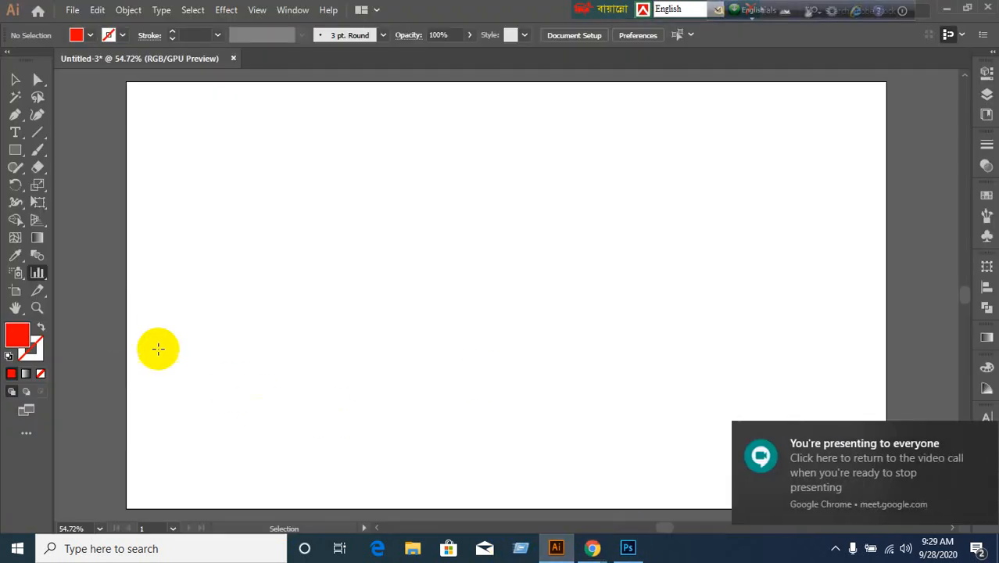
# Step: Draw a large column graph on the left half of the artboard and move its data window clear of the columns
pyautogui.moveTo(33, 280); pyautogui.dragTo(69, 269)
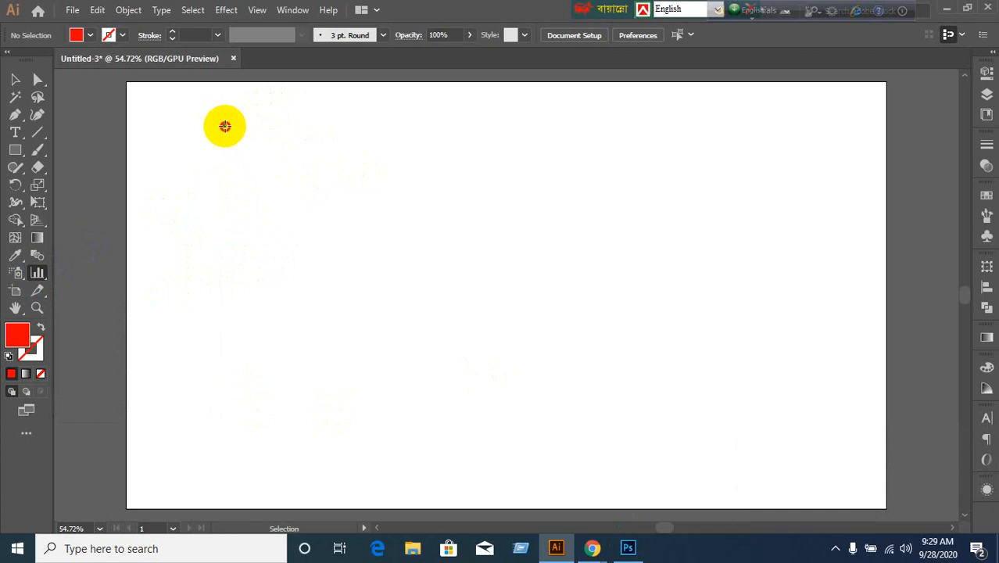
pyautogui.moveTo(224, 125); pyautogui.dragTo(535, 471)
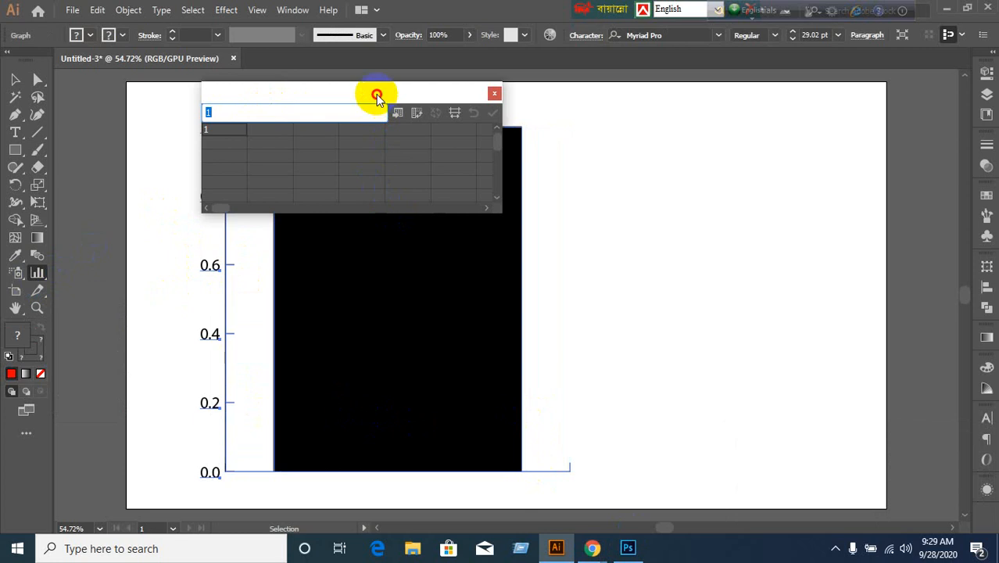
pyautogui.moveTo(376, 94); pyautogui.dragTo(766, 138)
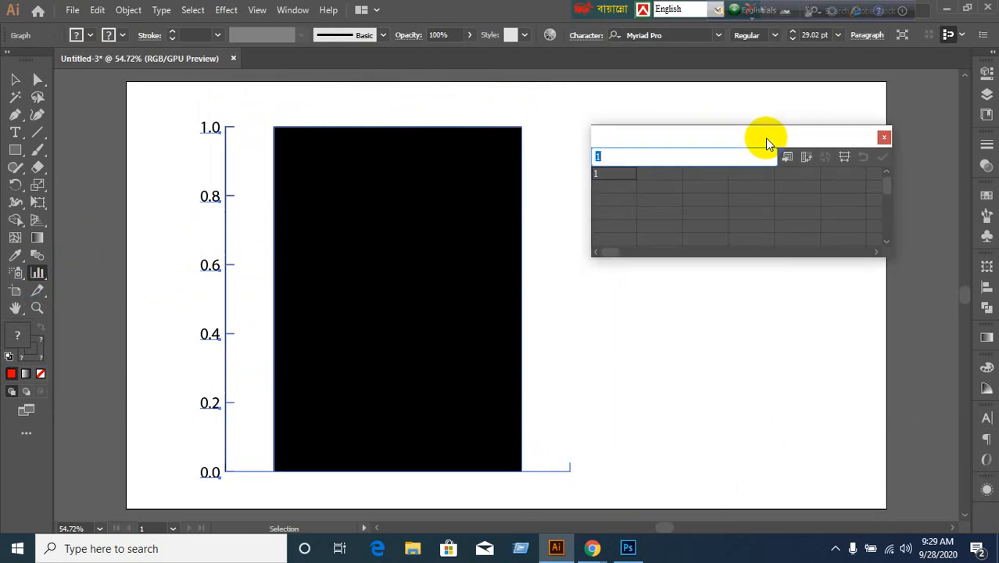
# Step: Enter Bangladesh, India and Pakistan as the headings in the first row of the graph data
pyautogui.write('Bangl')
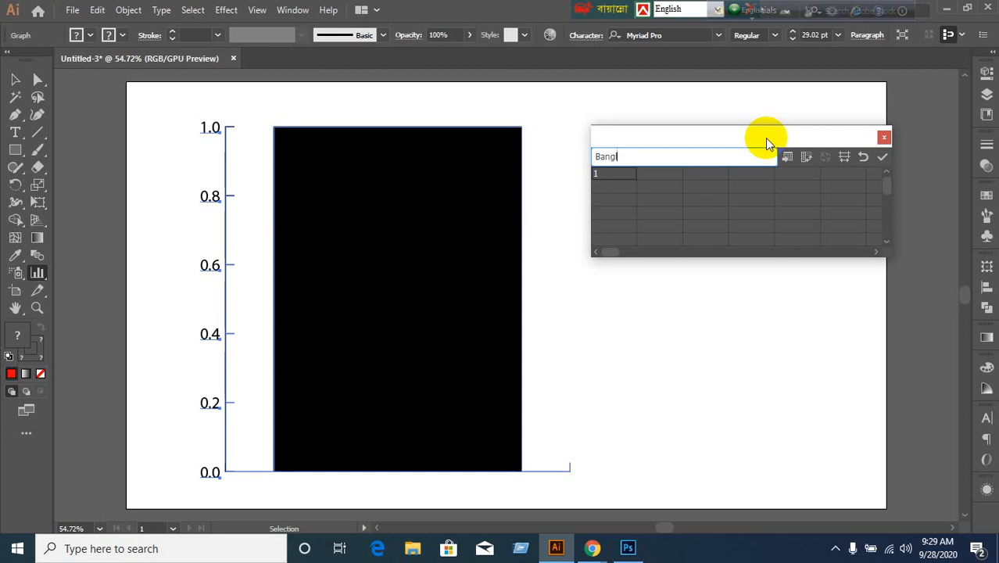
pyautogui.write('adesh')
pyautogui.press('Tab')
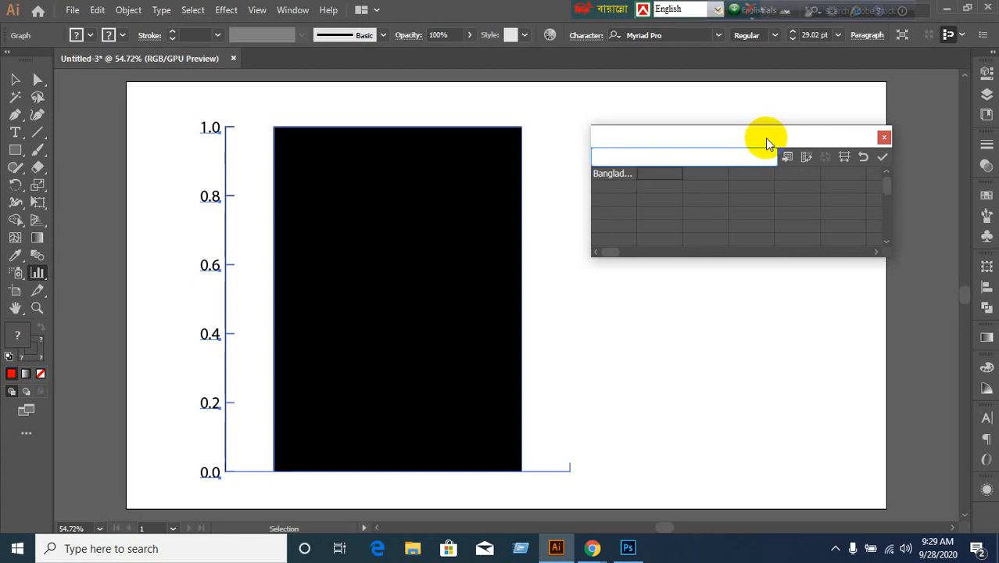
pyautogui.write('India')
pyautogui.press('Tab')
pyautogui.write('Pa')
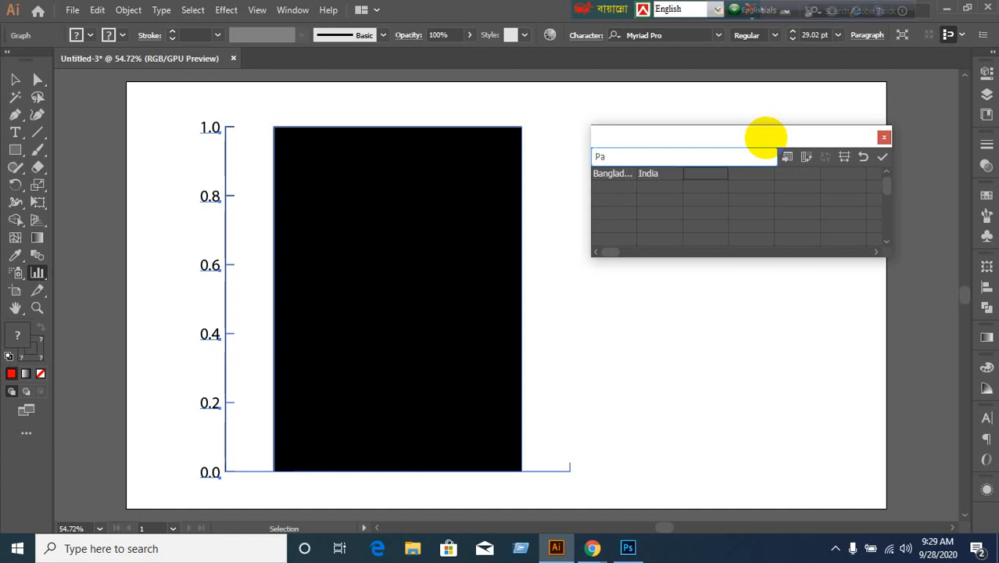
pyautogui.write('kista')
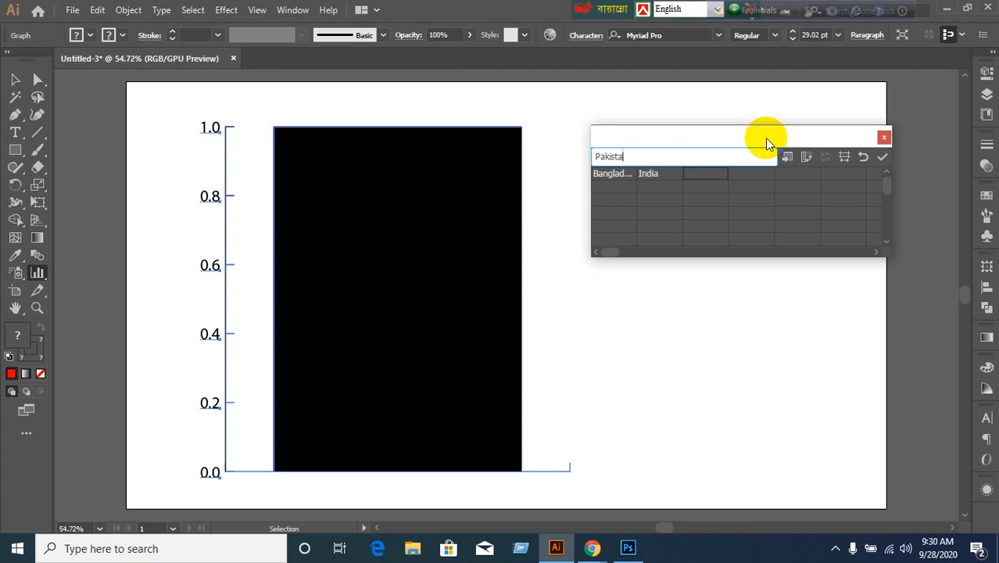
pyautogui.write('n')
pyautogui.press('Return')
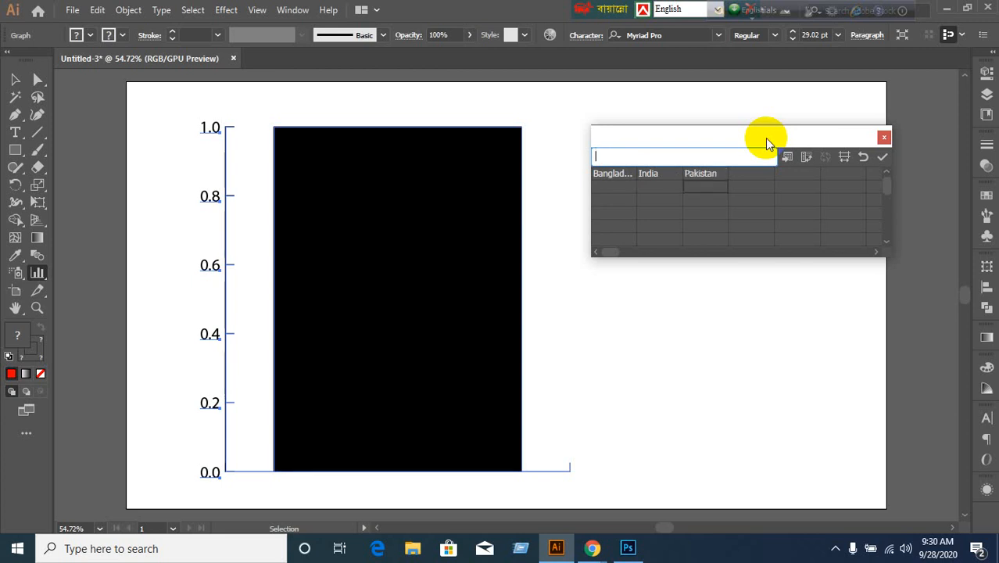
# Step: Enter the values 100, 200 and 400 under Bangladesh, India and Pakistan and apply them to the graph
pyautogui.press('Left')
pyautogui.press('Left')
pyautogui.write('1')
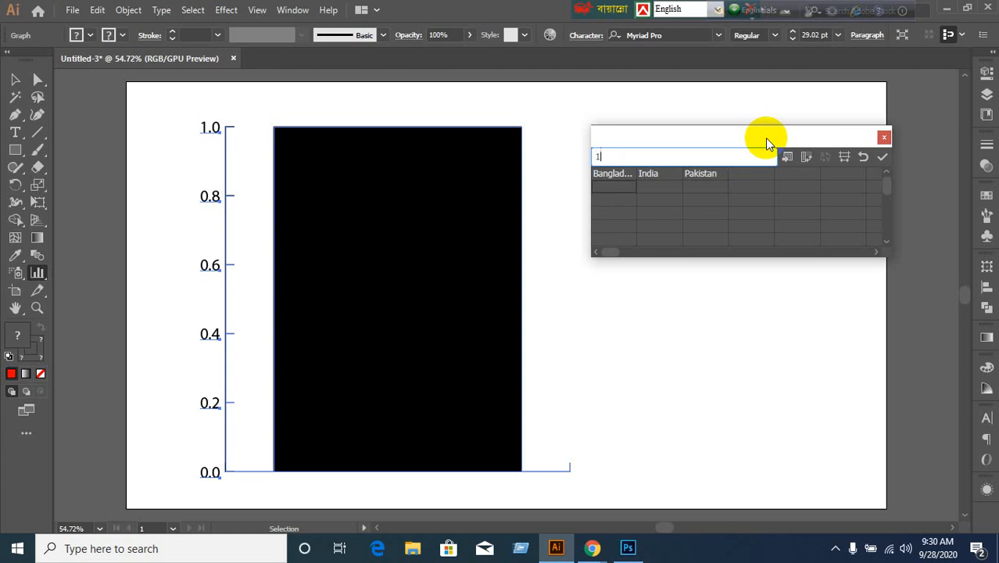
pyautogui.write('00')
pyautogui.press('Tab')
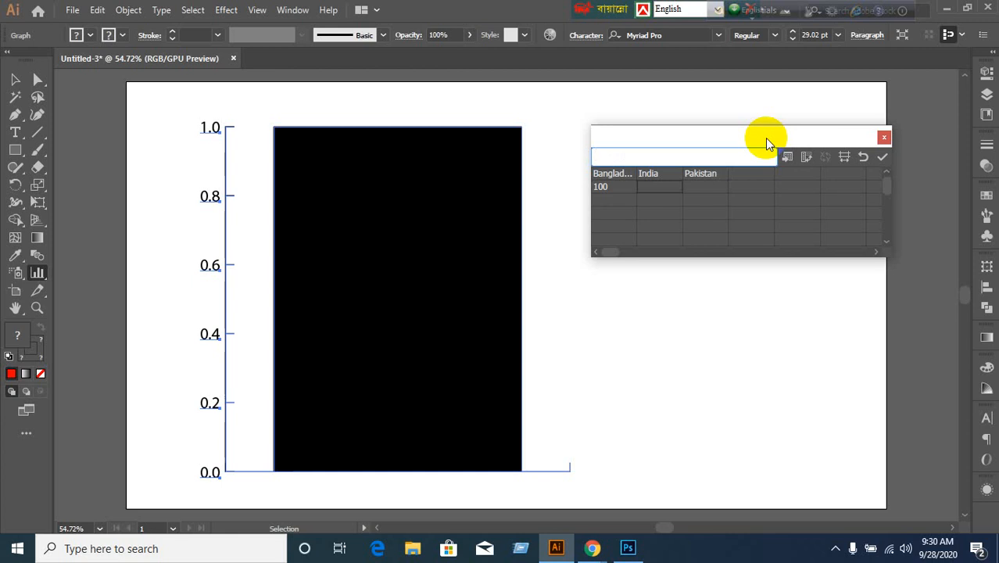
pyautogui.write('100')
pyautogui.press('BackSpace')
pyautogui.press('BackSpace')
pyautogui.write('200')
pyautogui.press('Tab')
pyautogui.write('400')
pyautogui.press('Tab')
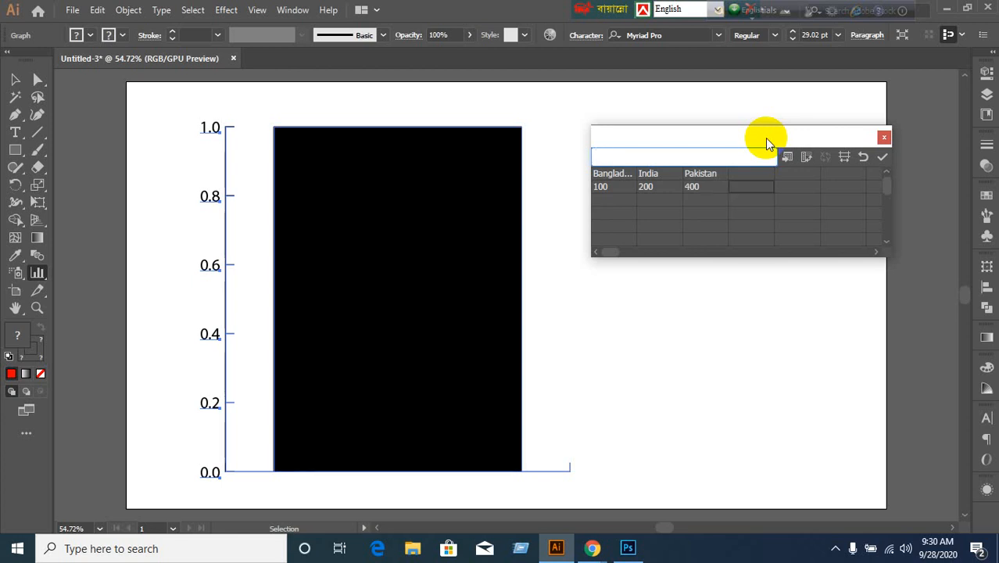
pyautogui.click(882, 157)
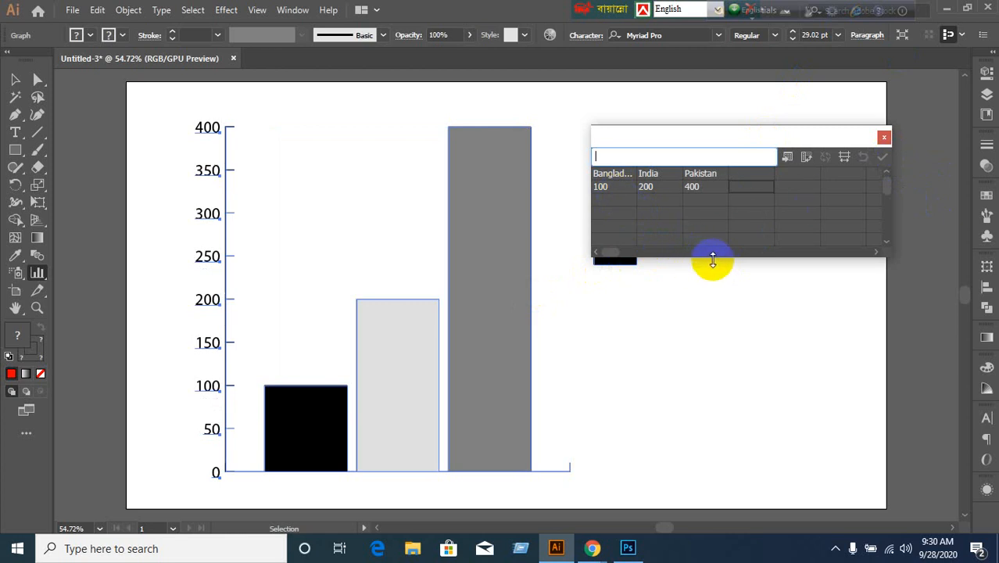
# Step: Look through the Desktop folder for graph data to import and leave without importing a file
pyautogui.click(787, 159)
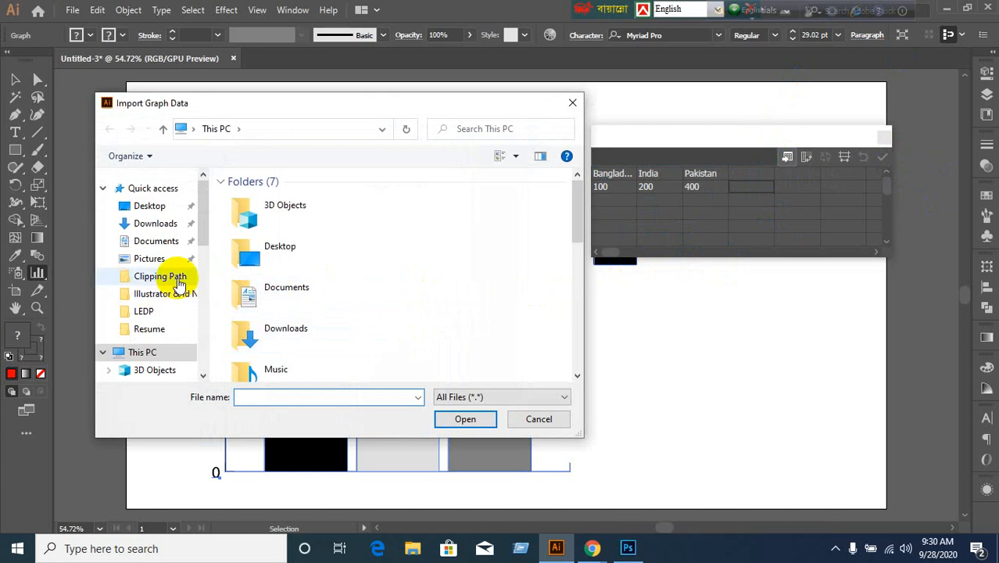
pyautogui.scroll(-2, 175, 275)
pyautogui.scroll(3, 173, 267)
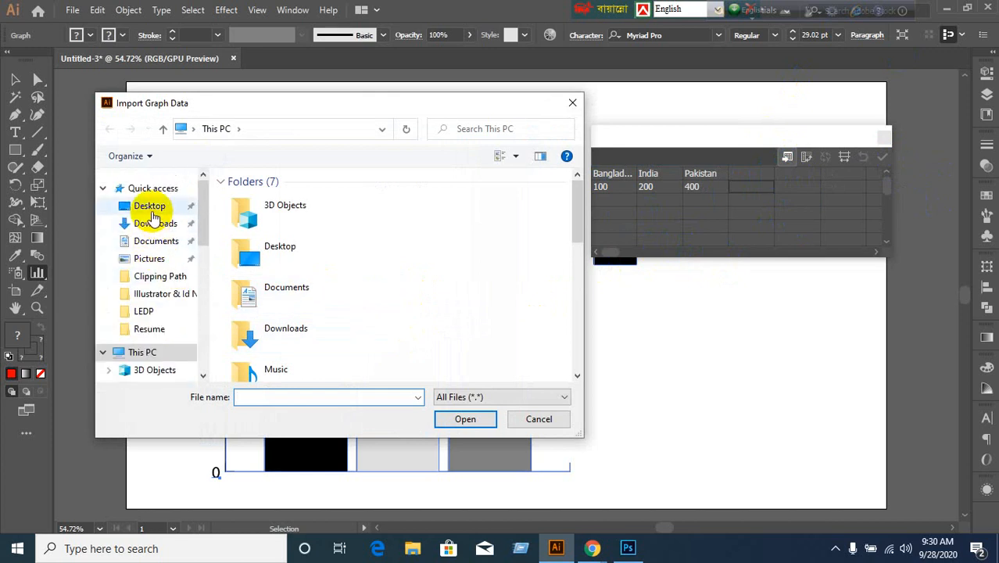
pyautogui.click(144, 205)
pyautogui.scroll(-5, 458, 313)
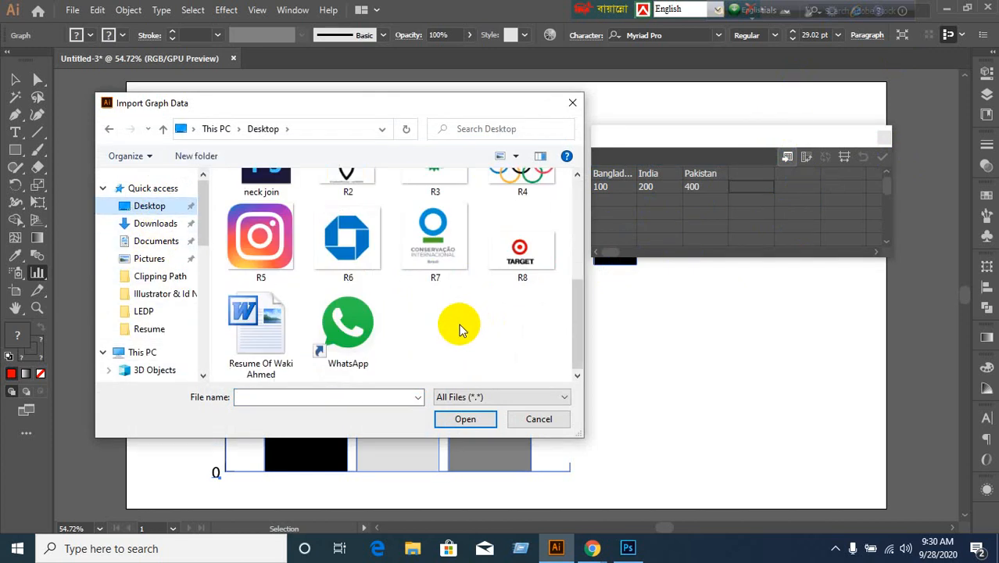
pyautogui.scroll(2, 460, 329)
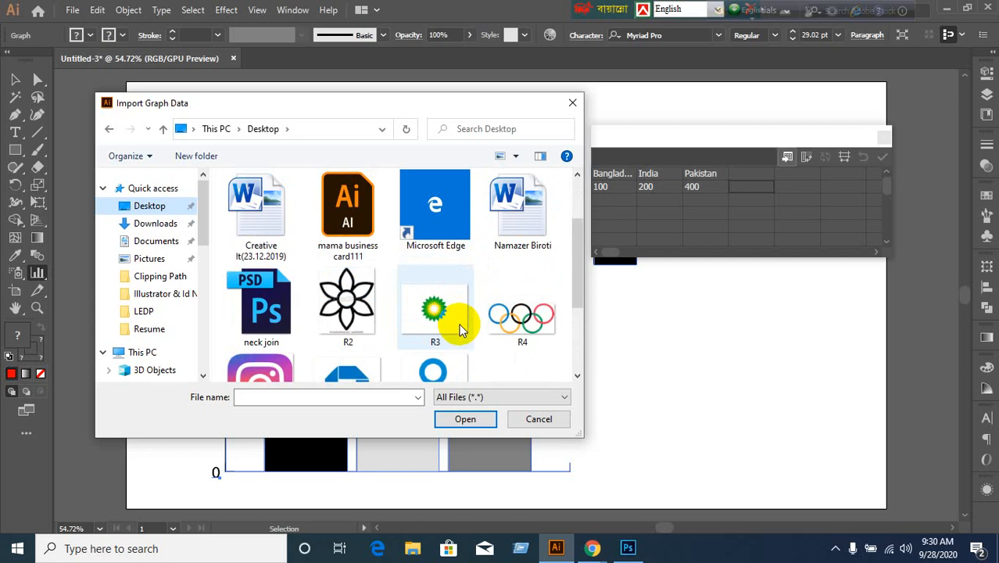
pyautogui.scroll(2, 459, 329)
pyautogui.scroll(-4, 460, 329)
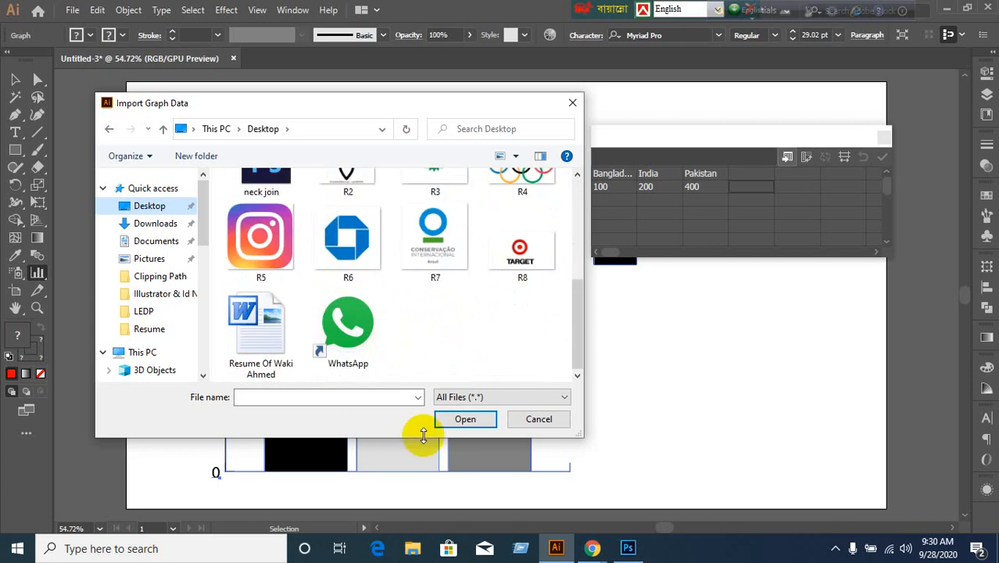
pyautogui.click(537, 422)
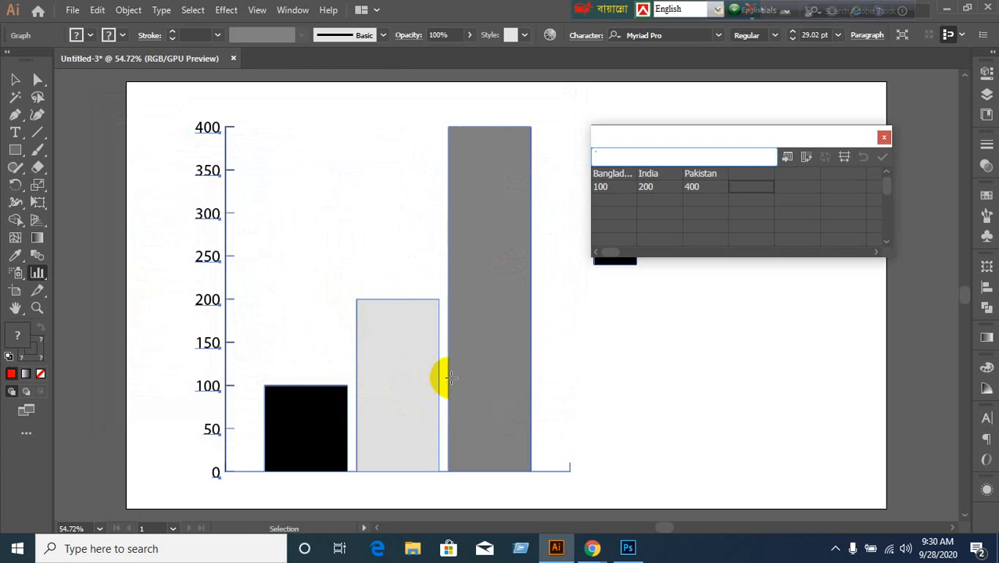
# Step: Try transposing the rows and columns of the graph data back and forth, ending with the countries in the first row
pyautogui.click(808, 158)
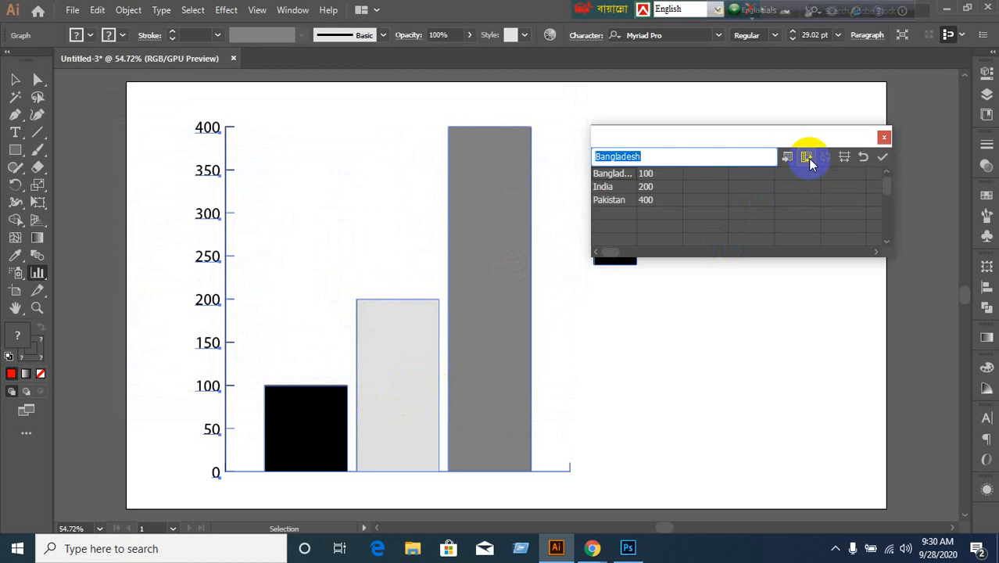
pyautogui.click(806, 157)
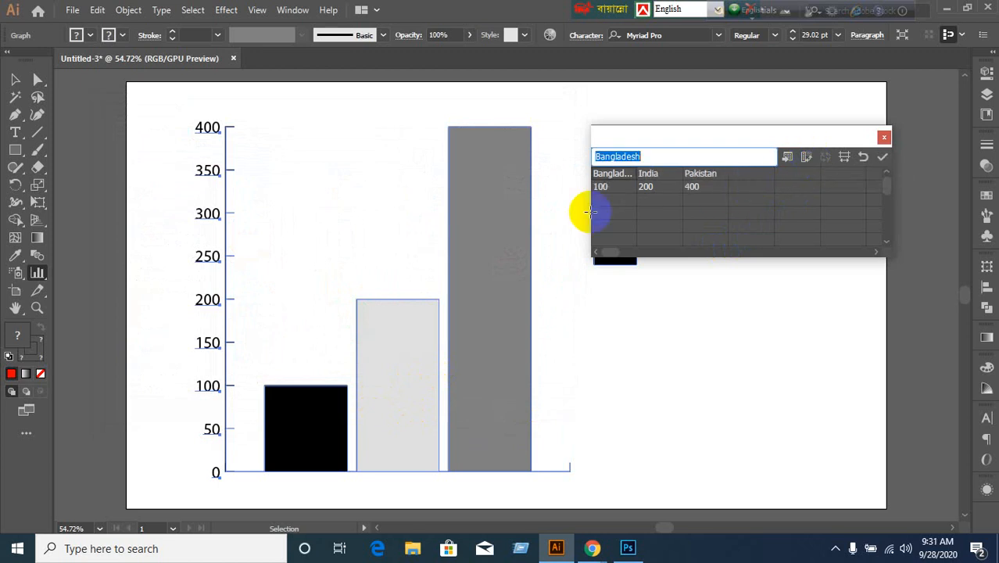
pyautogui.click(804, 159)
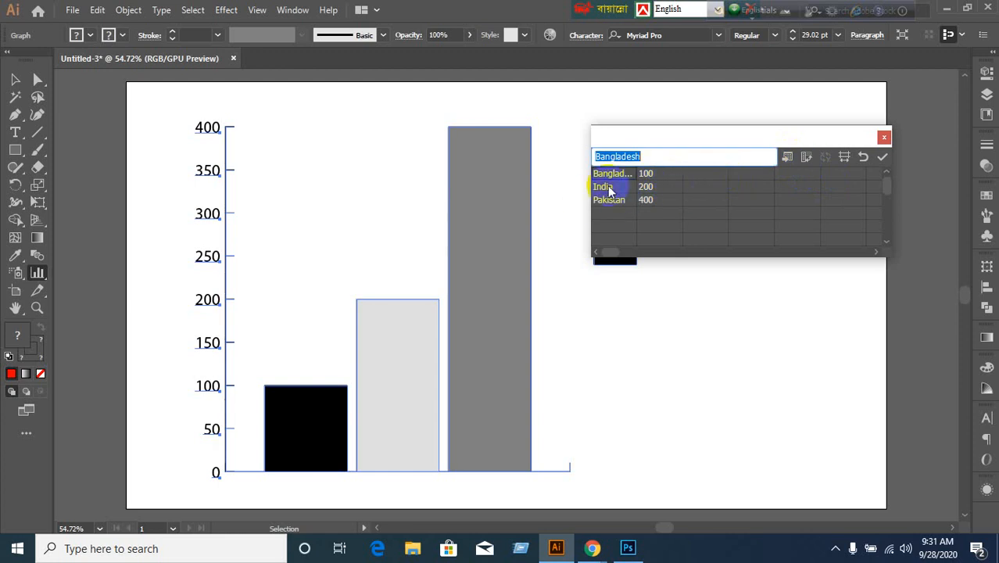
pyautogui.click(806, 157)
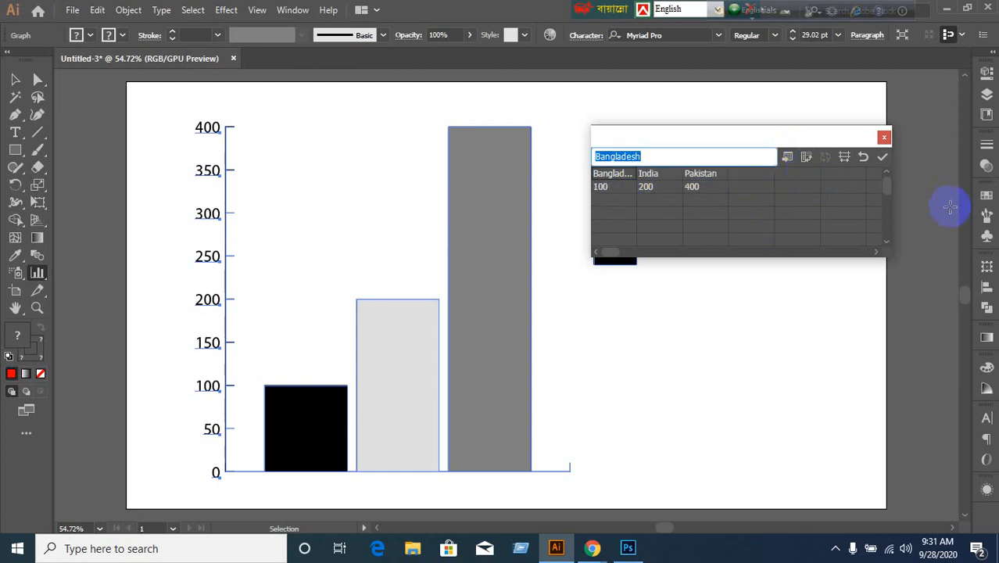
# Step: Apply the graph data, uncover the legend and close the data window
pyautogui.click(882, 158)
pyautogui.moveTo(868, 139); pyautogui.dragTo(946, 225)
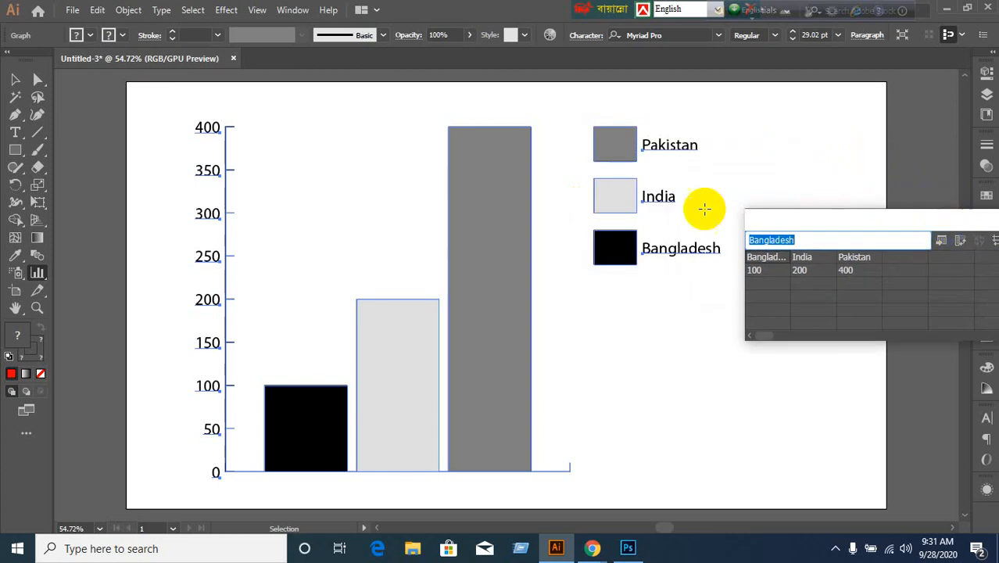
pyautogui.moveTo(847, 222); pyautogui.dragTo(693, 228)
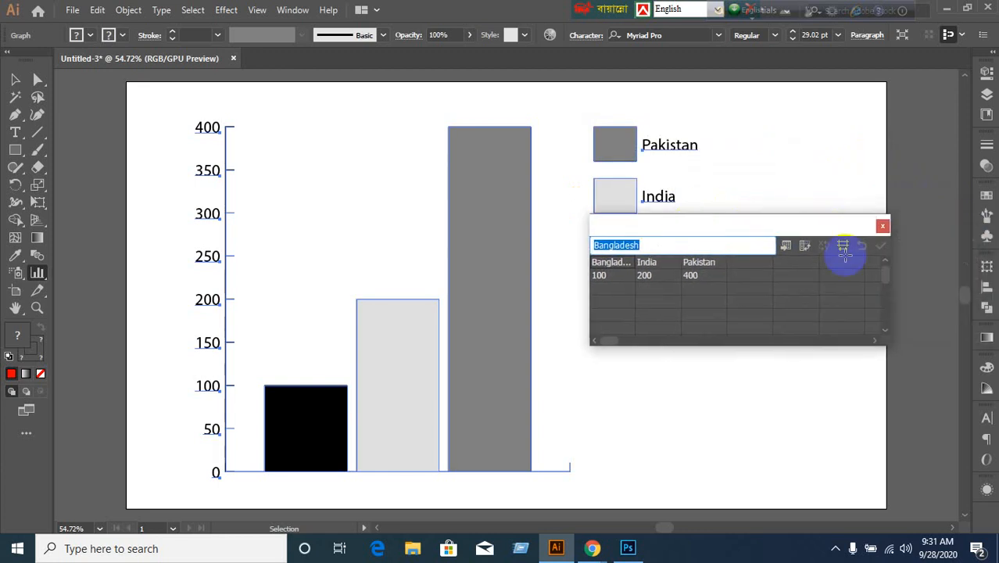
pyautogui.click(882, 228)
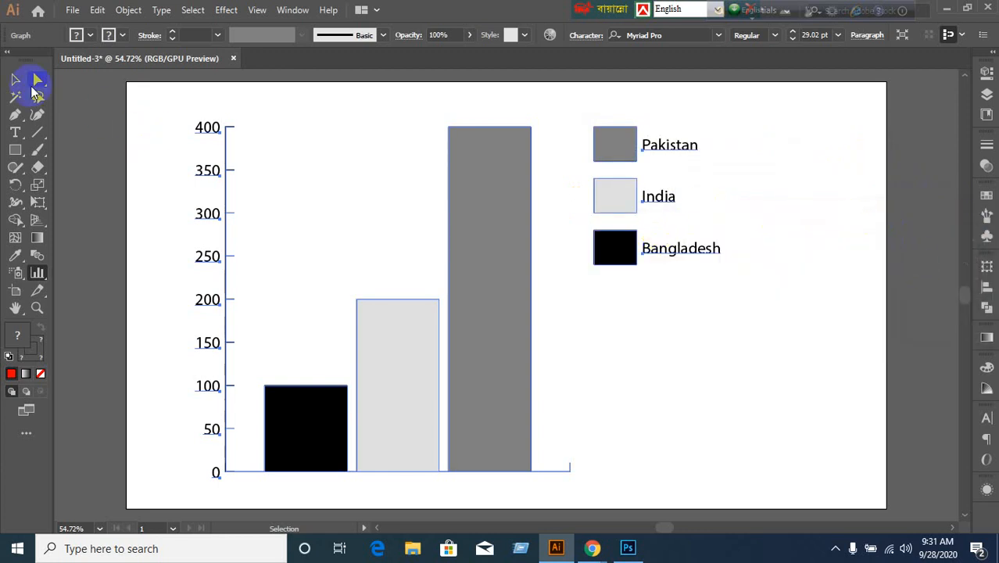
# Step: Select only the Bangladesh column with the Direct Selection tool and fill it with the red swatch
pyautogui.moveTo(36, 86); pyautogui.dragTo(93, 81)
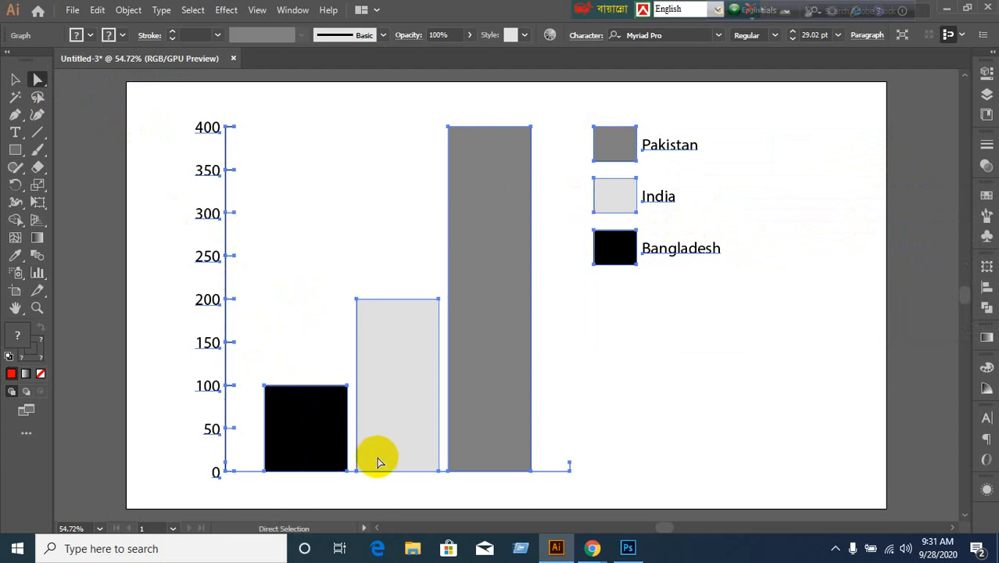
pyautogui.click(317, 433)
pyautogui.click(716, 383)
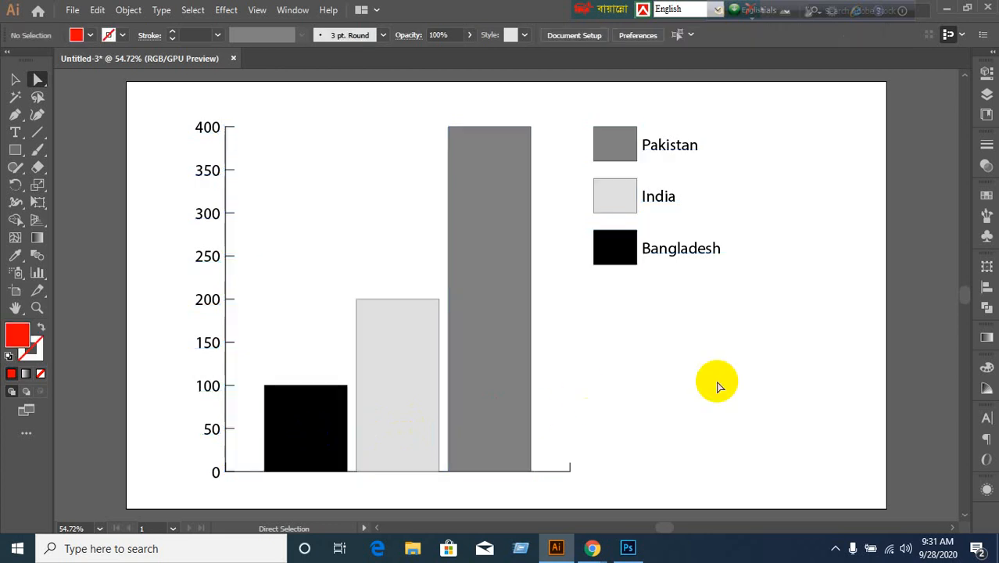
pyautogui.click(320, 432)
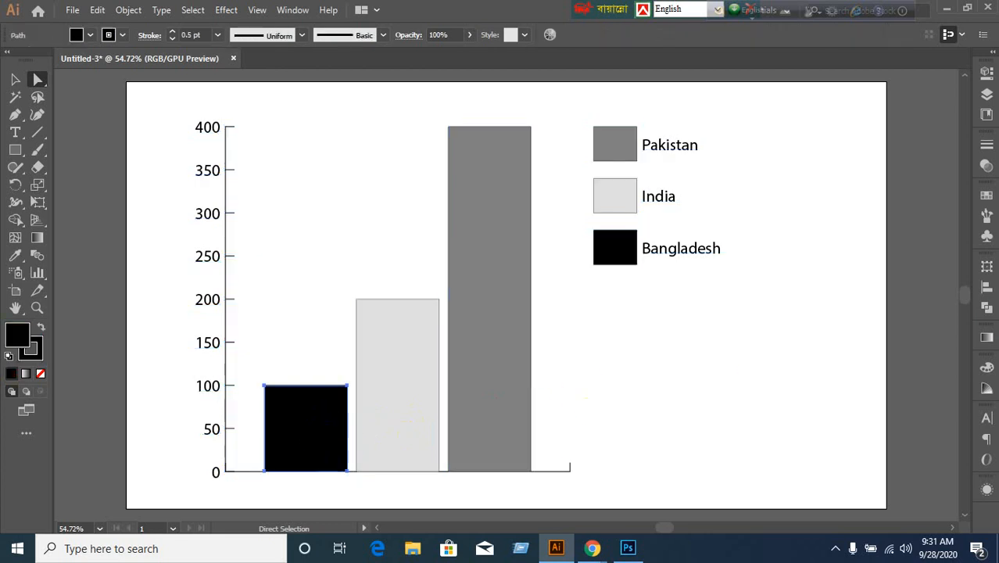
pyautogui.click(984, 201)
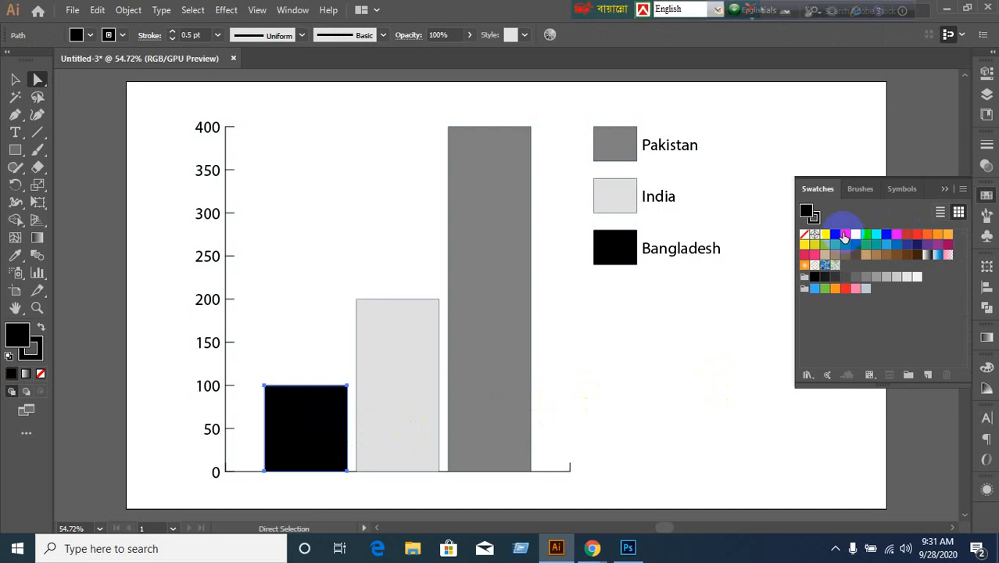
pyautogui.click(844, 234)
# Step: Fill the India column with green and the Pakistan column with blue, and clear the selection
pyautogui.click(412, 364)
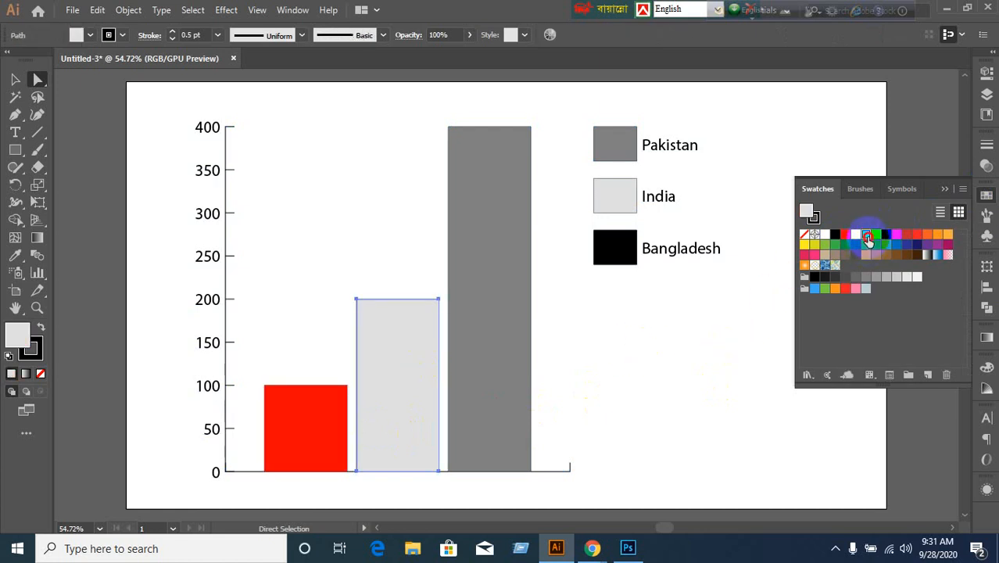
pyautogui.click(867, 236)
pyautogui.click(492, 344)
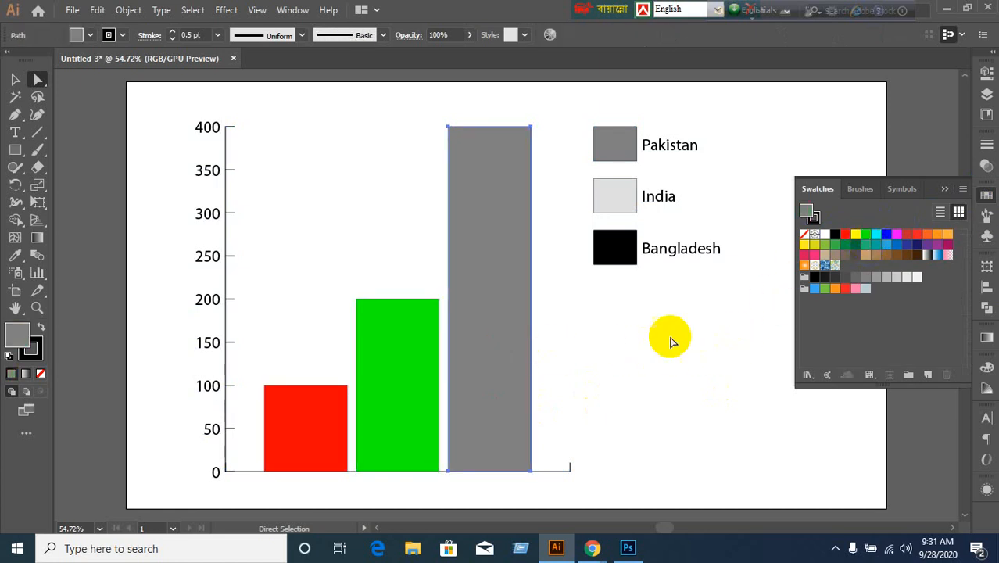
pyautogui.click(885, 234)
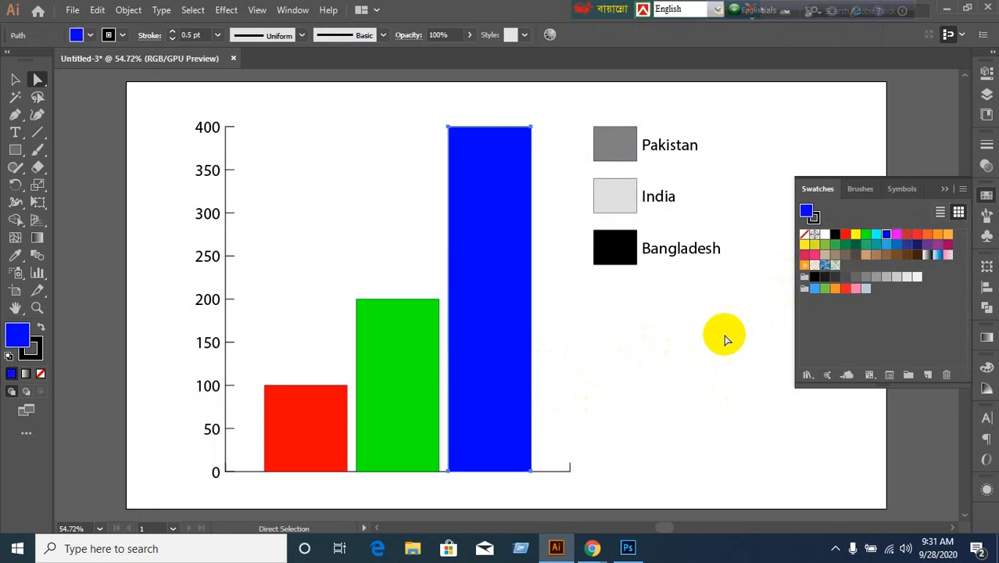
pyautogui.click(715, 332)
# Step: Fill the Pakistan legend square with red, the India square with green and the Bangladesh square with blue
pyautogui.click(615, 145)
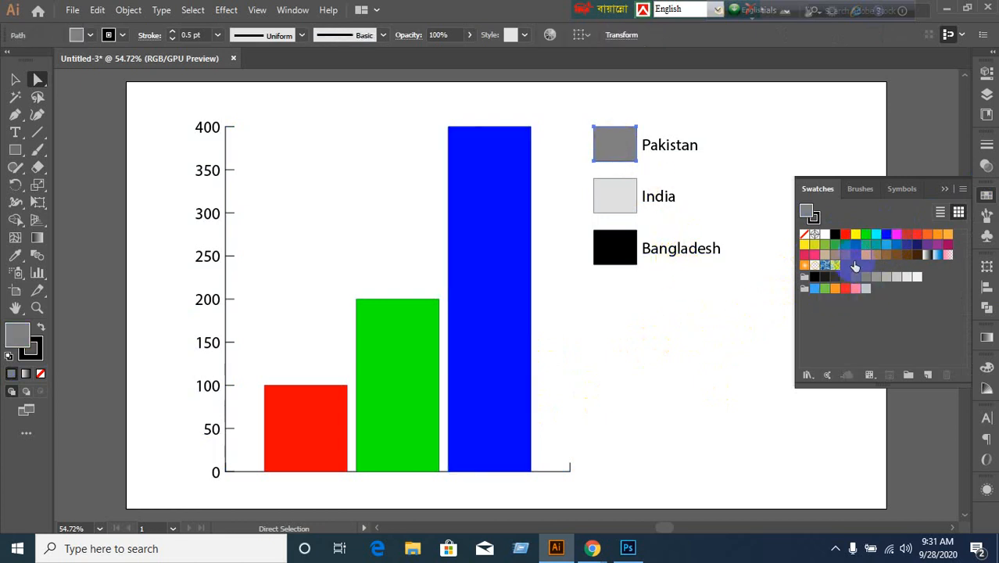
pyautogui.click(845, 235)
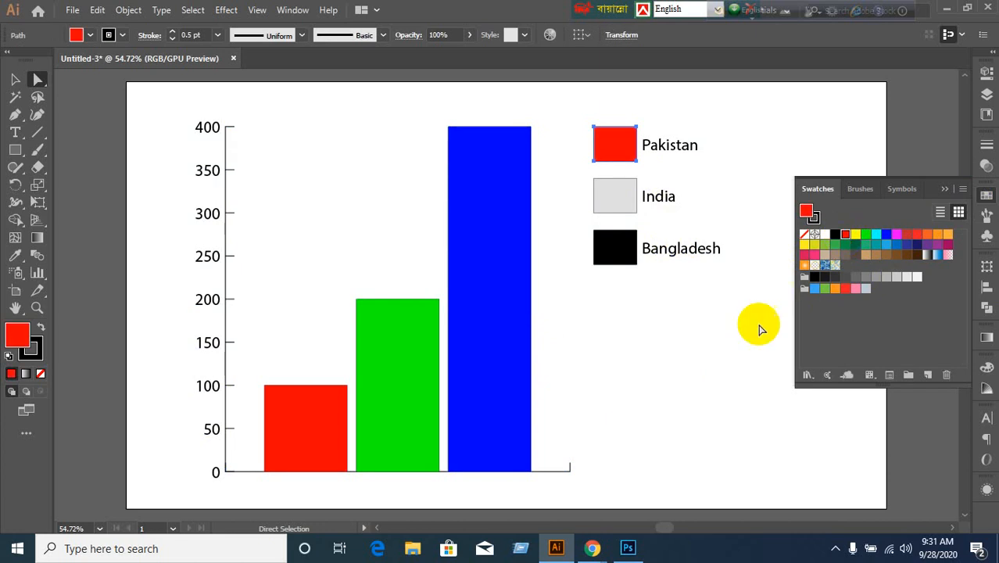
pyautogui.click(715, 347)
pyautogui.click(617, 202)
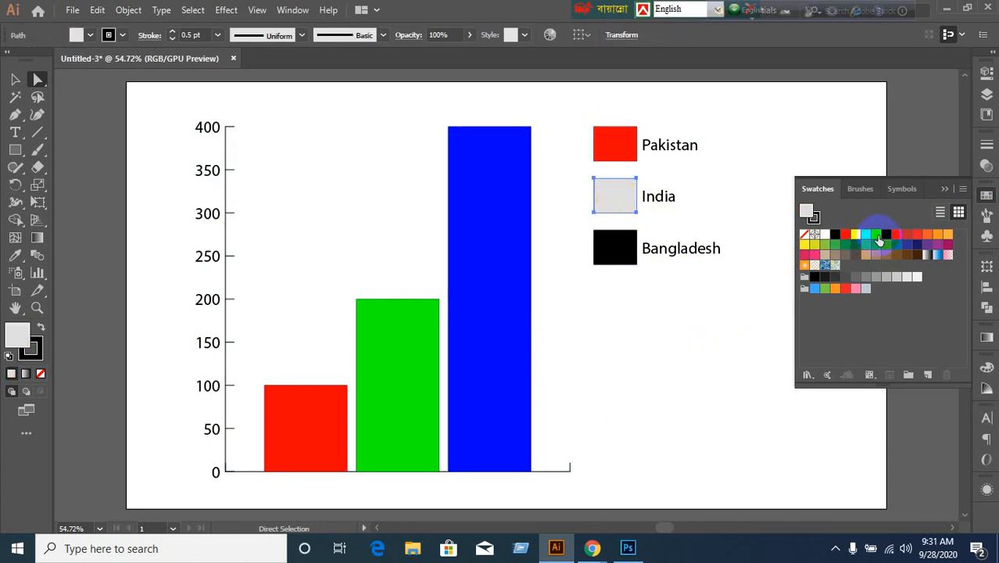
pyautogui.click(865, 235)
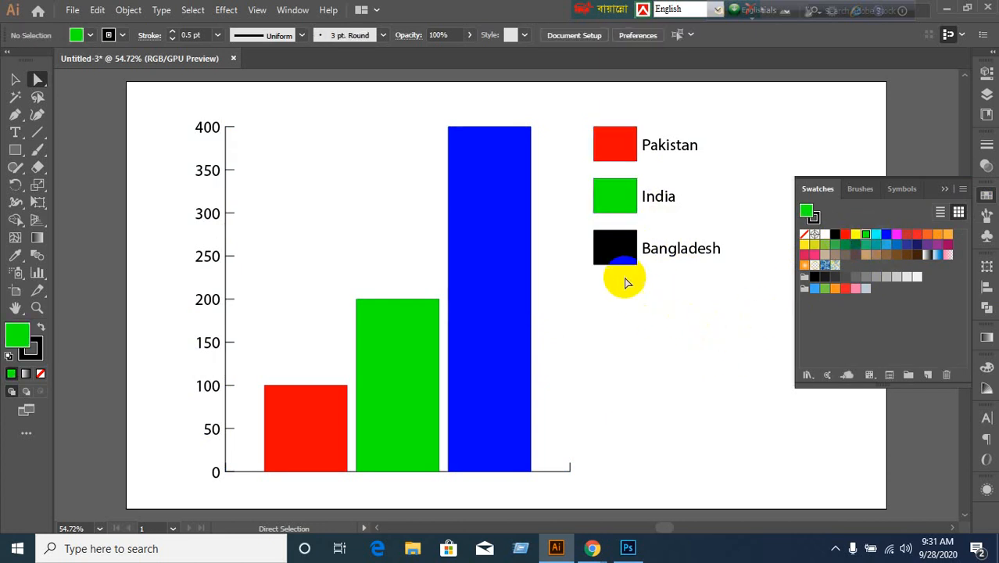
pyautogui.click(614, 258)
pyautogui.click(887, 235)
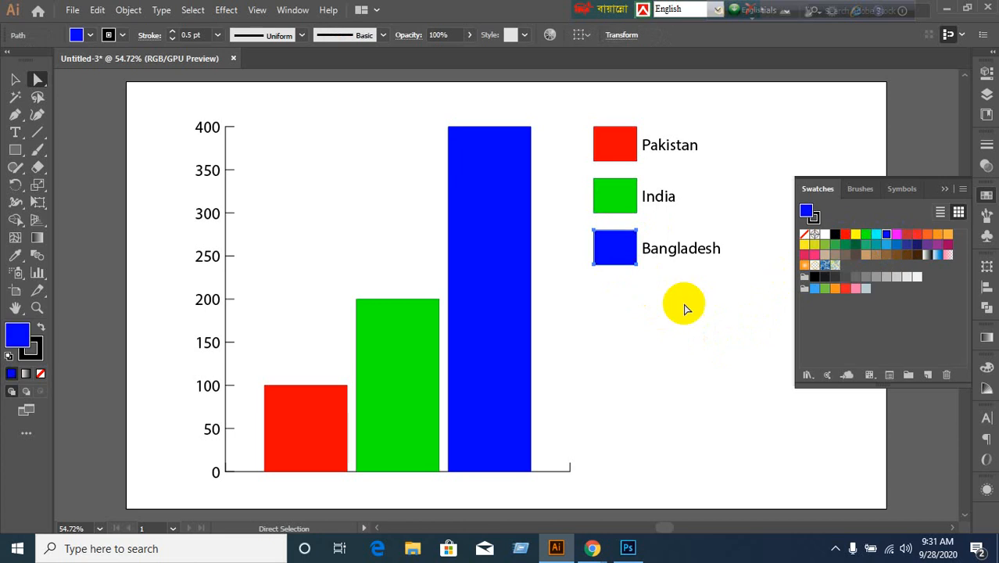
pyautogui.click(681, 306)
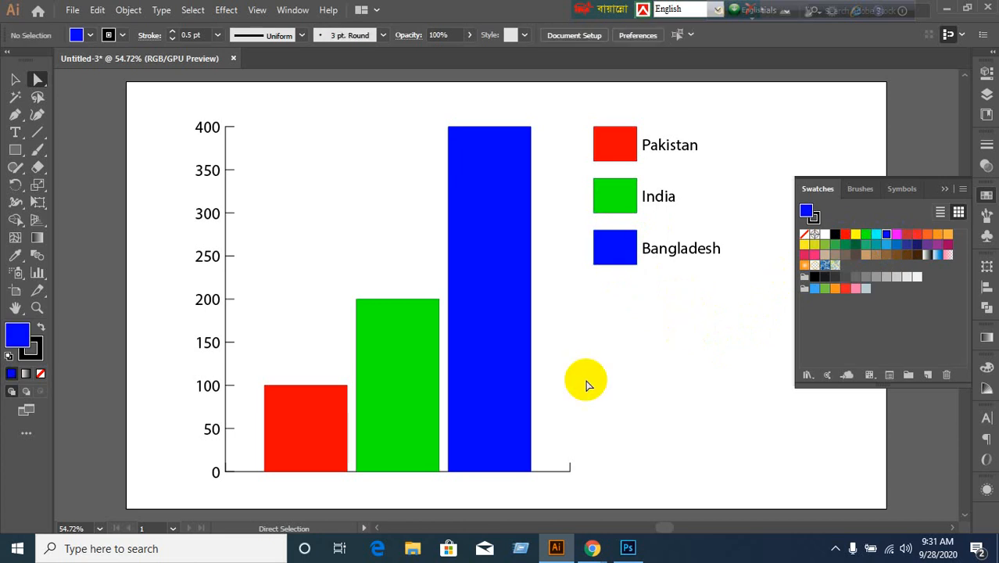
pyautogui.doubleClick(215, 170)
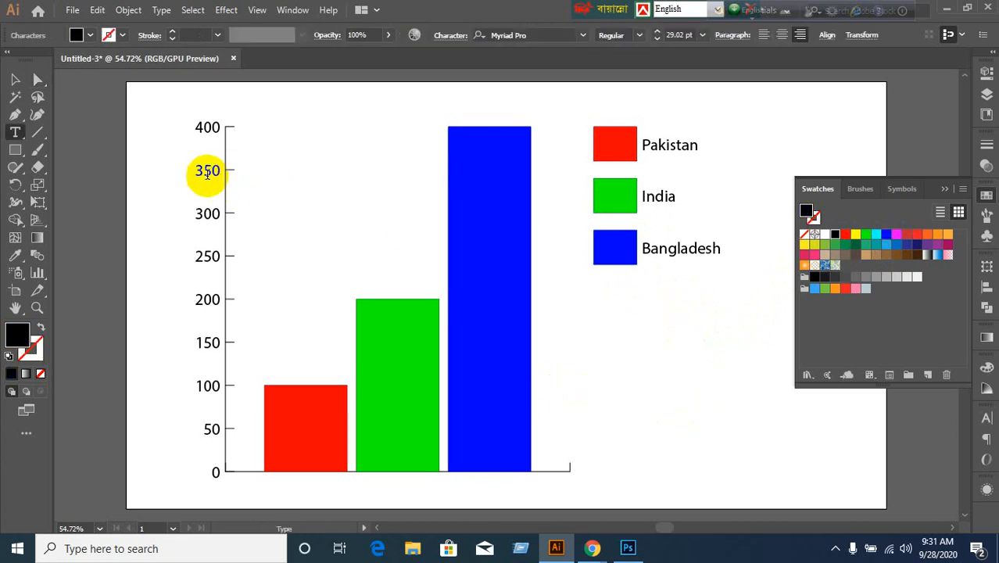
pyautogui.click(14, 79)
pyautogui.click(379, 187)
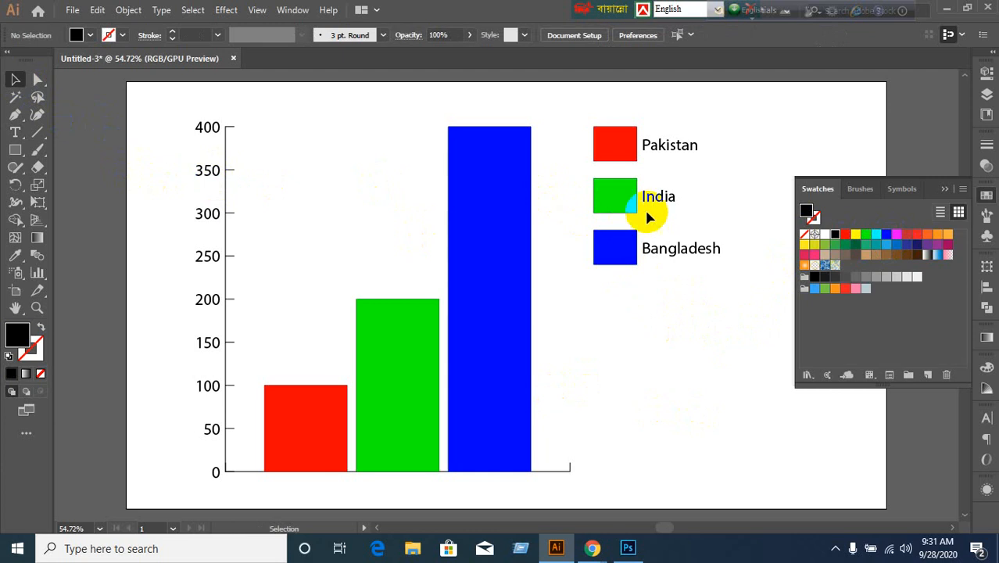
pyautogui.click(665, 311)
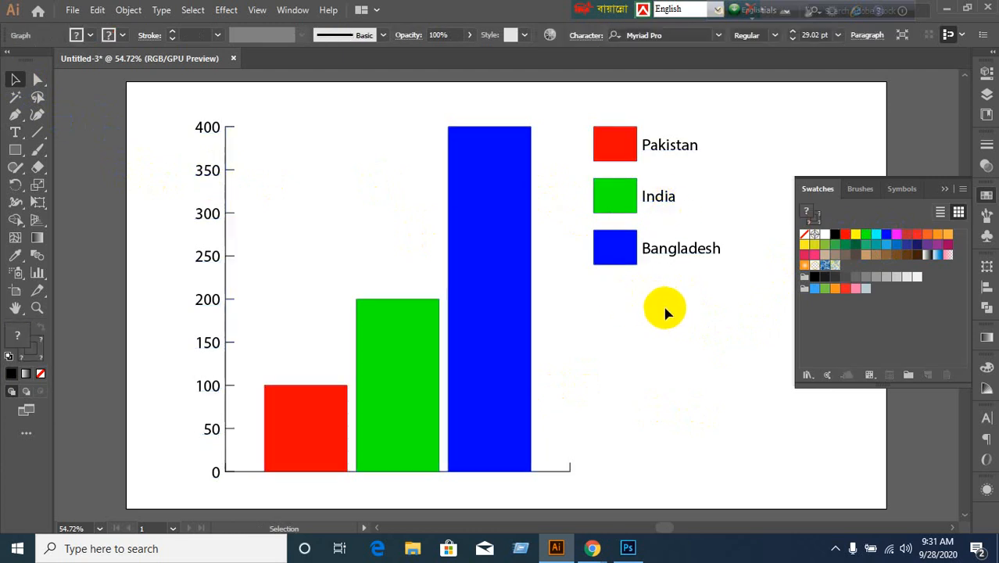
# Step: Select only the India legend label with the Direct Selection tool and fill its text with teal green
pyautogui.click(39, 83)
pyautogui.moveTo(39, 83); pyautogui.dragTo(78, 80)
pyautogui.click(690, 236)
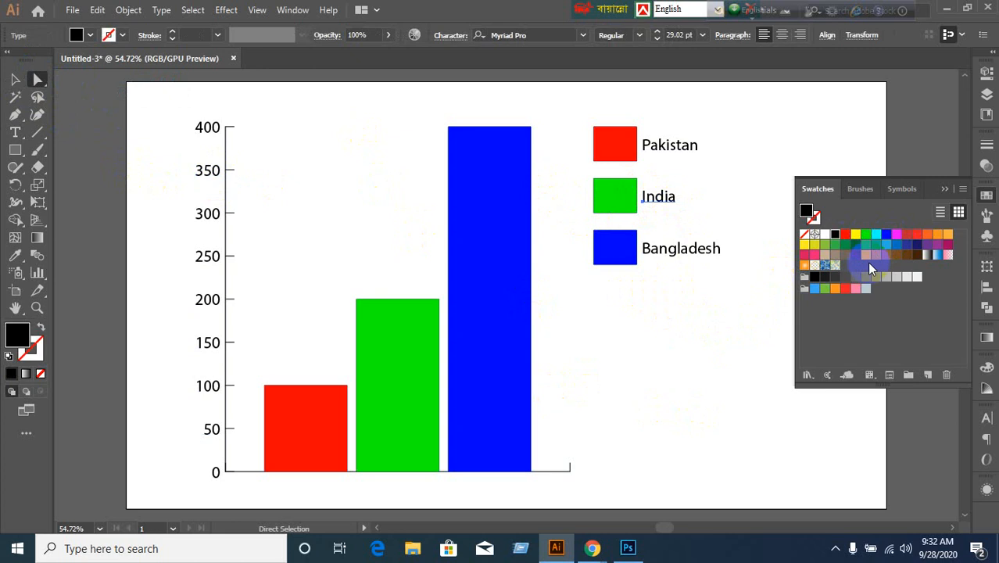
pyautogui.click(866, 246)
pyautogui.click(704, 265)
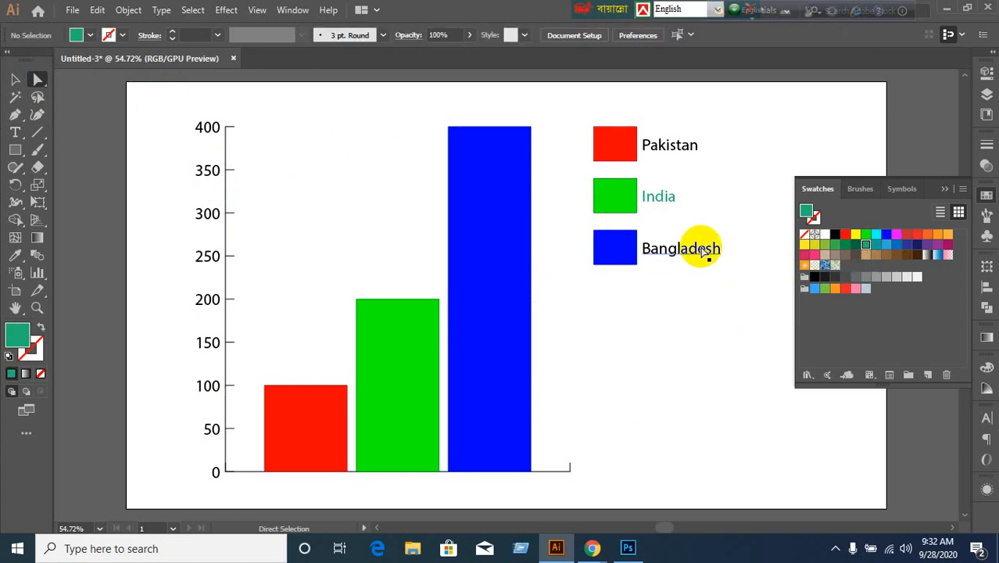
# Step: Fill the Bangladesh and Pakistan legend labels with blue and clear the selection
pyautogui.click(702, 268)
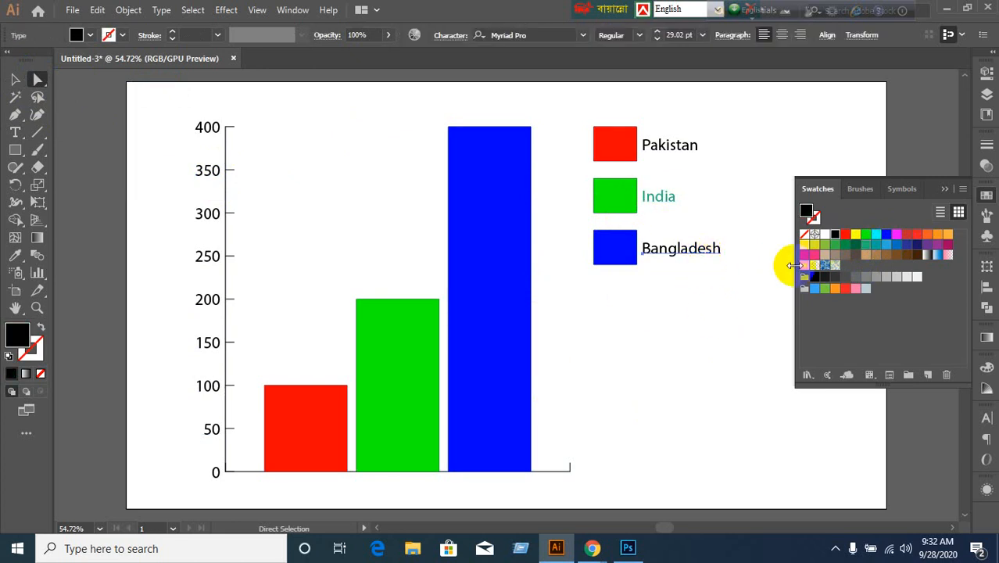
pyautogui.click(895, 235)
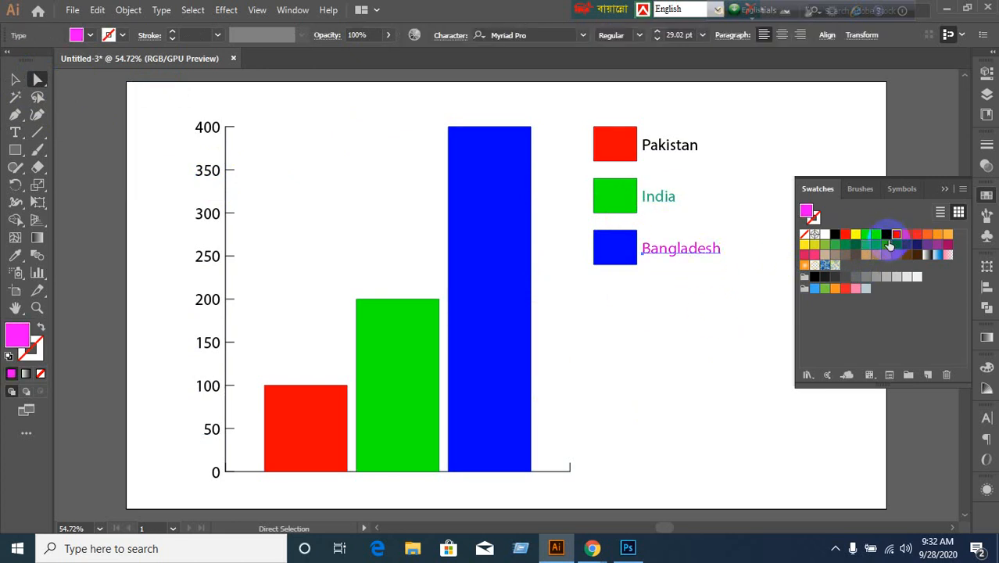
pyautogui.click(885, 235)
pyautogui.click(684, 165)
pyautogui.click(669, 149)
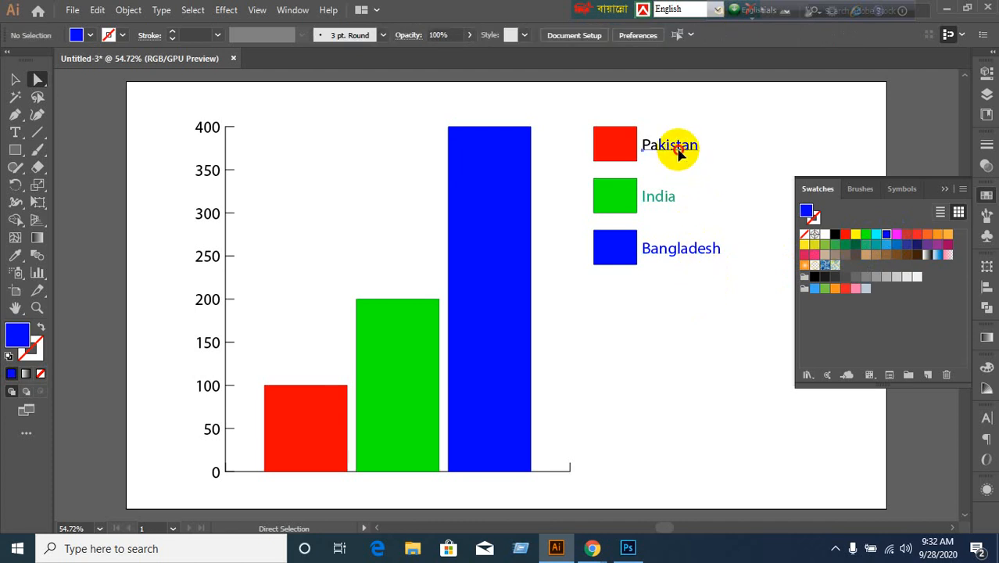
pyautogui.click(887, 235)
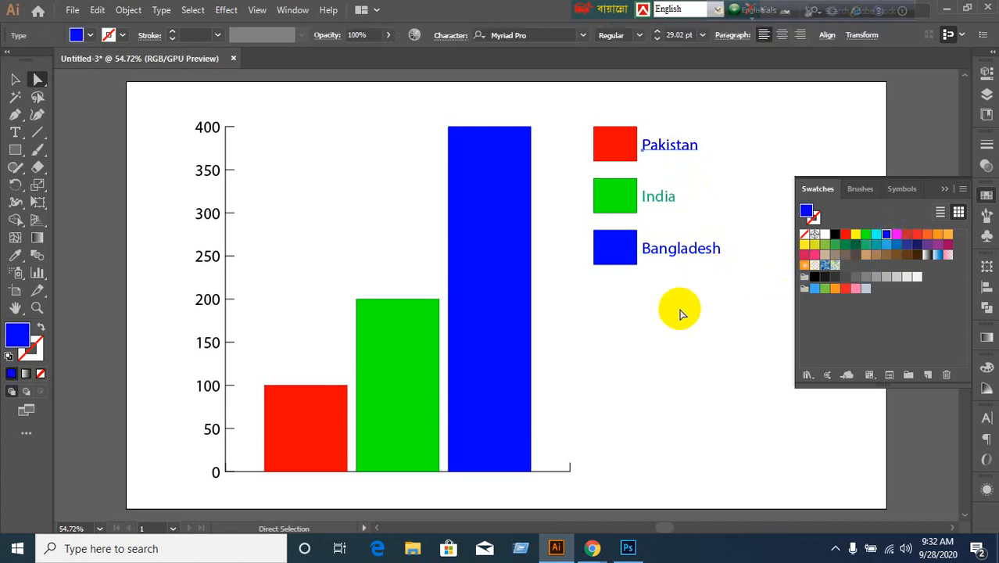
pyautogui.click(676, 310)
# Step: Move the whole graph with the Selection tool onto the pasteboard beyond the artboard's upper-left corner
pyautogui.click(15, 79)
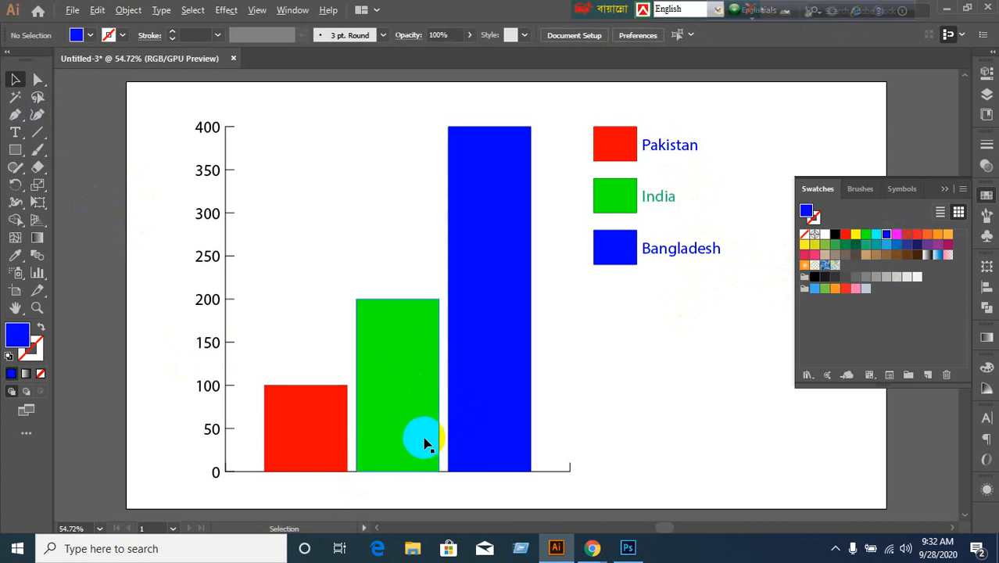
pyautogui.scroll(-2, 414, 454)
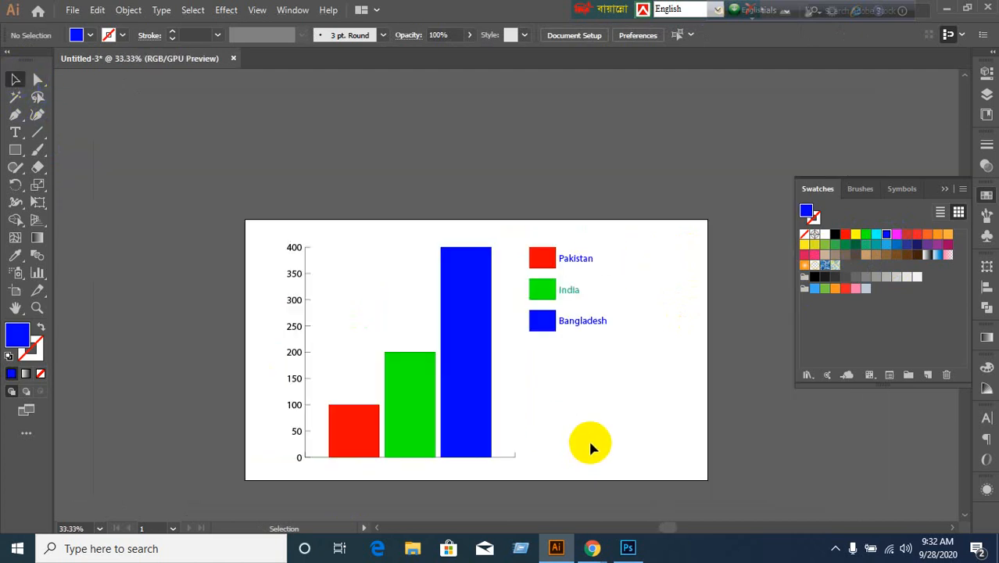
pyautogui.press('space')
pyautogui.moveTo(587, 438); pyautogui.dragTo(624, 378)
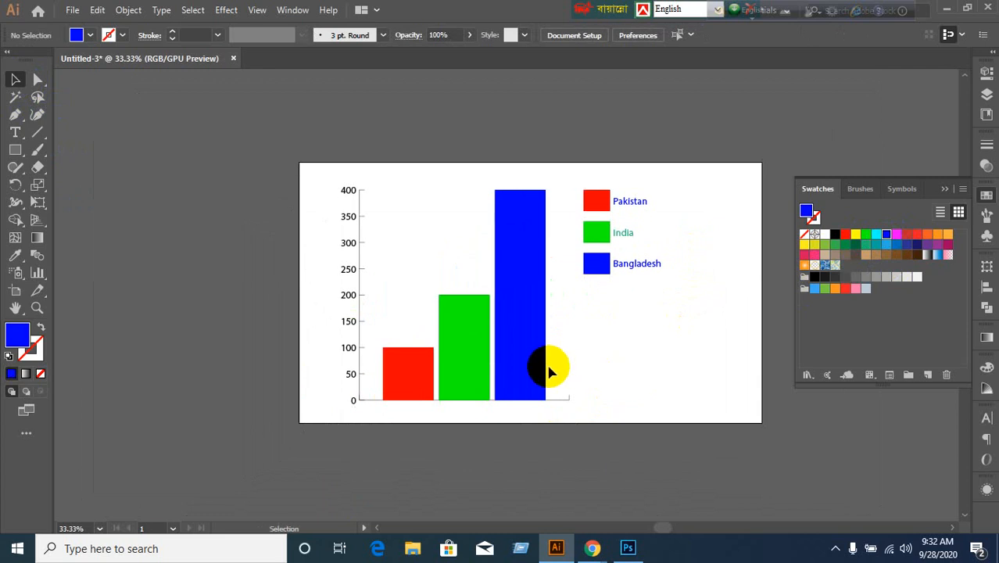
pyautogui.click(513, 372)
pyautogui.moveTo(513, 372); pyautogui.dragTo(253, 302)
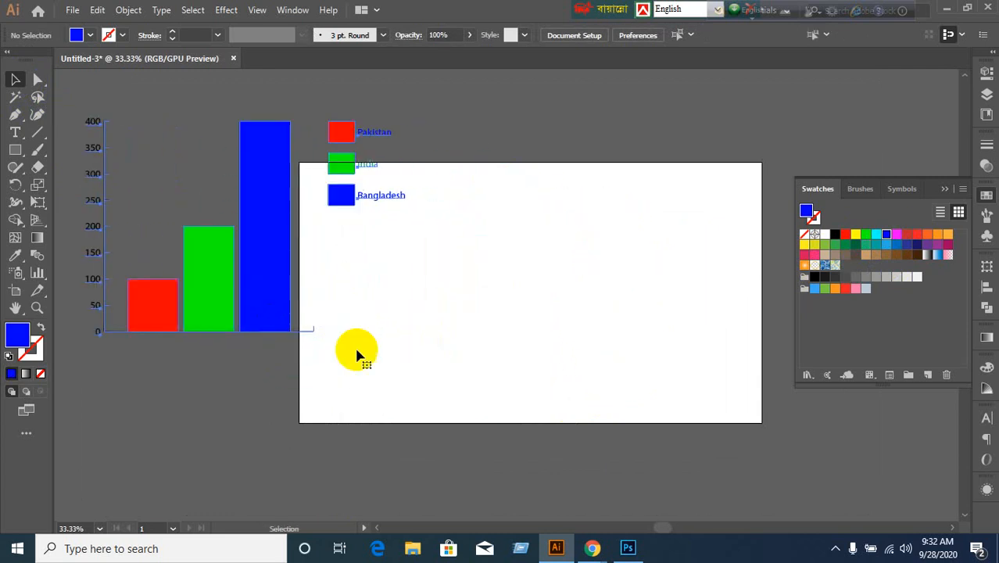
pyautogui.click(451, 397)
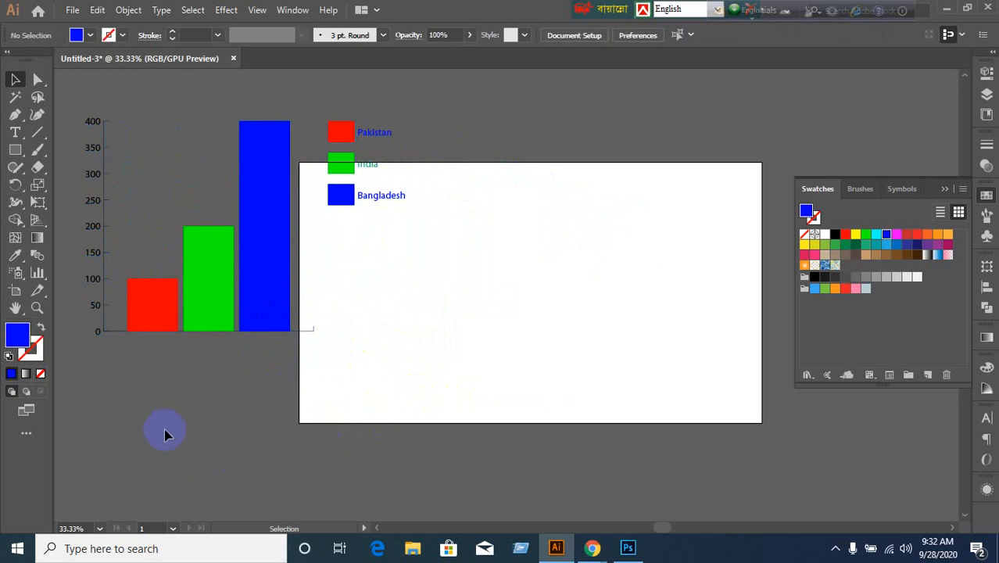
# Step: Move the whole graph from the pasteboard back onto the artboard
pyautogui.click(40, 280)
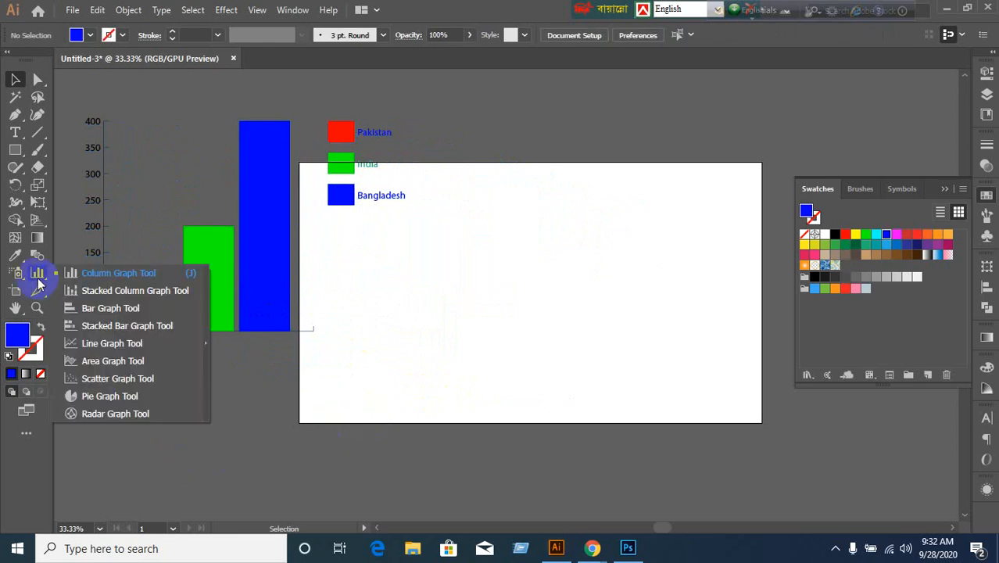
pyautogui.click(258, 461)
pyautogui.moveTo(258, 313); pyautogui.dragTo(534, 332)
pyautogui.click(439, 374)
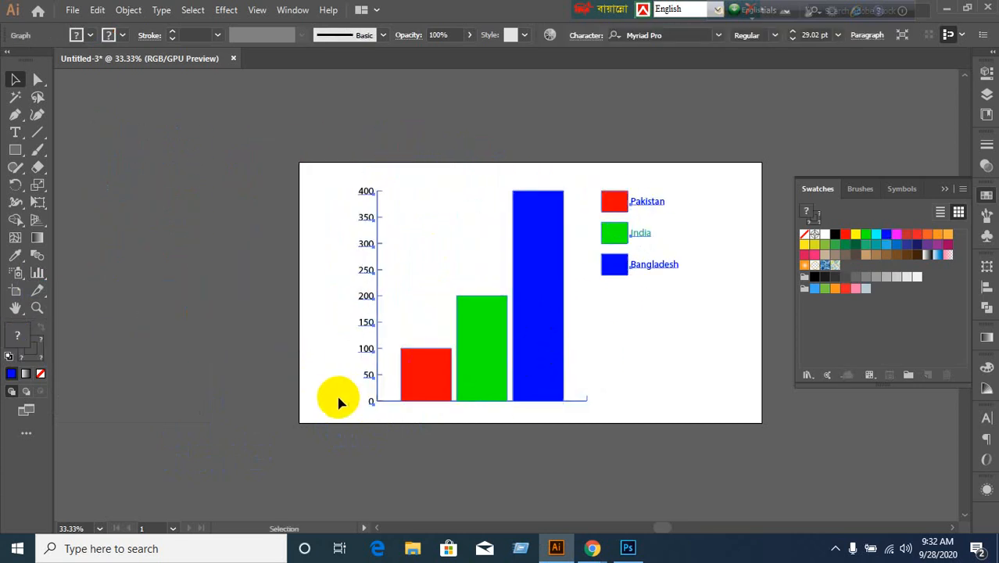
# Step: Shift the whole graph mostly off the artboard past its upper-left corner, leaving the artboard nearly empty, and deselect it
pyautogui.moveTo(529, 383); pyautogui.dragTo(256, 309)
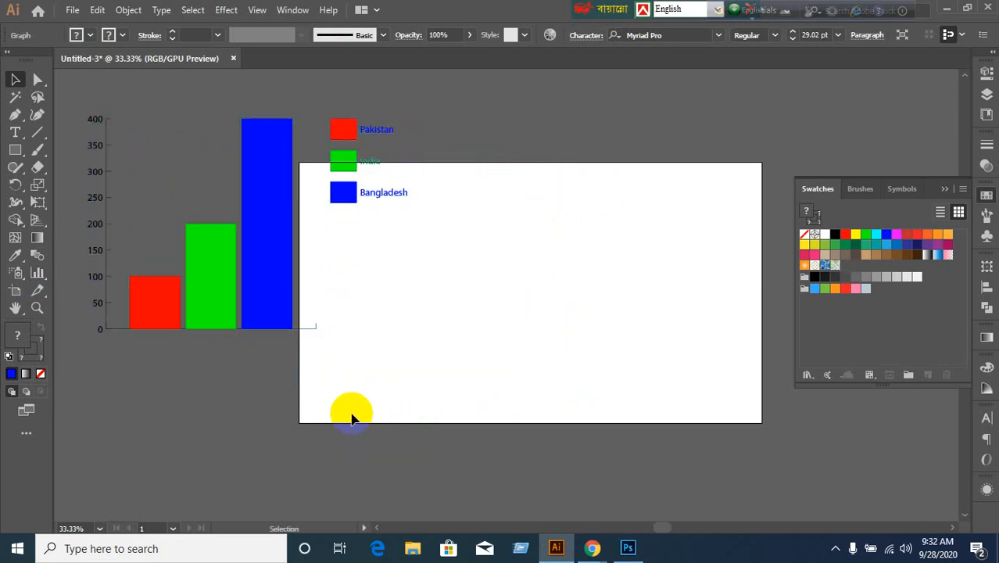
pyautogui.moveTo(270, 312); pyautogui.dragTo(174, 350)
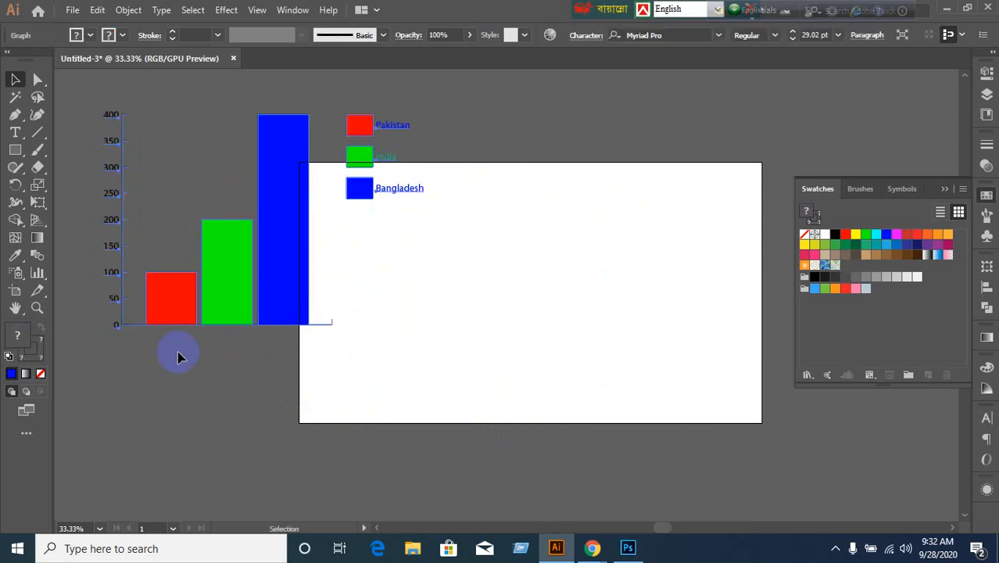
pyautogui.click(231, 458)
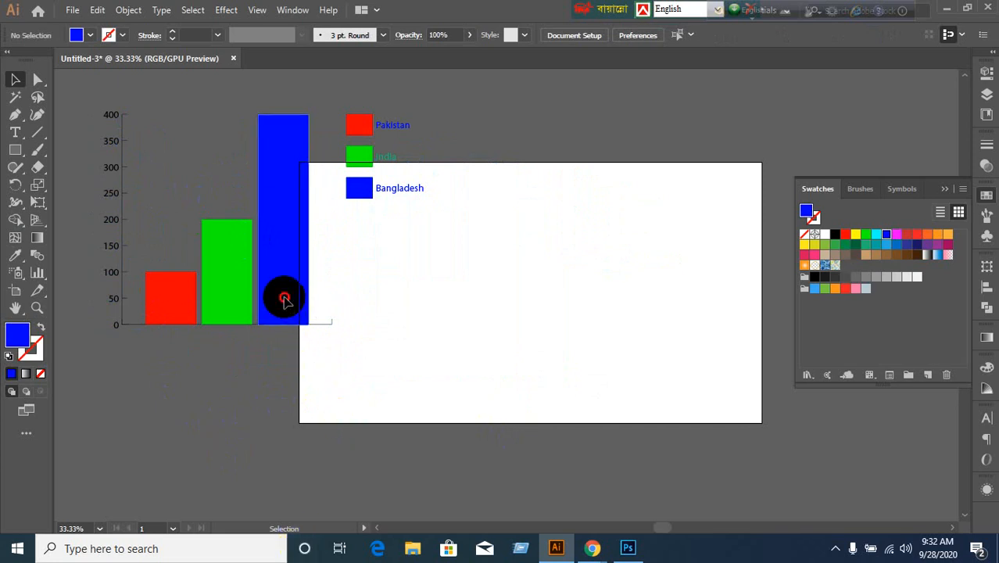
pyautogui.click(215, 414)
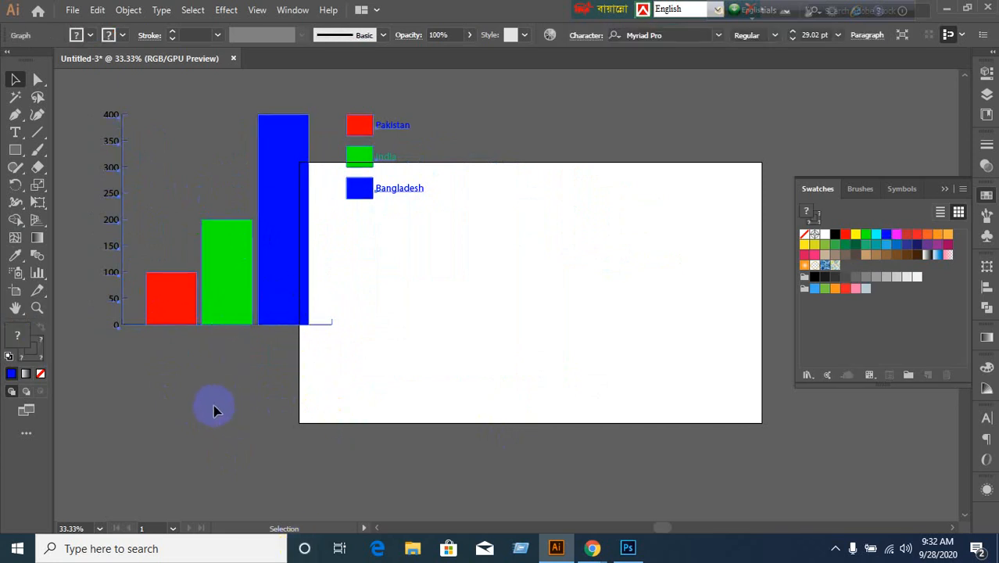
pyautogui.click(213, 406)
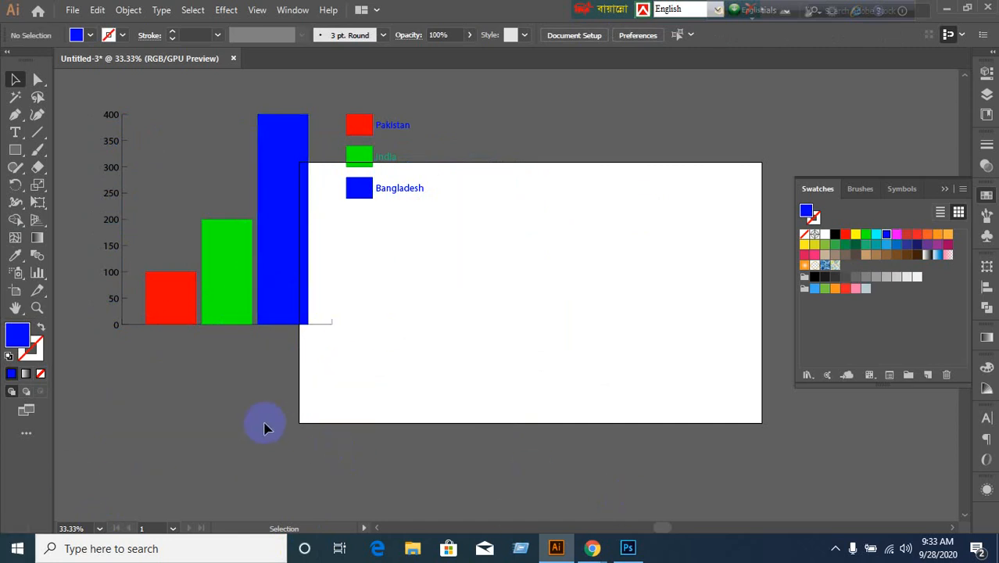
# Step: Review the available graph tool variants, from the column graph through the stacked, bar, line, area, scatter, pie and radar types
pyautogui.click(37, 273)
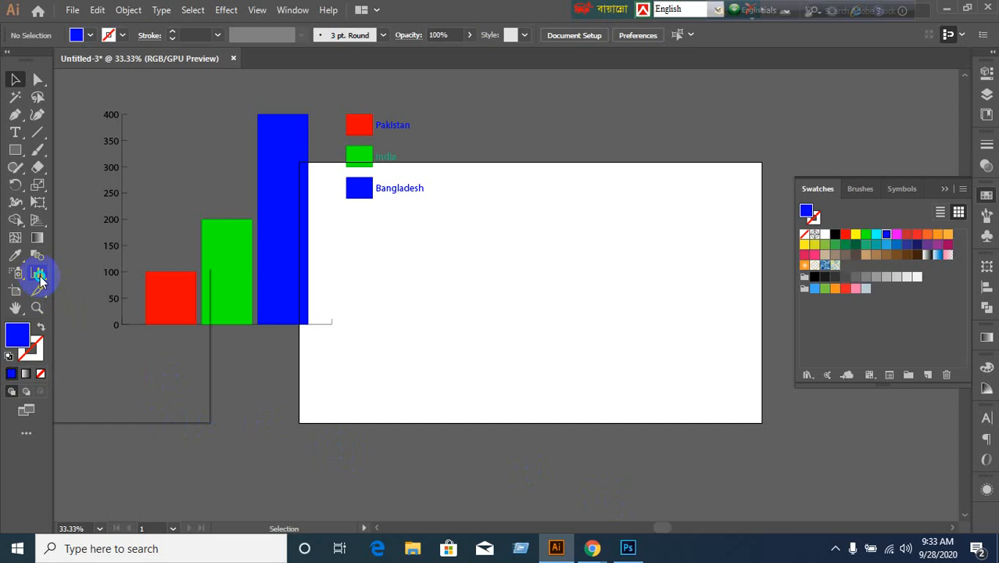
pyautogui.click(240, 418)
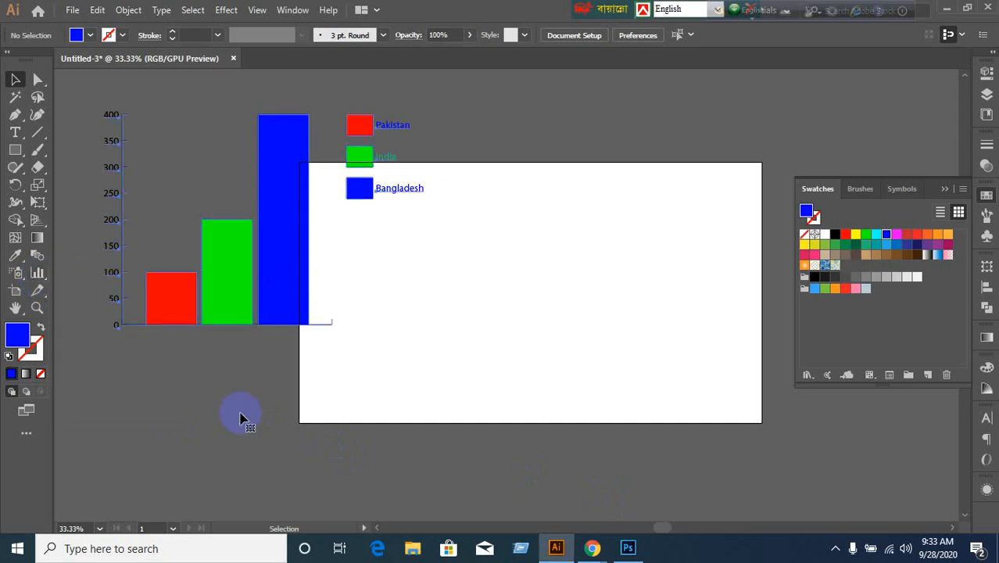
pyautogui.click(207, 447)
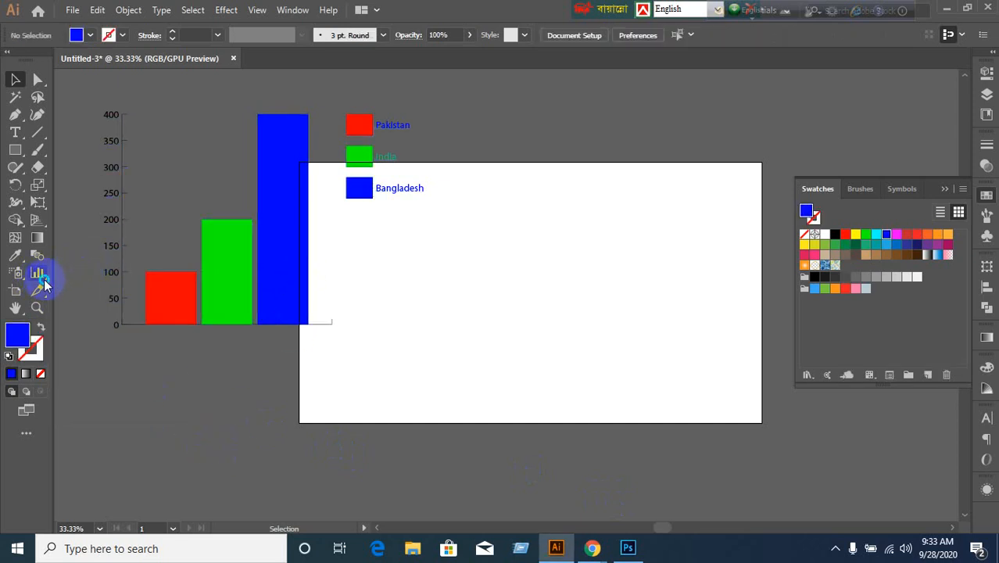
pyautogui.moveTo(44, 280); pyautogui.dragTo(115, 298)
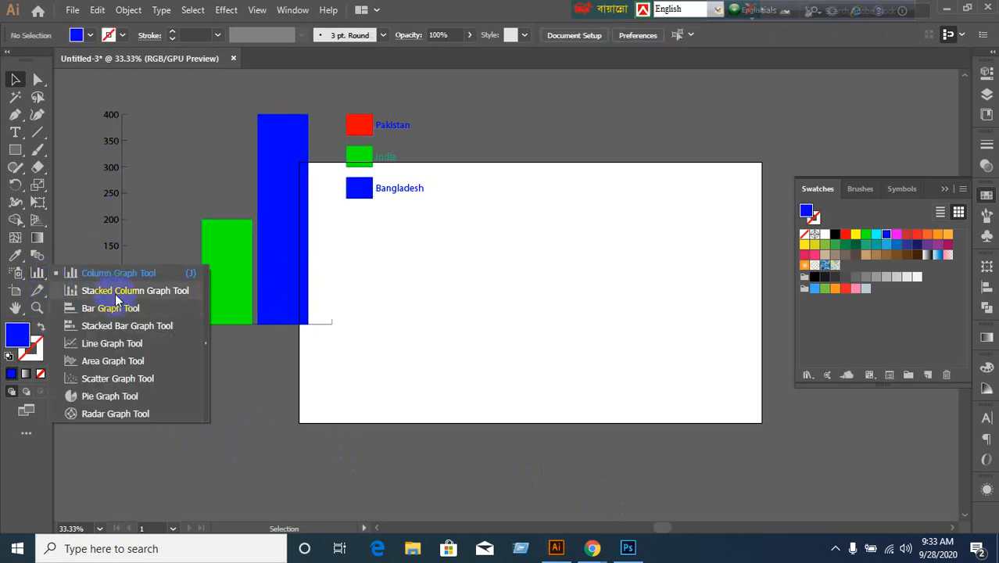
pyautogui.click(342, 444)
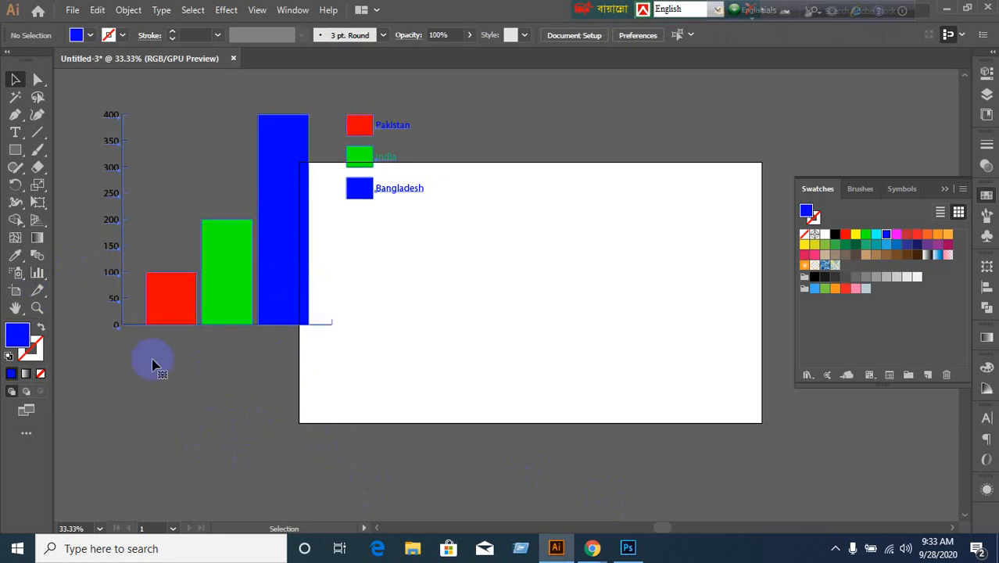
pyautogui.click(165, 406)
pyautogui.moveTo(43, 277); pyautogui.dragTo(93, 301)
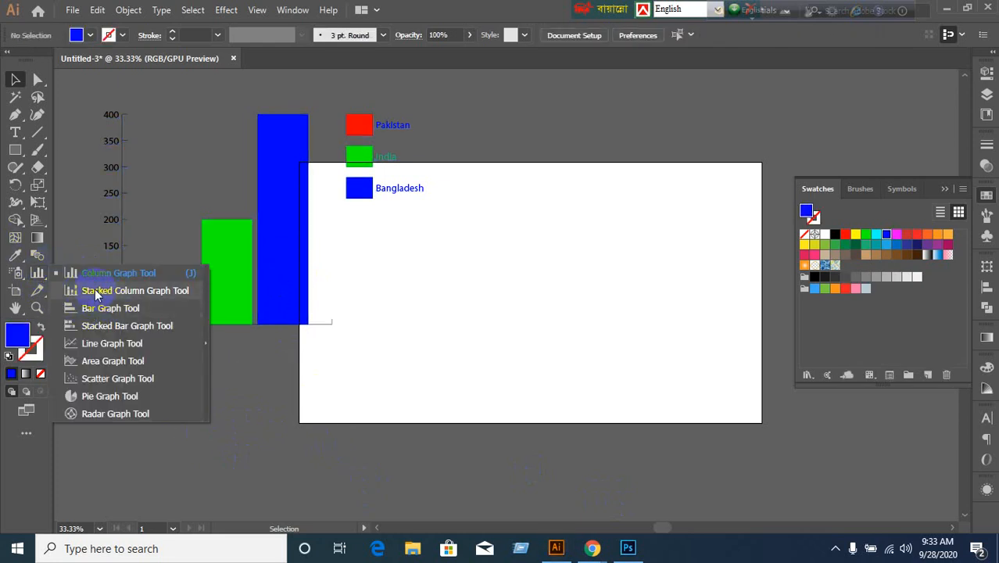
pyautogui.click(272, 279)
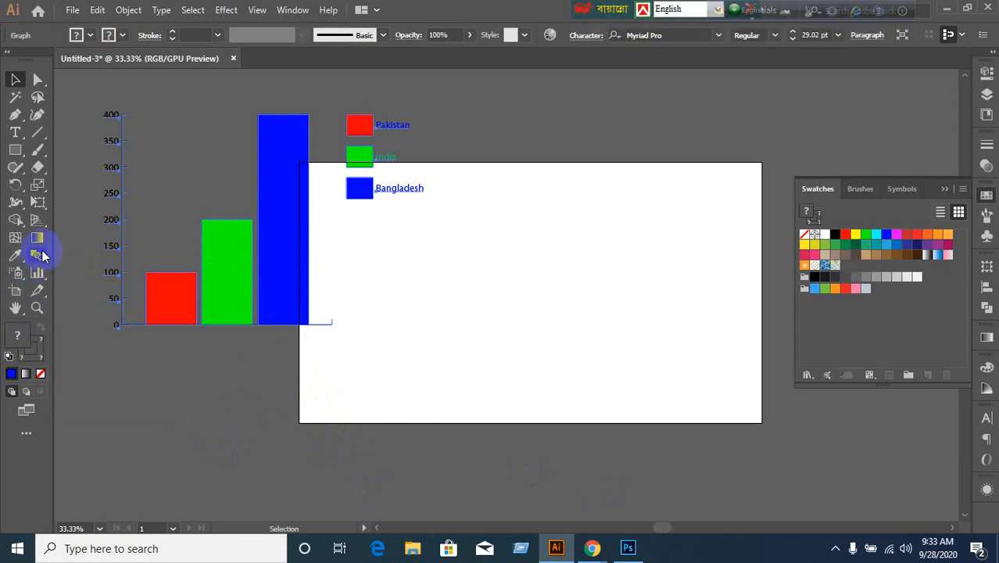
pyautogui.moveTo(43, 279); pyautogui.dragTo(135, 399)
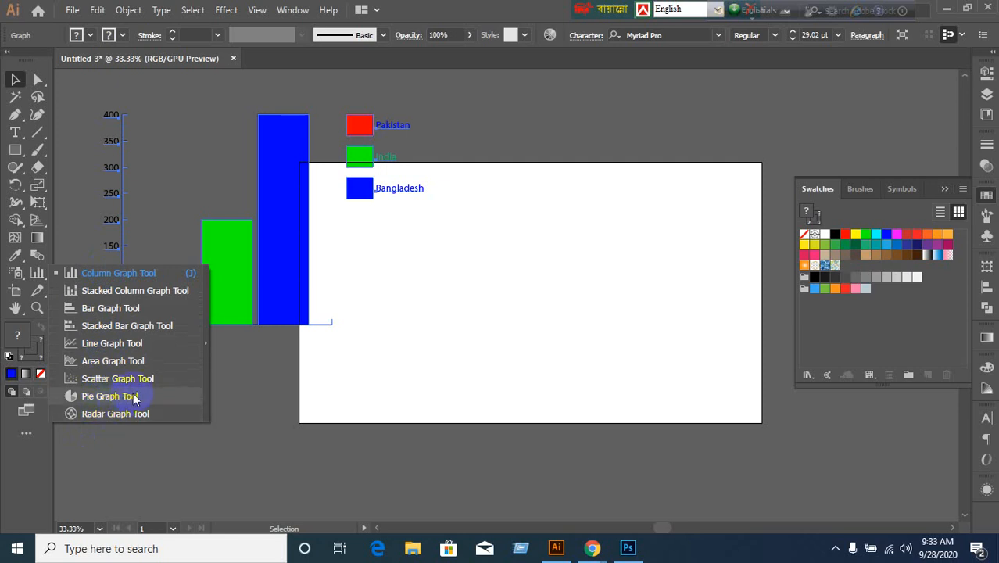
pyautogui.click(418, 422)
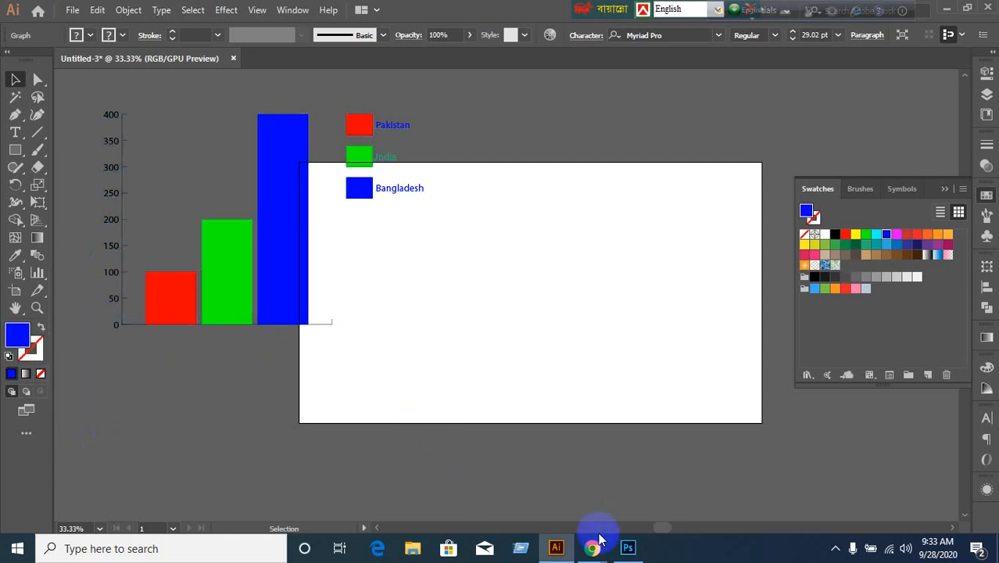
# Step: Switch to Chrome to check the Google Meet call, open a new browser tab, and return to Illustrator
pyautogui.moveTo(598, 548)
pyautogui.click(486, 492)
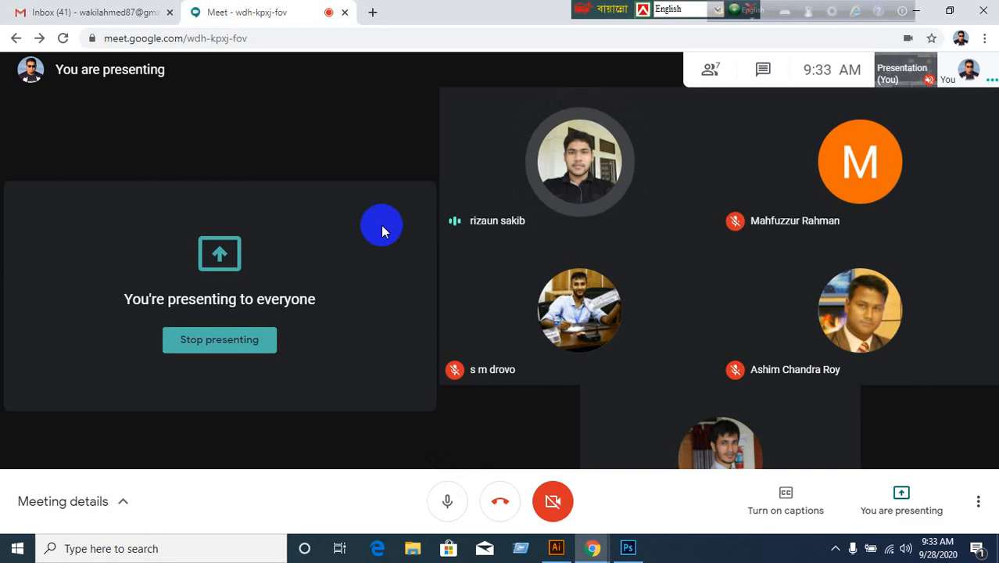
pyautogui.click(373, 12)
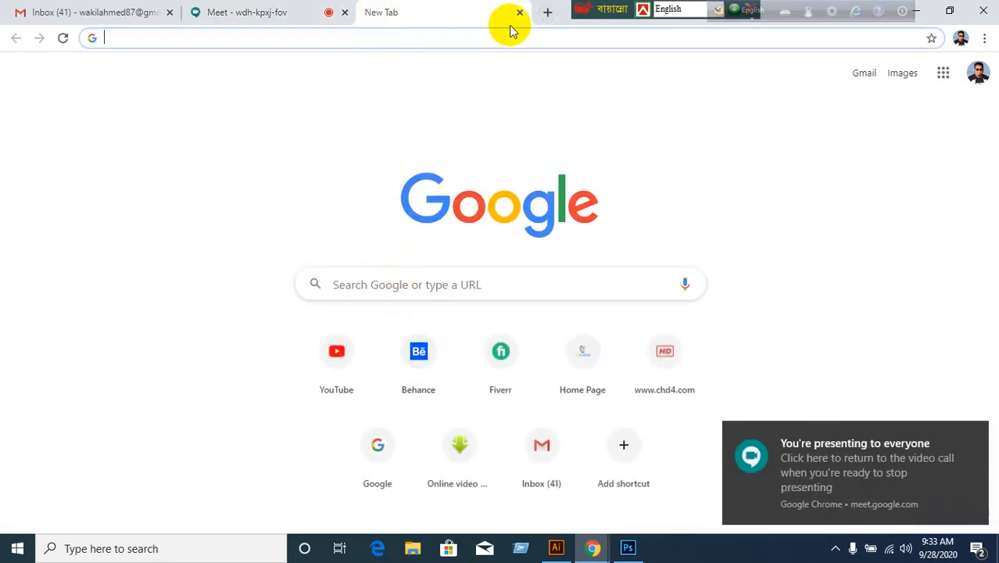
pyautogui.click(626, 550)
pyautogui.click(592, 547)
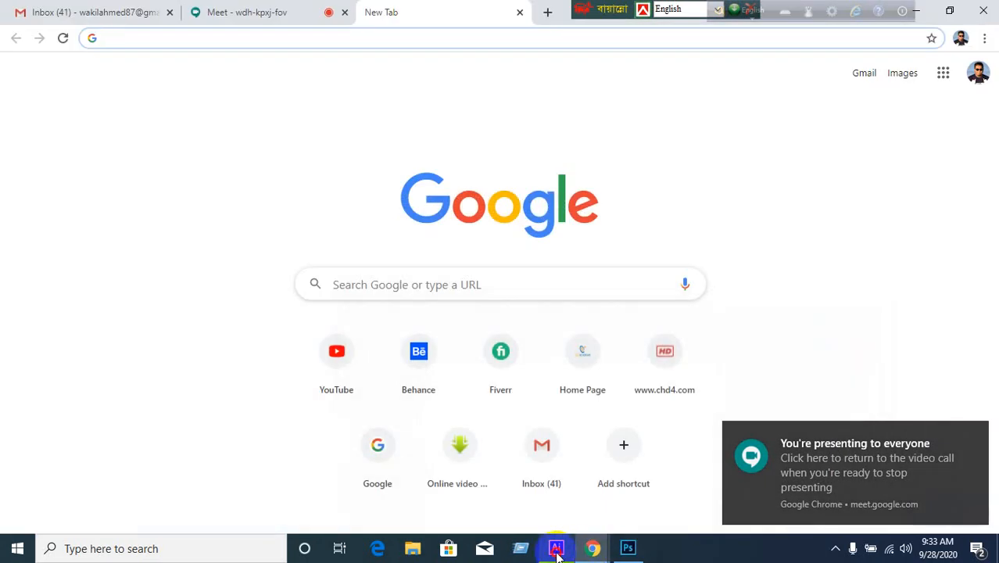
pyautogui.click(556, 548)
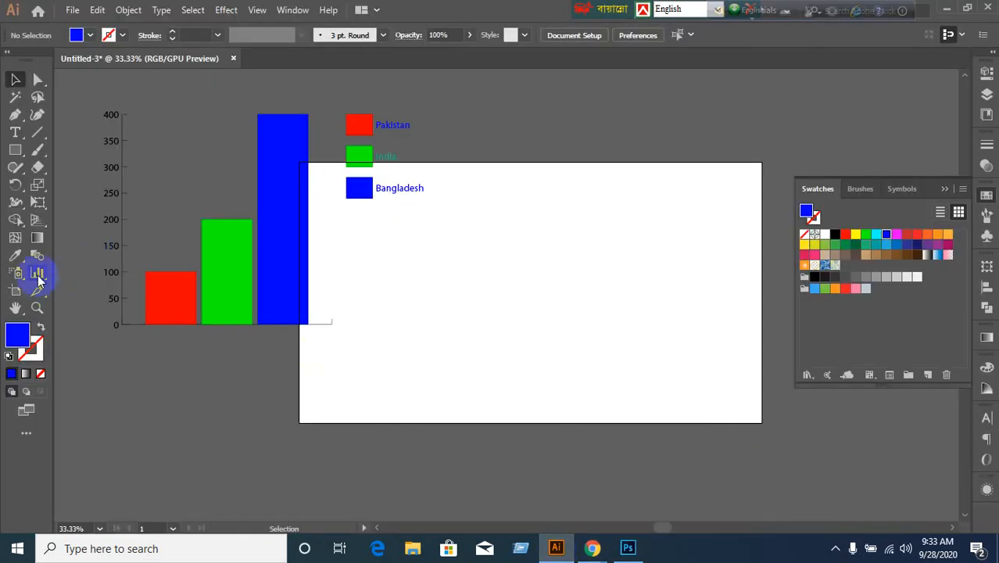
# Step: Draw a stacked column graph over the artboard's lower-right area and enter Dhaka as the first label in its data
pyautogui.moveTo(37, 272); pyautogui.dragTo(60, 262)
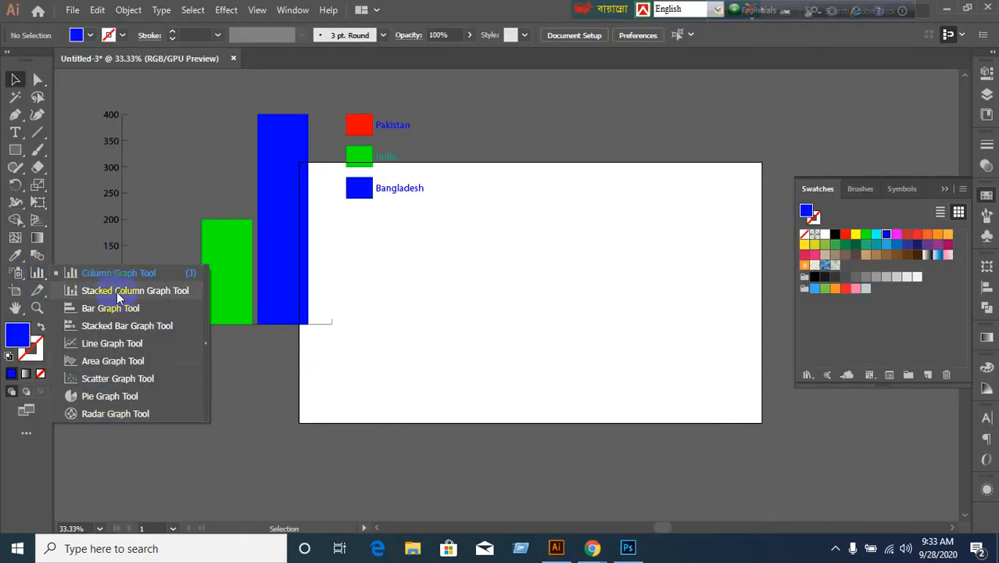
pyautogui.click(179, 473)
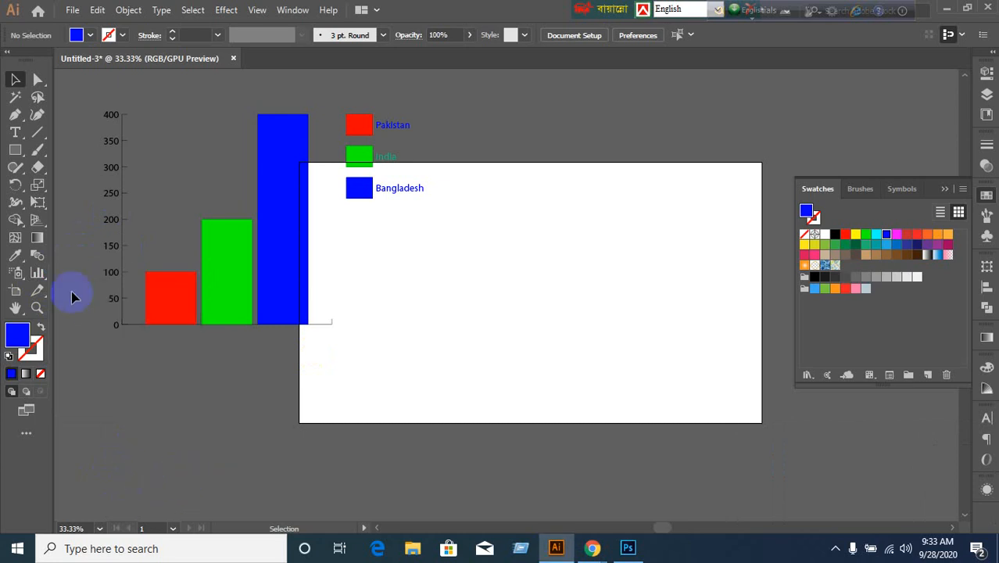
pyautogui.moveTo(41, 274); pyautogui.dragTo(186, 455)
pyautogui.click(226, 296)
pyautogui.moveTo(46, 278); pyautogui.dragTo(83, 296)
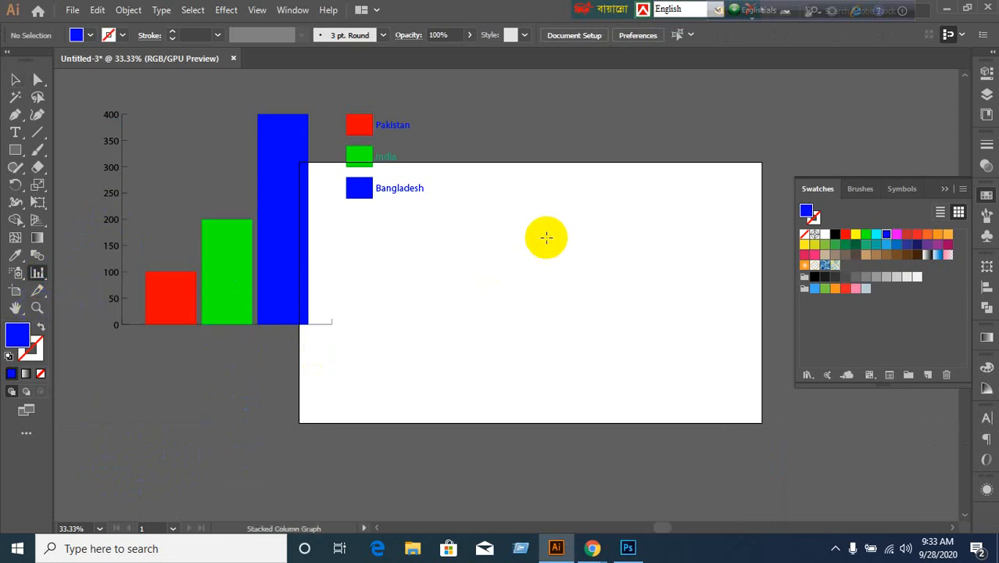
pyautogui.moveTo(544, 232); pyautogui.dragTo(749, 436)
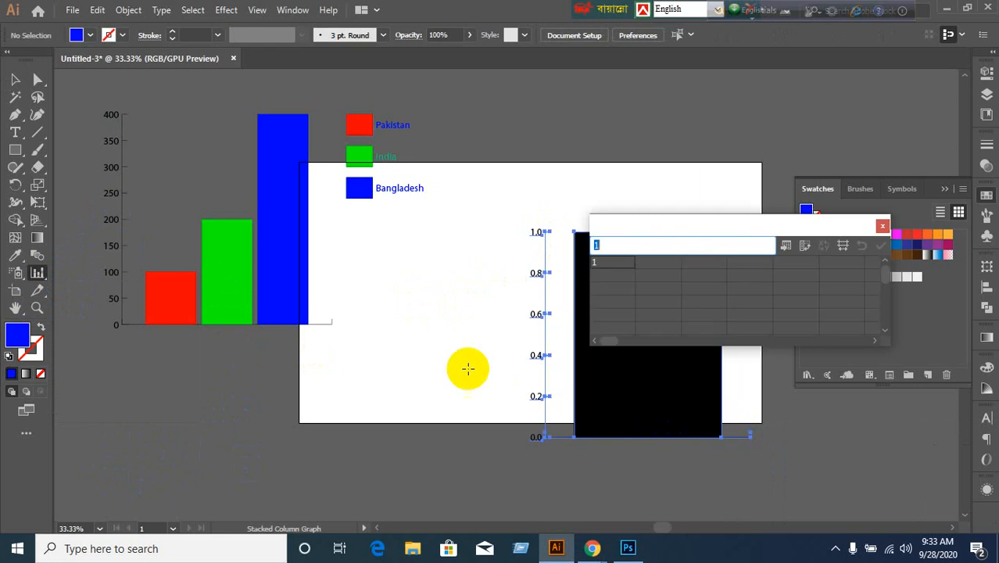
pyautogui.moveTo(673, 233); pyautogui.dragTo(660, 94)
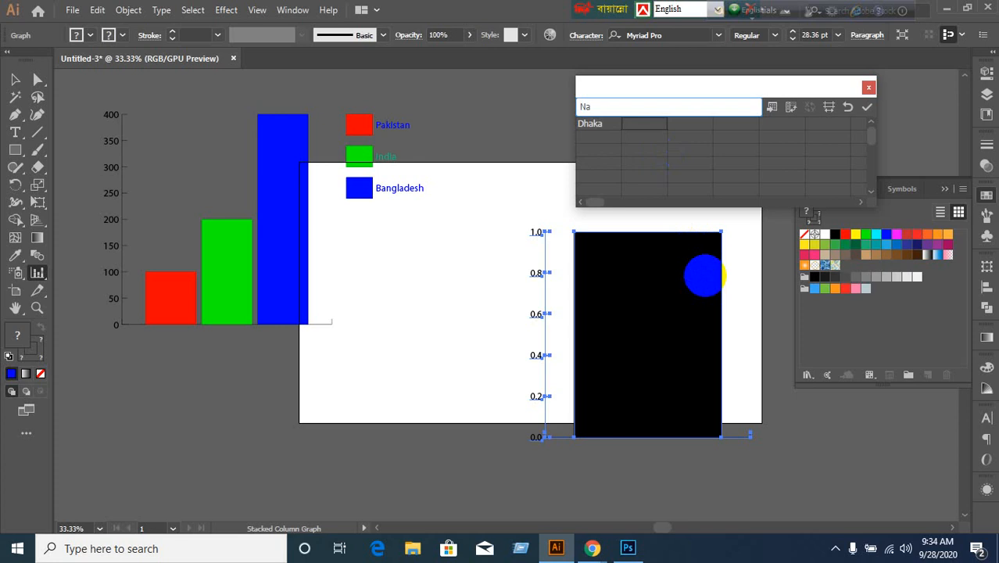
# Step: Switch to the Google Meet call in Chrome, admit the waiting participant, and return to Illustrator
pyautogui.click(592, 546)
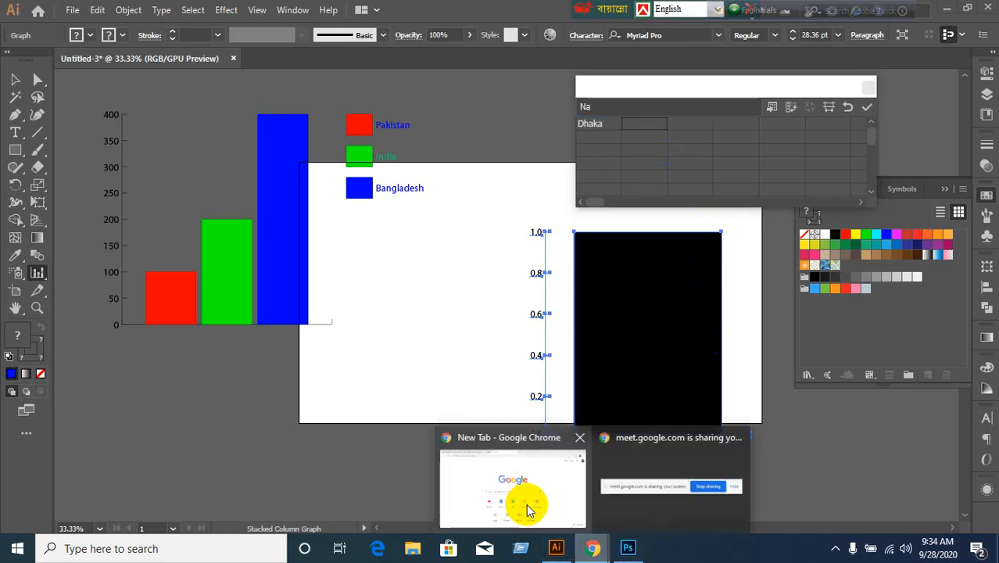
pyautogui.click(528, 510)
pyautogui.click(254, 14)
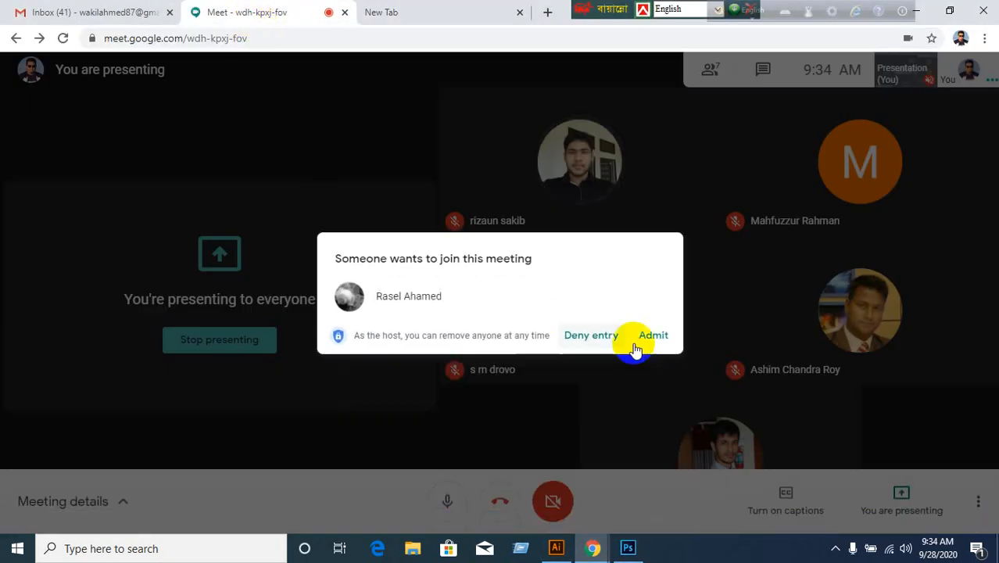
pyautogui.click(655, 338)
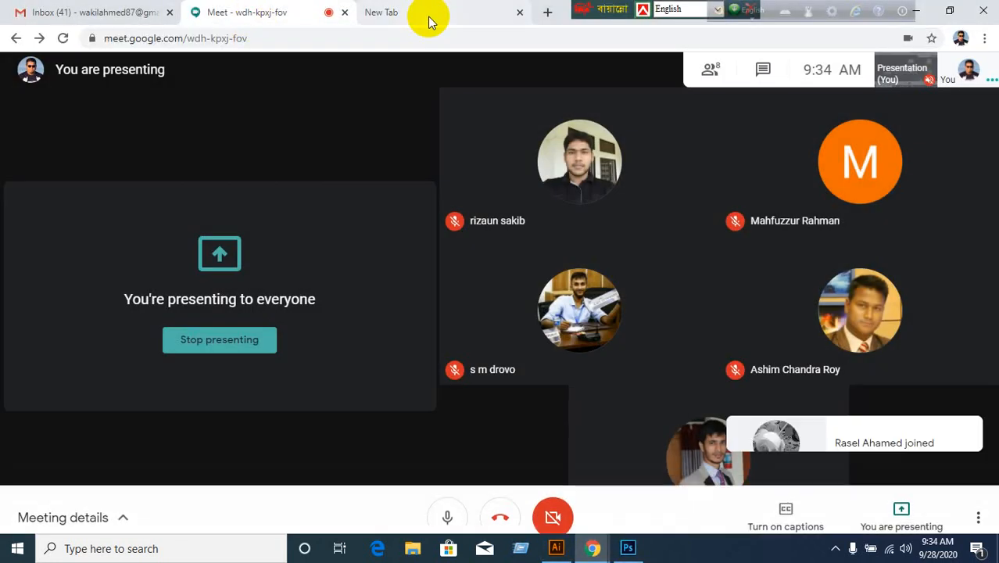
pyautogui.click(426, 15)
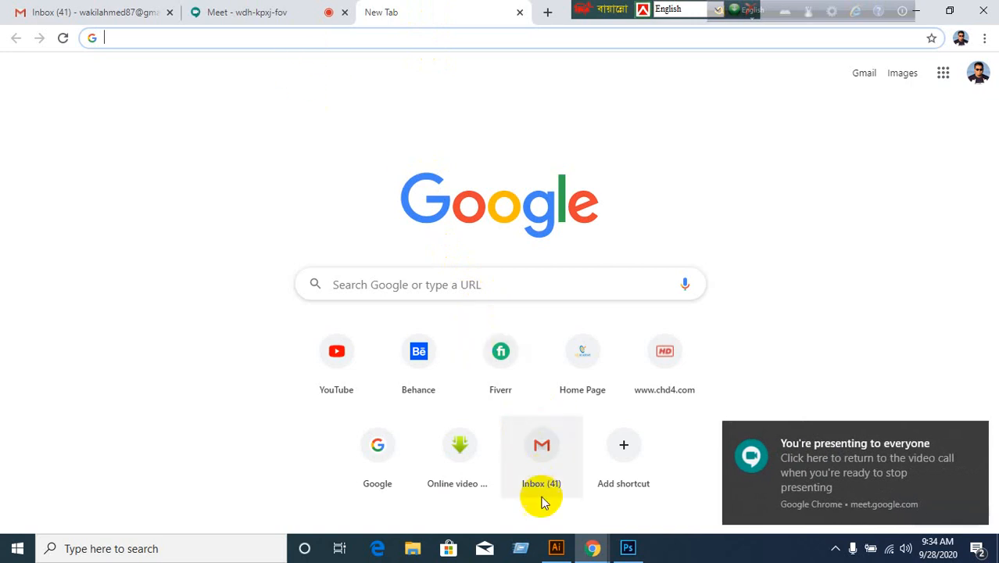
pyautogui.click(556, 548)
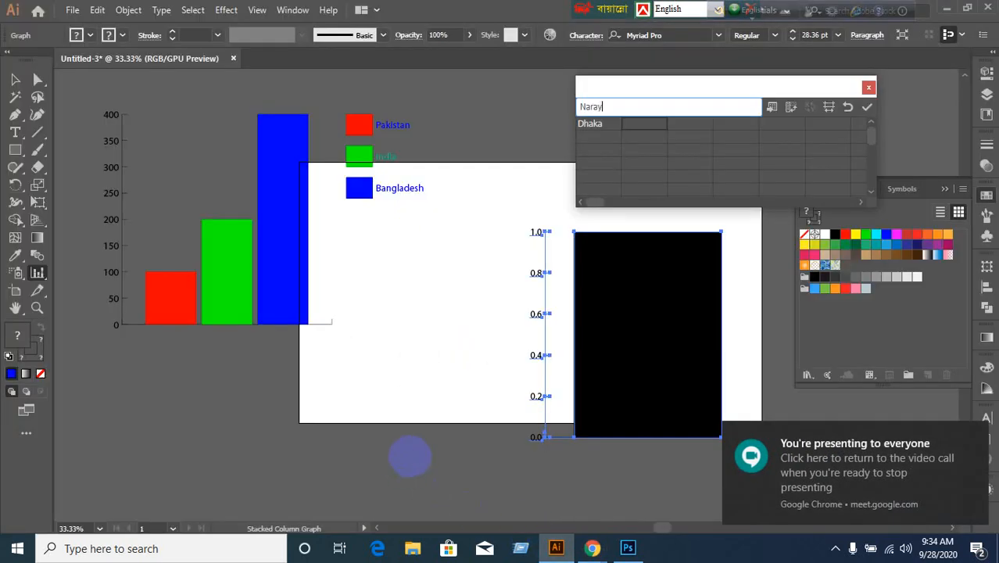
# Step: Add the labels Narayangonj and Gazipur beside Dhaka, enter 250, 350 and 150 below the three labels, and apply the data
pyautogui.write('angonj')
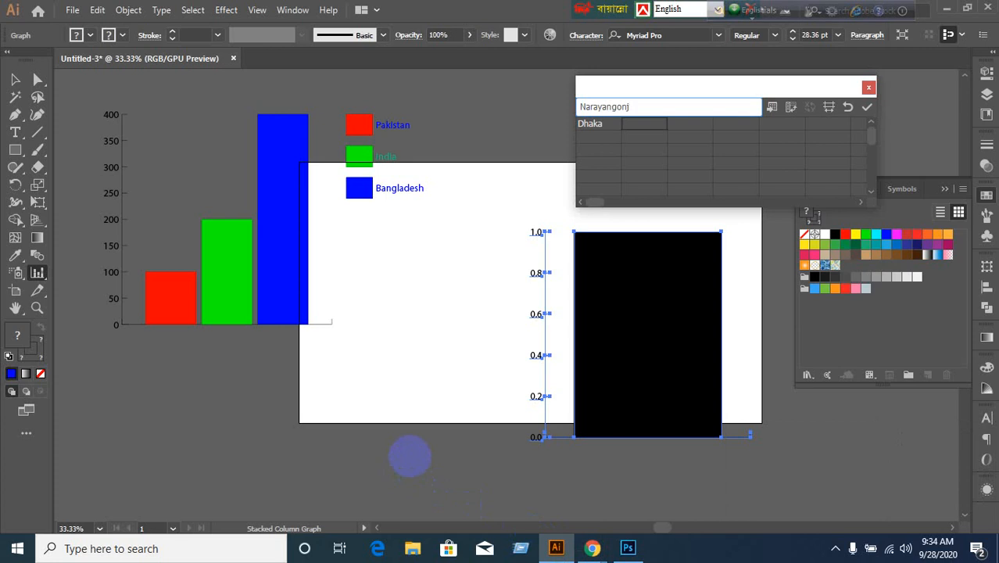
pyautogui.press('Tab')
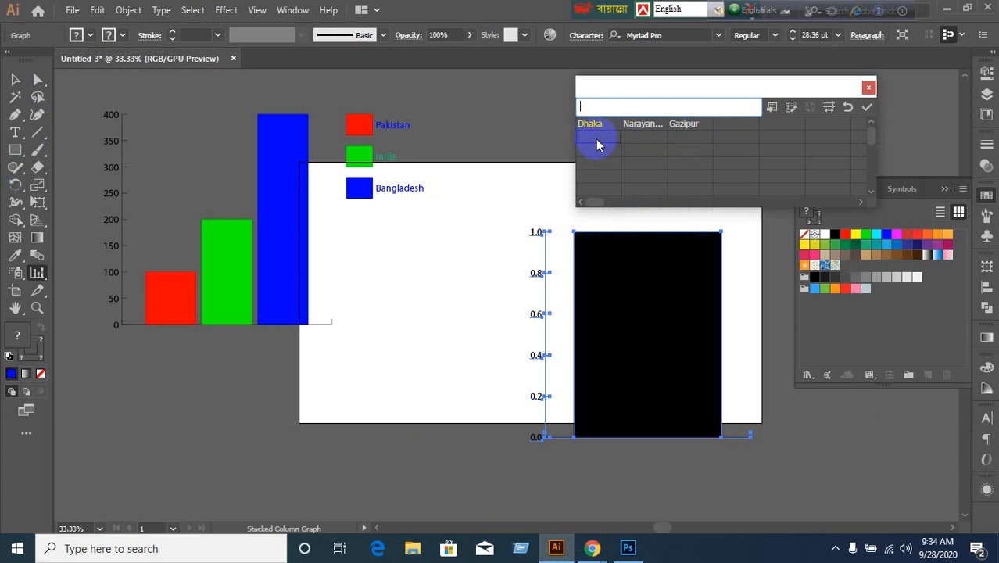
pyautogui.write('250')
pyautogui.click(868, 108)
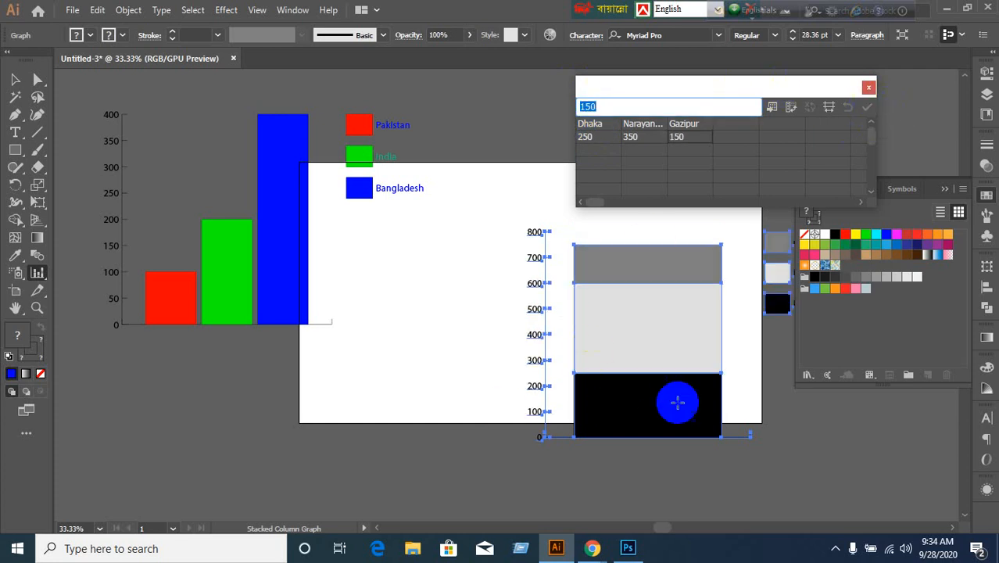
# Step: Close the graph data window and collapse the swatches to uncover the graph's legend
pyautogui.moveTo(739, 86); pyautogui.dragTo(676, 94)
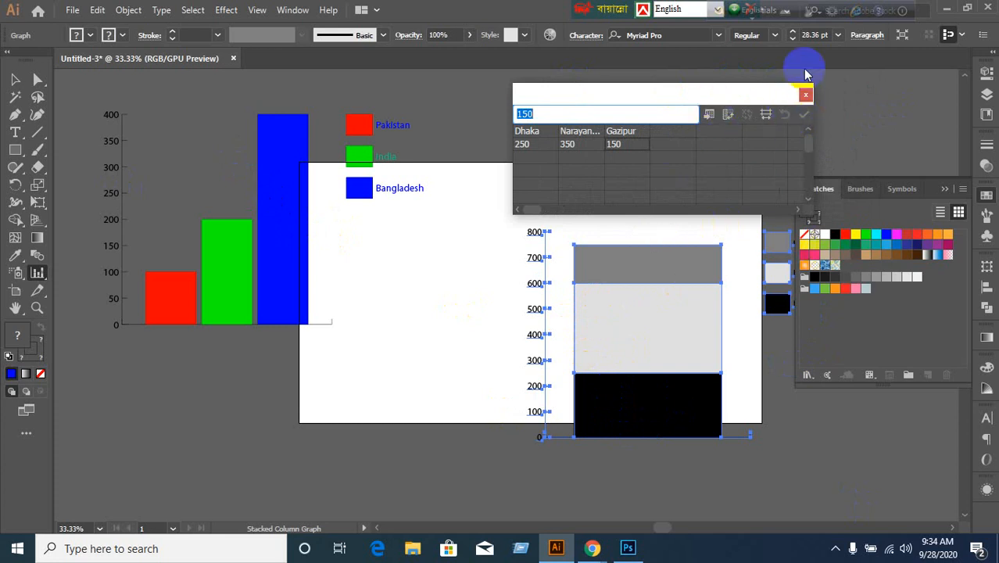
pyautogui.click(805, 94)
pyautogui.click(944, 189)
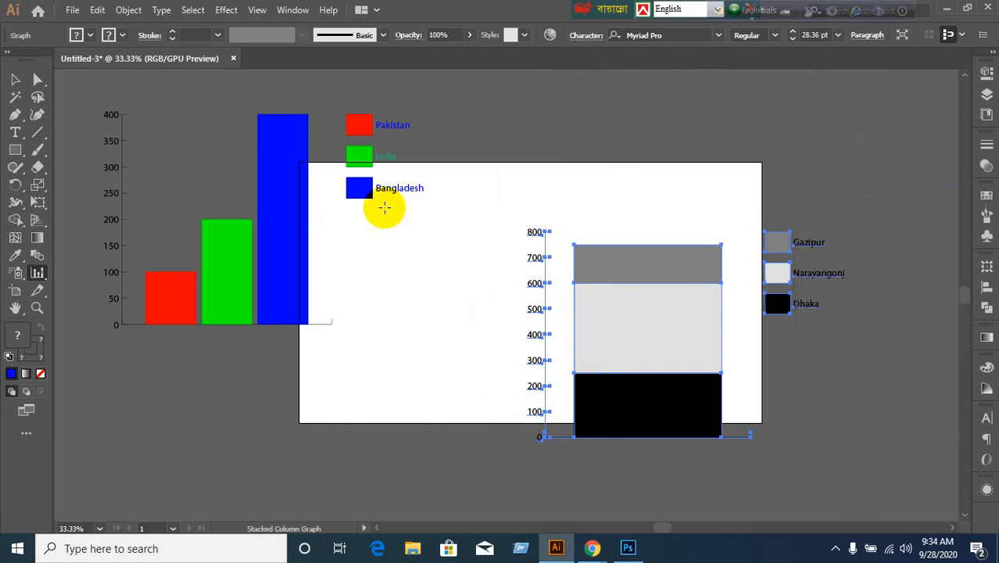
# Step: Move the whole stacked column graph up and to the left on the artboard and deselect it
pyautogui.click(24, 80)
pyautogui.moveTo(609, 351); pyautogui.dragTo(561, 287)
pyautogui.click(813, 359)
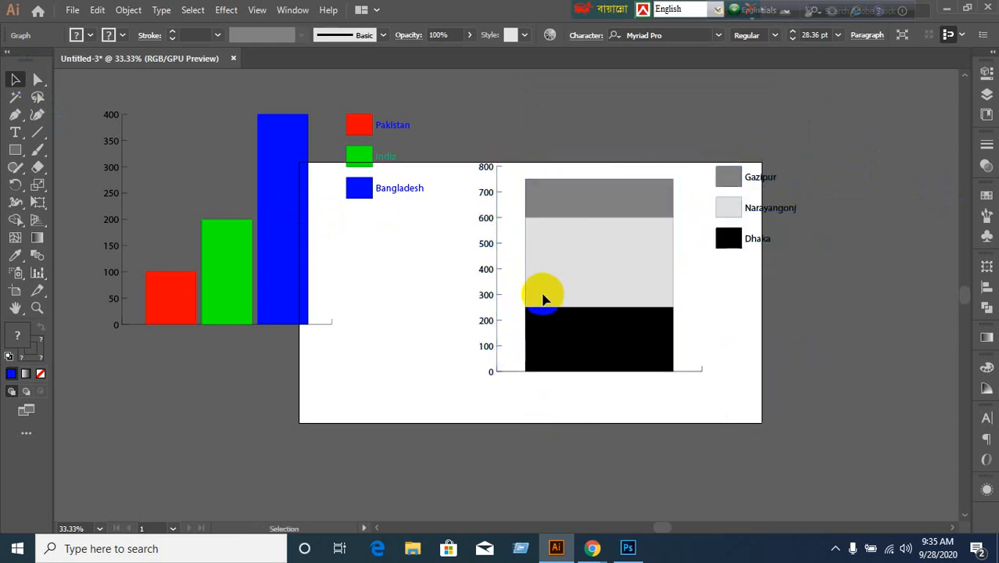
# Step: Recolor only the Gazipur legend box red by sampling the Pakistan legend box with the Eyedropper
pyautogui.moveTo(42, 82); pyautogui.dragTo(109, 82)
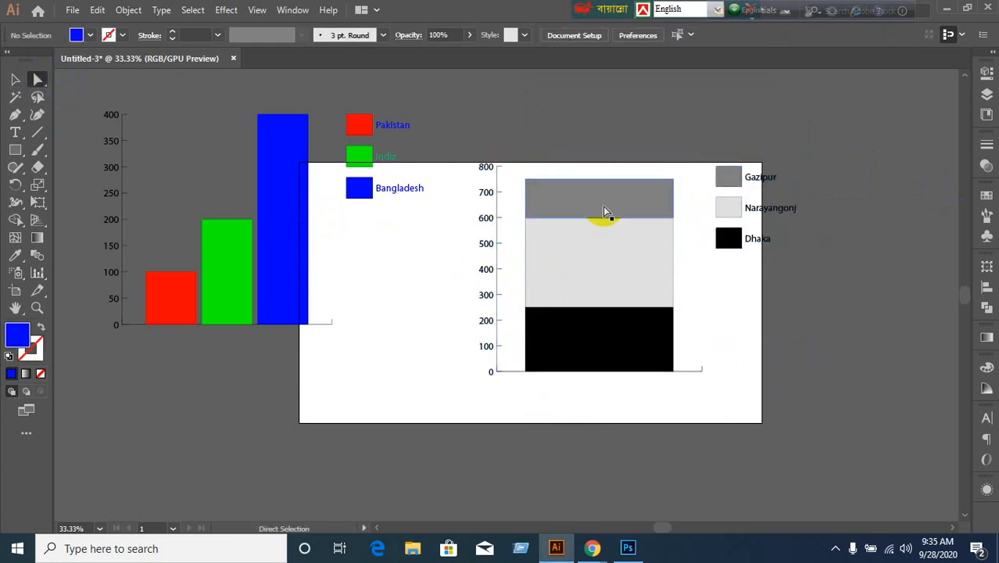
pyautogui.click(734, 179)
pyautogui.click(15, 255)
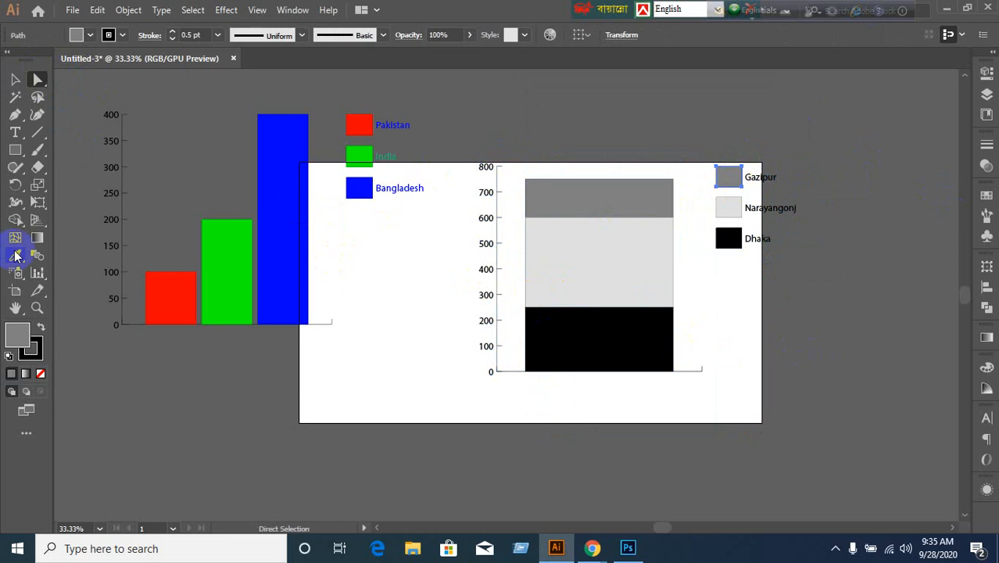
pyautogui.click(364, 126)
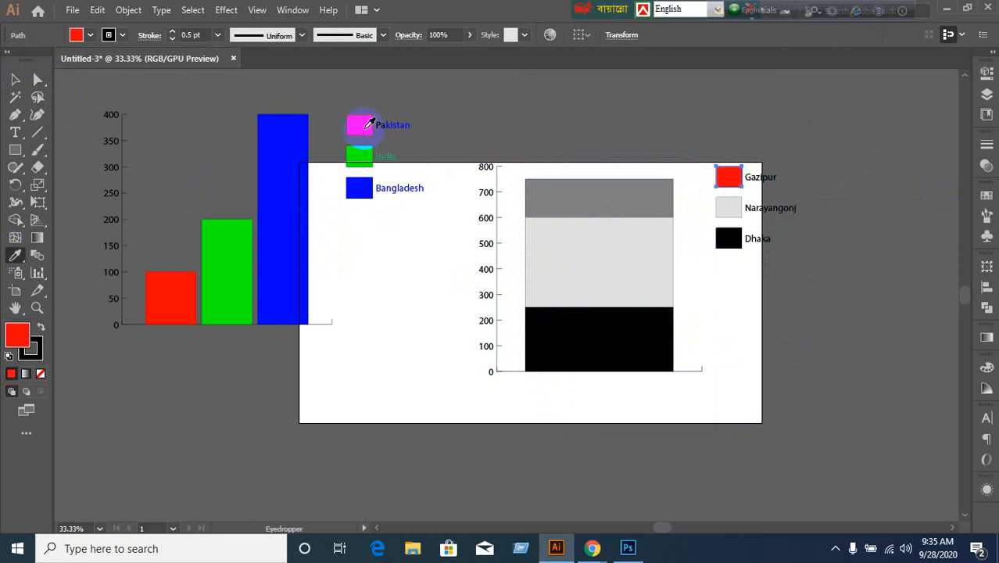
pyautogui.click(15, 79)
# Step: Recolor only the Narayangonj legend box green by sampling the India legend box with the Eyedropper
pyautogui.moveTo(49, 86); pyautogui.dragTo(69, 81)
pyautogui.click(708, 236)
pyautogui.click(730, 207)
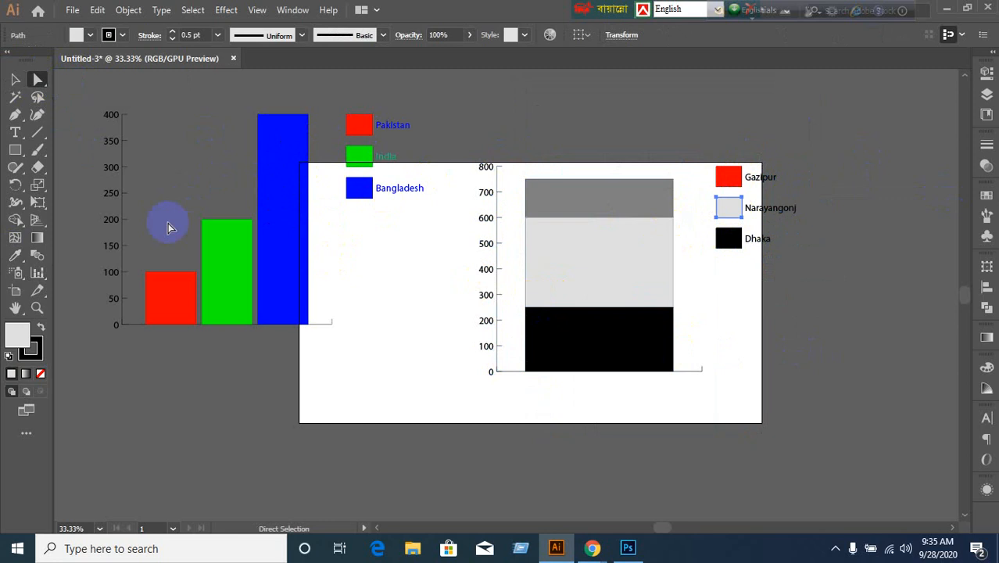
pyautogui.click(16, 256)
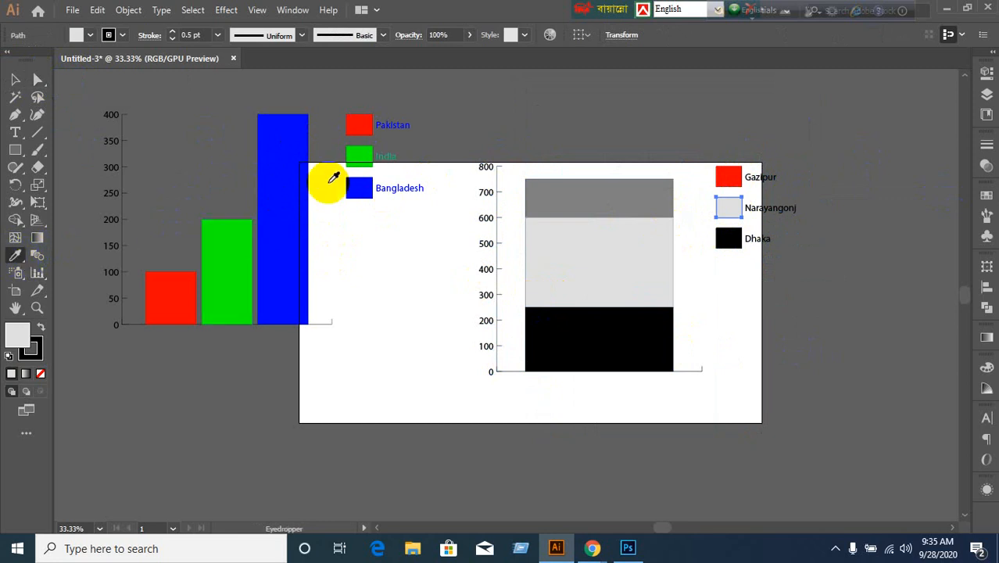
pyautogui.click(364, 161)
pyautogui.click(16, 79)
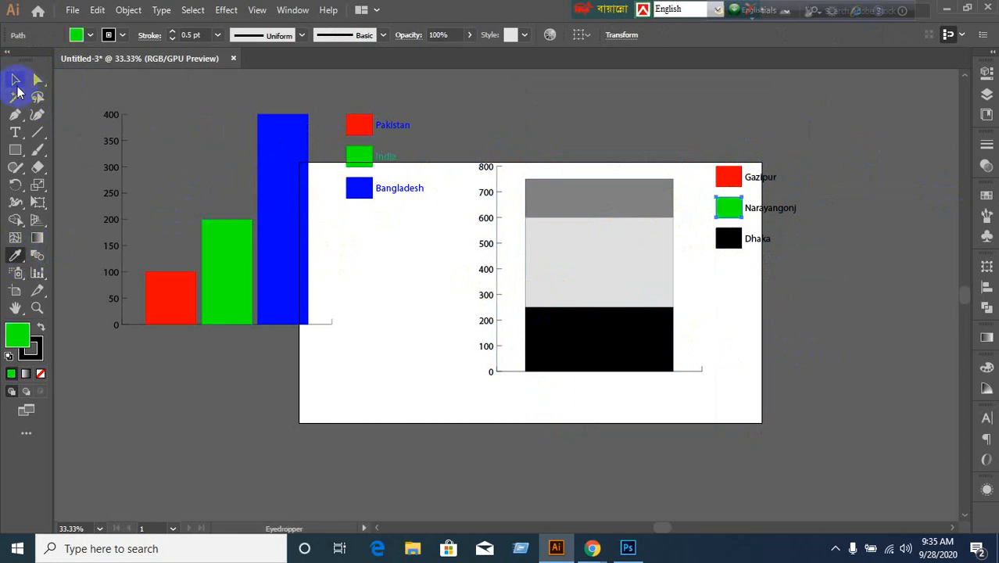
# Step: Deselect everything, then remove the stroke from only the red Gazipur legend box of the stacked graph
pyautogui.click(176, 393)
pyautogui.click(287, 431)
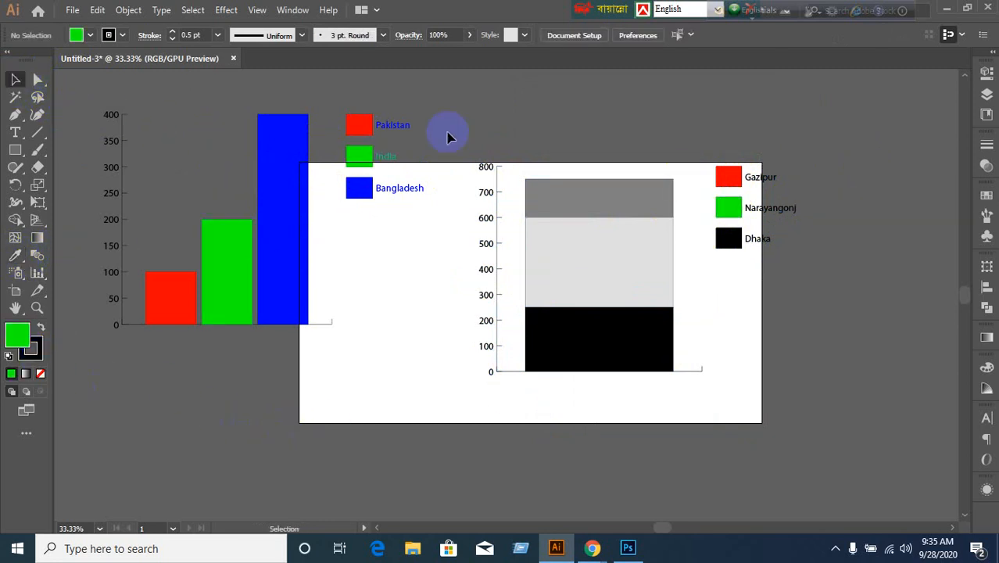
pyautogui.click(38, 79)
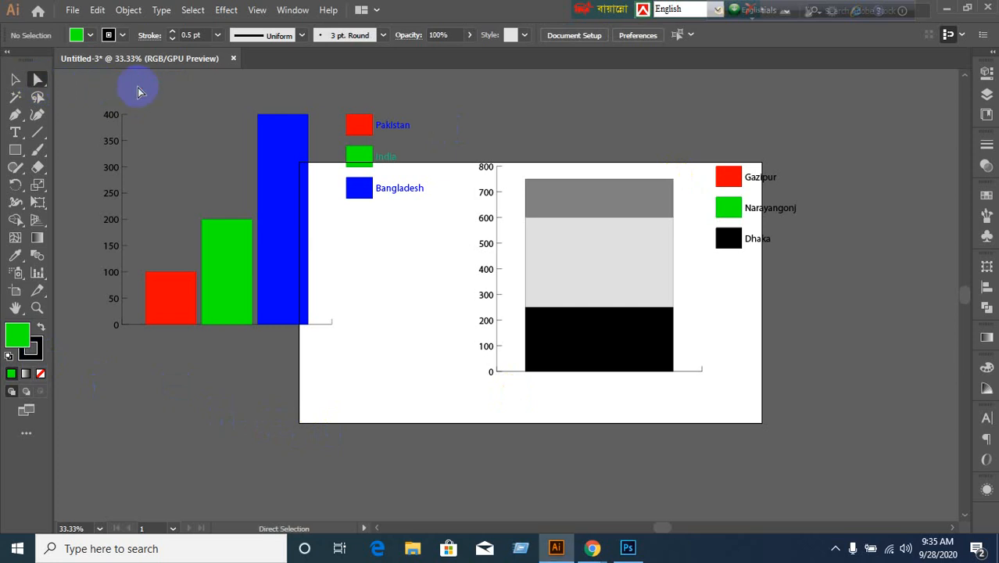
pyautogui.click(718, 175)
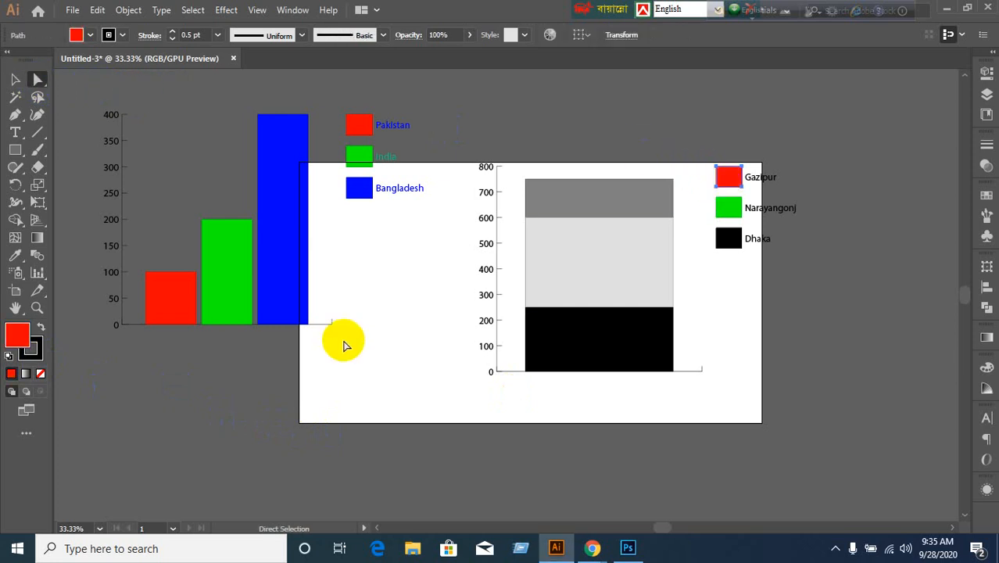
pyautogui.click(39, 357)
pyautogui.click(40, 373)
pyautogui.click(16, 335)
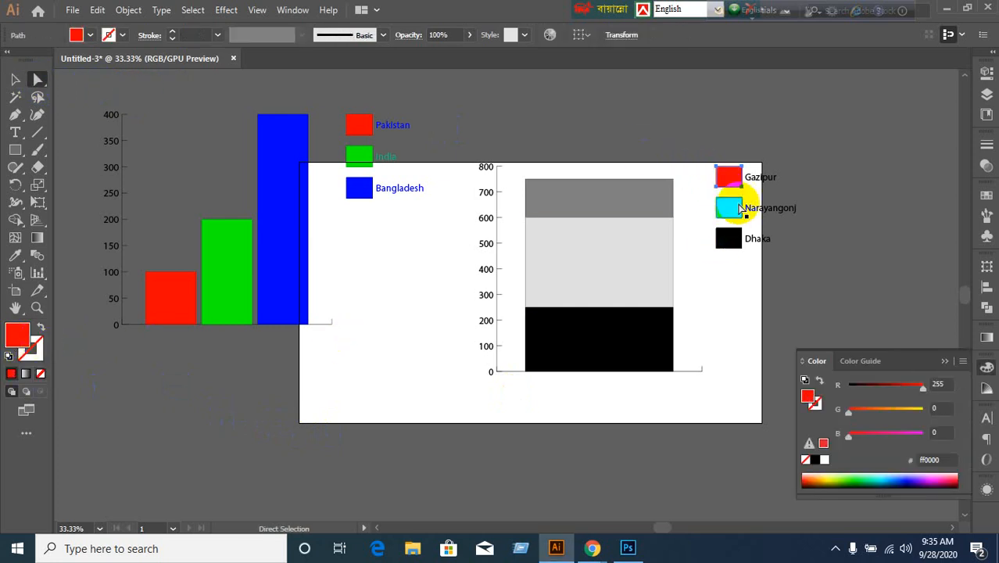
# Step: Remove the stroke from the Narayangonj and Dhaka legend boxes, one after the other
pyautogui.click(734, 207)
pyautogui.click(31, 348)
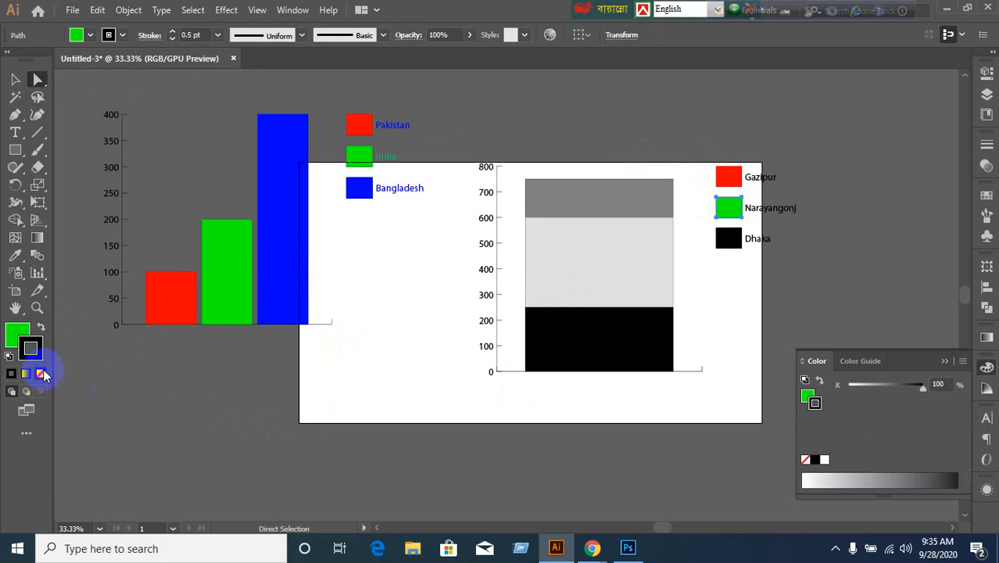
pyautogui.click(40, 373)
pyautogui.click(17, 334)
pyautogui.click(718, 238)
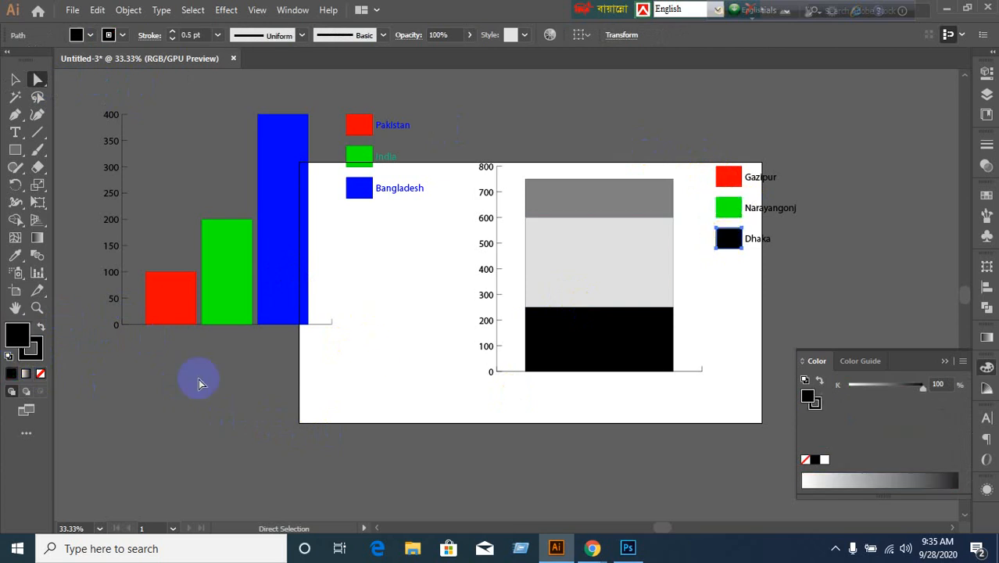
pyautogui.click(41, 375)
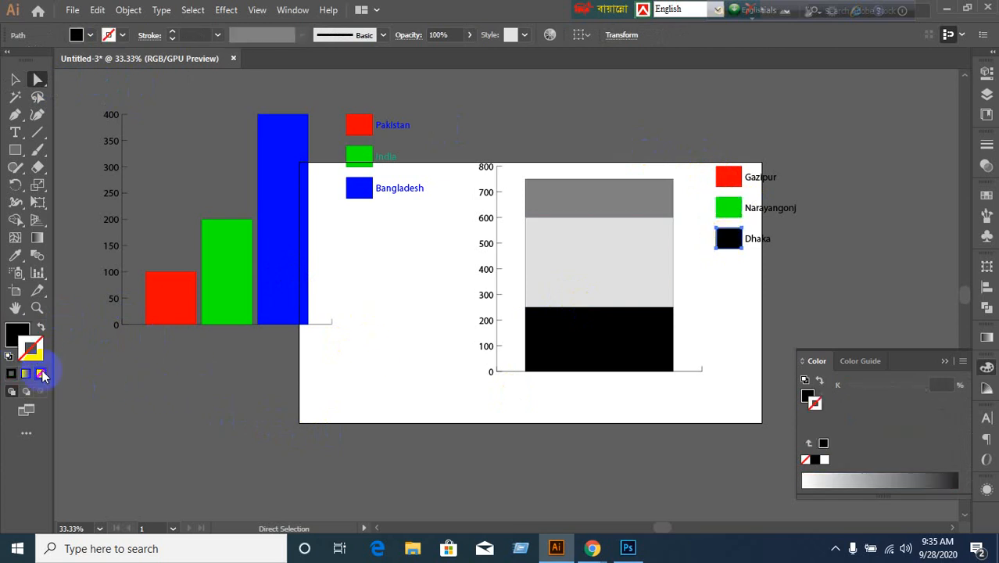
pyautogui.click(15, 333)
# Step: Select all three stacked column segments together with the baseline, set their stroke to none and deselect them
pyautogui.click(536, 303)
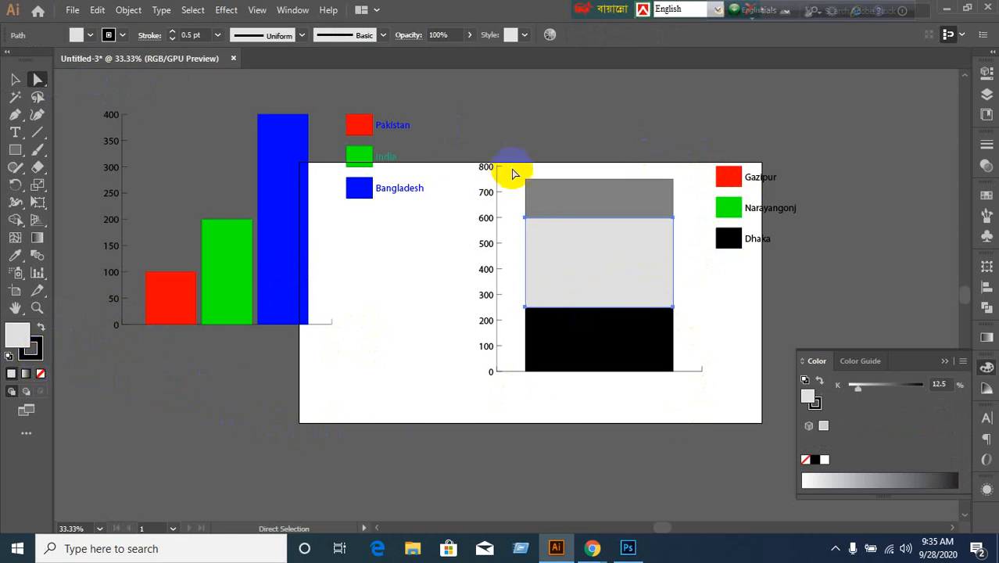
pyautogui.moveTo(512, 174); pyautogui.dragTo(644, 404)
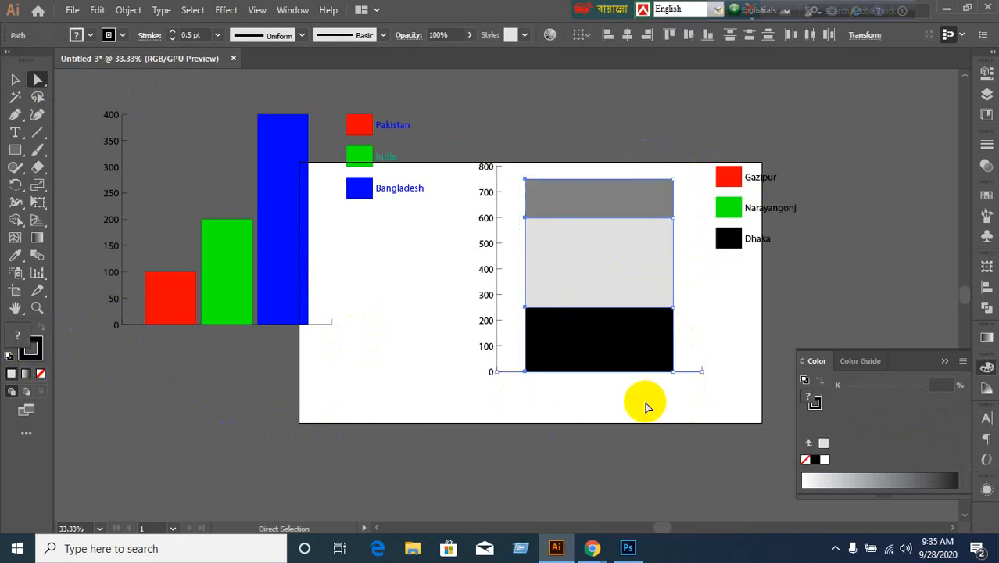
pyautogui.click(33, 350)
pyautogui.click(40, 374)
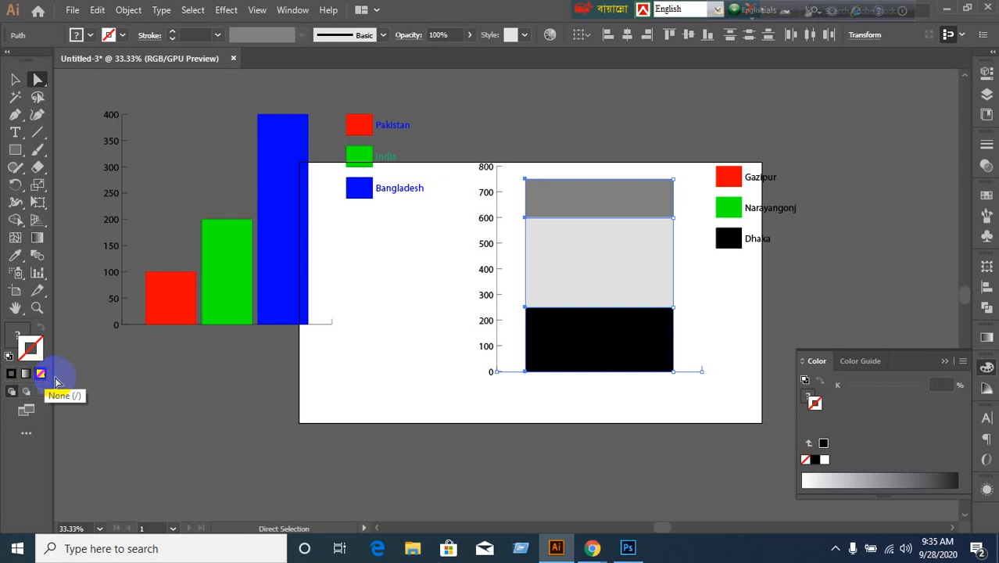
pyautogui.click(15, 332)
pyautogui.click(461, 429)
# Step: Recolor the uppermost segment of the stacked column red by sampling the Gazipur legend box with the Eyedropper
pyautogui.click(676, 349)
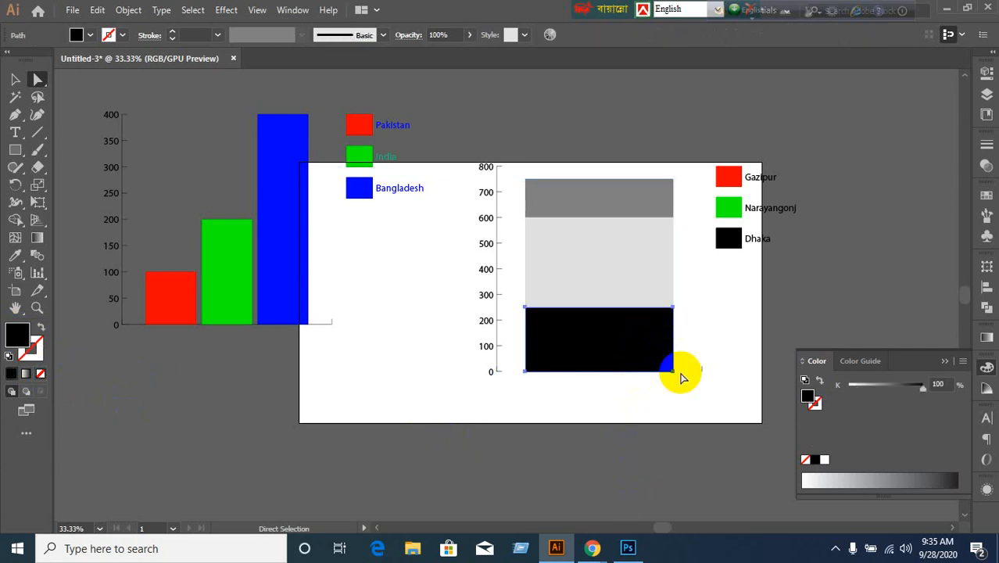
pyautogui.click(630, 225)
pyautogui.click(631, 203)
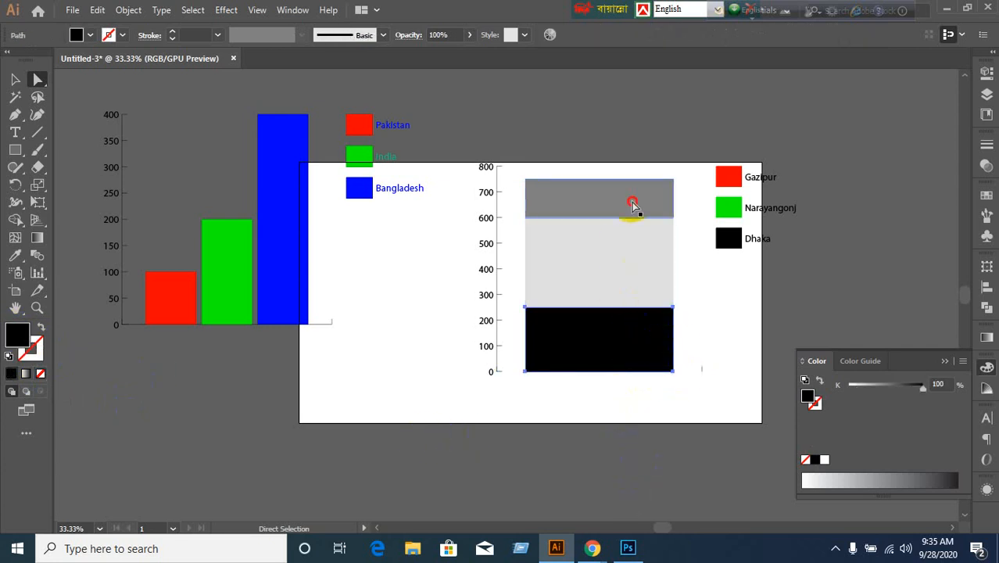
pyautogui.click(16, 255)
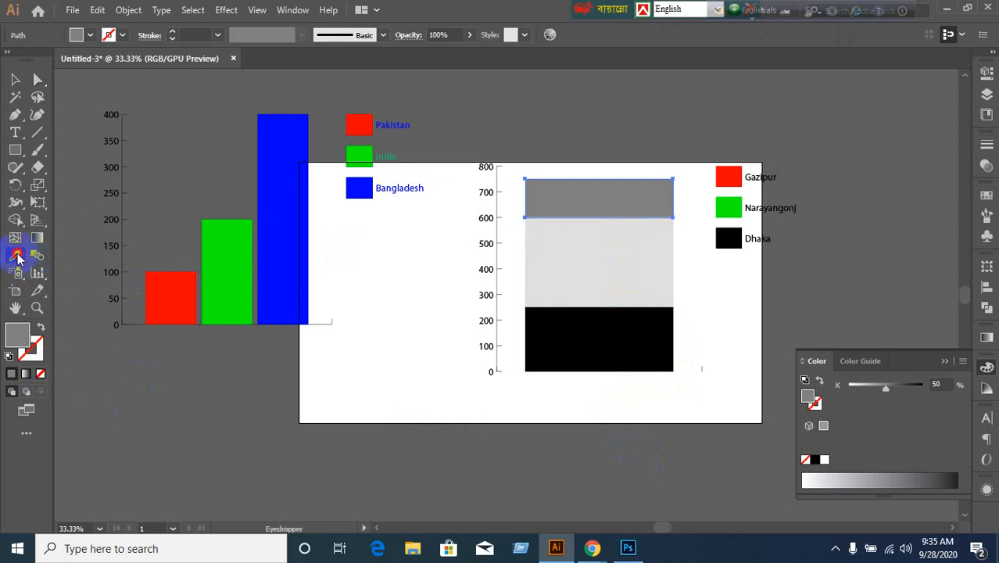
pyautogui.click(738, 175)
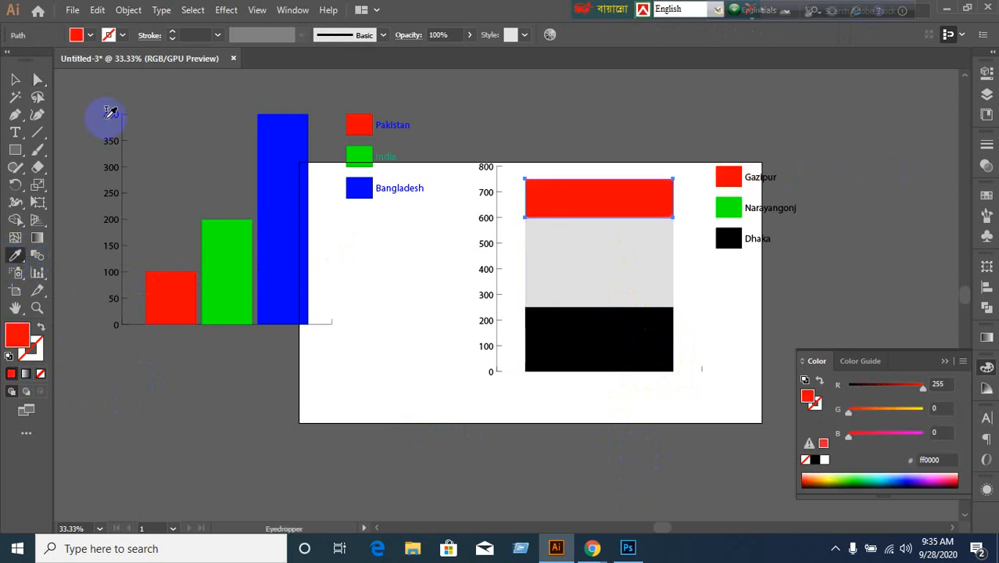
# Step: Move the whole stacked column graph up and to the right, clear of the artboard, and deselect it
pyautogui.click(15, 79)
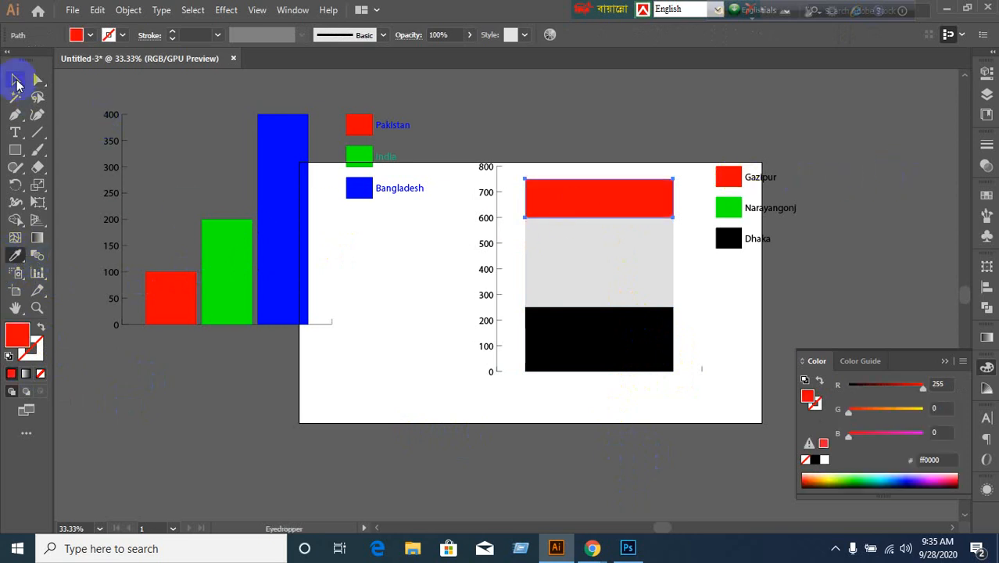
pyautogui.click(769, 213)
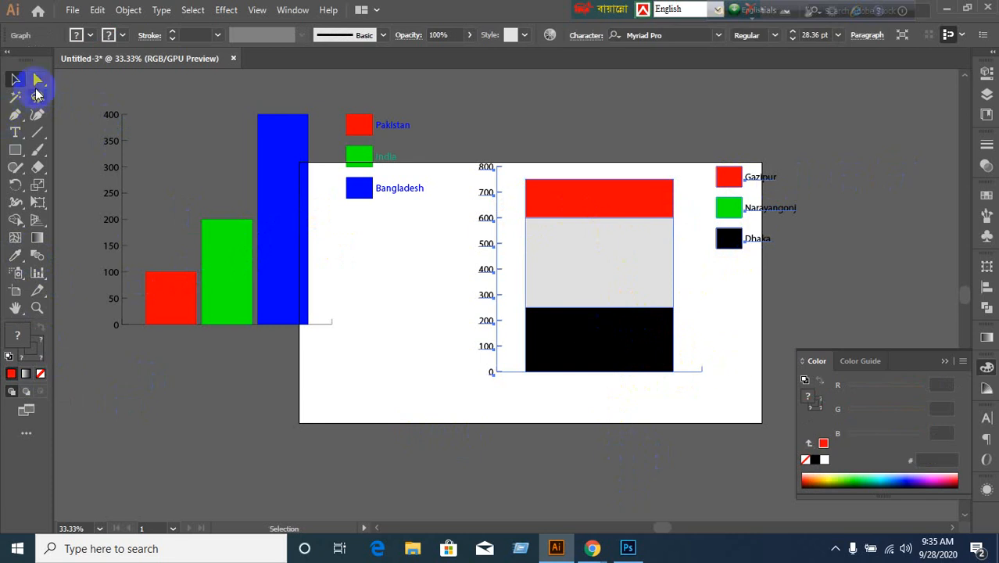
pyautogui.moveTo(37, 79); pyautogui.dragTo(117, 84)
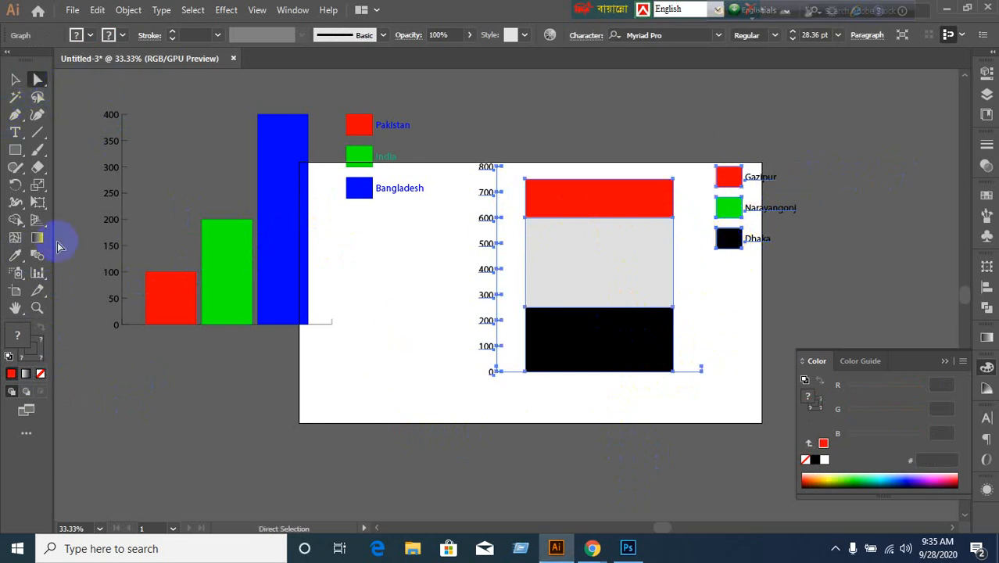
pyautogui.click(15, 79)
pyautogui.click(414, 441)
pyautogui.moveTo(552, 351); pyautogui.dragTo(834, 250)
pyautogui.click(663, 344)
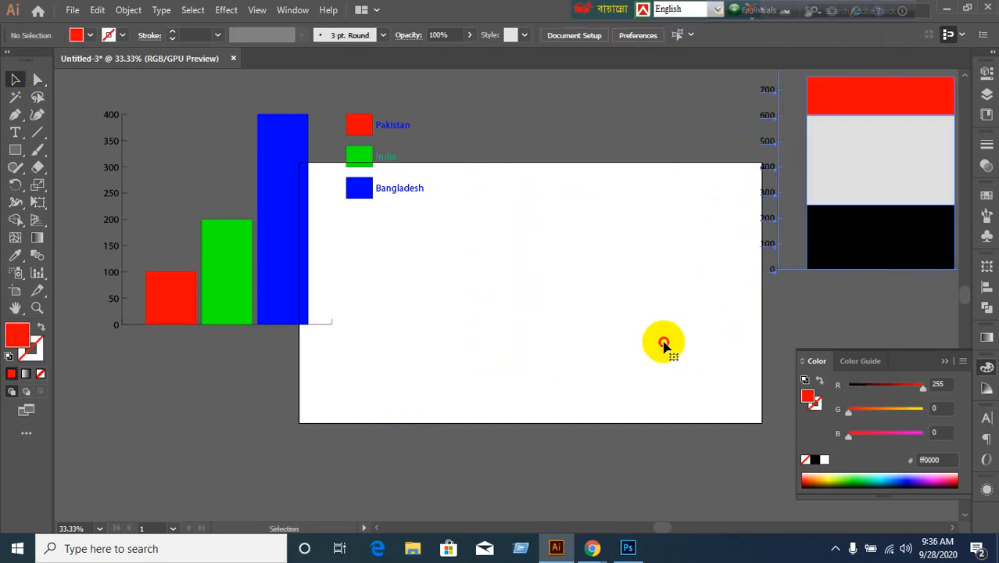
# Step: Draw a new graph area with the Bar Graph tool from the middle of the artboard down to its lower edge
pyautogui.click(41, 277)
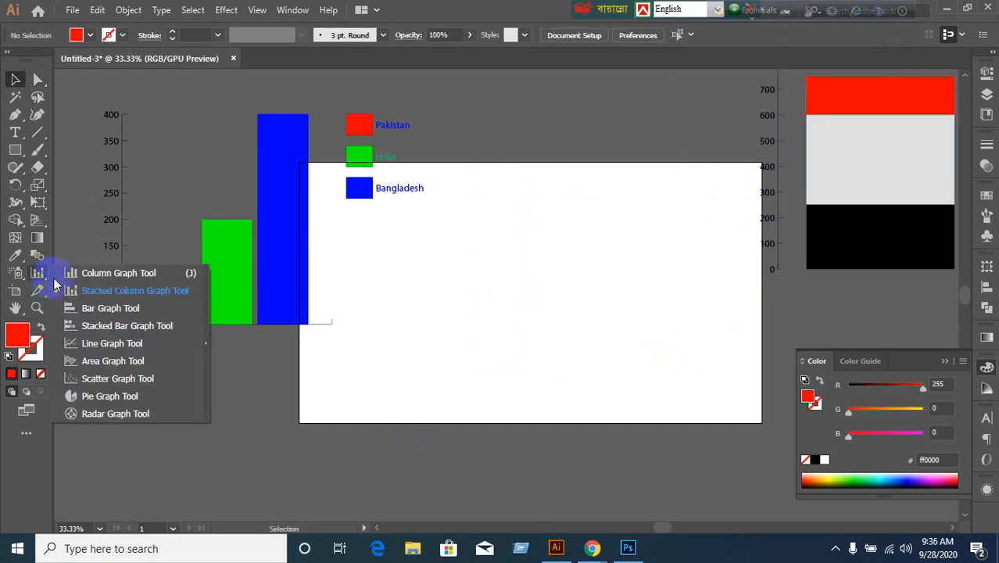
pyautogui.click(116, 308)
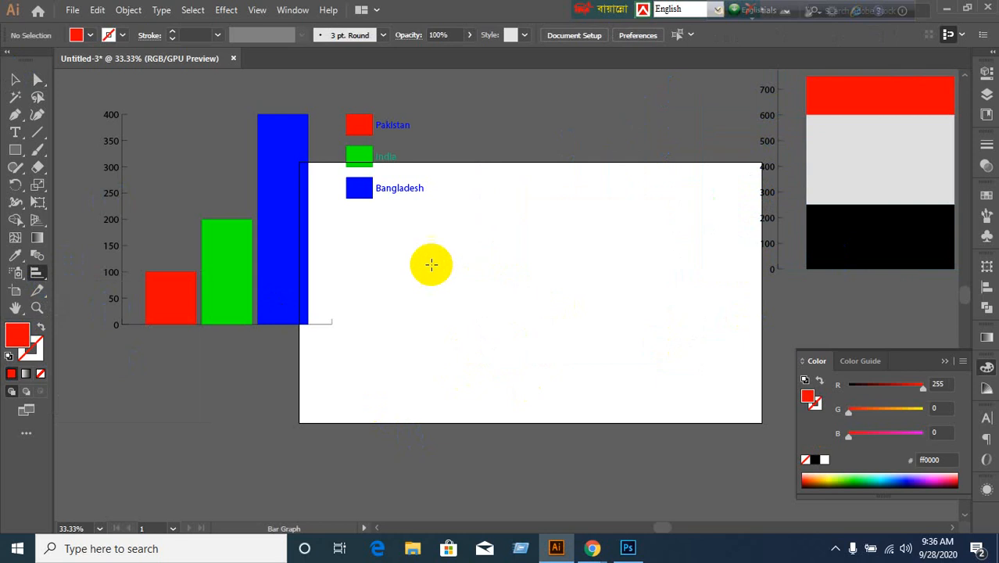
pyautogui.moveTo(431, 258); pyautogui.dragTo(632, 424)
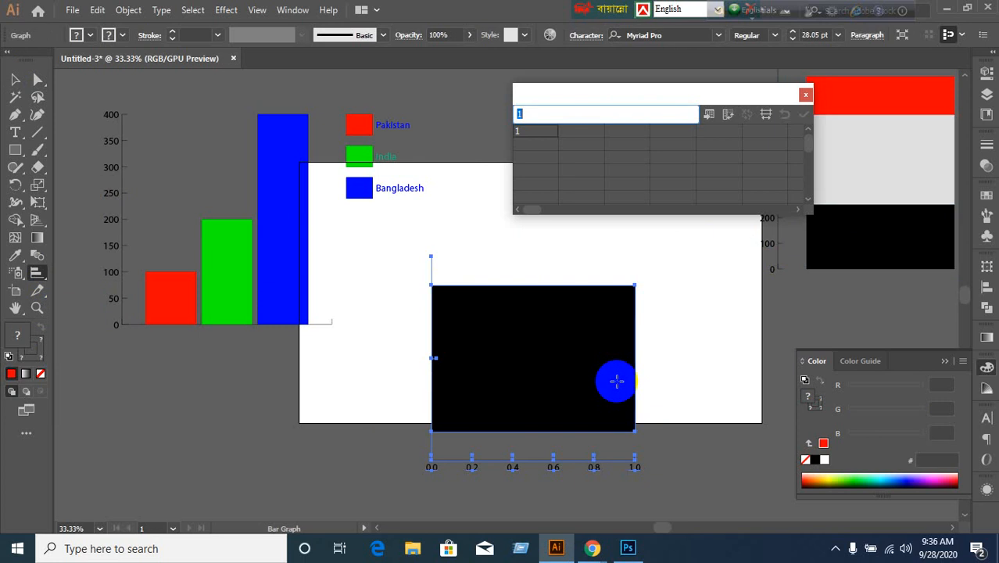
# Step: Enter Bangladesh, Pakistan and India as column headings in the first row of the bar graph's data
pyautogui.write('Bang')
pyautogui.press('BackSpace')
pyautogui.press('BackSpace')
pyautogui.press('BackSpace')
pyautogui.press('BackSpace')
pyautogui.write('Bangladesh')
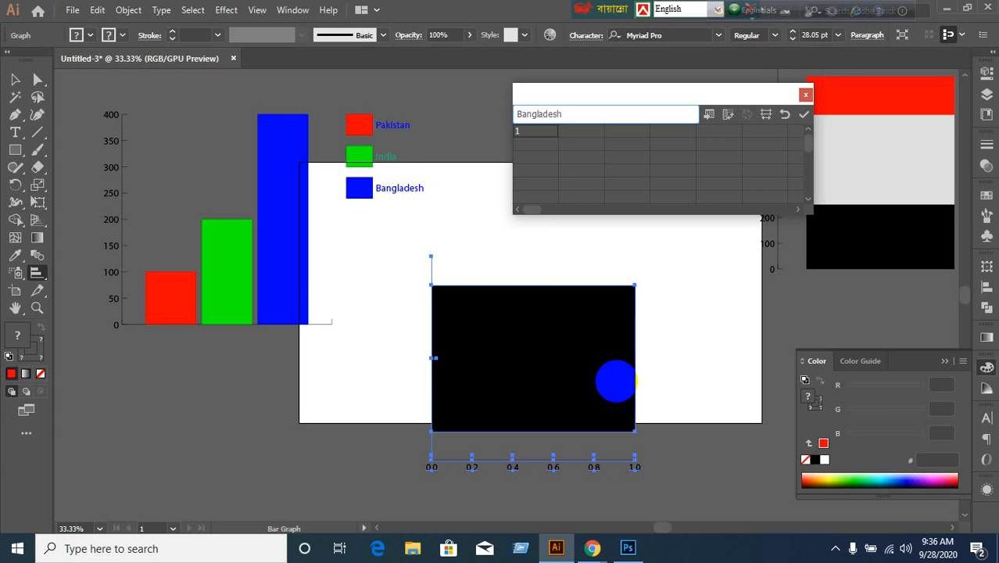
pyautogui.press('Tab')
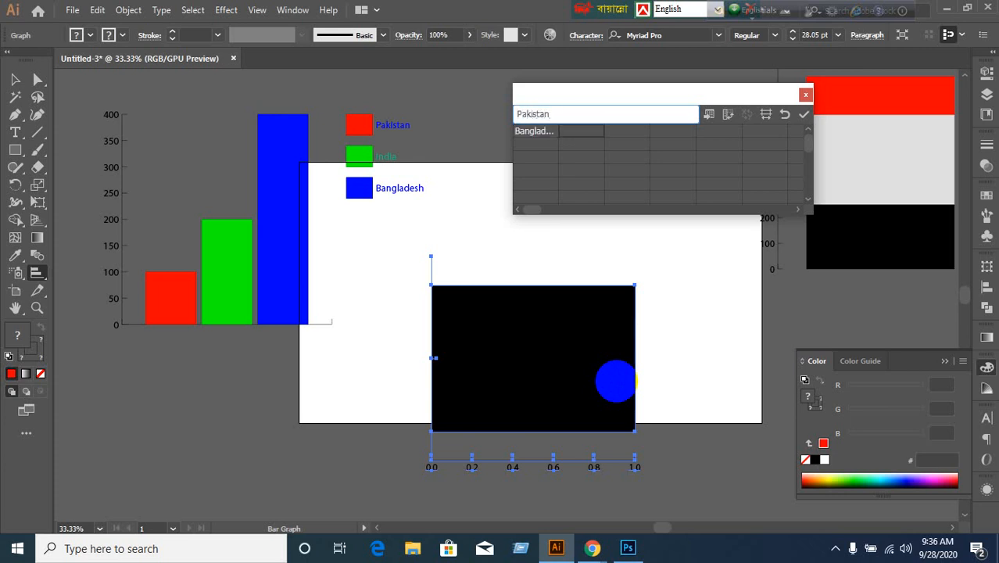
pyautogui.press('Tab')
pyautogui.write('In')
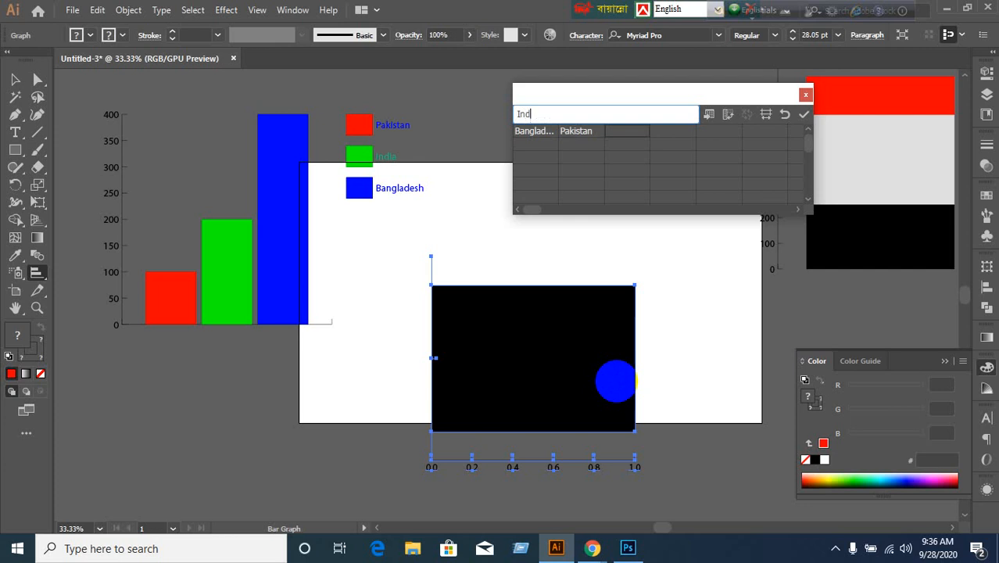
pyautogui.press('Tab')
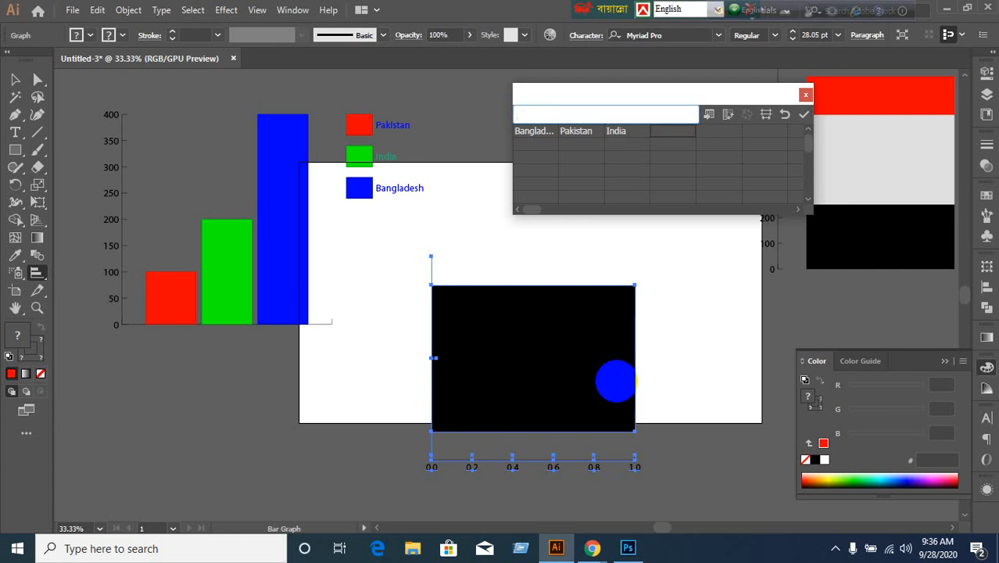
# Step: Enter 250, 200 and 150 under Bangladesh, Pakistan and India and apply the data to the bar graph
pyautogui.press('Return')
pyautogui.press('Left')
pyautogui.press('Left')
pyautogui.press('Left')
pyautogui.press('Tab')
pyautogui.write('200')
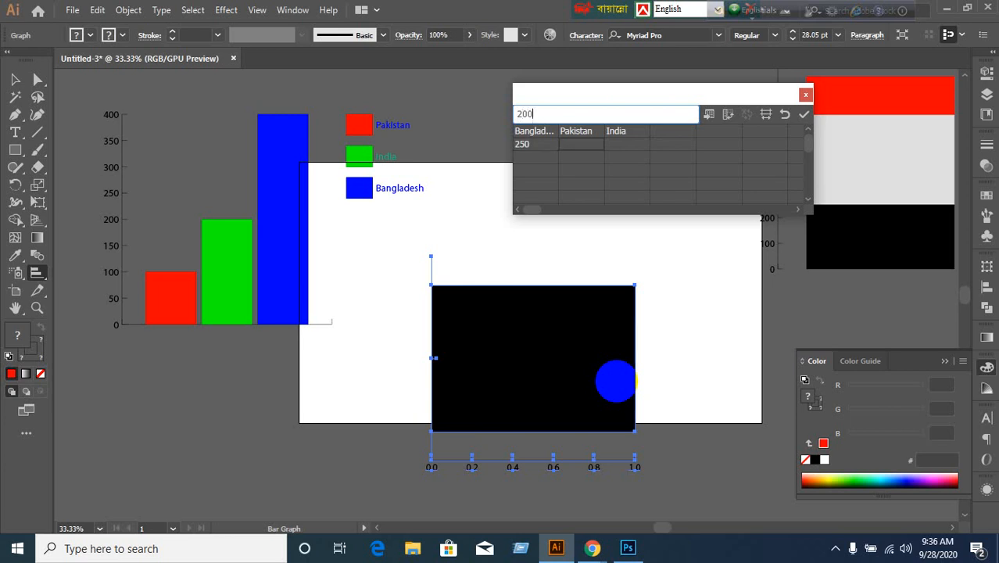
pyautogui.press('Tab')
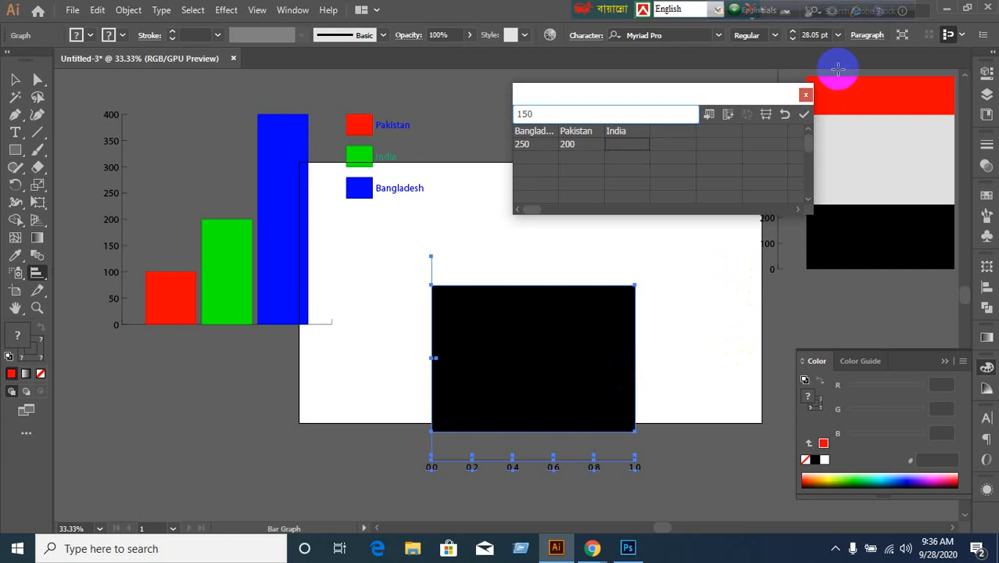
pyautogui.click(804, 115)
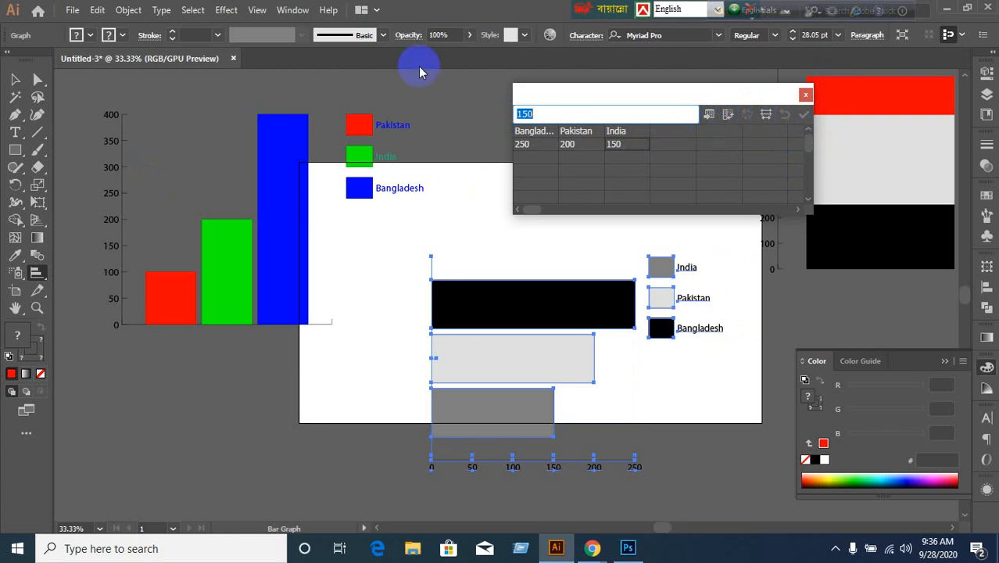
# Step: Set the graph data's cell style to 5 decimal digits, keeping the column width at 7 digits
pyautogui.click(765, 116)
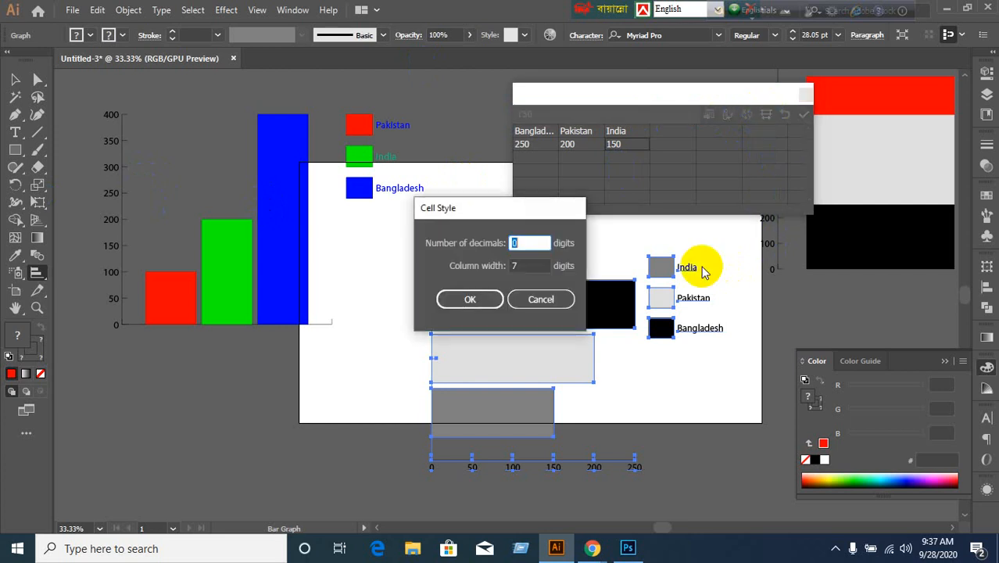
pyautogui.moveTo(530, 200); pyautogui.dragTo(515, 107)
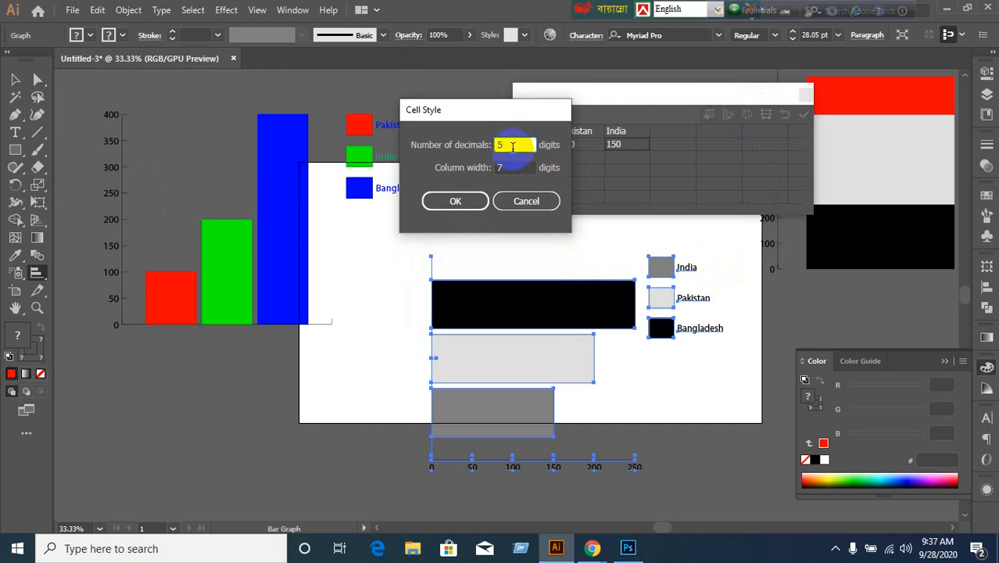
pyautogui.click(513, 167)
pyautogui.click(527, 202)
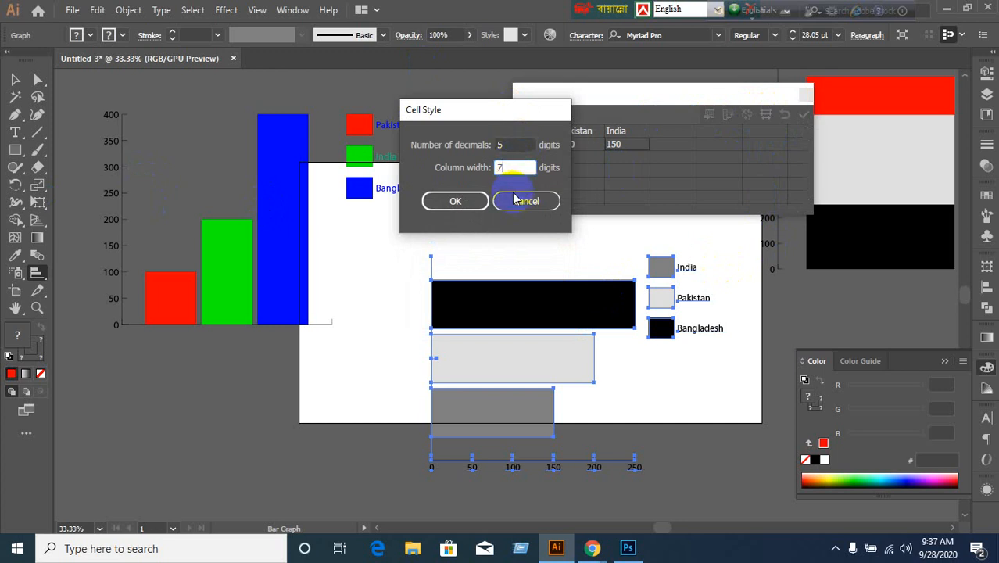
pyautogui.click(512, 168)
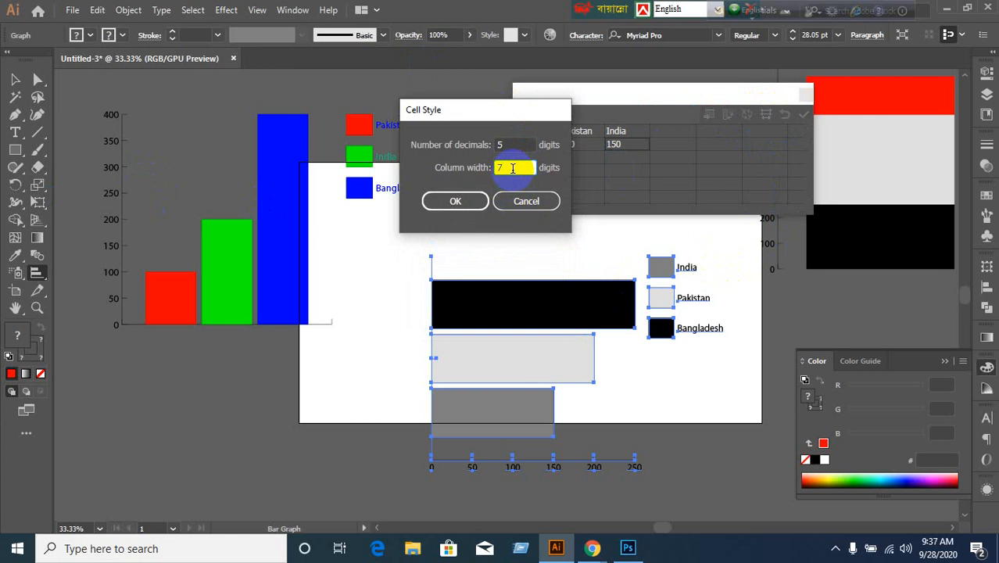
pyautogui.click(451, 201)
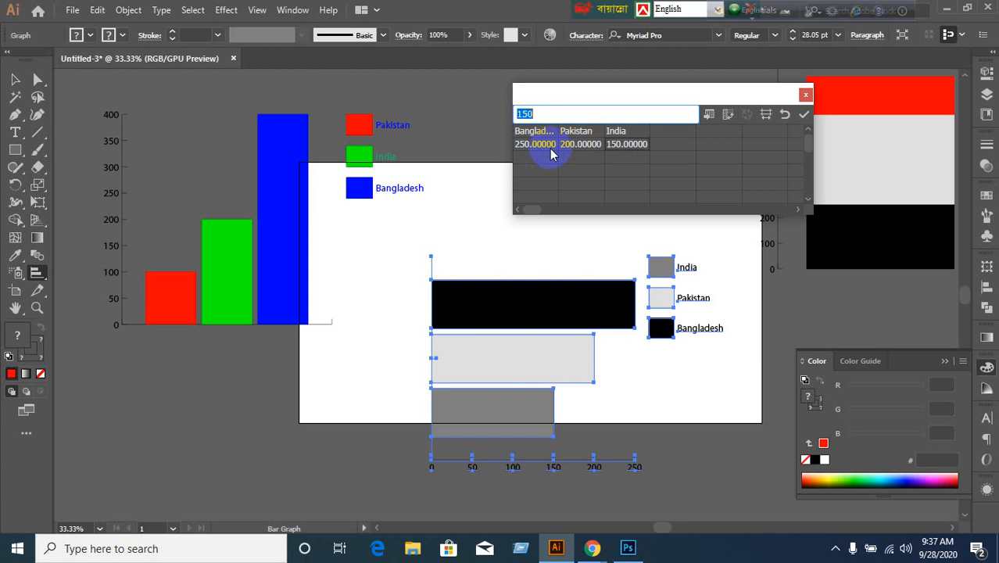
# Step: Change Bangladesh's value in the bar graph data to 250.125
pyautogui.click(546, 150)
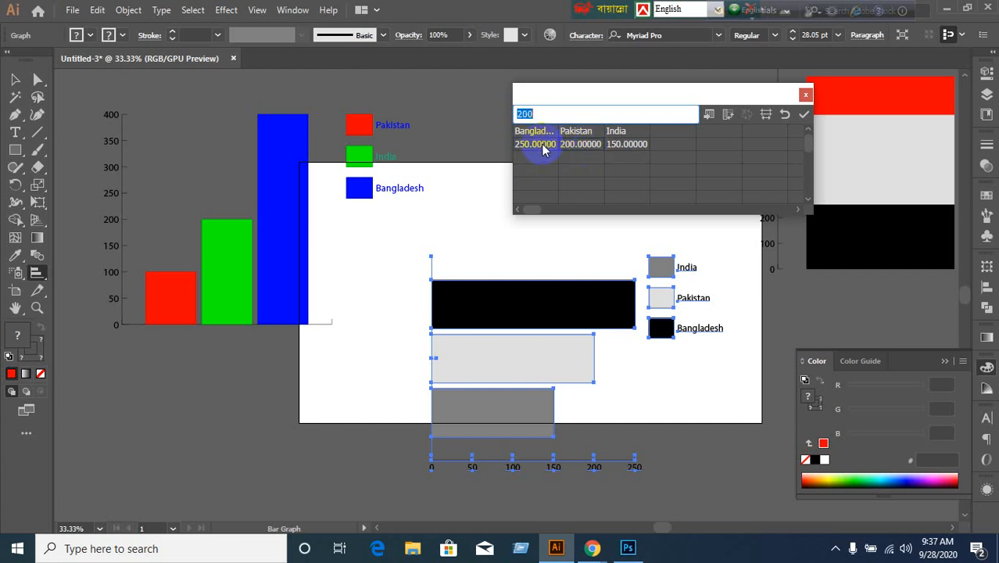
pyautogui.doubleClick(539, 115)
pyautogui.click(539, 115)
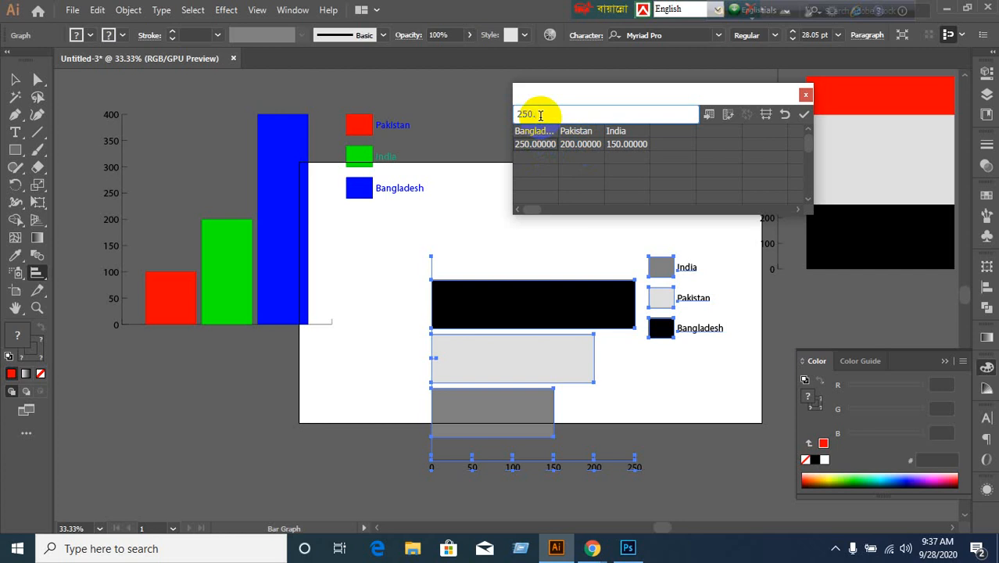
pyautogui.write('.125')
pyautogui.click(566, 144)
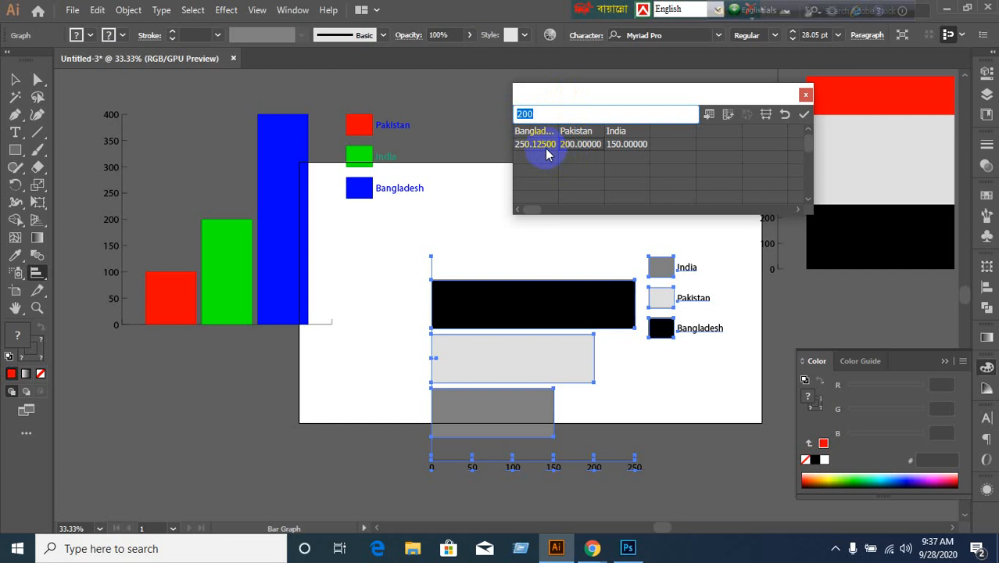
pyautogui.click(633, 144)
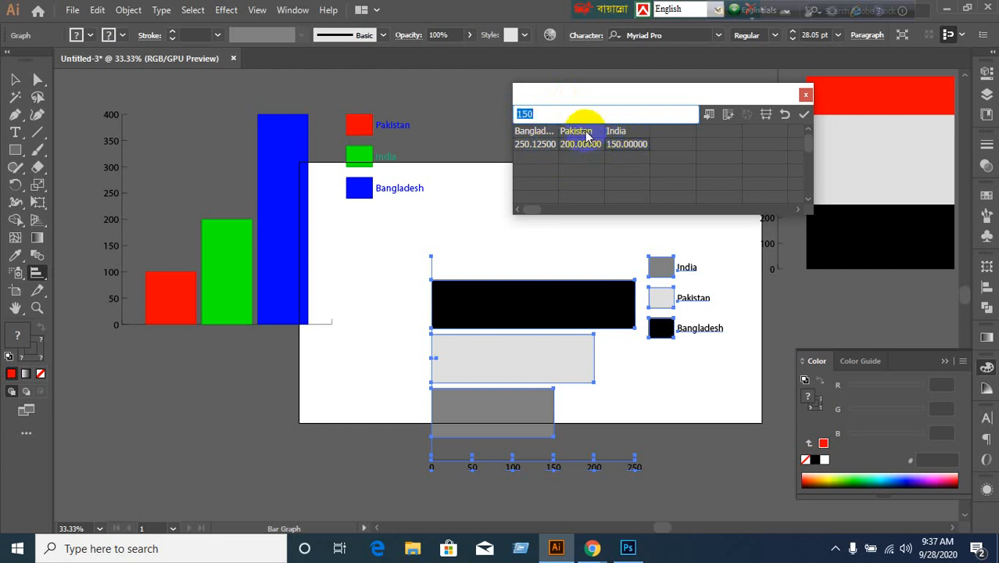
pyautogui.click(586, 132)
pyautogui.click(628, 131)
pyautogui.click(628, 144)
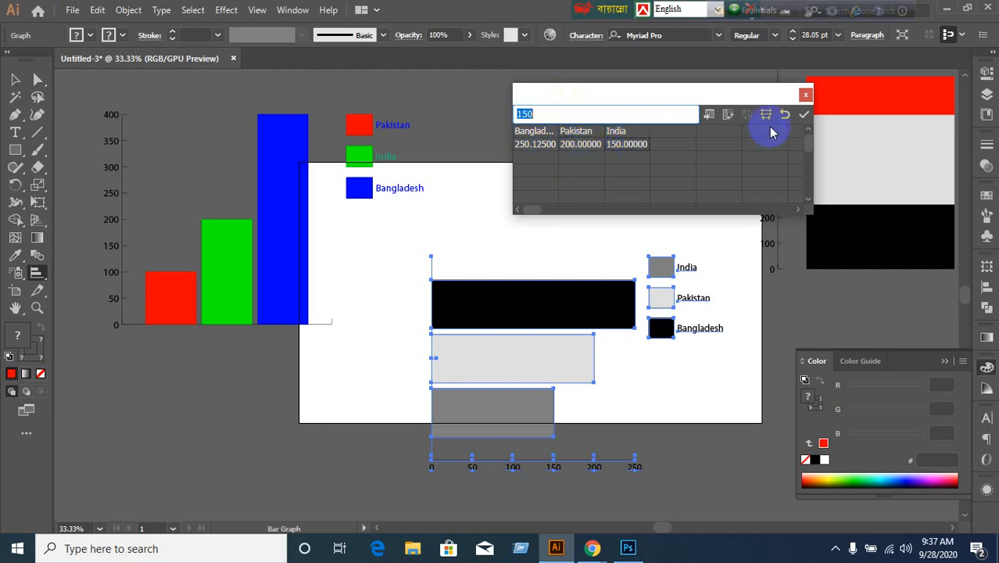
# Step: Set the graph data's column width to 8 digits, keeping 5 decimal digits
pyautogui.click(766, 115)
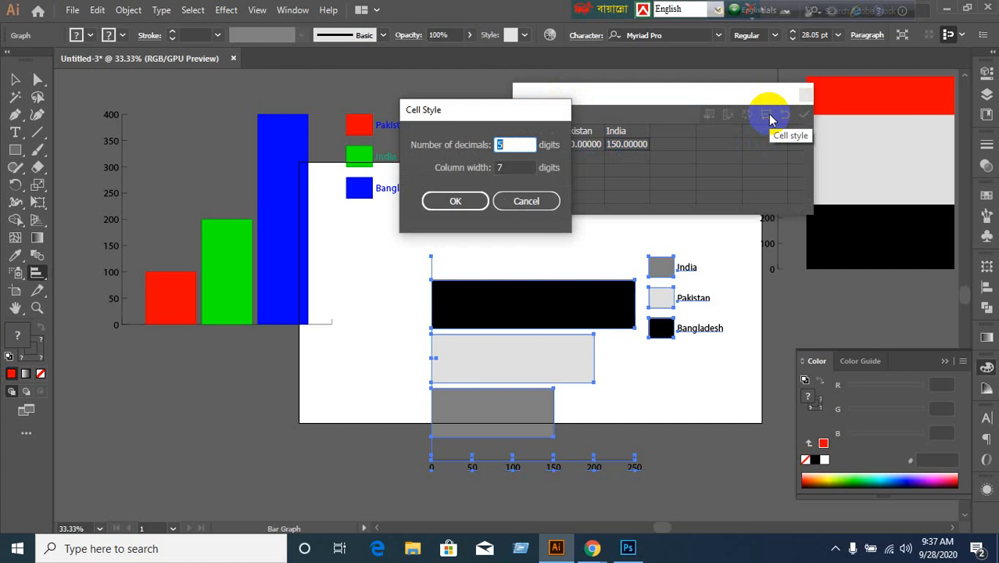
pyautogui.moveTo(516, 113); pyautogui.dragTo(419, 139)
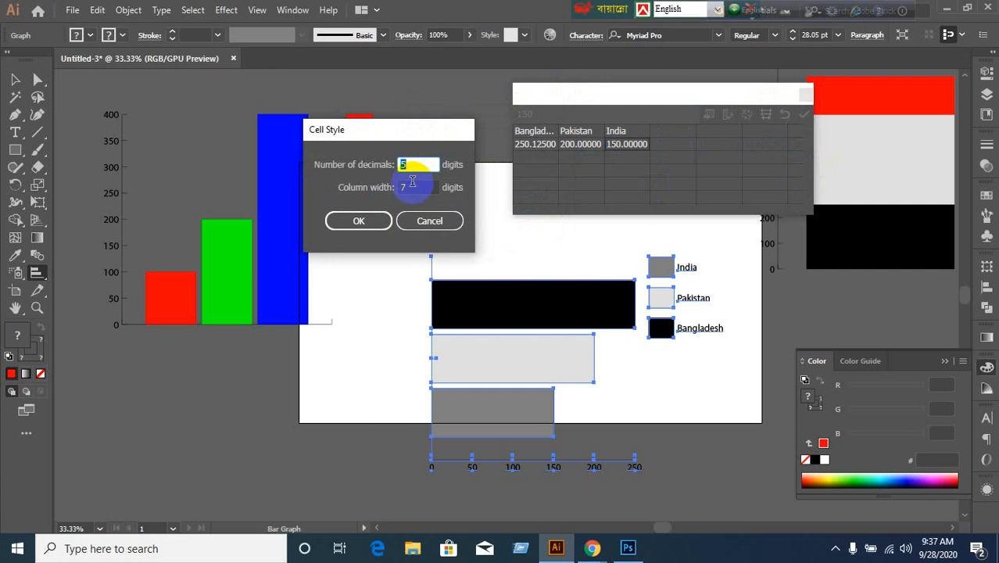
pyautogui.click(370, 192)
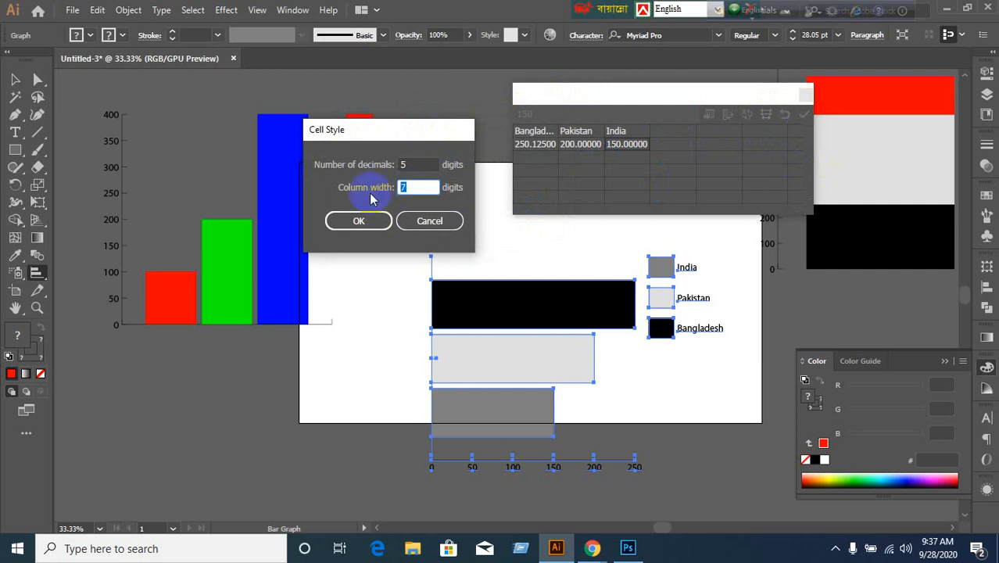
pyautogui.write('8')
pyautogui.click(366, 222)
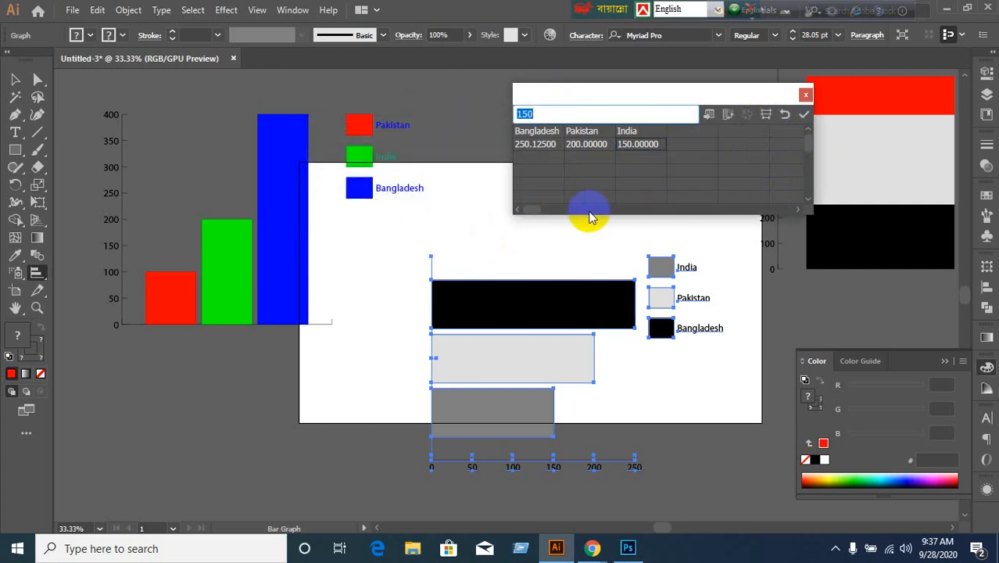
pyautogui.click(766, 114)
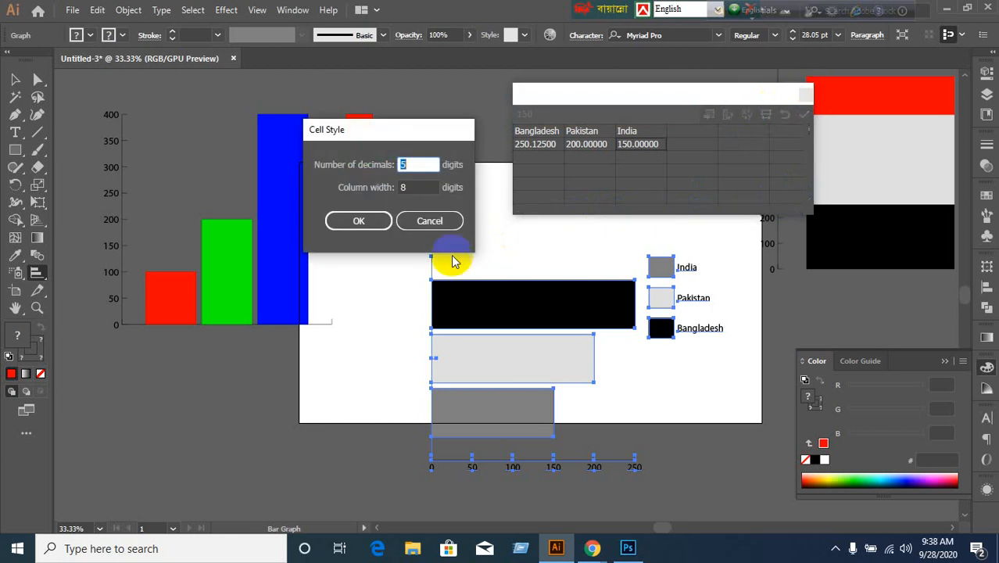
pyautogui.click(429, 220)
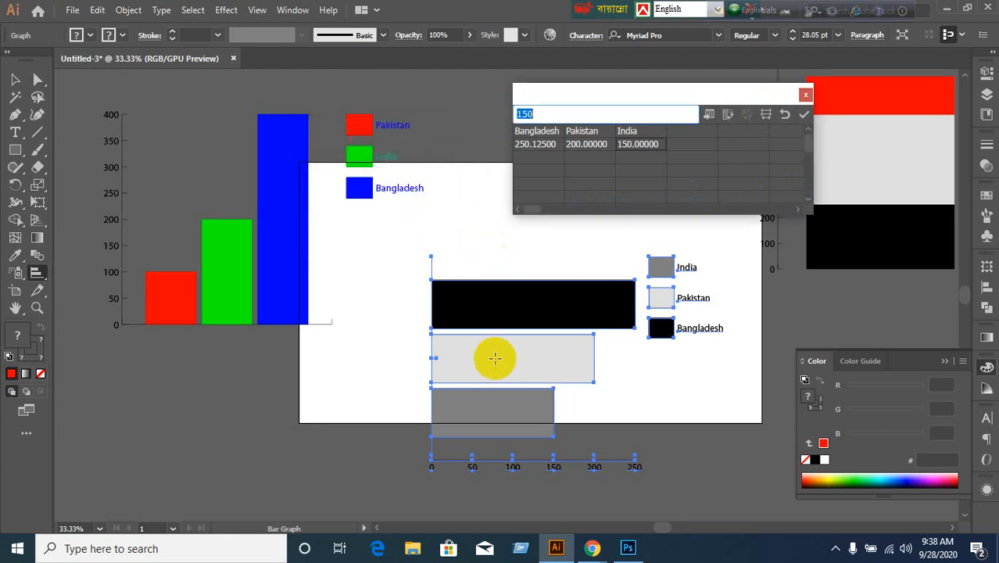
# Step: Transpose the bar graph data's rows and columns, and close the data window without saving the changes
pyautogui.click(729, 114)
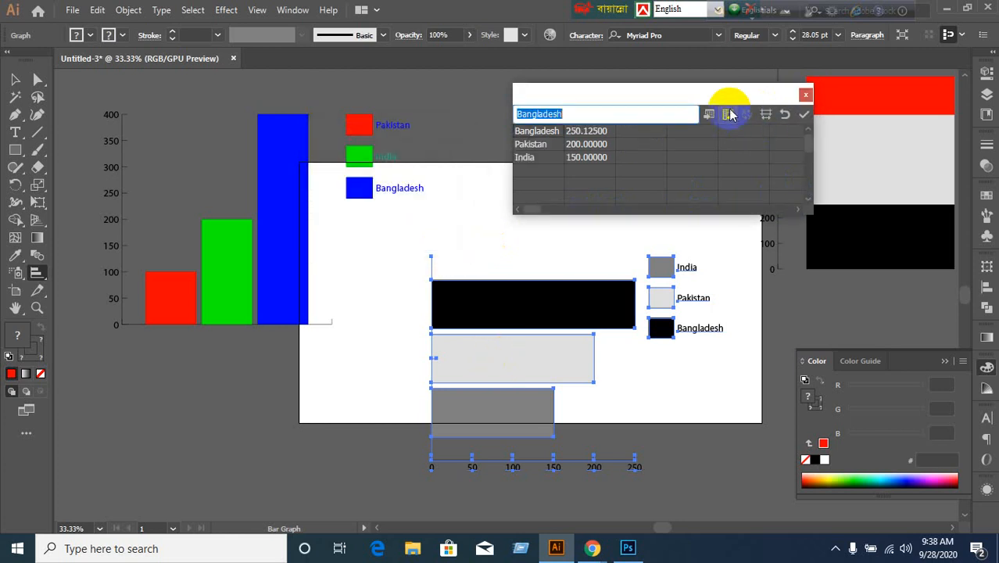
pyautogui.click(807, 97)
pyautogui.click(551, 293)
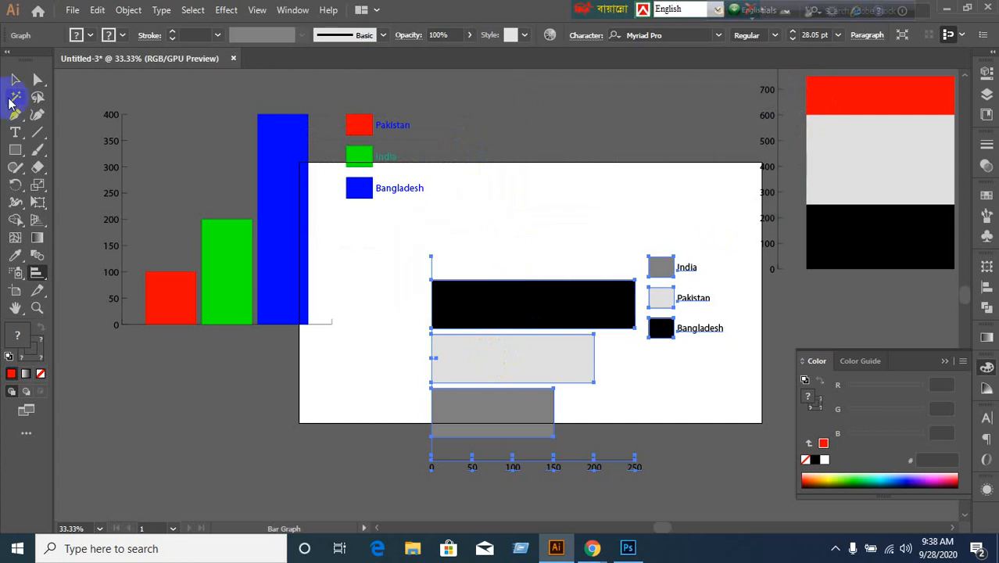
# Step: Move the bar graph up across the artboard's upper edge to free the middle of the artboard
pyautogui.click(15, 79)
pyautogui.click(317, 491)
pyautogui.moveTo(536, 428); pyautogui.dragTo(568, 166)
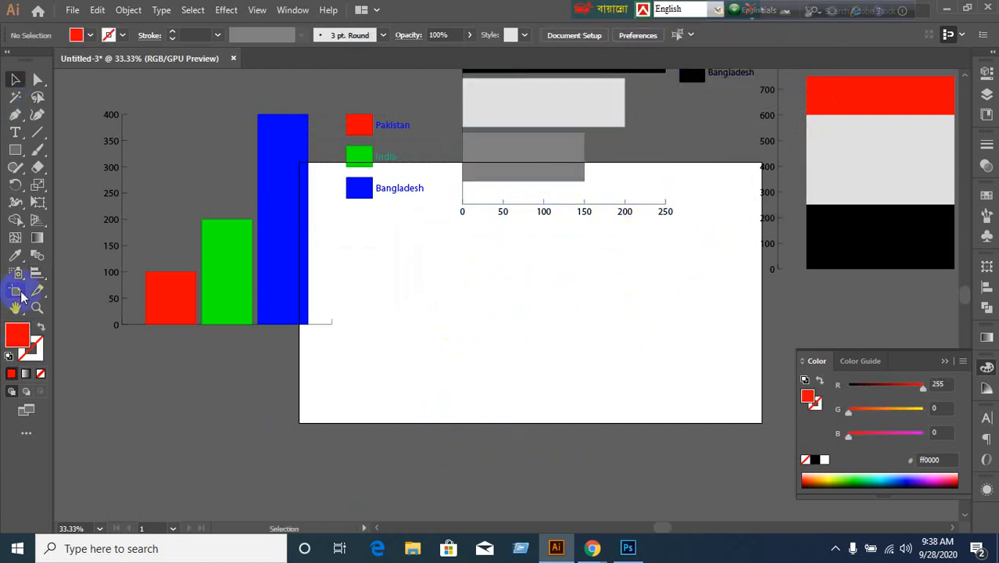
# Step: Draw a new graph area with the Line Graph tool from the middle of the artboard down past its lower edge
pyautogui.click(36, 273)
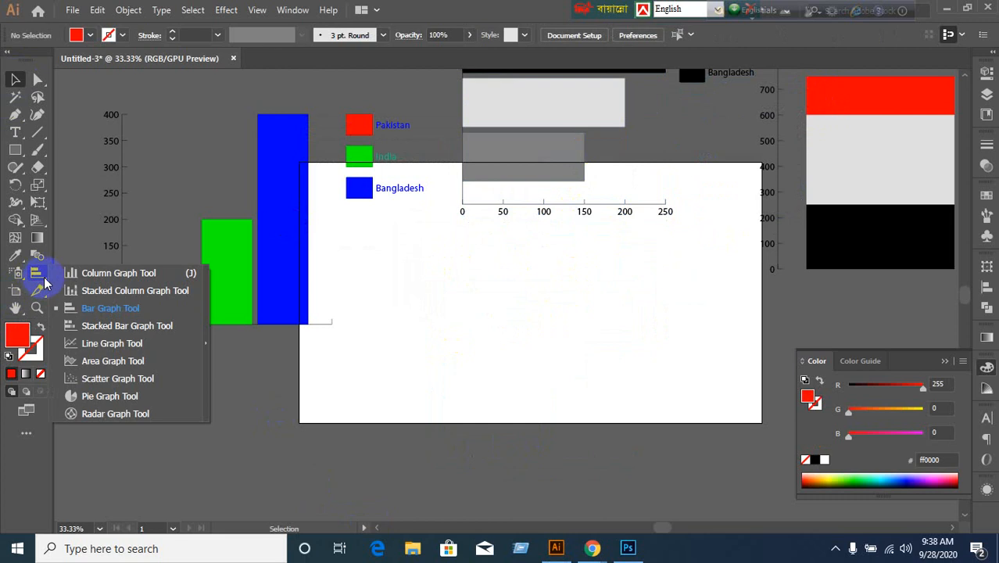
pyautogui.click(87, 350)
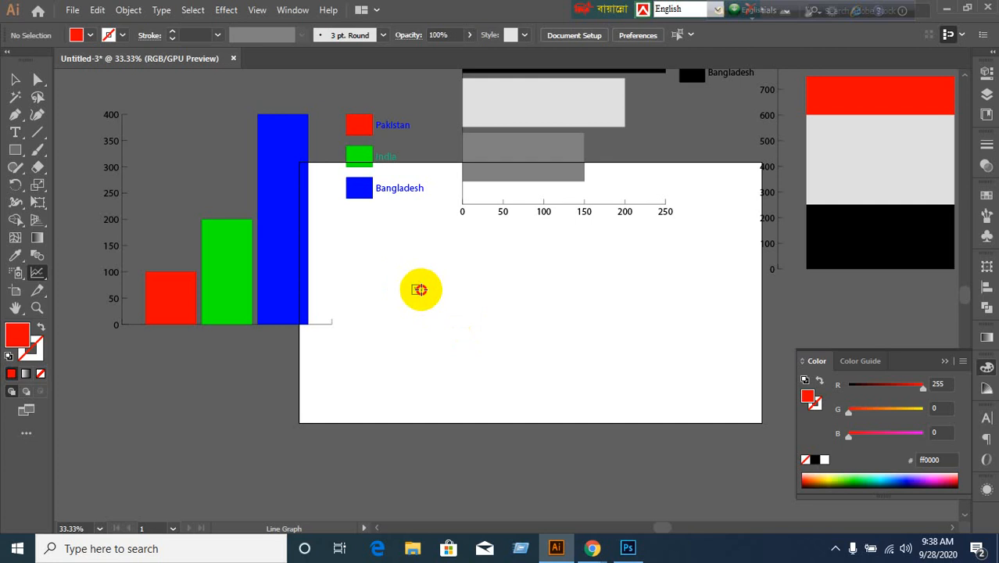
pyautogui.moveTo(412, 285); pyautogui.dragTo(684, 430)
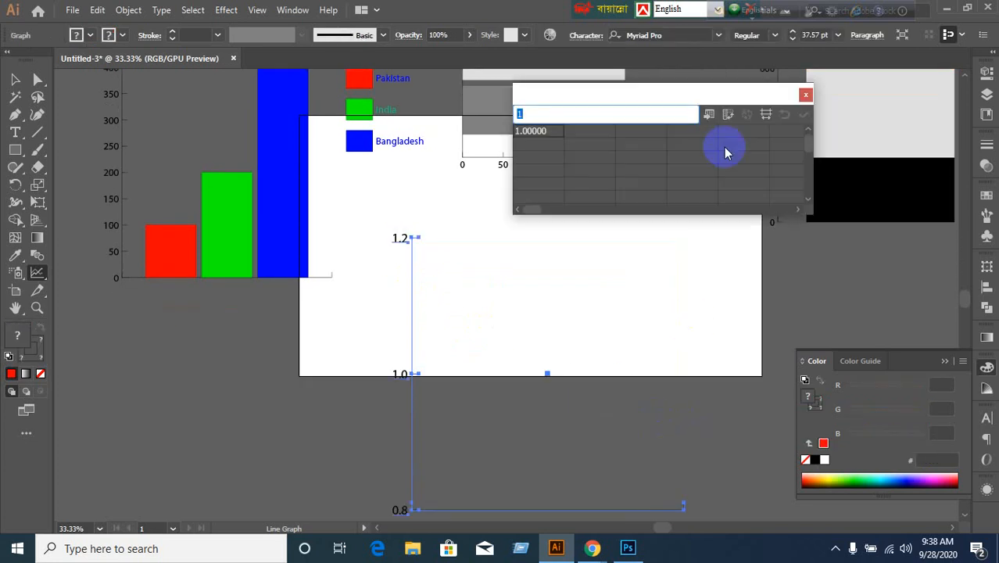
# Step: Set the line graph data's cell style to 0 decimal digits, keeping the column width at 8 digits
pyautogui.click(766, 117)
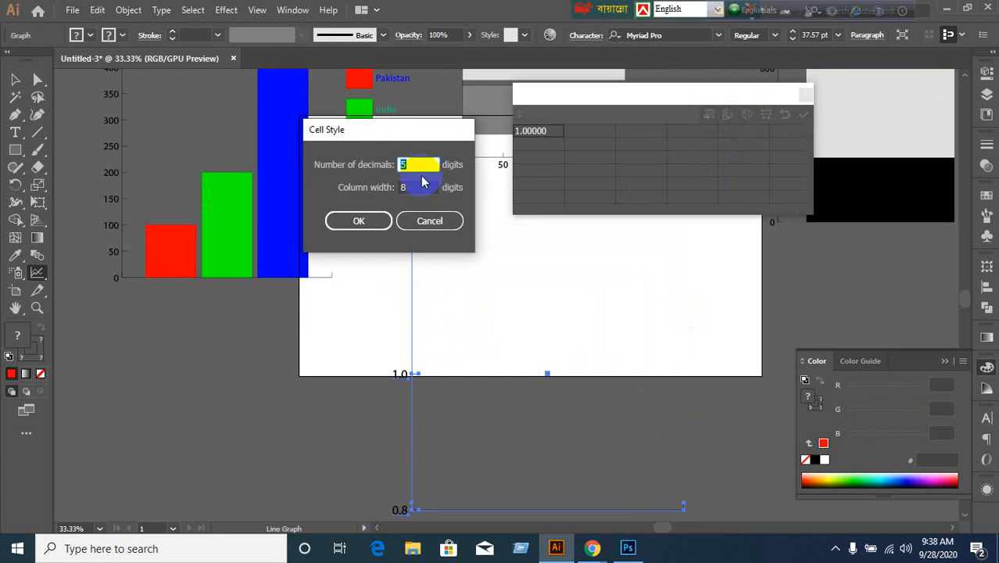
pyautogui.write('0')
pyautogui.click(361, 221)
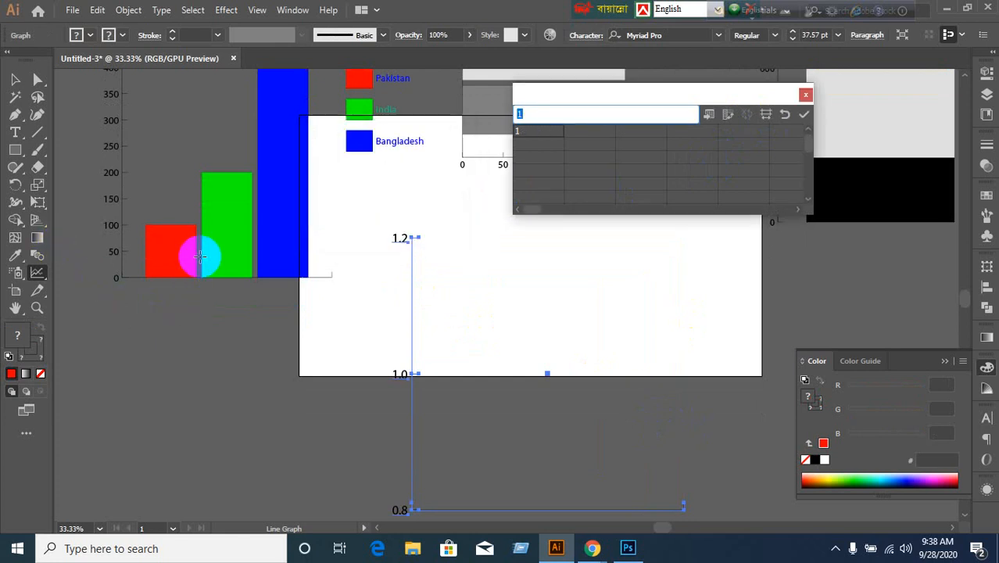
# Step: Enter Bangladesh, India and Pakistan as column headings in the first row of the line graph's data
pyautogui.write('ban')
pyautogui.press('BackSpace')
pyautogui.press('BackSpace')
pyautogui.press('BackSpace')
pyautogui.write('Bangladesh')
pyautogui.press('Tab')
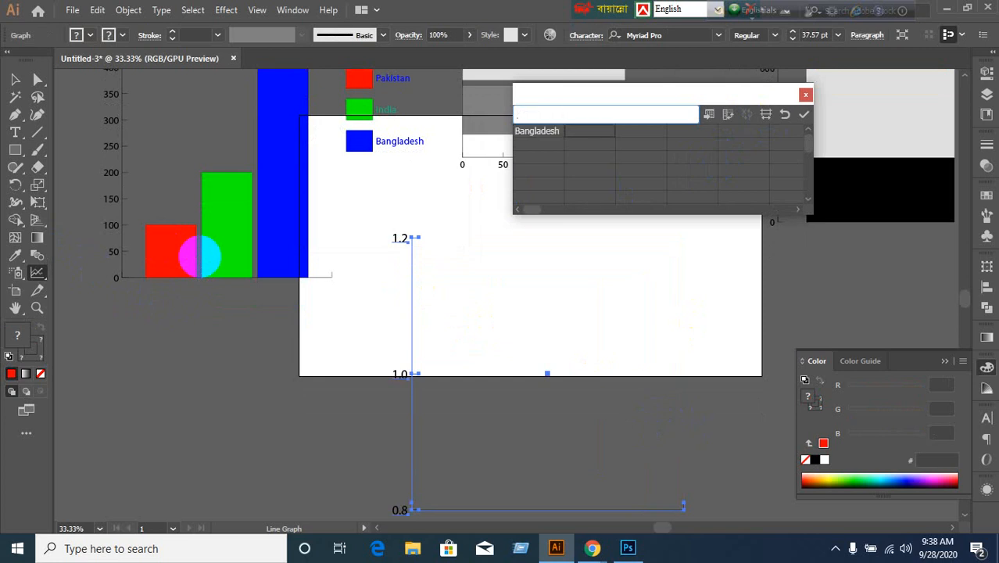
pyautogui.write('India')
pyautogui.press('Tab')
pyautogui.write('Pa')
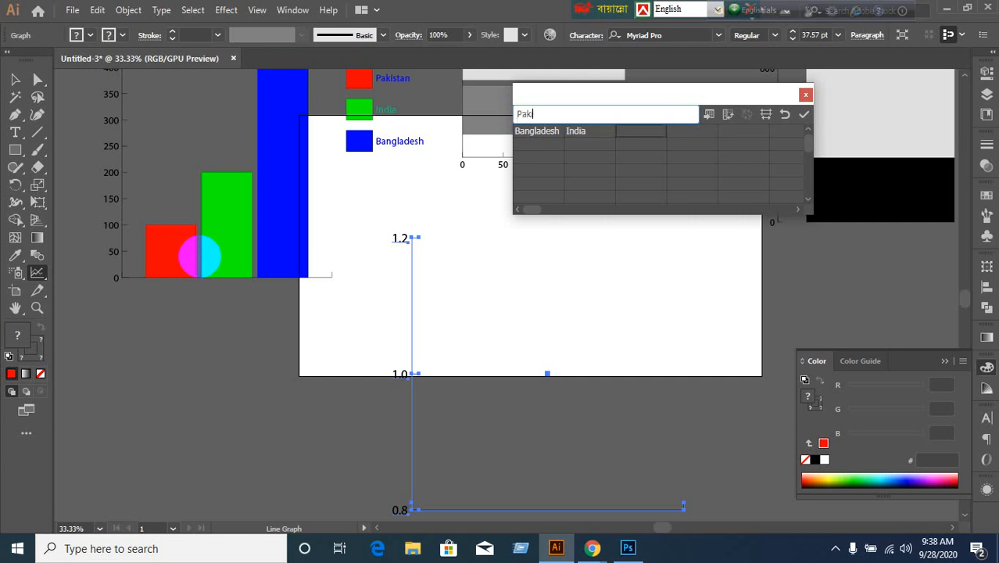
pyautogui.press('Tab')
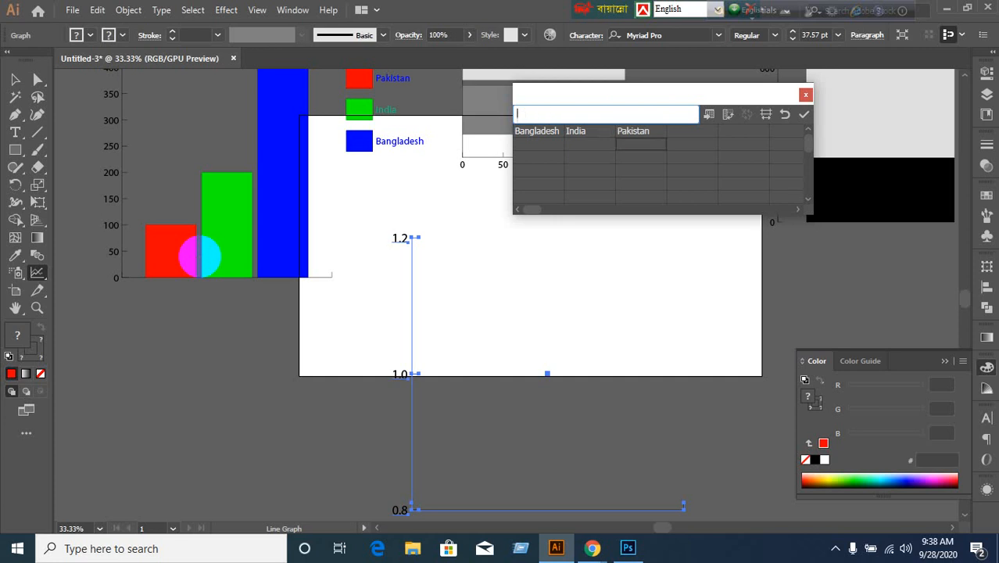
# Step: Enter 500, 600 and 700 under Bangladesh, India and Pakistan, apply the data to the line graph and close the data window
pyautogui.press('Left')
pyautogui.press('Left')
pyautogui.press('Tab')
pyautogui.write('0')
pyautogui.press('Tab')
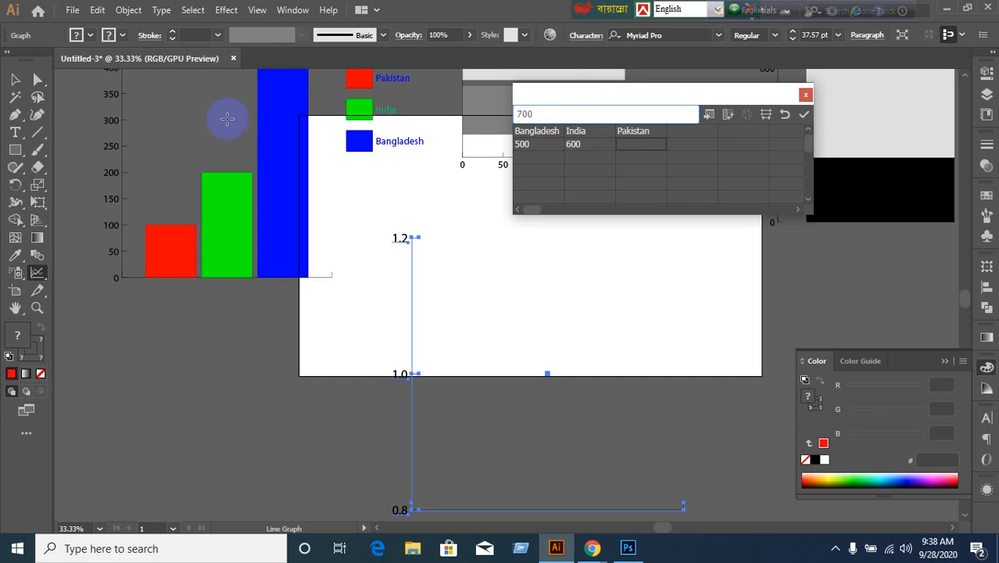
pyautogui.click(804, 114)
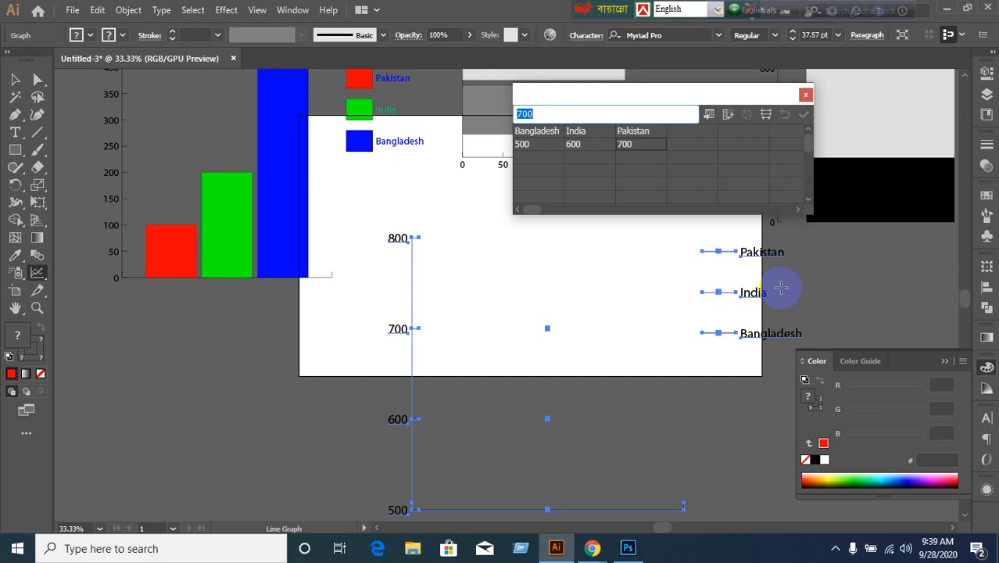
pyautogui.click(805, 95)
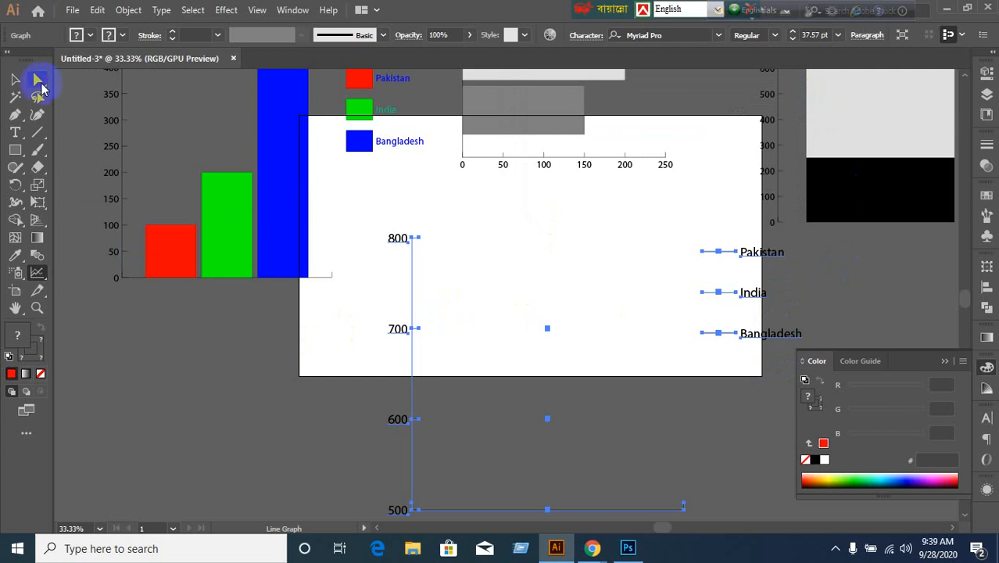
# Step: Recolor the line graph's legend labels individually: Pakistan red, India blue and Bangladesh a lighter red
pyautogui.click(41, 85)
pyautogui.click(246, 388)
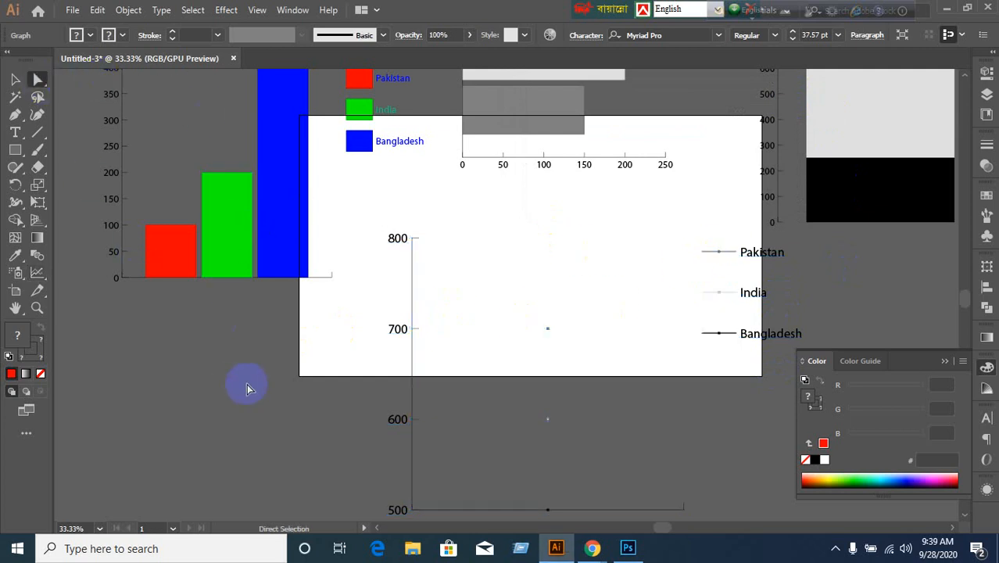
pyautogui.click(751, 253)
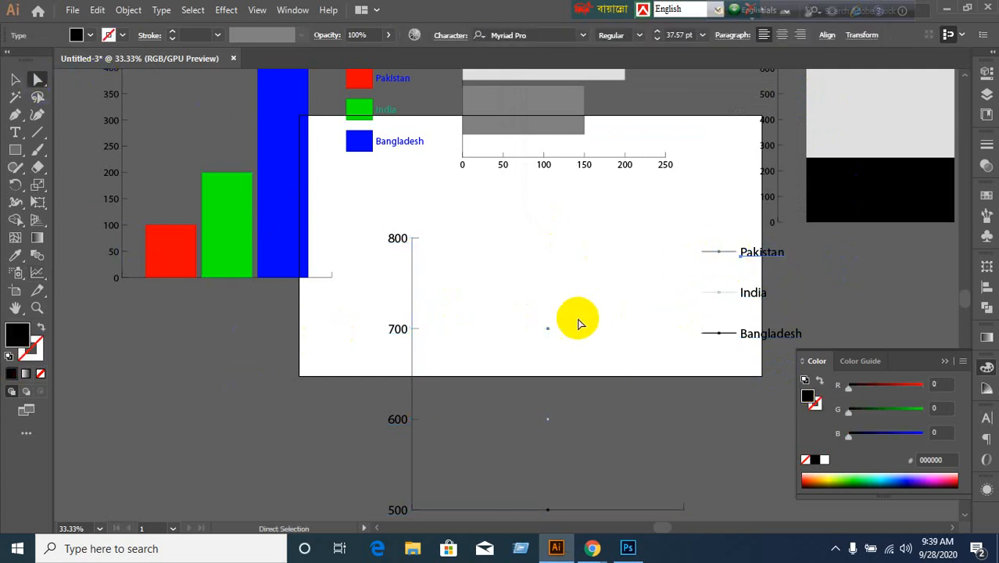
pyautogui.click(987, 195)
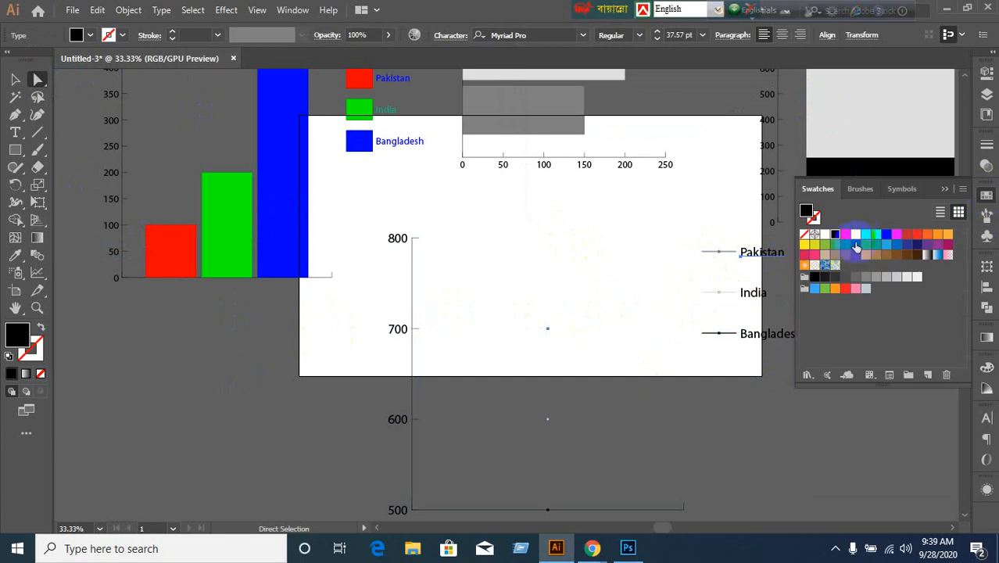
pyautogui.click(845, 234)
pyautogui.click(751, 292)
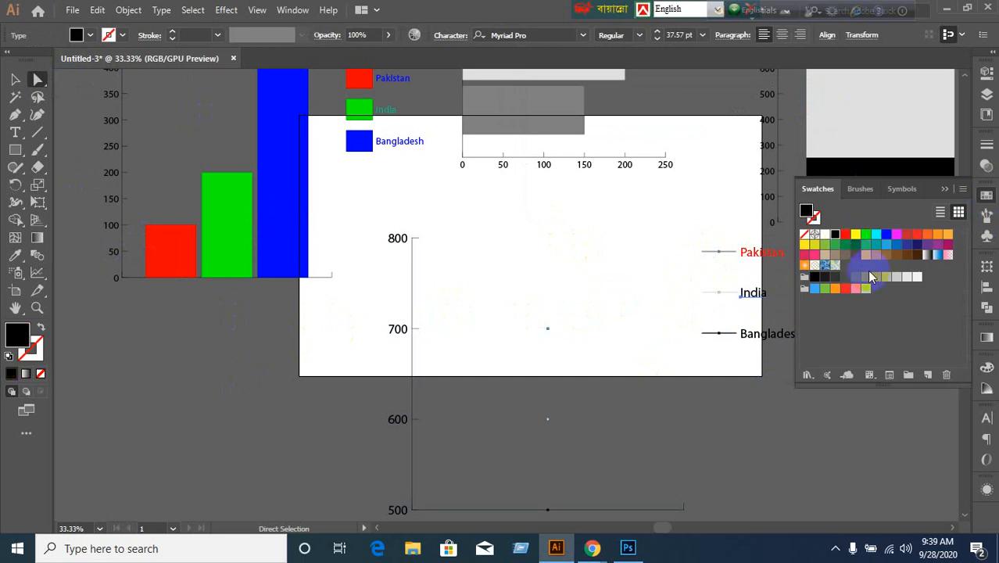
pyautogui.click(887, 234)
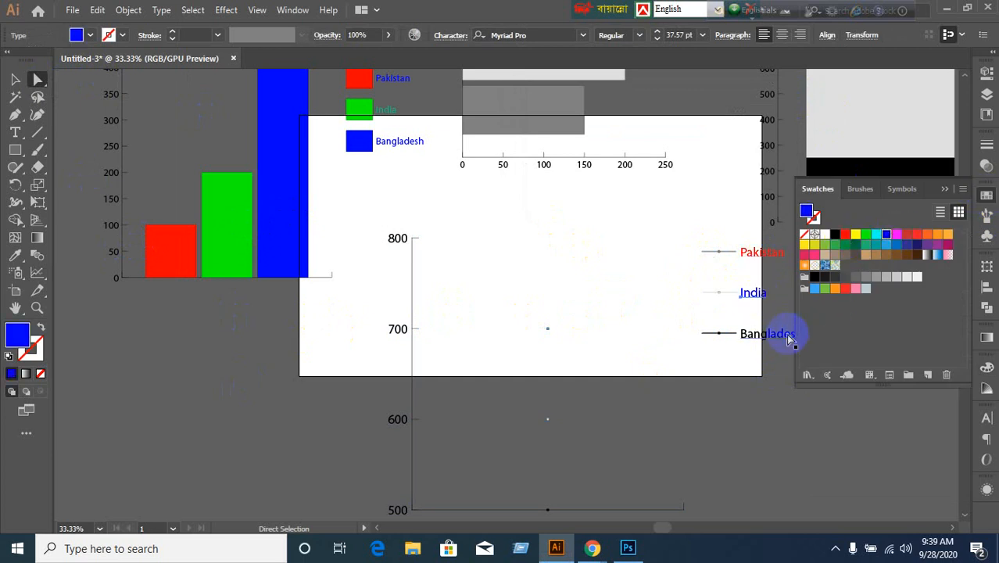
pyautogui.click(790, 336)
pyautogui.click(916, 234)
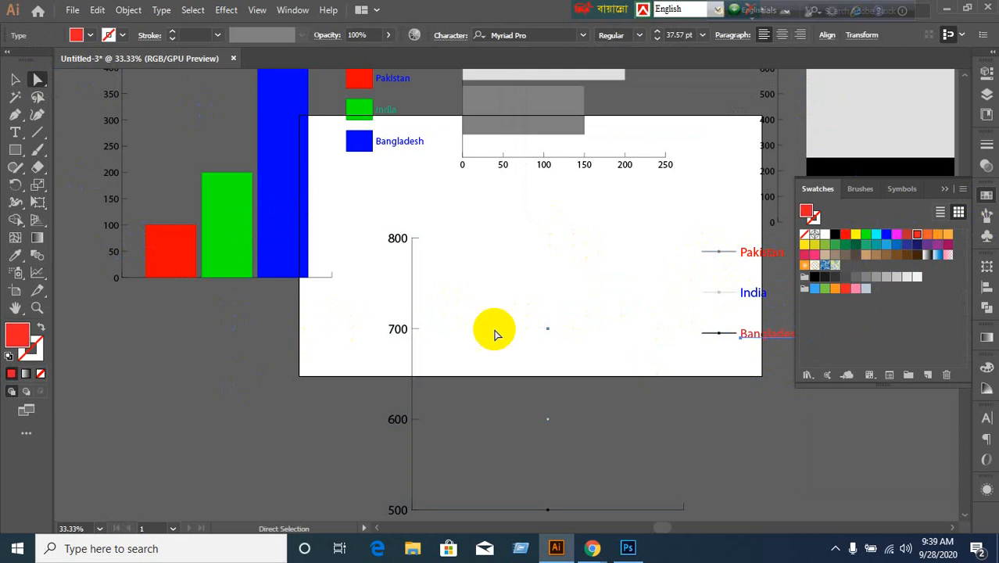
# Step: Try to recolor the line graph's Bangladesh and India legend lines by giving each a red fill
pyautogui.click(400, 240)
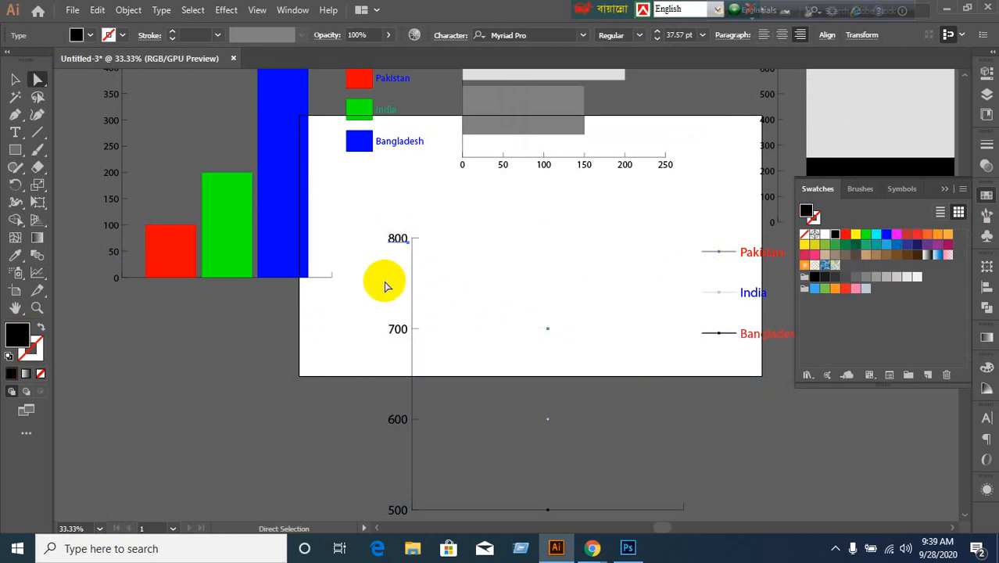
pyautogui.scroll(-3, 477, 398)
pyautogui.scroll(2, 481, 402)
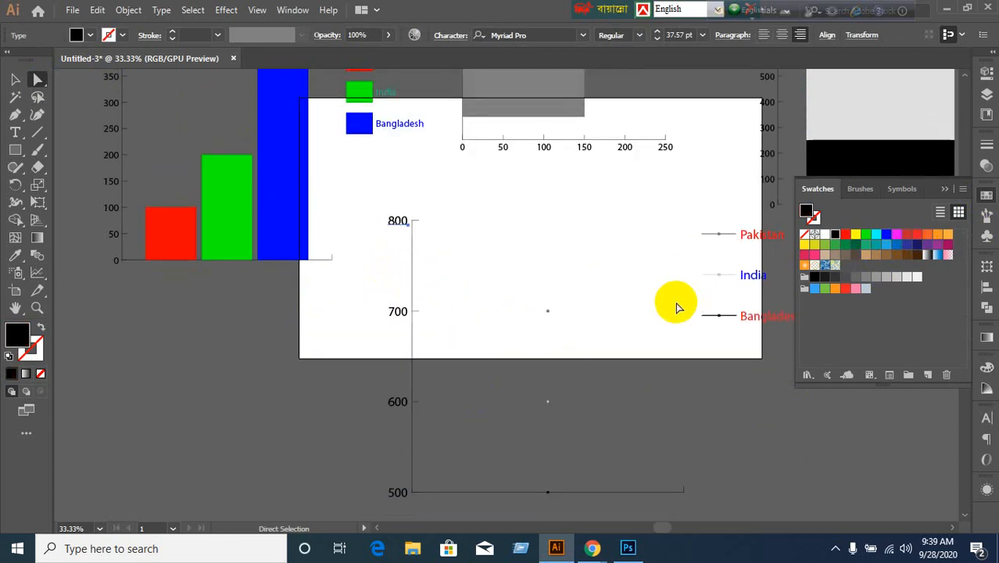
pyautogui.click(711, 316)
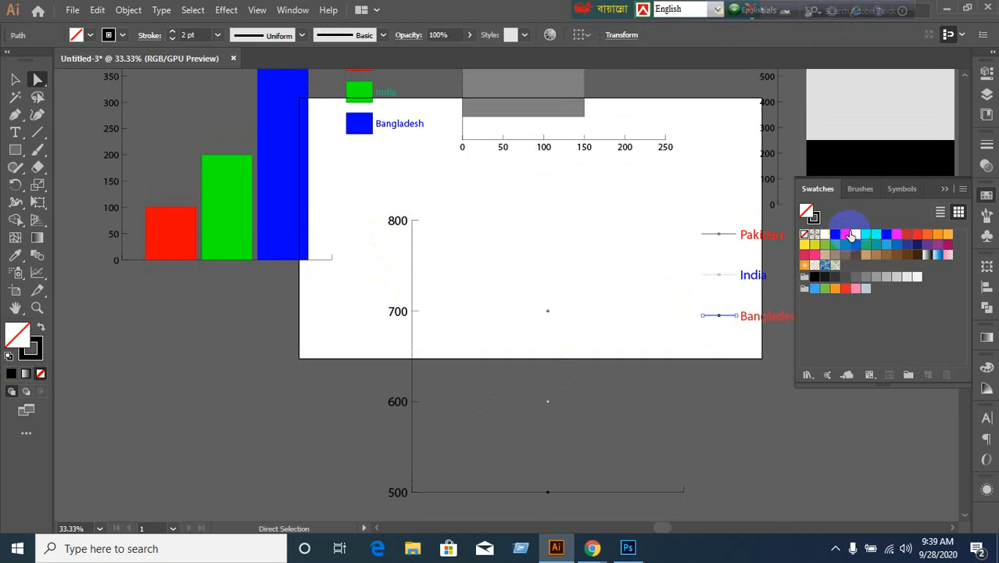
pyautogui.click(849, 234)
pyautogui.click(719, 276)
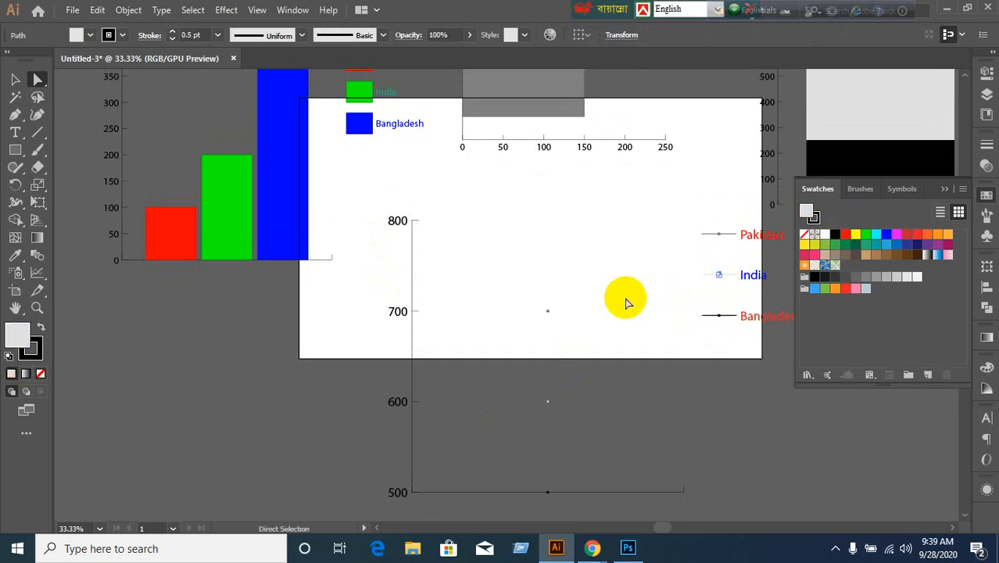
pyautogui.click(703, 276)
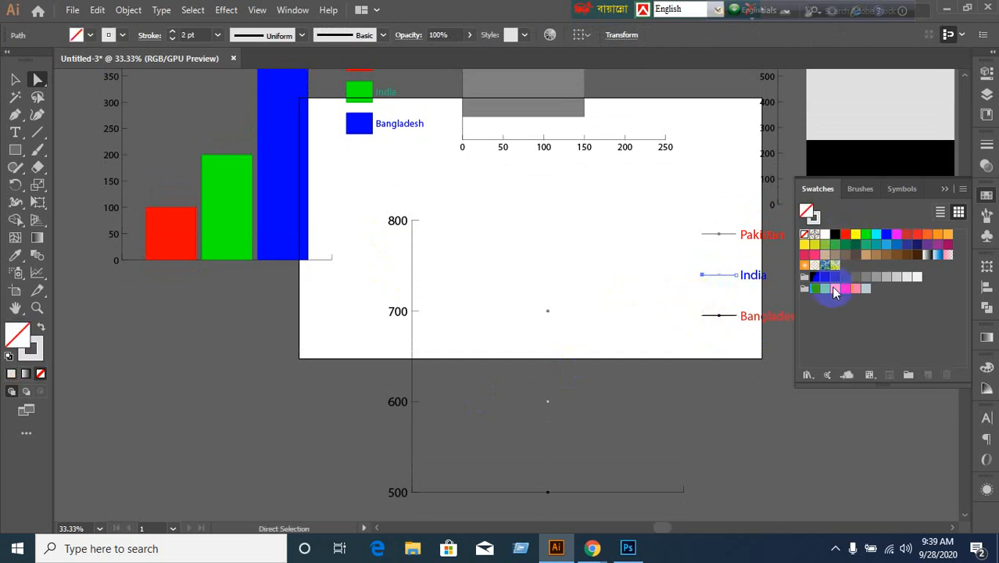
pyautogui.click(916, 235)
pyautogui.click(591, 283)
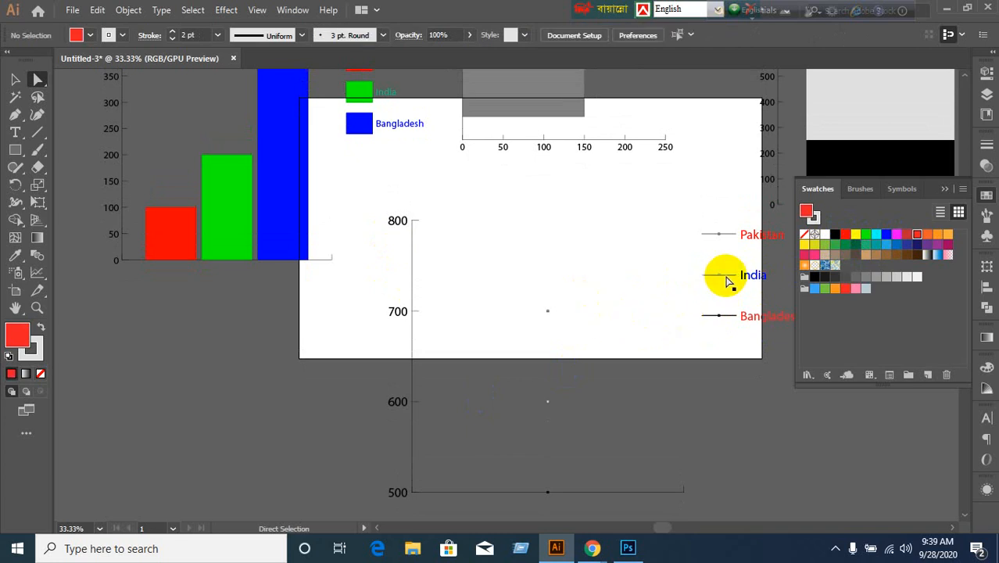
# Step: Give the line graph's Pakistan legend line a yellow fill and a yellow stroke
pyautogui.scroll(2, 720, 269)
pyautogui.scroll(1, 716, 207)
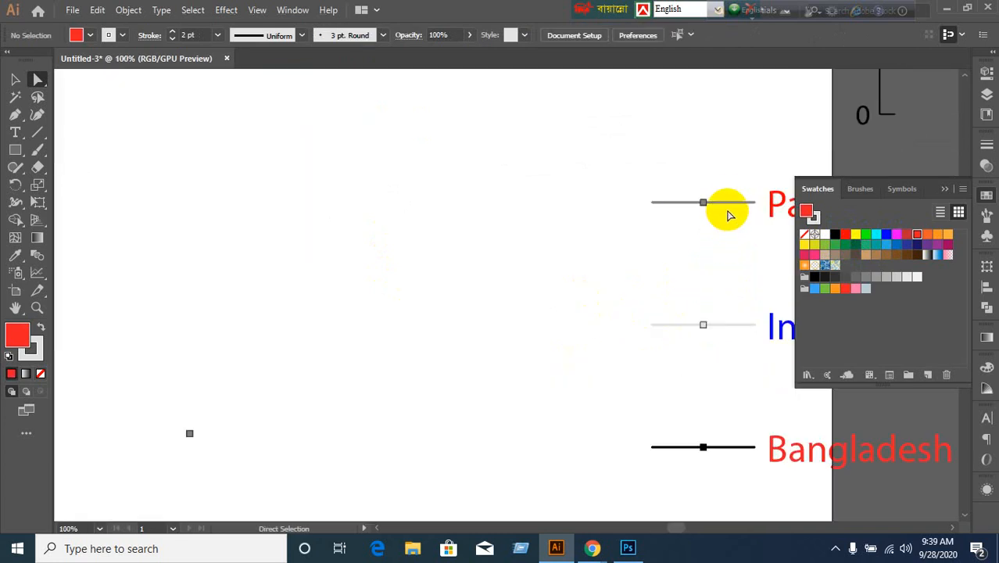
pyautogui.click(724, 204)
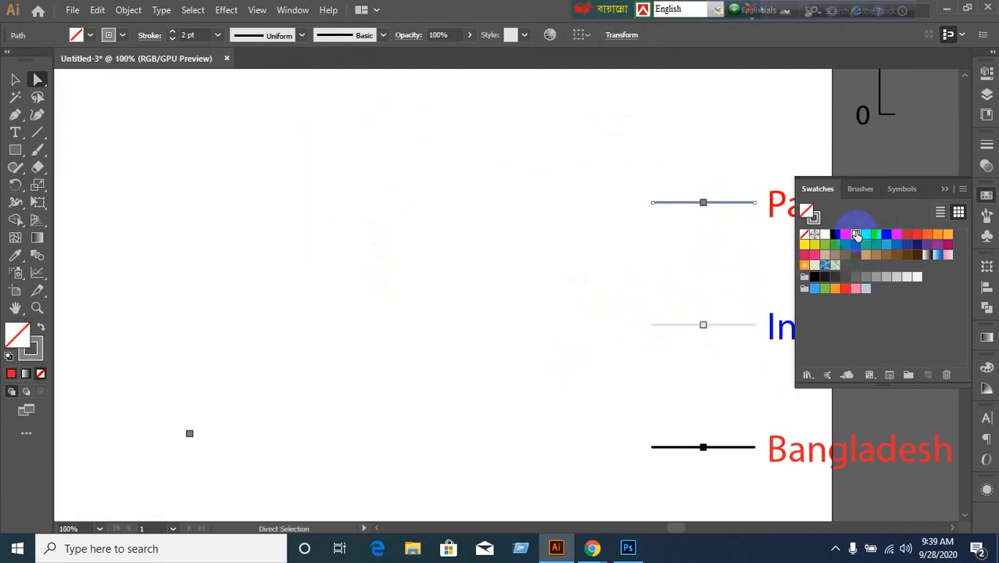
pyautogui.click(856, 234)
pyautogui.click(38, 364)
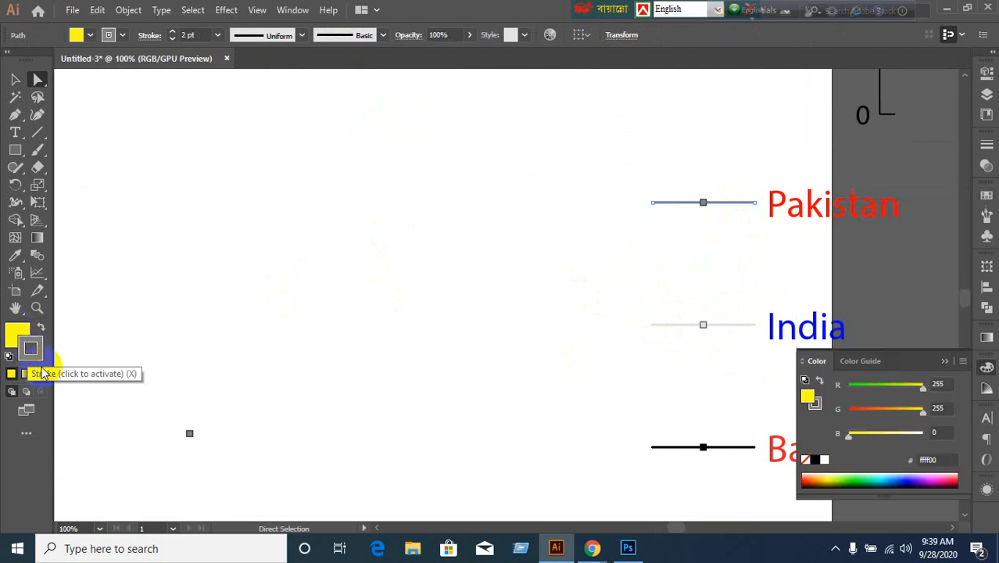
pyautogui.click(40, 372)
pyautogui.click(478, 315)
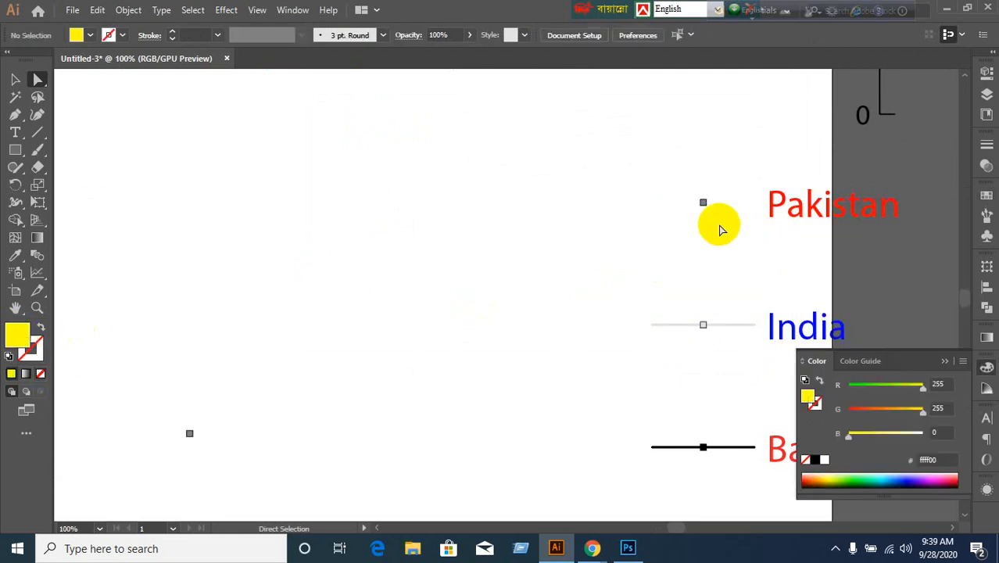
pyautogui.click(11, 373)
pyautogui.scroll(-3, 447, 344)
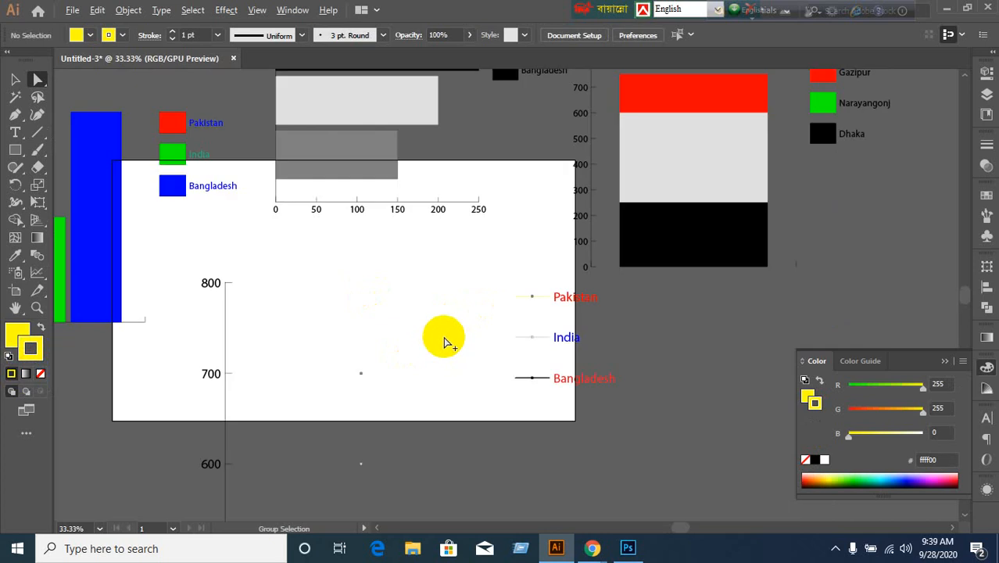
# Step: Draw an area graph with the Area Graph tool in the empty space below the column graph
pyautogui.scroll(-1, 446, 339)
pyautogui.click(16, 79)
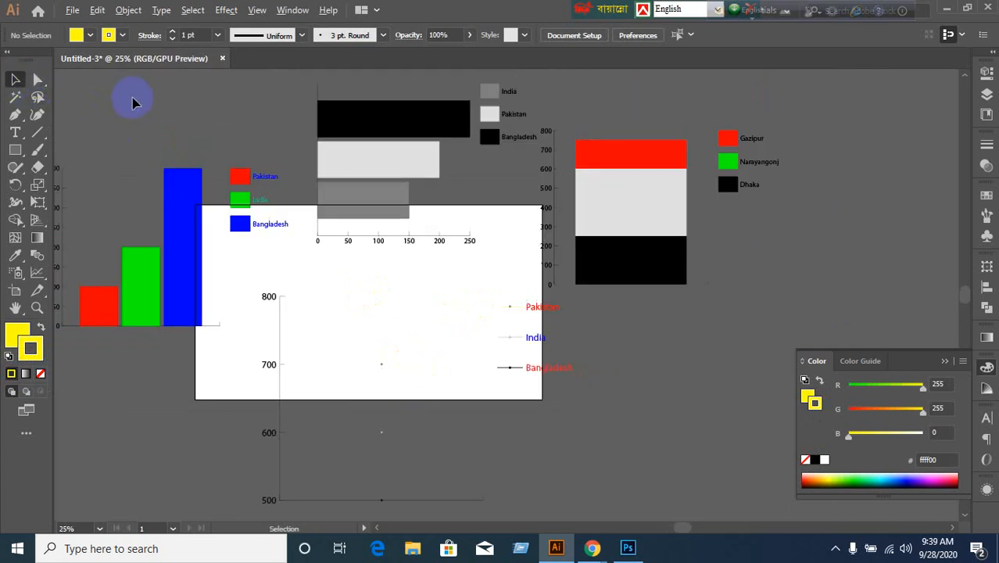
pyautogui.scroll(-2, 133, 96)
pyautogui.scroll(1, 423, 318)
pyautogui.moveTo(421, 277); pyautogui.dragTo(696, 415)
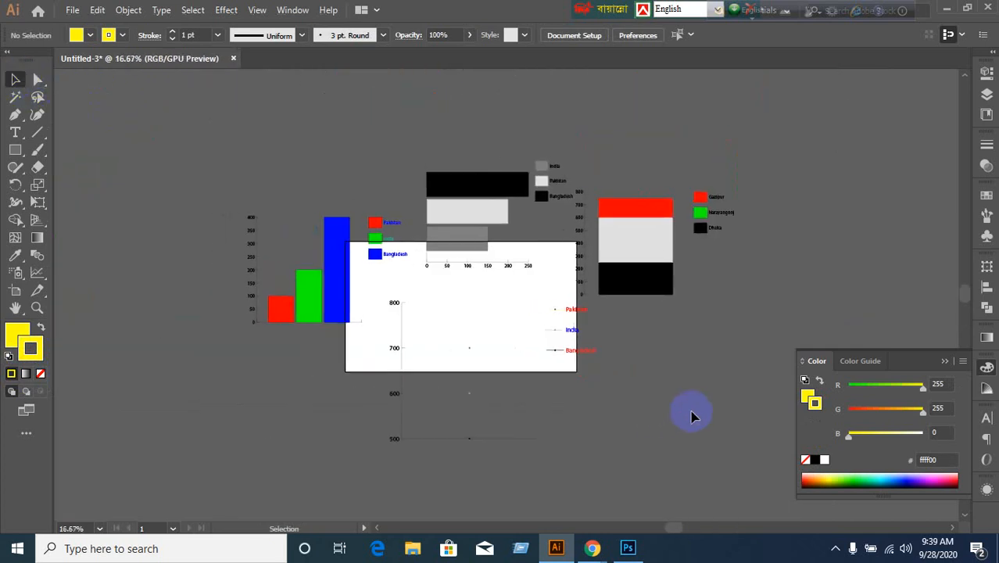
pyautogui.moveTo(345, 384); pyautogui.dragTo(399, 230)
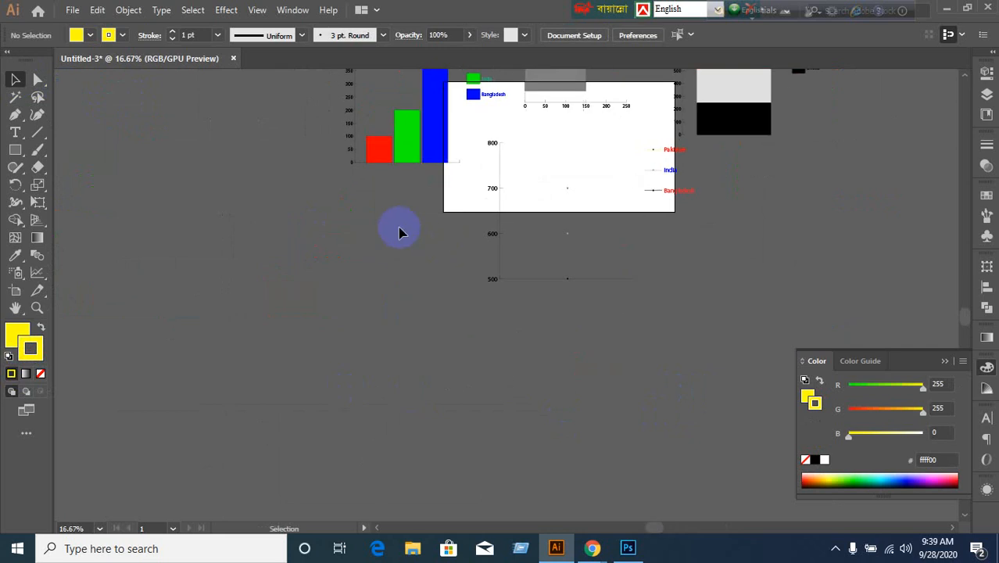
pyautogui.click(37, 273)
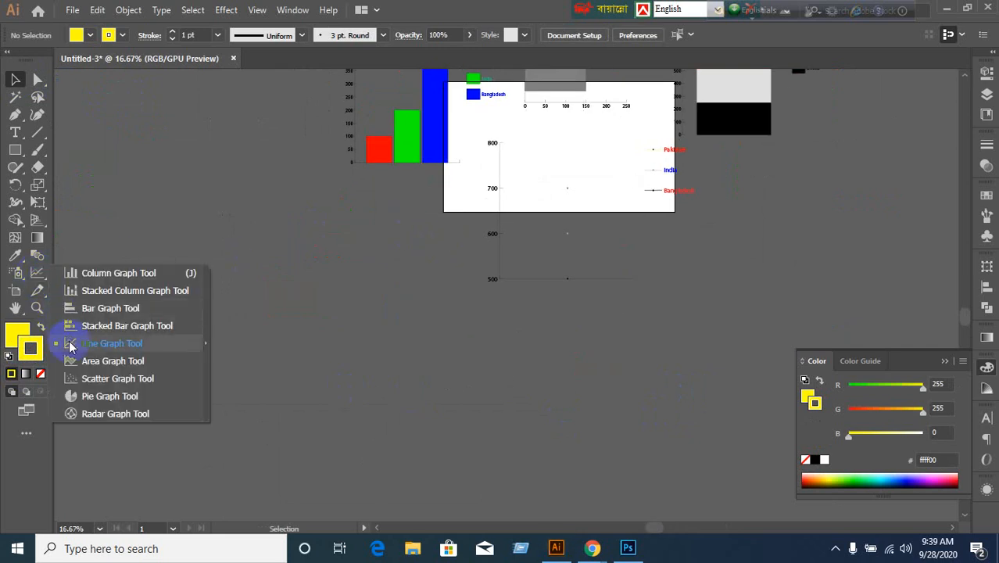
pyautogui.click(86, 361)
pyautogui.moveTo(122, 252); pyautogui.dragTo(395, 414)
pyautogui.scroll(-2, 189, 394)
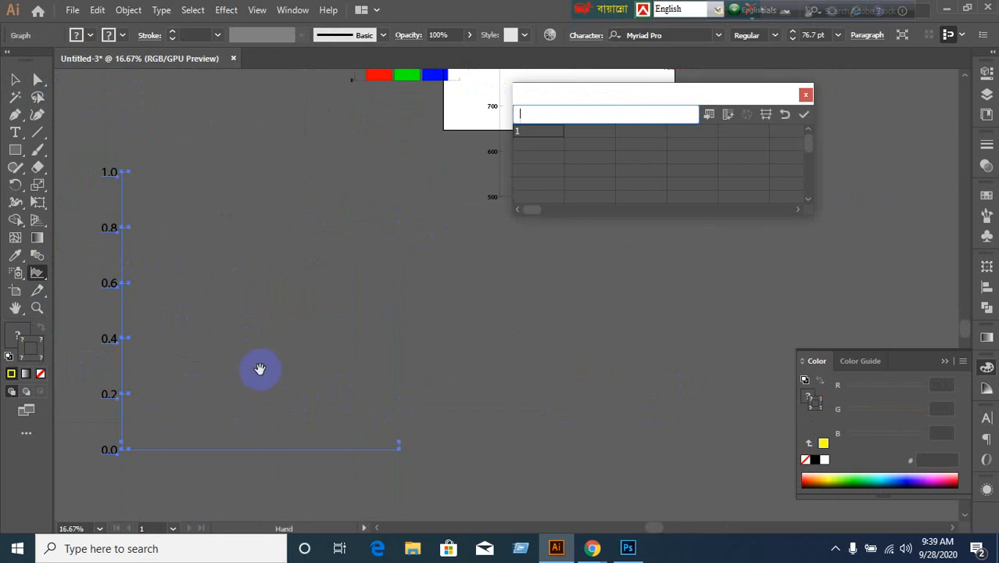
pyautogui.moveTo(261, 368); pyautogui.dragTo(318, 367)
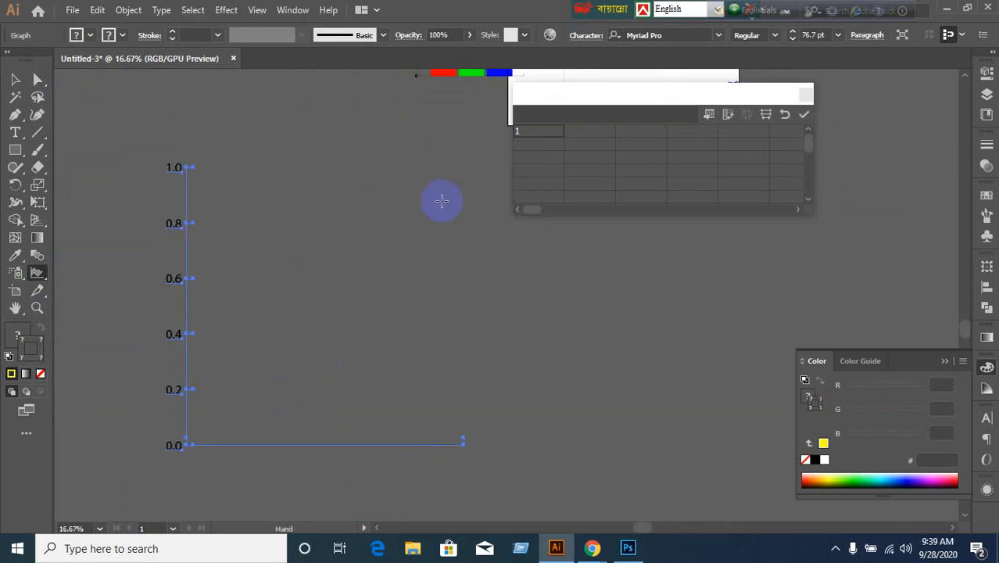
# Step: Enter Bangladesh and India as column headings in the area graph's data and close the data window without saving
pyautogui.click(541, 114)
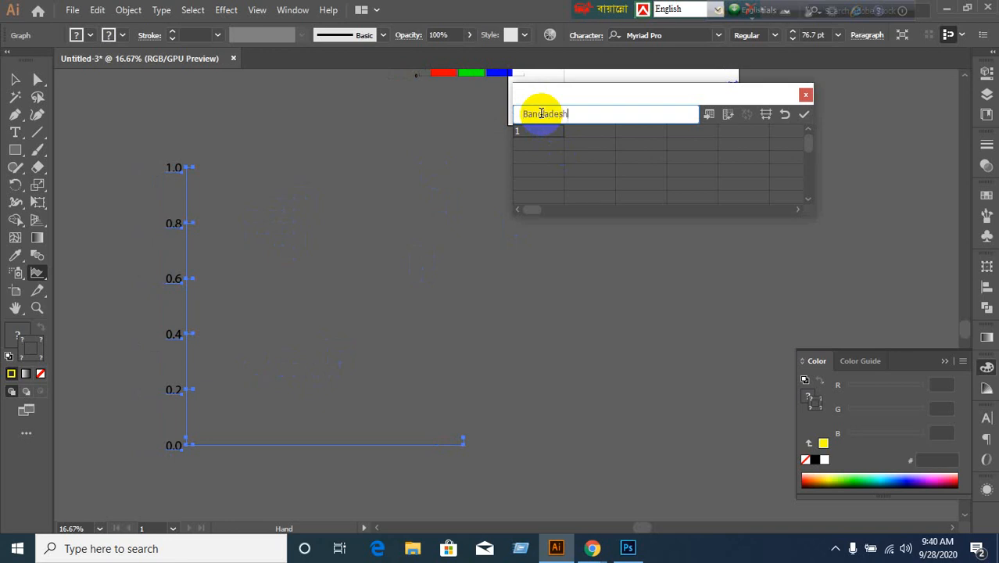
pyautogui.press('Tab')
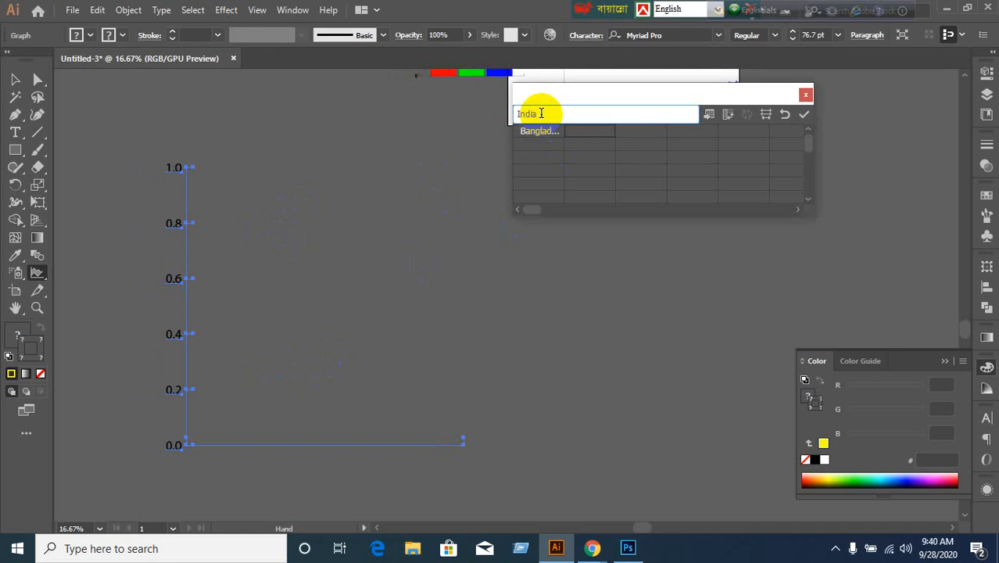
pyautogui.press('Tab')
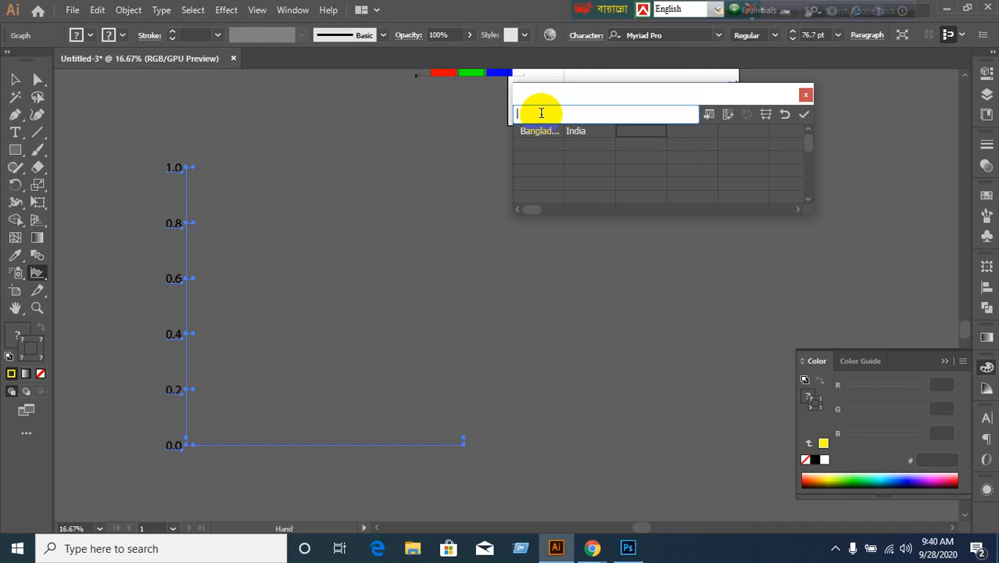
pyautogui.click(805, 95)
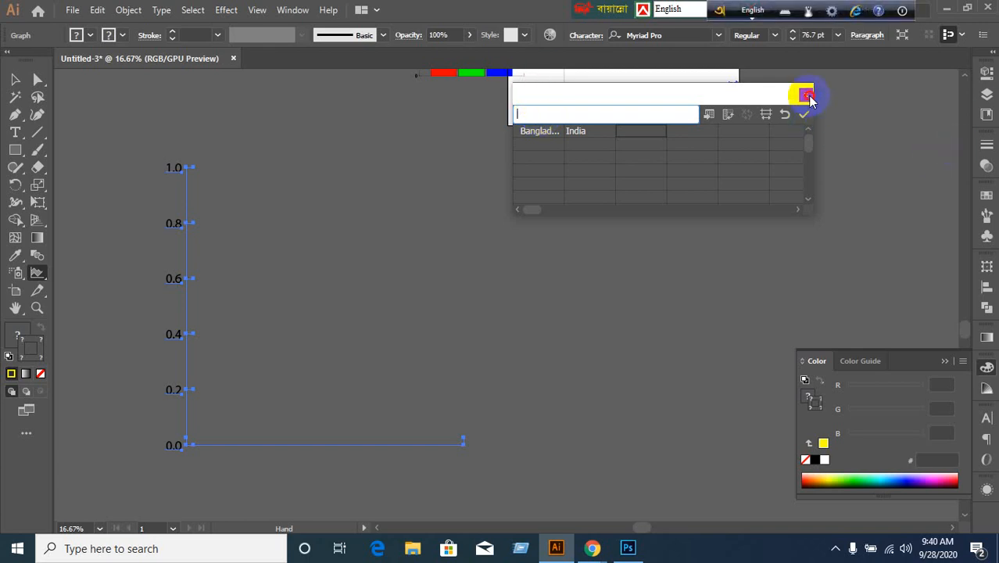
pyautogui.click(540, 294)
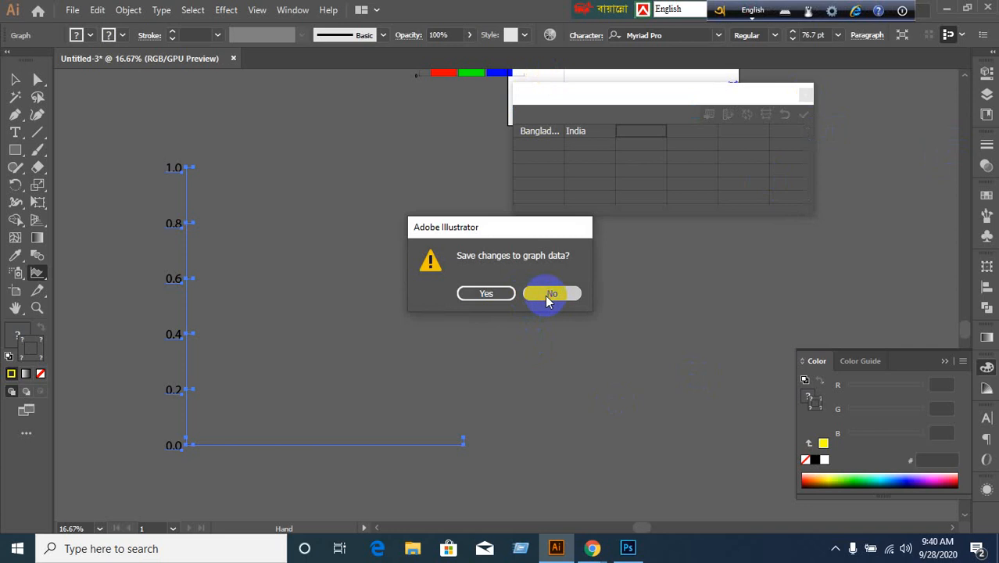
# Step: Switch to Chrome to check the Google Meet call and return to Illustrator
pyautogui.click(510, 504)
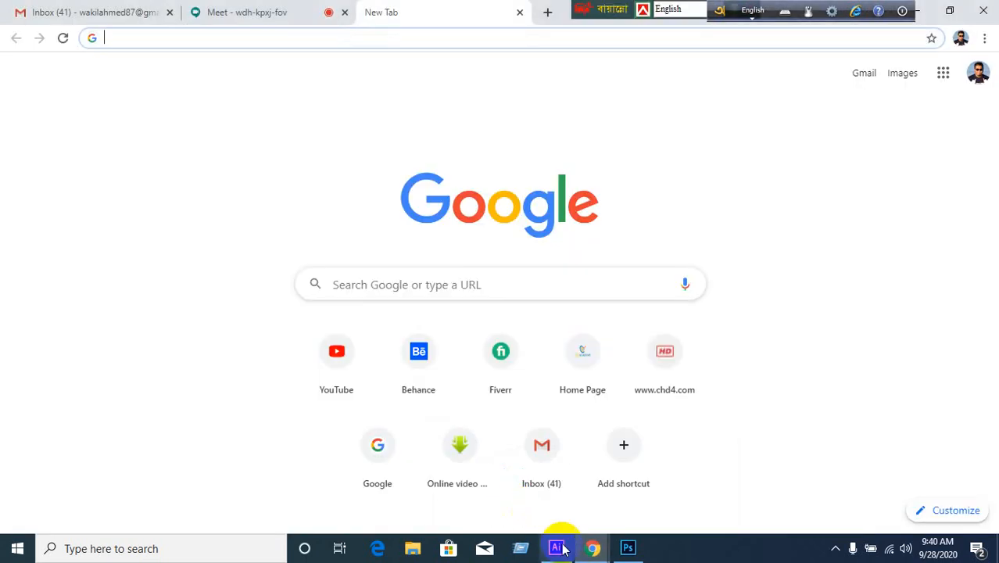
pyautogui.click(261, 11)
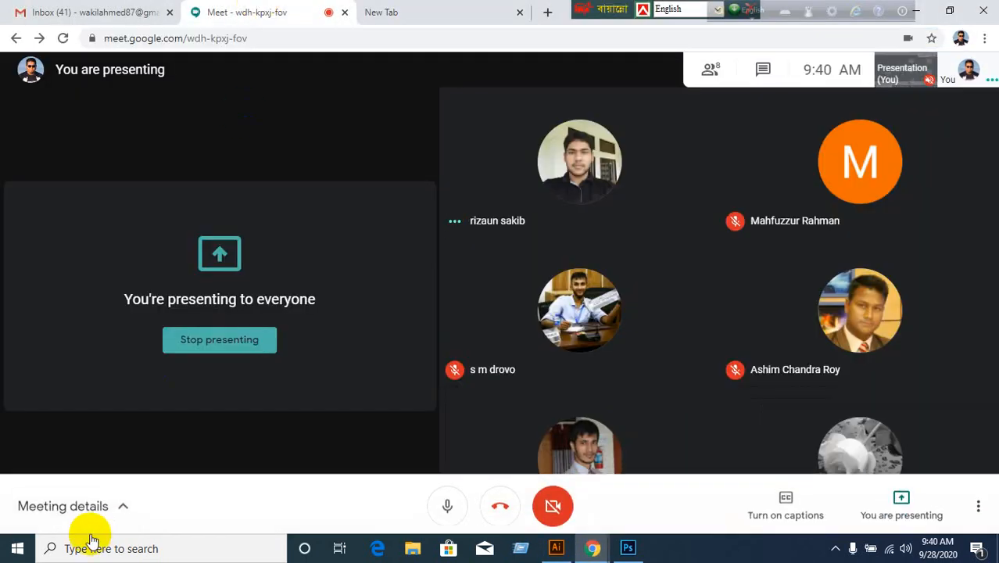
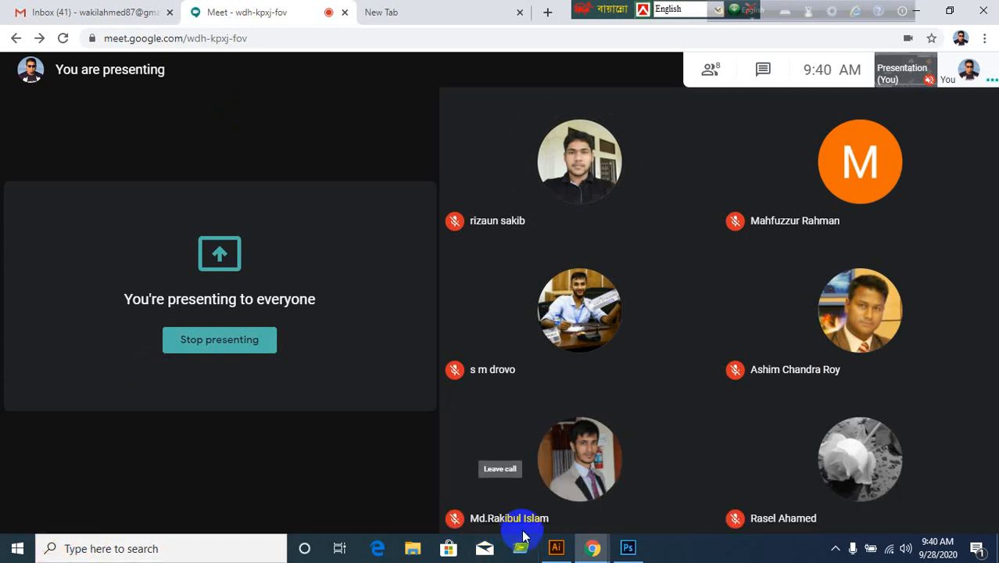
pyautogui.click(555, 549)
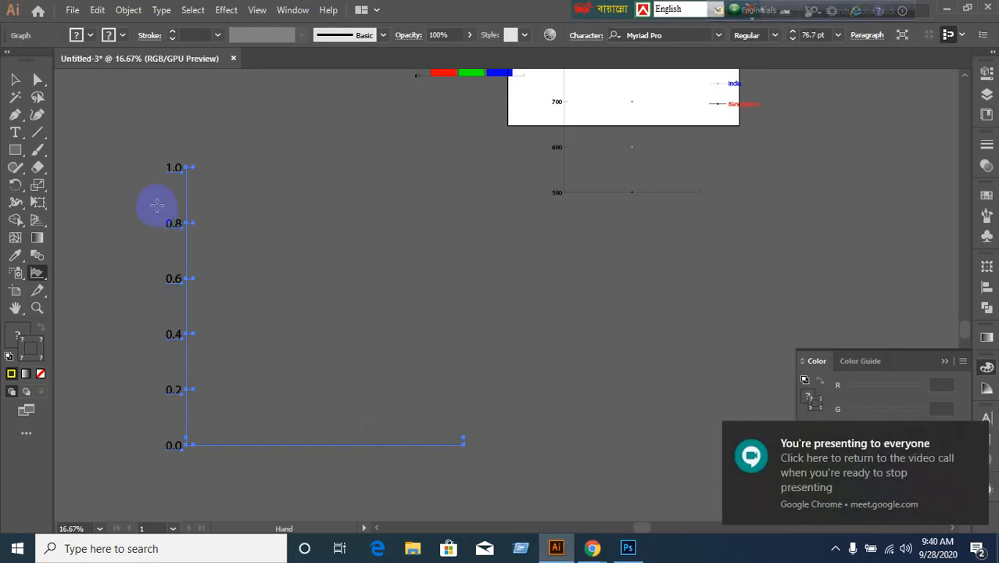
# Step: Move the red, green and blue column graph horizontally to the left, farther away from the artboard
pyautogui.click(18, 79)
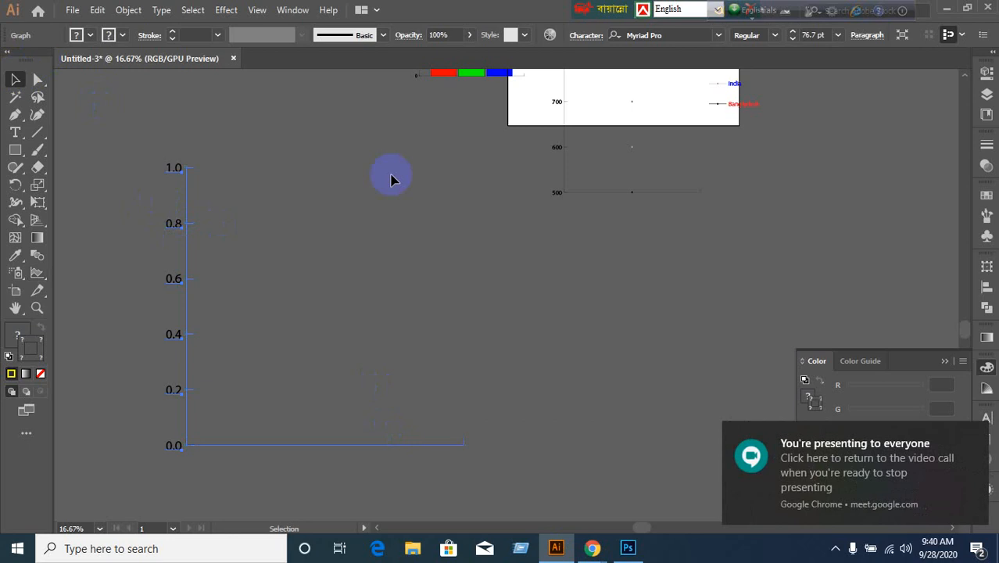
pyautogui.scroll(7, 581, 186)
pyautogui.moveTo(495, 178); pyautogui.dragTo(119, 178)
pyautogui.click(412, 227)
# Step: Select the whole empty area graph and shift it slightly to the left, leaving it deselected
pyautogui.scroll(-10, 409, 267)
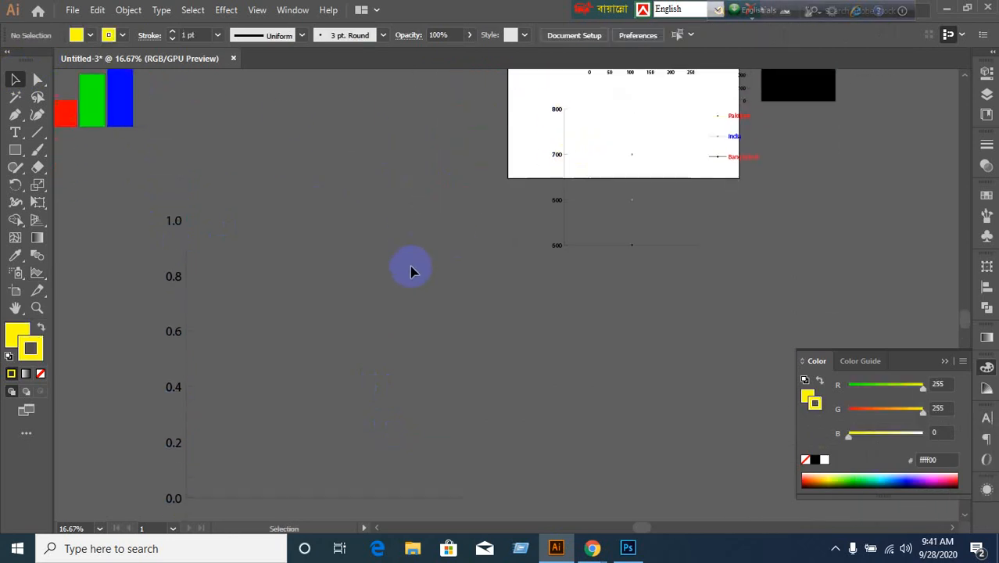
pyautogui.scroll(3, 410, 265)
pyautogui.moveTo(117, 161); pyautogui.dragTo(397, 430)
pyautogui.moveTo(186, 345); pyautogui.dragTo(142, 342)
pyautogui.click(486, 278)
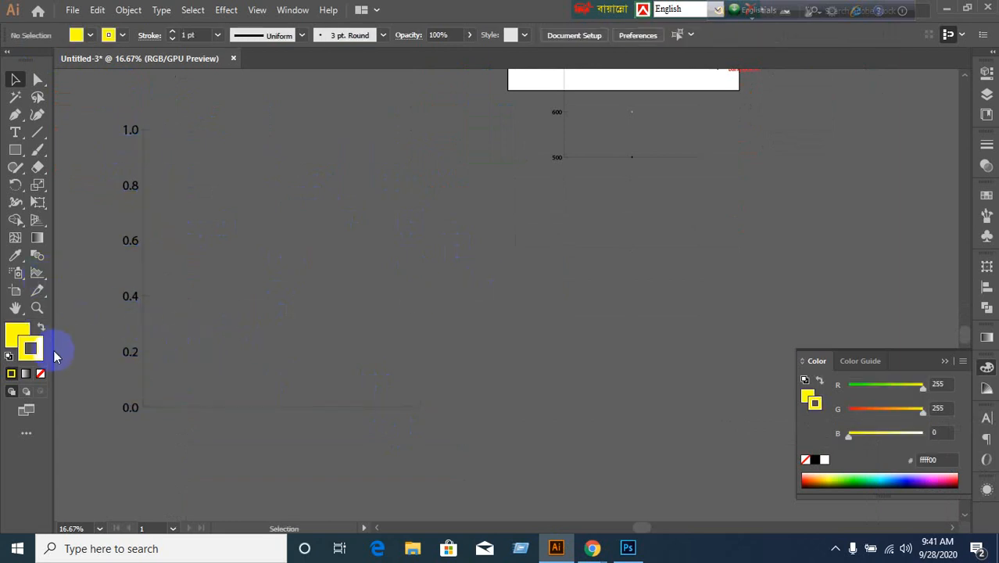
# Step: With no stroke set, draw a scatter graph overlapping the area graph's lower corner and close its data window with the default data
pyautogui.click(41, 373)
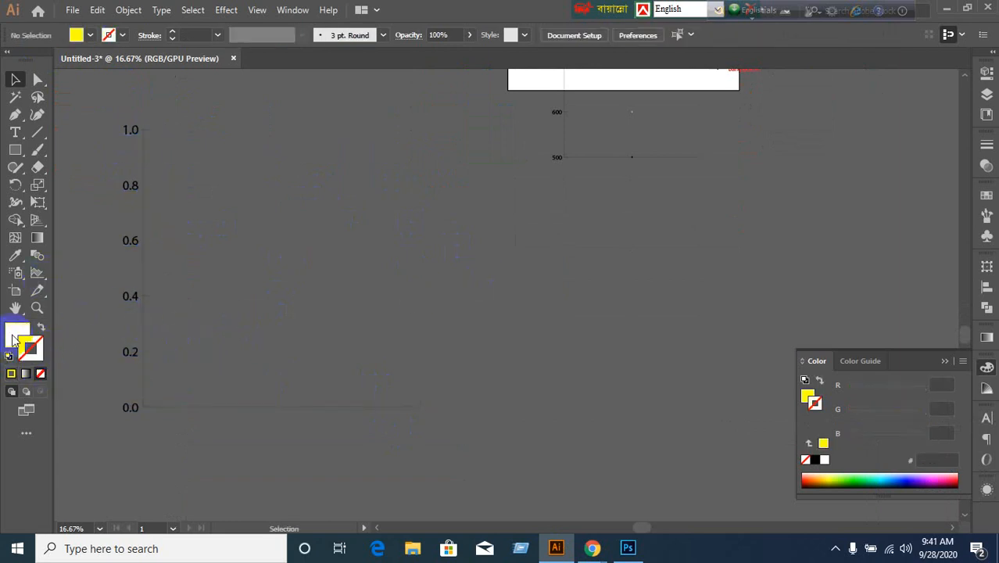
pyautogui.click(37, 272)
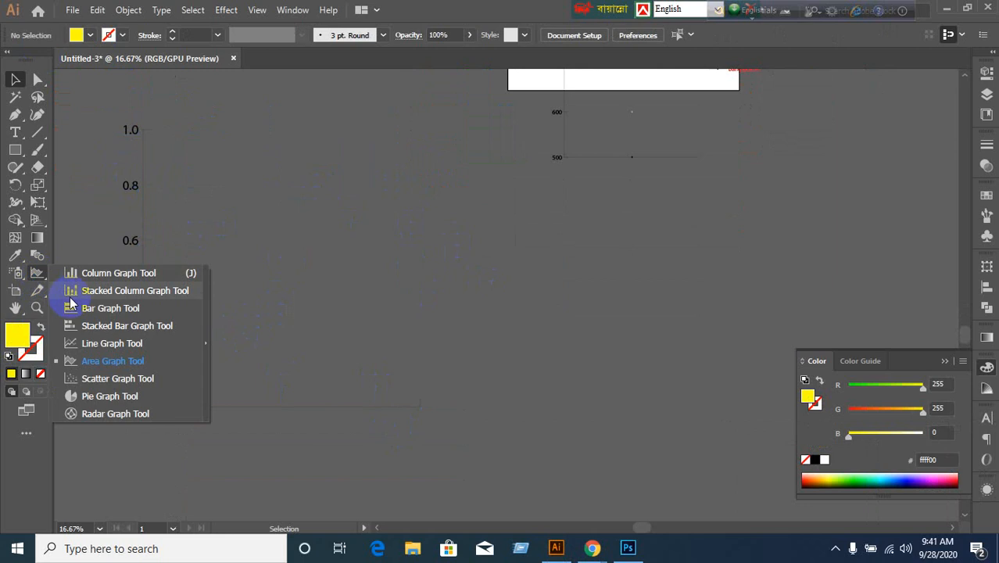
pyautogui.click(119, 379)
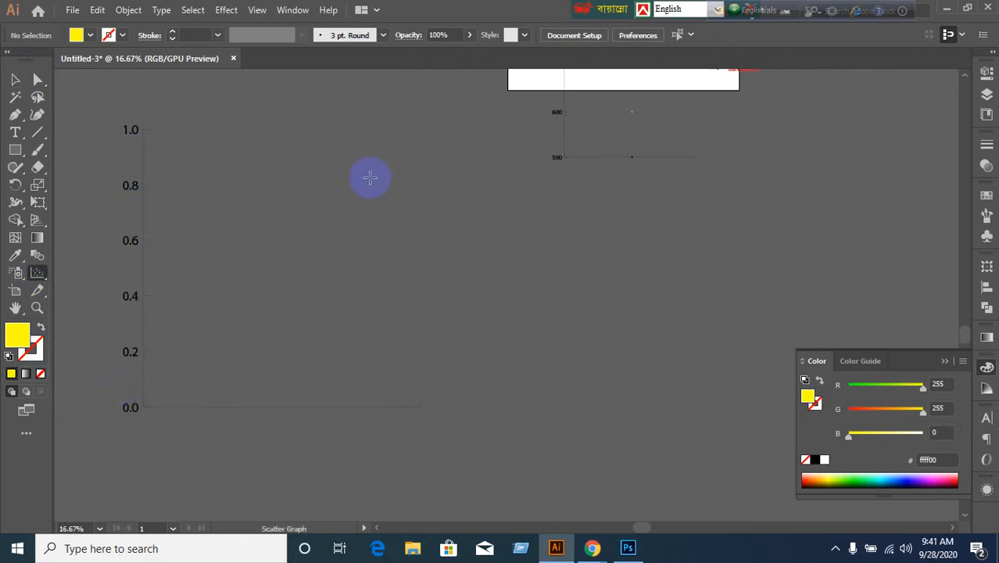
pyautogui.moveTo(354, 182); pyautogui.dragTo(622, 336)
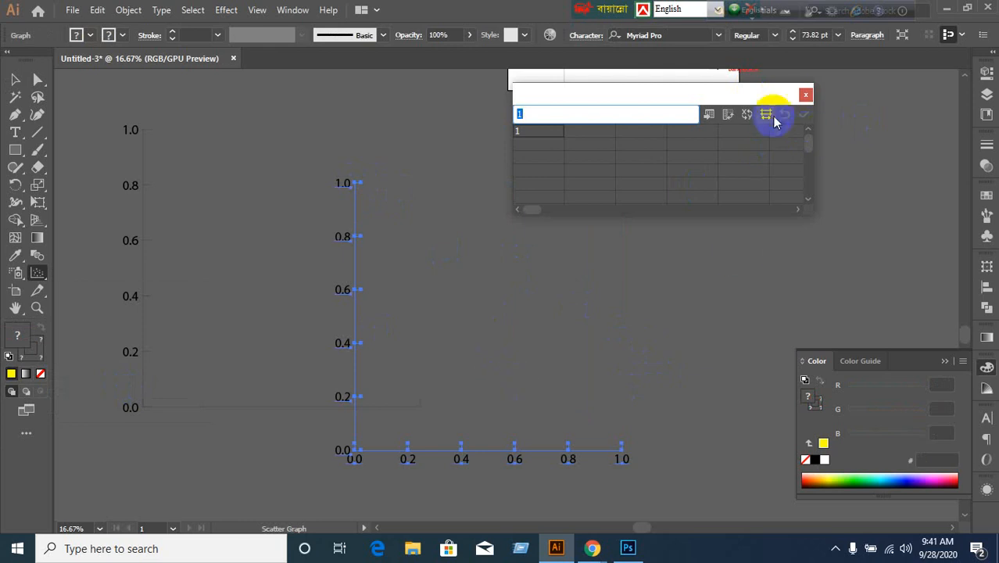
pyautogui.click(805, 95)
pyautogui.scroll(-1, 500, 281)
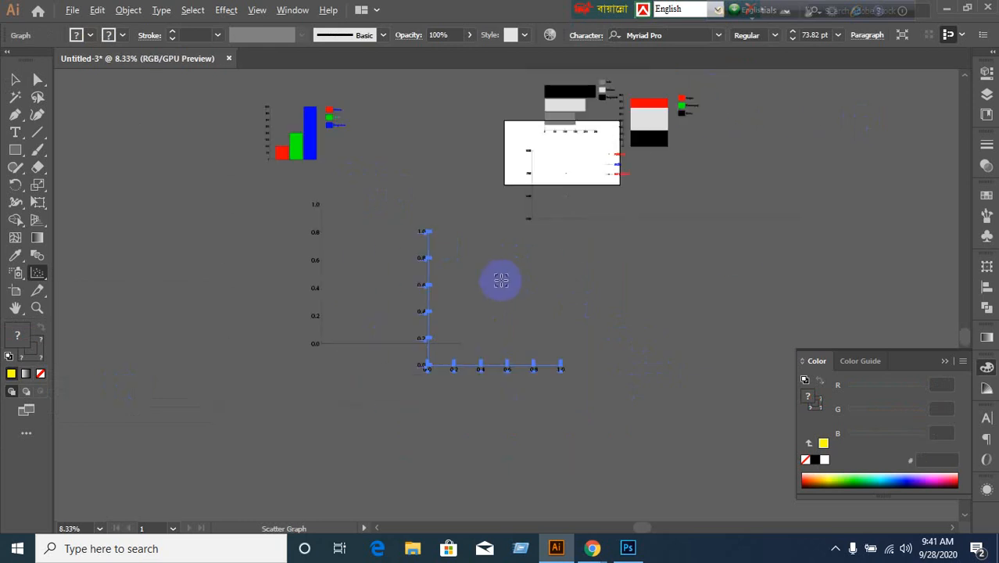
pyautogui.scroll(1, 500, 280)
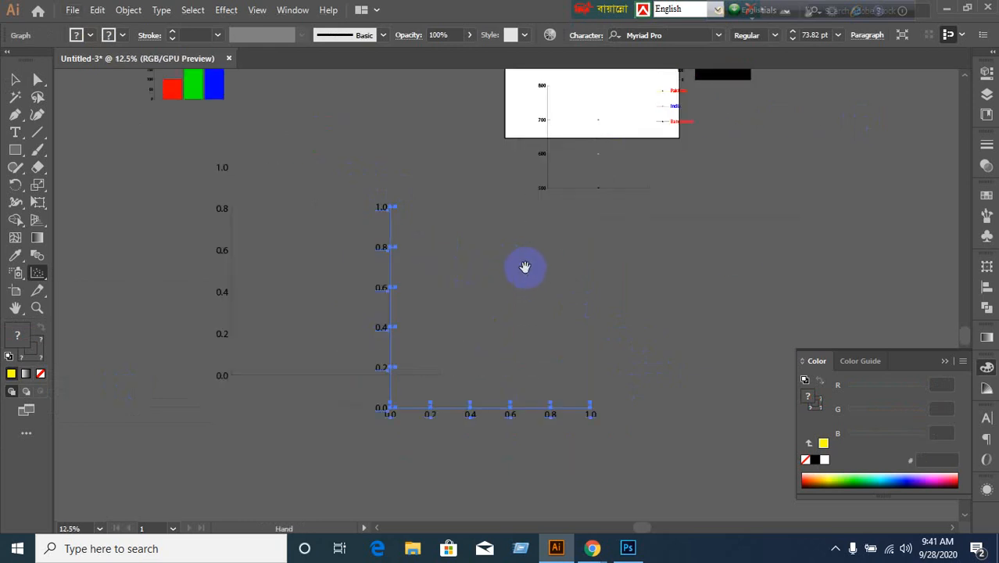
# Step: Select all the graphs in the document and delete them, leaving the artboard empty
pyautogui.moveTo(526, 267); pyautogui.dragTo(547, 330)
pyautogui.scroll(-1, 549, 331)
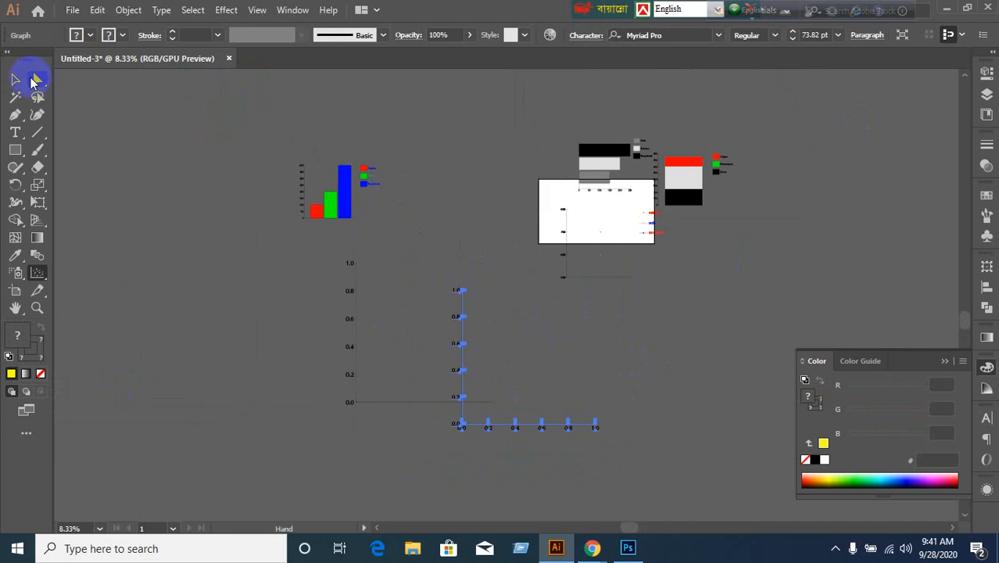
pyautogui.click(15, 79)
pyautogui.scroll(1, 762, 235)
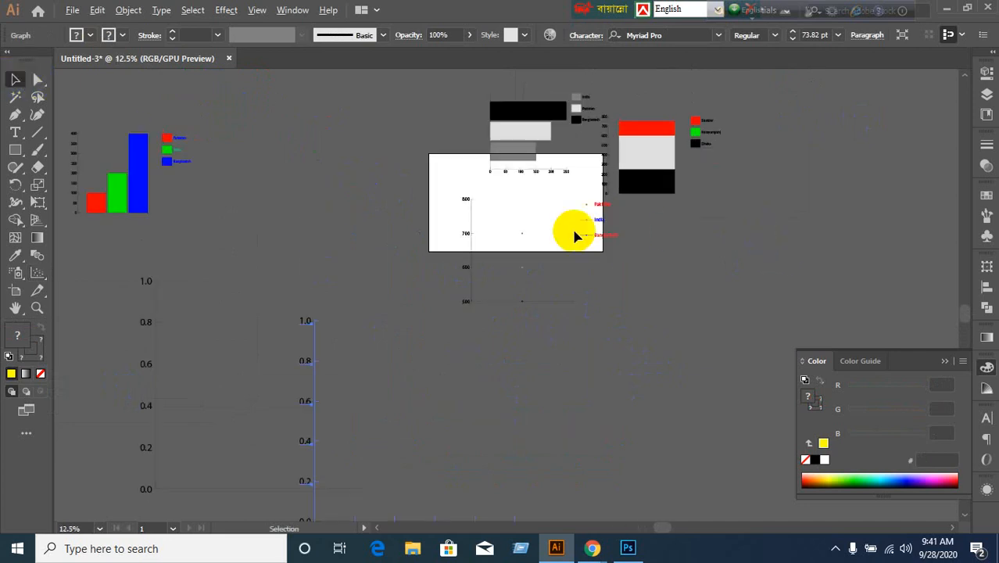
pyautogui.scroll(-1, 576, 230)
pyautogui.hotkey('ctrl', 'a')
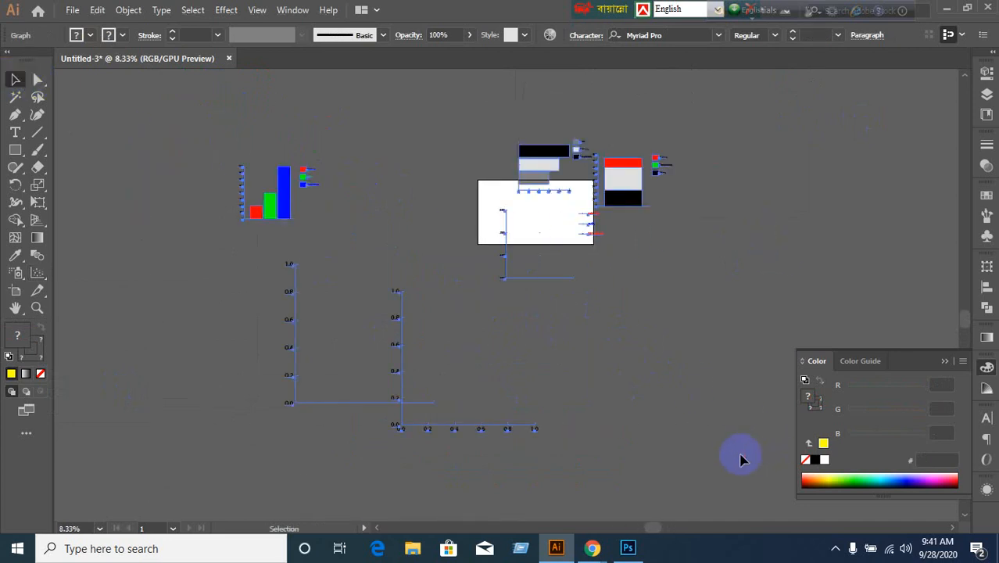
pyautogui.press('Delete')
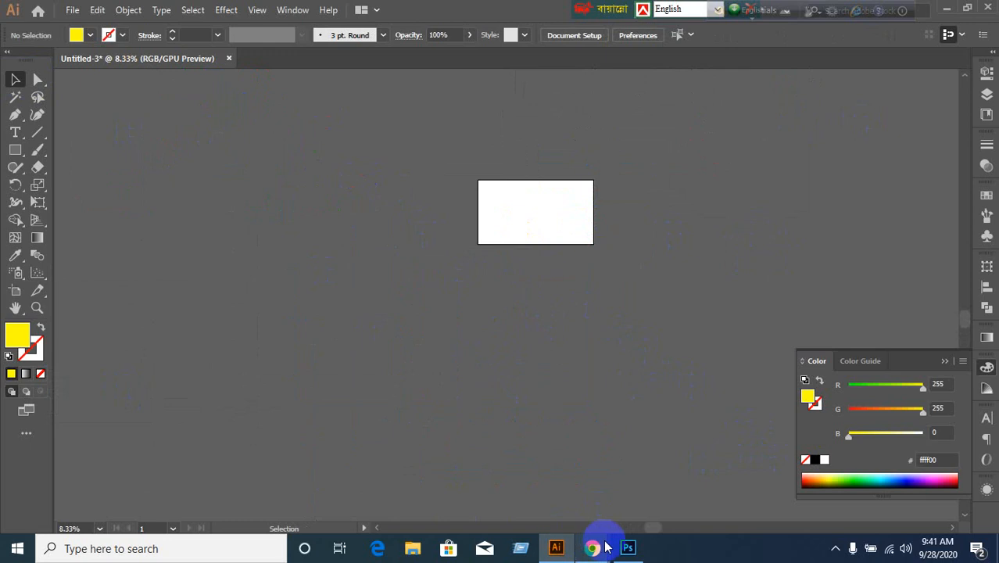
# Step: Switch to Chrome, admit the waiting participant to the Google Meet call and return to Illustrator
pyautogui.moveTo(592, 547)
pyautogui.click(537, 509)
pyautogui.click(653, 335)
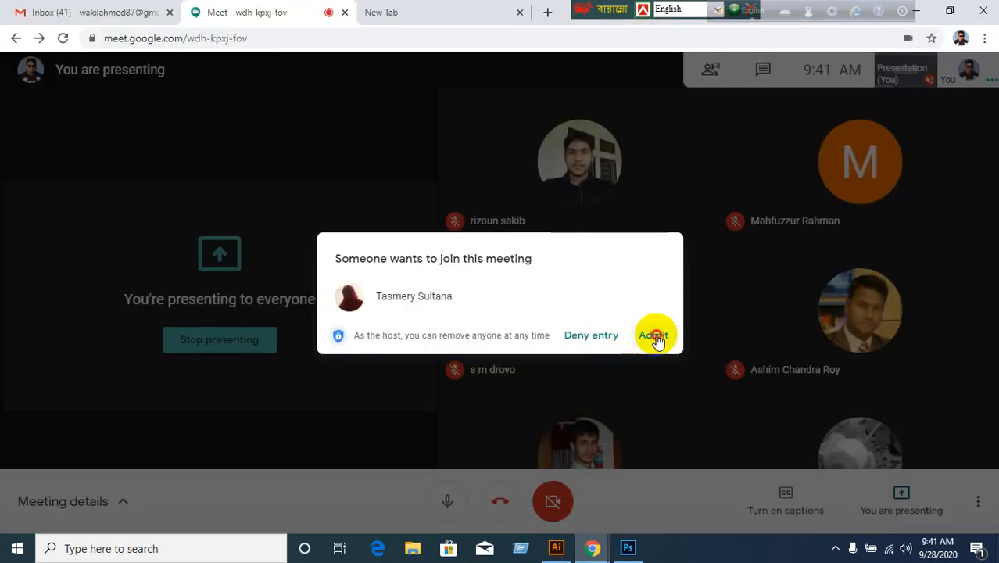
pyautogui.click(569, 549)
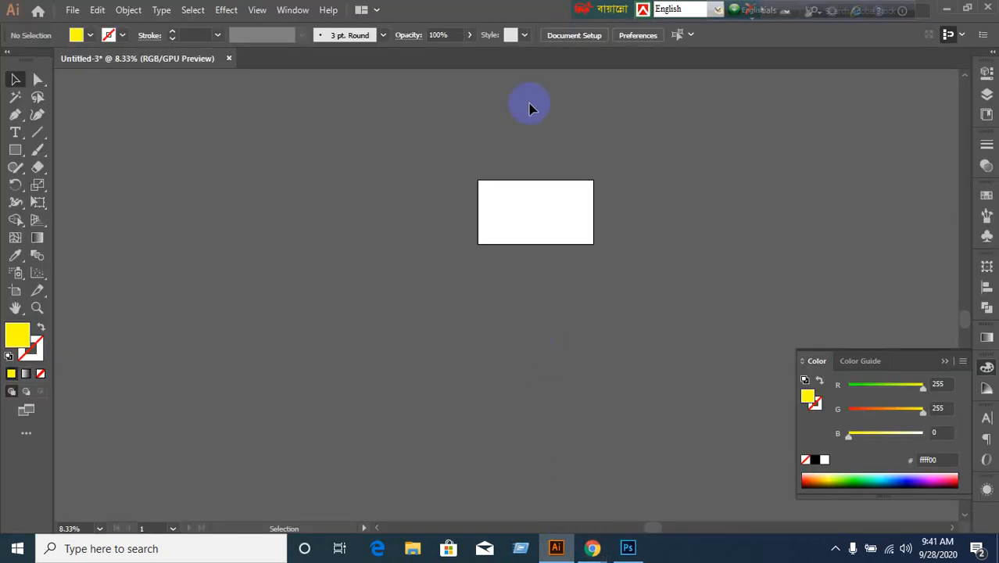
# Step: Draw a large column graph starting inside the artboard and extending below its lower edge
pyautogui.scroll(5, 547, 149)
pyautogui.scroll(3, 451, 198)
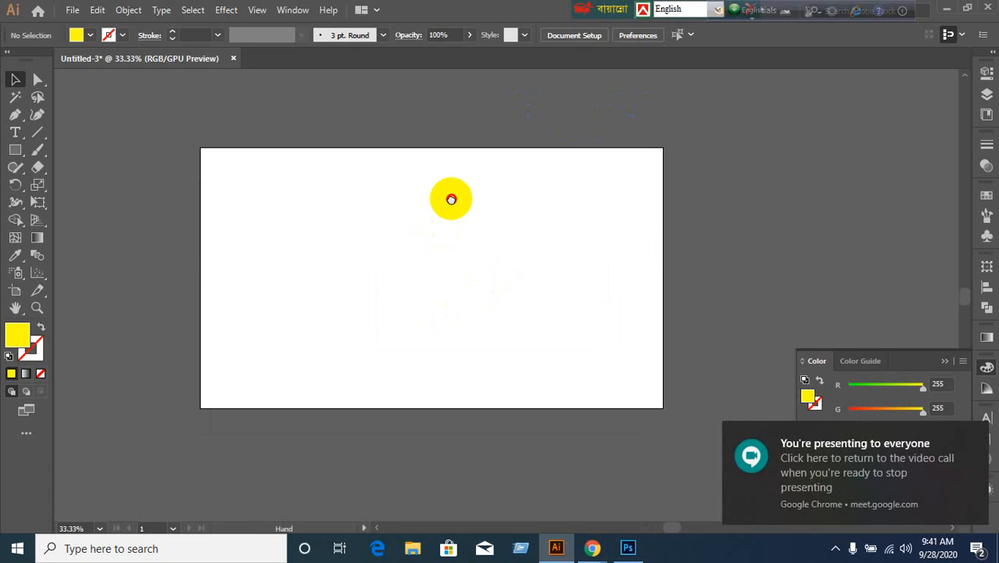
pyautogui.scroll(-2, 350, 183)
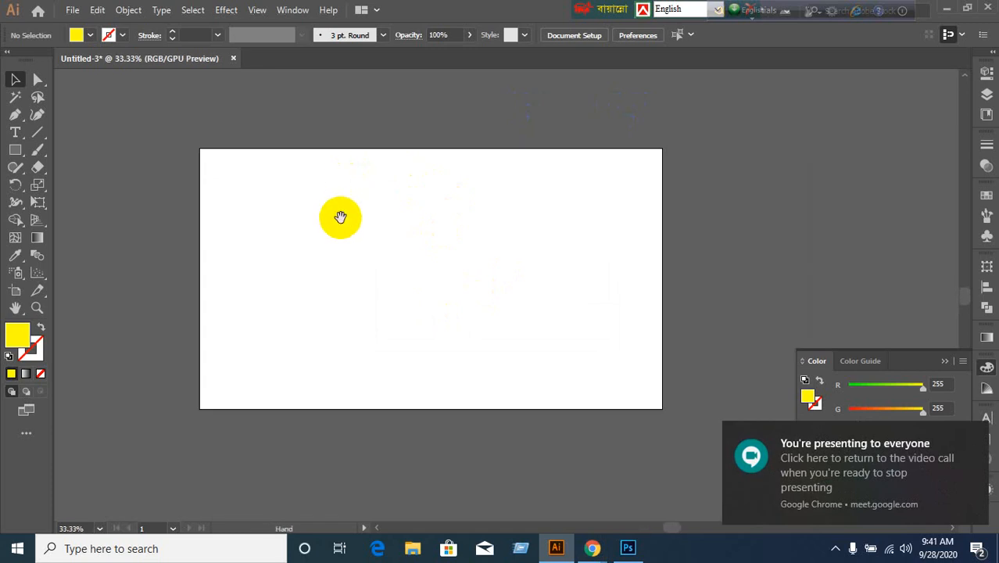
pyautogui.moveTo(339, 216); pyautogui.dragTo(370, 214)
pyautogui.scroll(1, 405, 184)
pyautogui.scroll(-1, 394, 183)
pyautogui.moveTo(37, 272); pyautogui.dragTo(86, 270)
pyautogui.moveTo(356, 192); pyautogui.dragTo(633, 361)
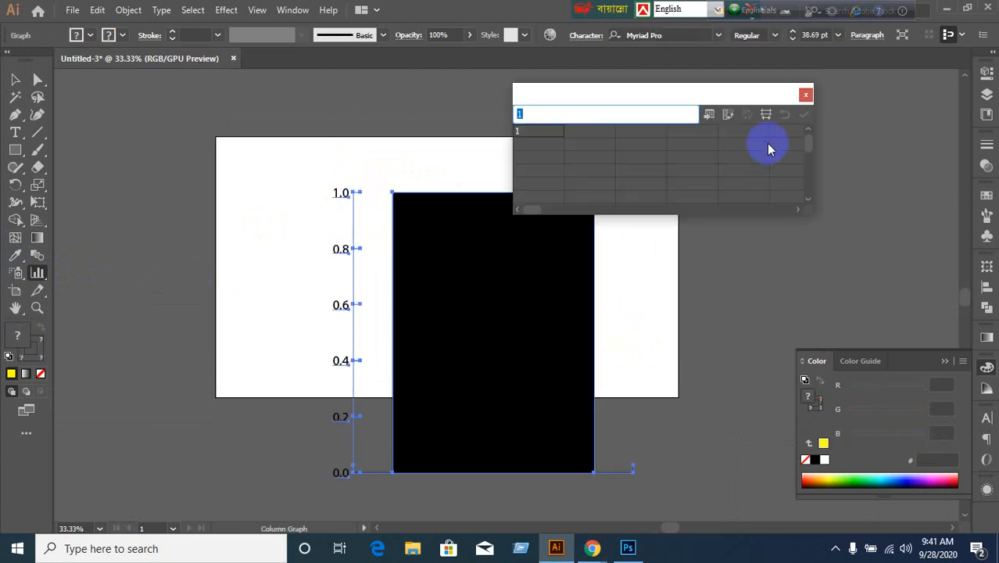
# Step: Enter Bangladesh, India and Pakistan as the column headings in the first row of the graph data
pyautogui.write('Bangladesh')
pyautogui.press('Tab')
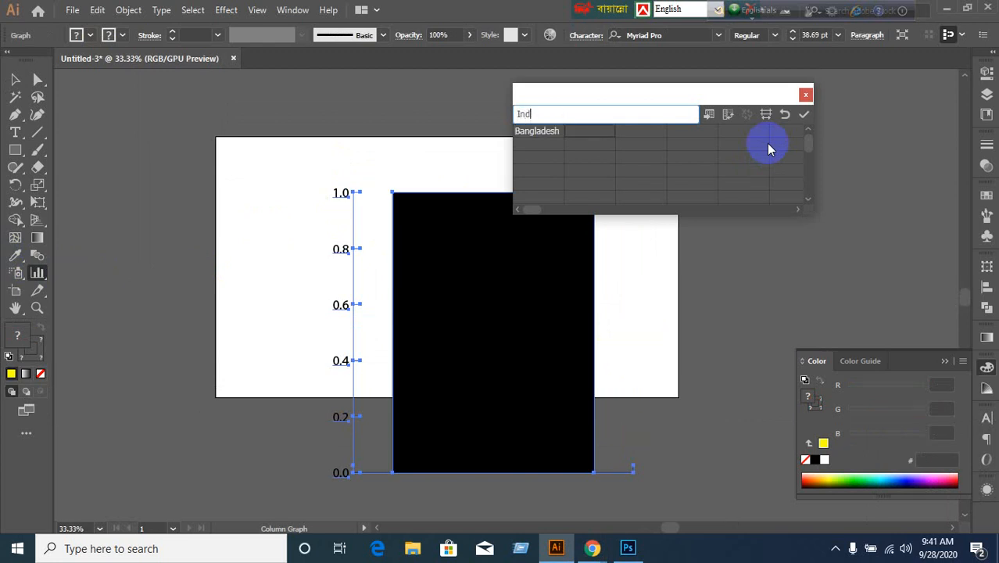
pyautogui.press('Tab')
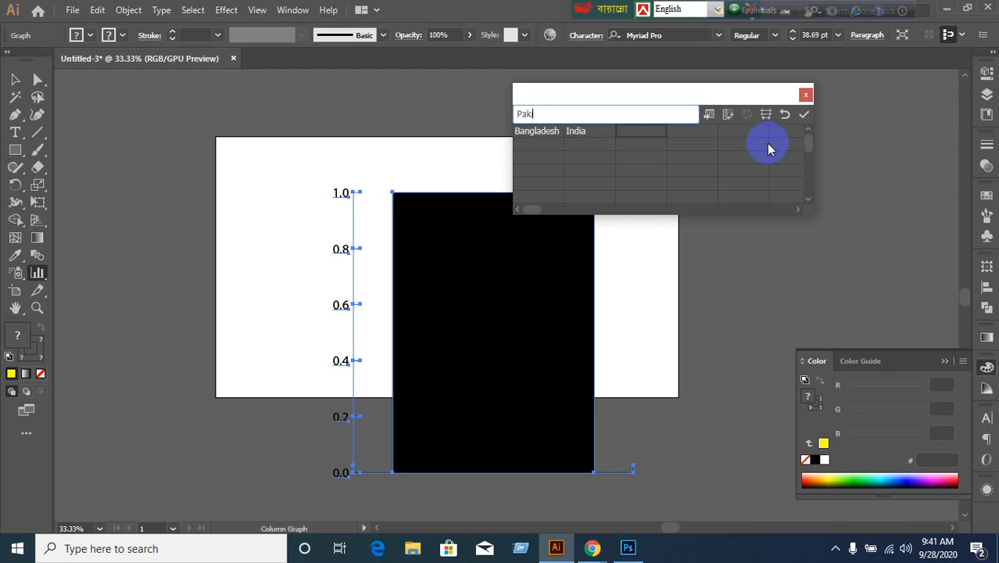
pyautogui.press('Tab')
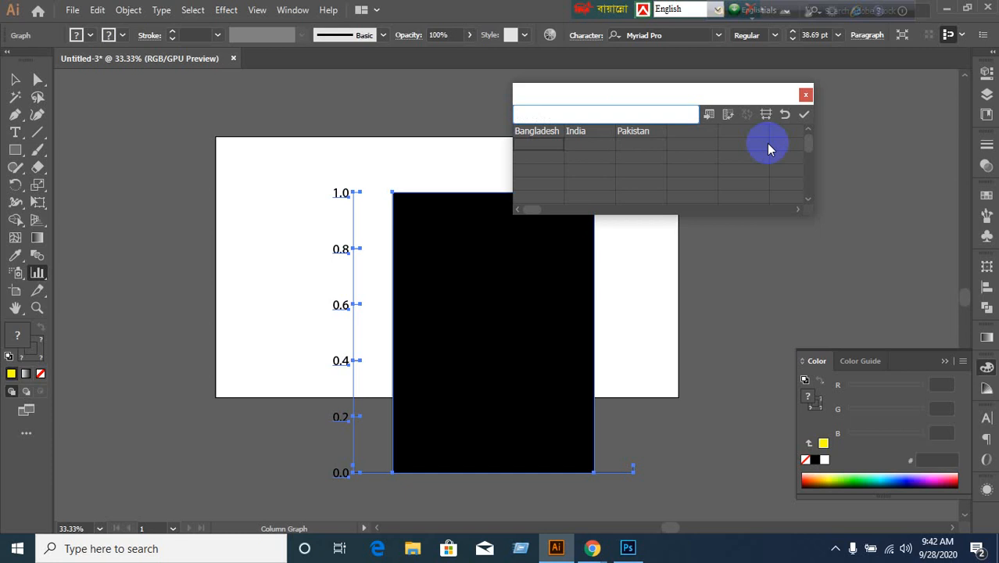
# Step: Enter 100, 200 and 300 beneath Bangladesh, India and Pakistan, apply the data and close the data window
pyautogui.write('100')
pyautogui.press('Tab')
pyautogui.write('200')
pyautogui.press('Tab')
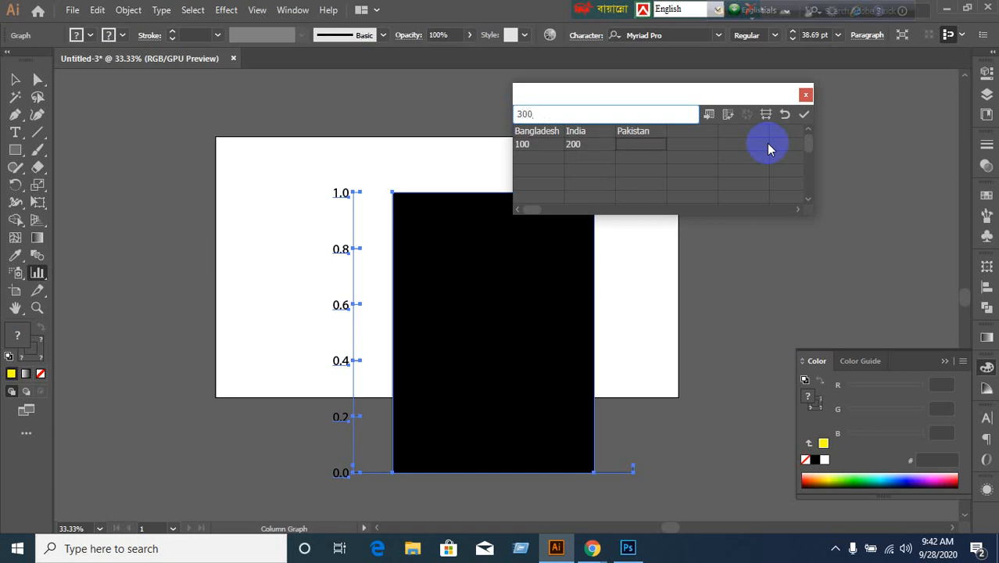
pyautogui.write('300')
pyautogui.click(803, 114)
pyautogui.click(658, 108)
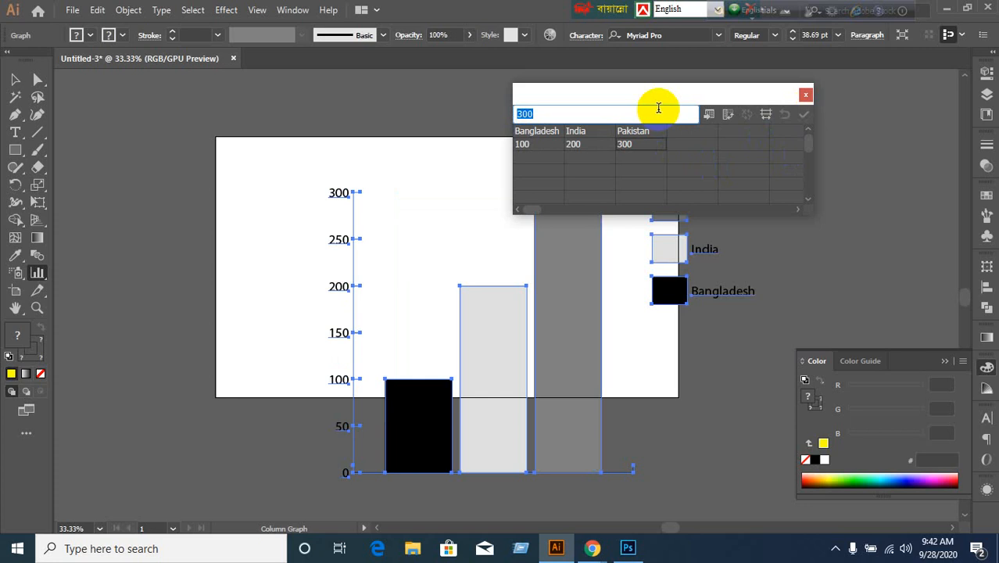
pyautogui.click(659, 98)
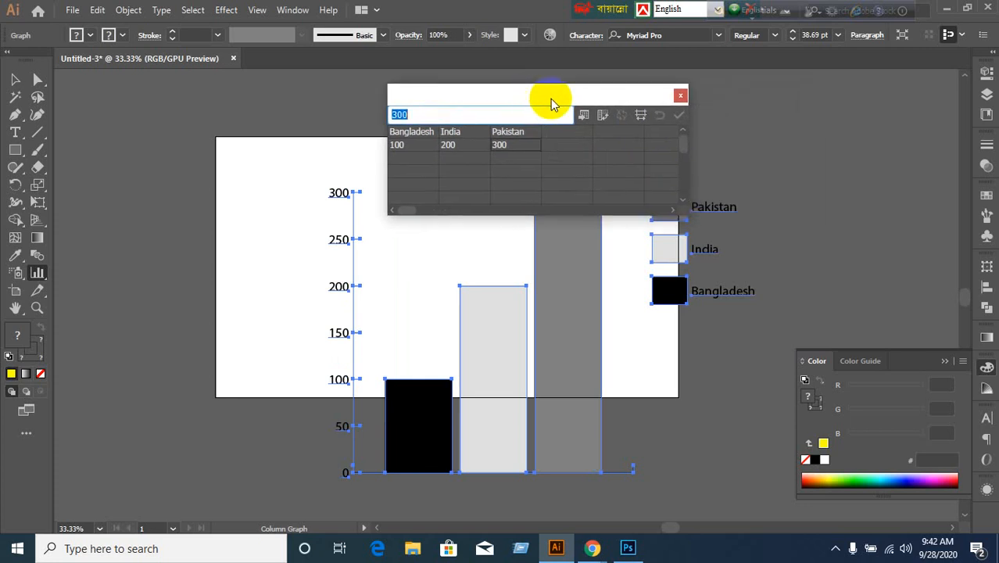
pyautogui.click(680, 95)
# Step: Try a red fill on only the Pakistan legend box using Direct Selection, and undo it
pyautogui.click(14, 81)
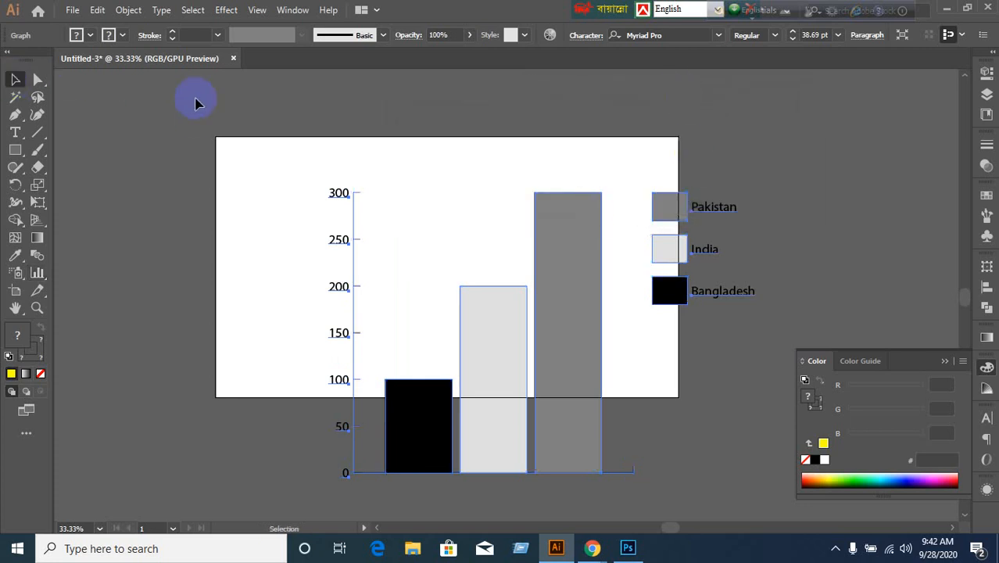
pyautogui.moveTo(303, 177); pyautogui.dragTo(535, 295)
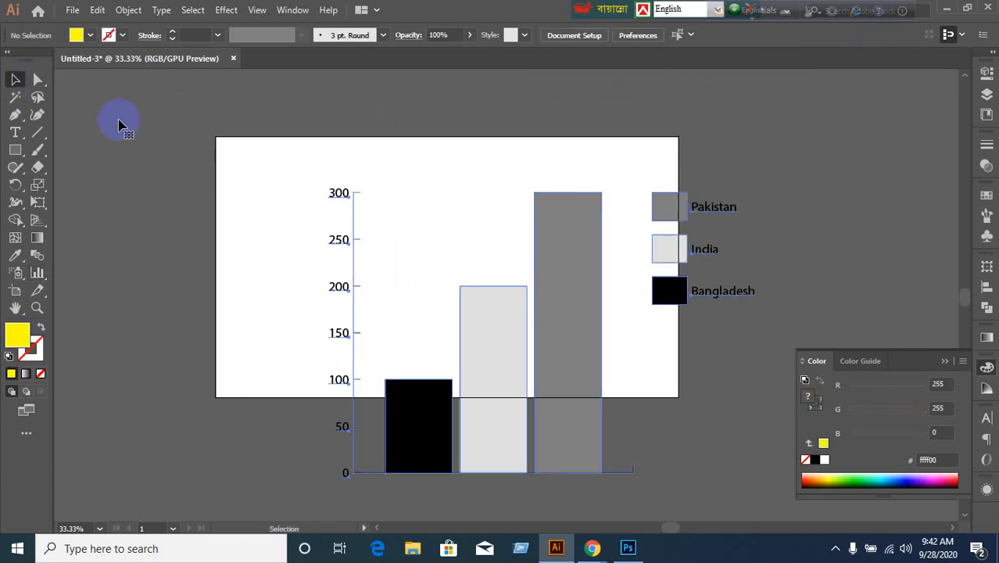
pyautogui.moveTo(45, 88); pyautogui.dragTo(86, 79)
pyautogui.click(724, 165)
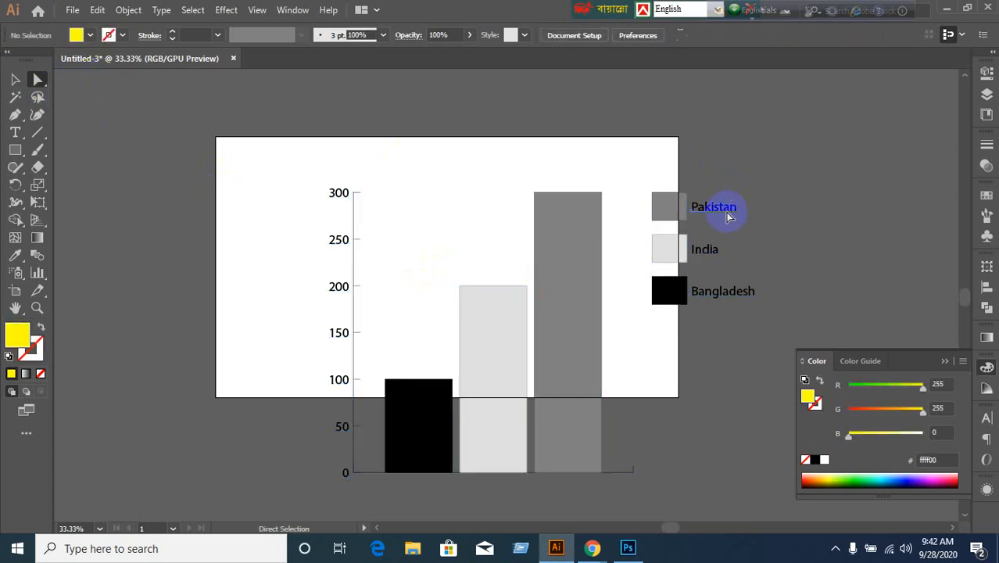
pyautogui.click(727, 216)
pyautogui.click(661, 208)
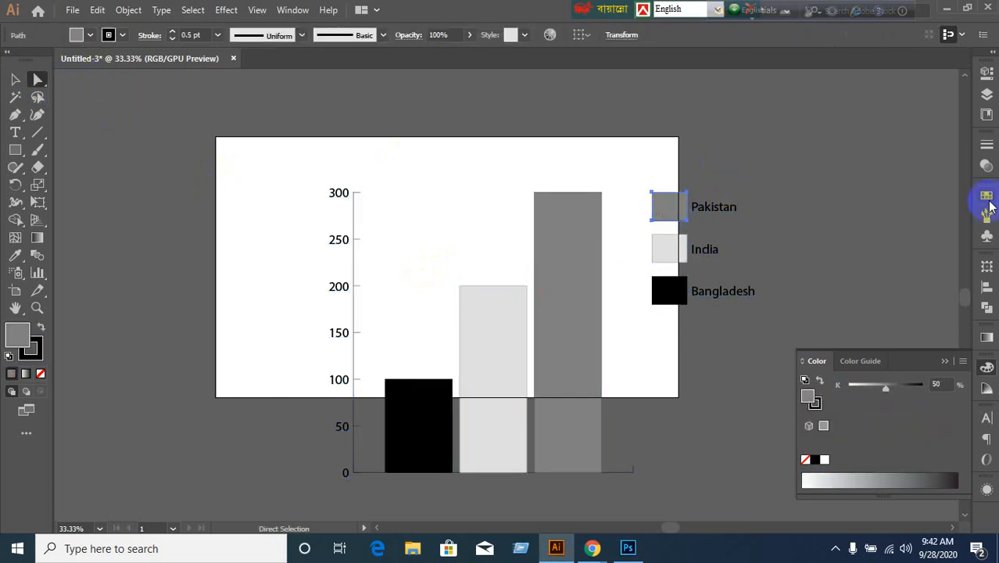
pyautogui.click(986, 197)
pyautogui.click(847, 235)
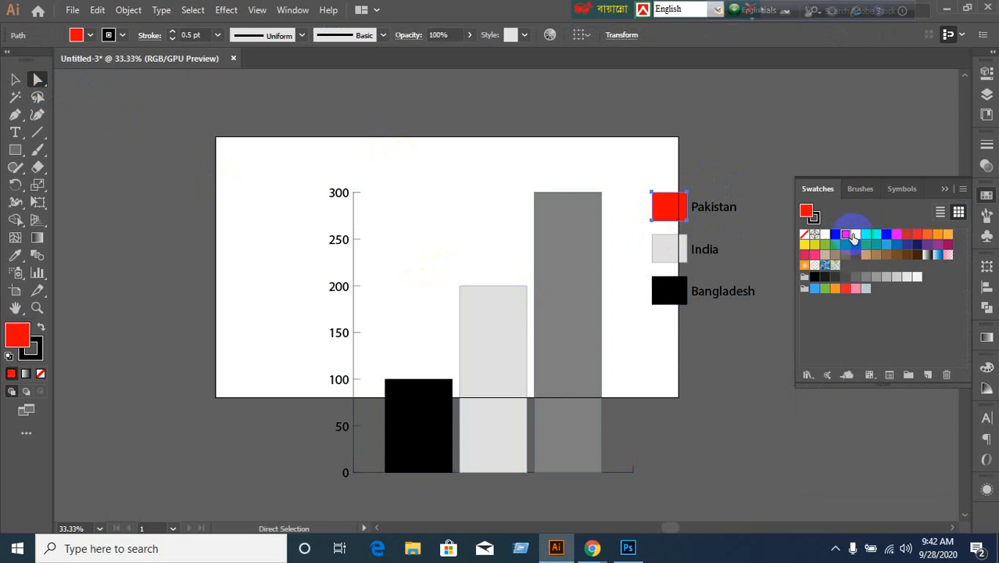
pyautogui.hotkey('ctrl', 'z')
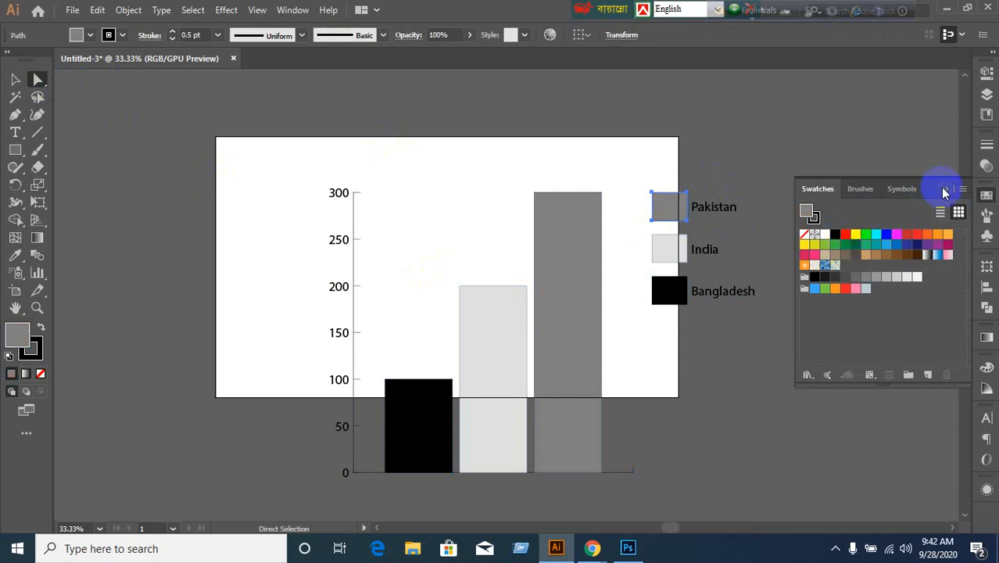
pyautogui.click(944, 191)
# Step: Select the whole column graph, try setting its value axis to On Right Side, and undo the change
pyautogui.click(15, 79)
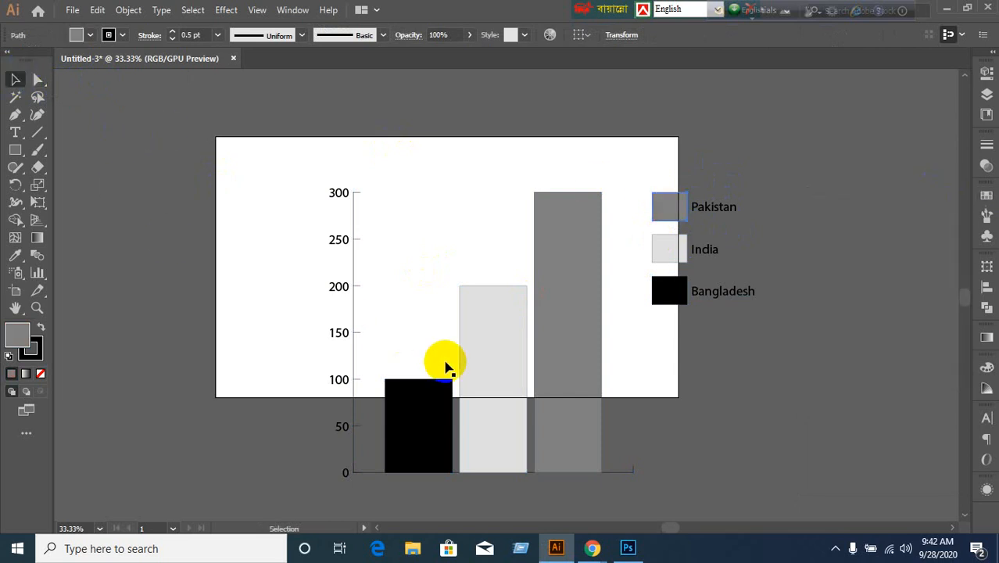
pyautogui.click(483, 368)
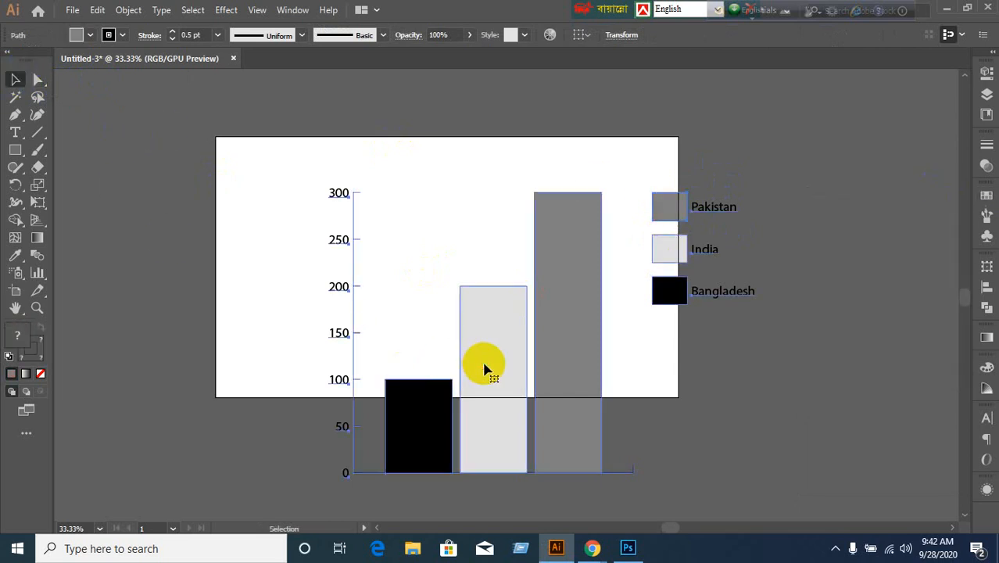
pyautogui.click(38, 273)
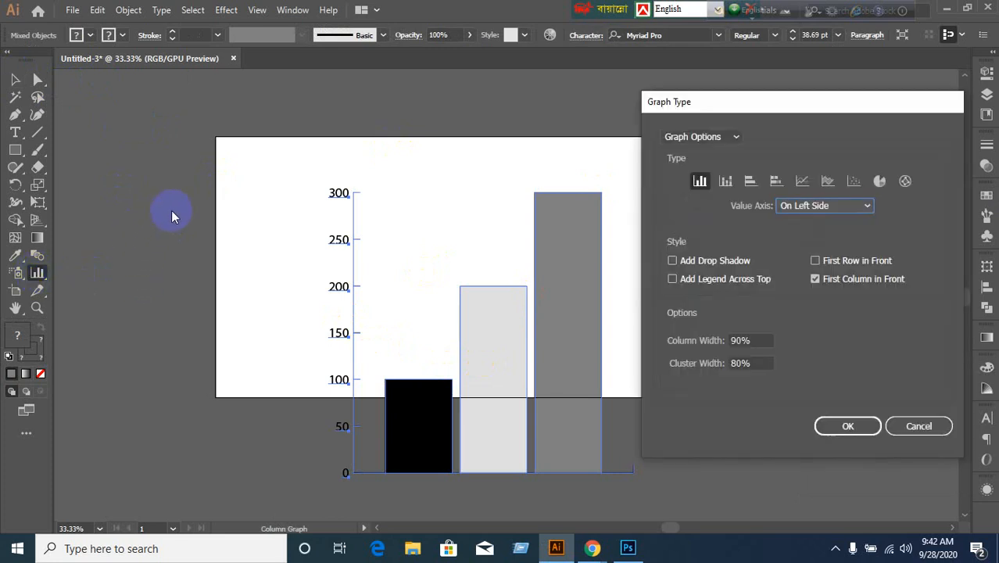
pyautogui.click(866, 207)
pyautogui.click(822, 238)
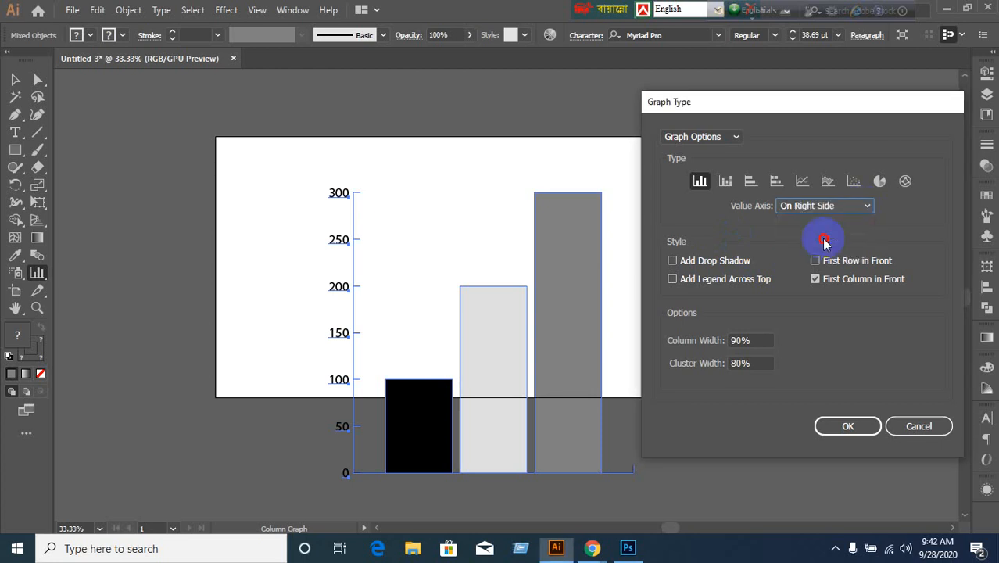
pyautogui.click(864, 429)
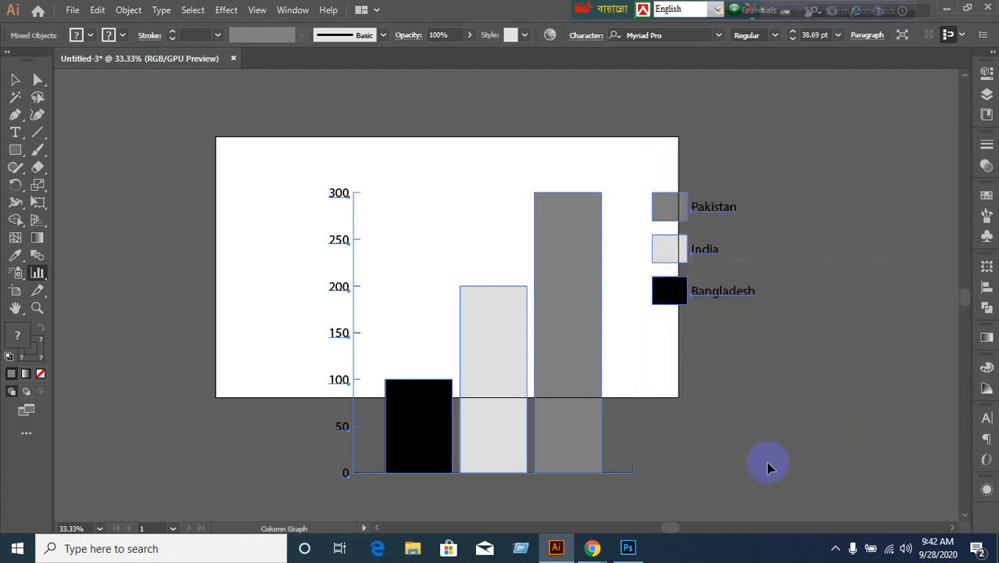
pyautogui.hotkey('ctrl', 'z')
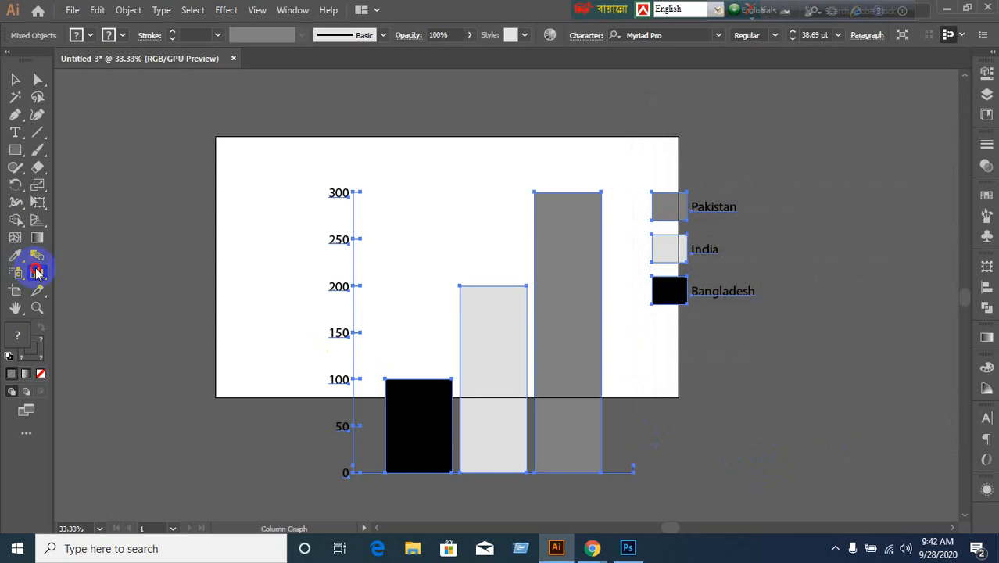
# Step: Apply the On Right Side value axis to the selected graph once more and undo it
pyautogui.doubleClick(36, 272)
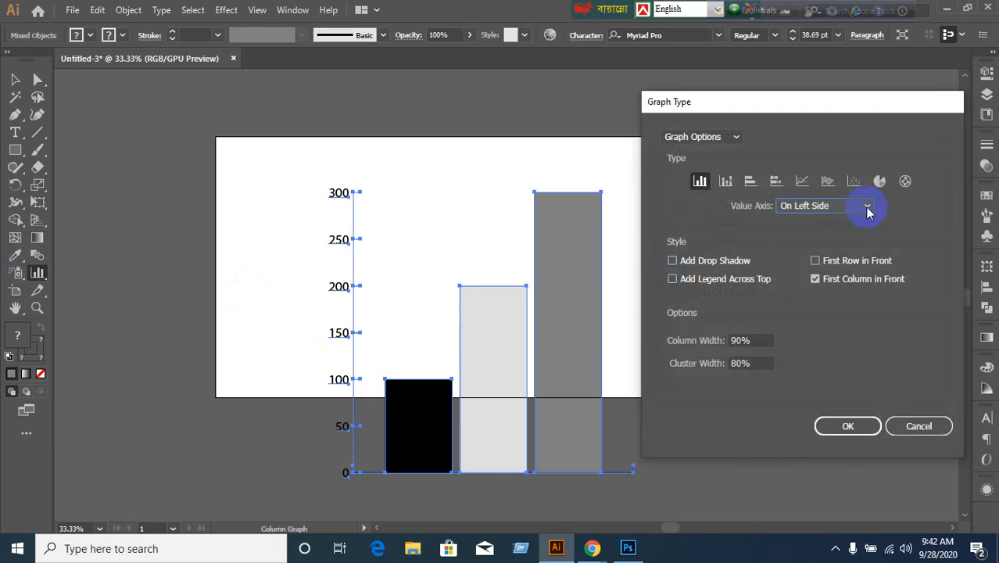
pyautogui.click(867, 208)
pyautogui.click(854, 234)
pyautogui.click(857, 425)
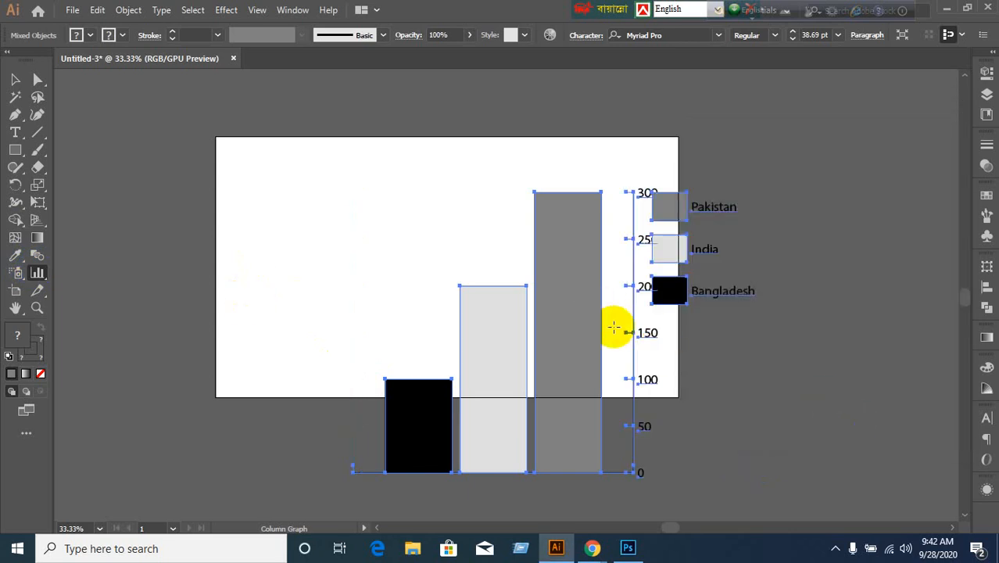
pyautogui.hotkey('ctrl', 'z')
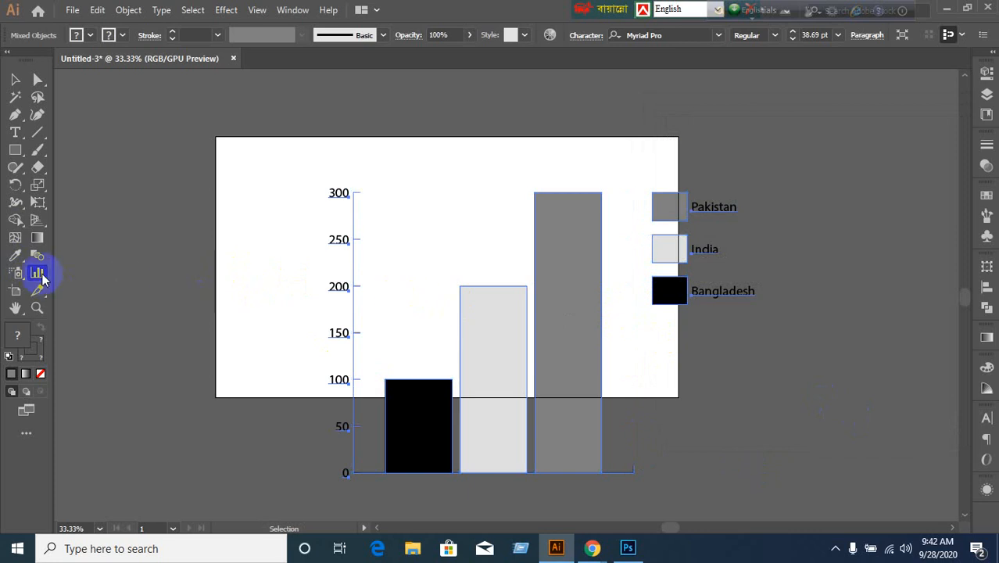
pyautogui.click(42, 277)
pyautogui.doubleClick(42, 276)
pyautogui.click(922, 426)
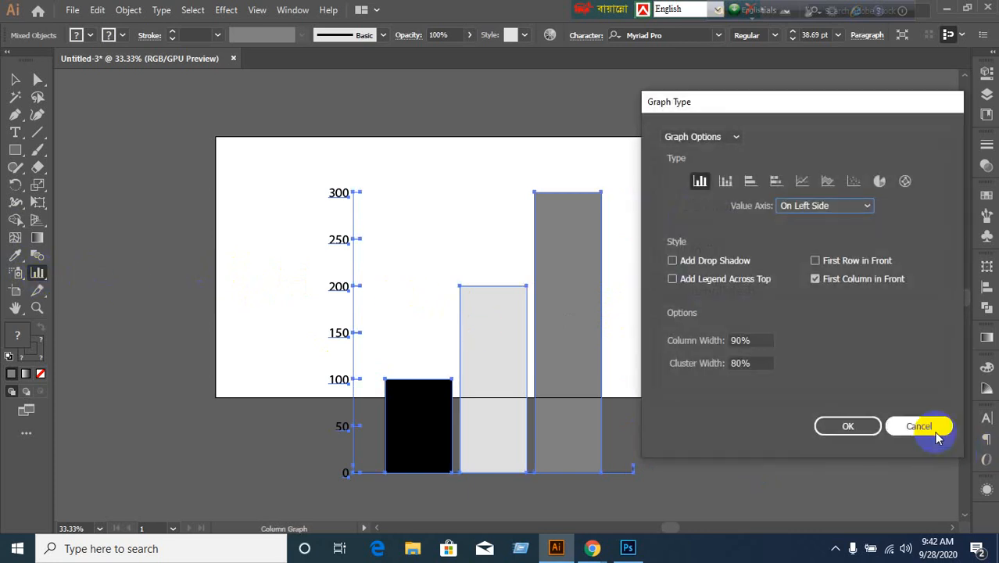
# Step: Reselect the whole column graph with the Selection tool and change its graph type to Stacked Column
pyautogui.click(15, 79)
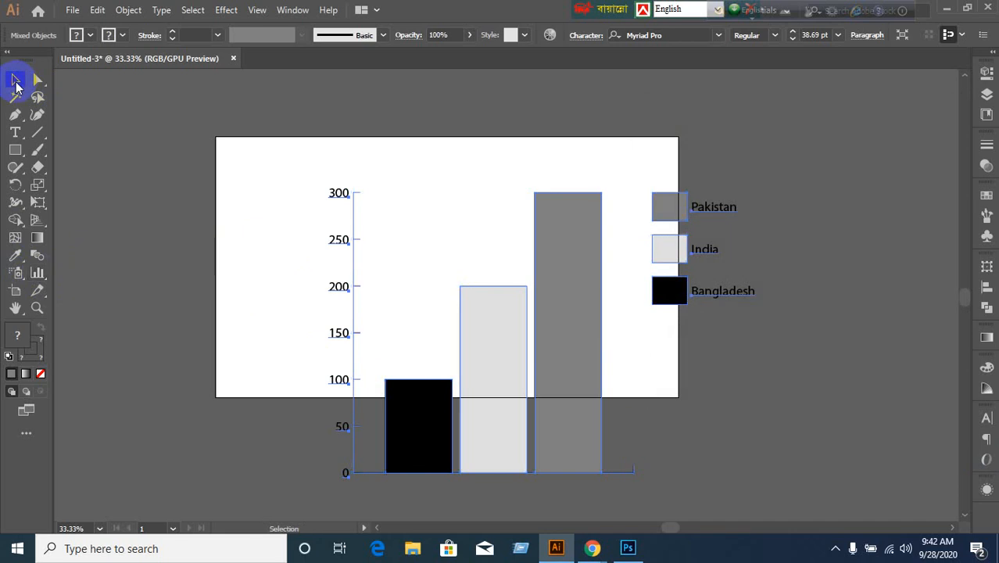
pyautogui.click(212, 257)
pyautogui.click(504, 376)
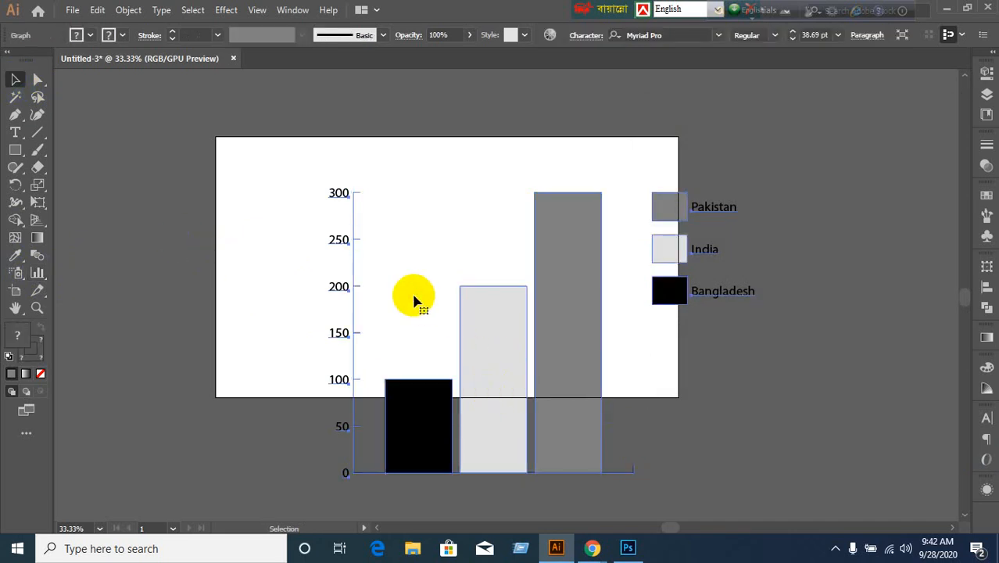
pyautogui.click(37, 275)
pyautogui.doubleClick(36, 277)
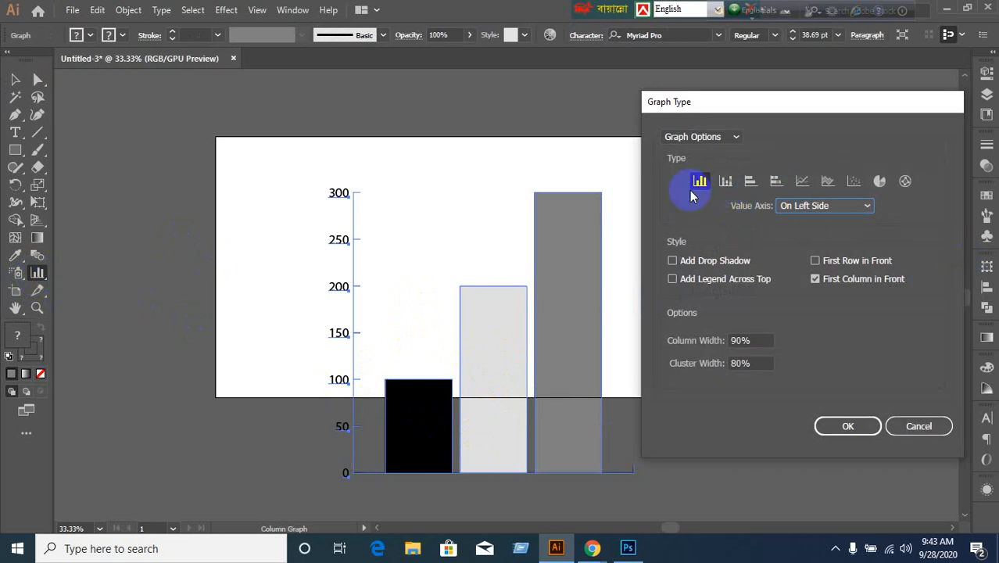
pyautogui.click(726, 183)
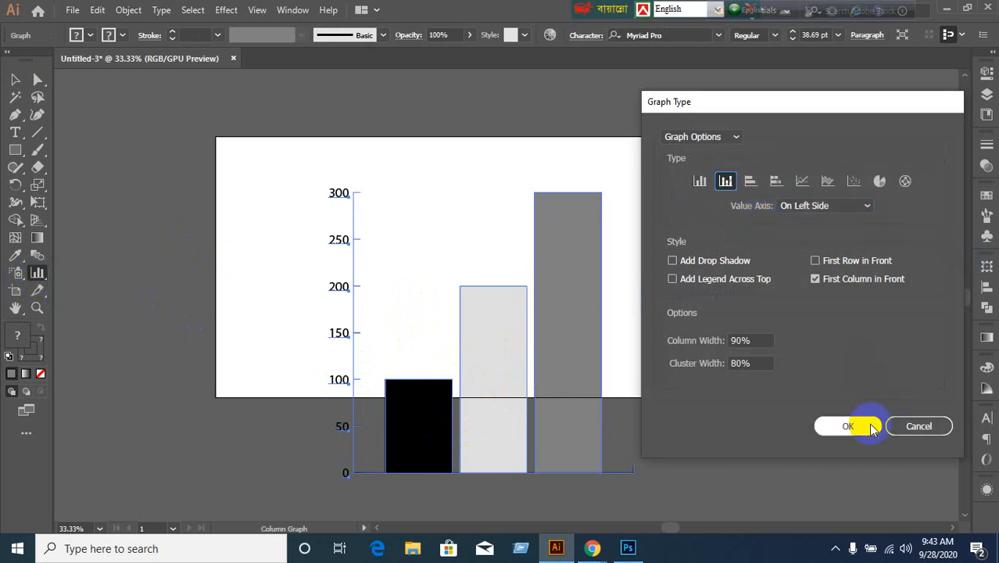
pyautogui.click(844, 424)
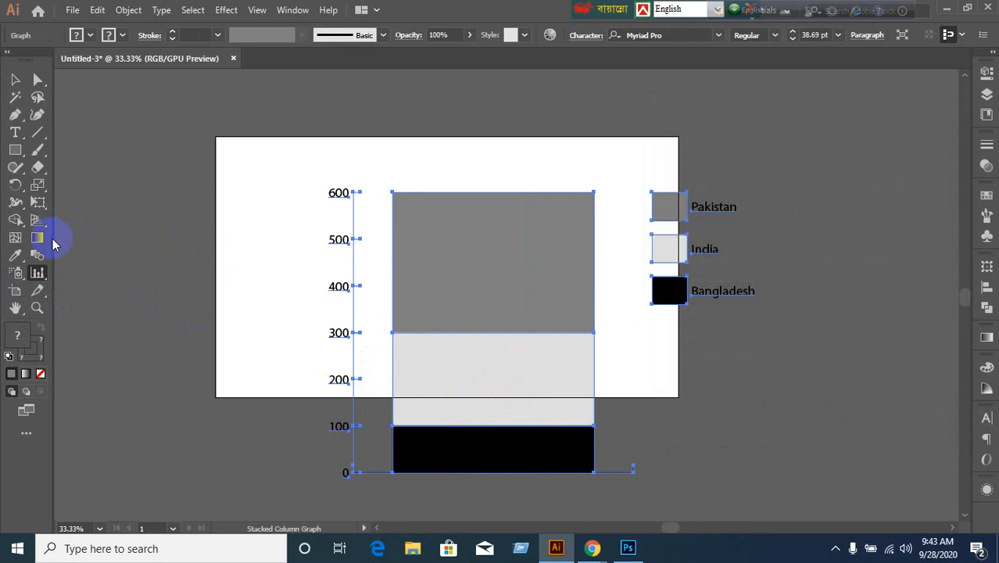
# Step: Convert the selected graph to the Bar type, applying it, and follow with the Stacked Bar type
pyautogui.doubleClick(37, 274)
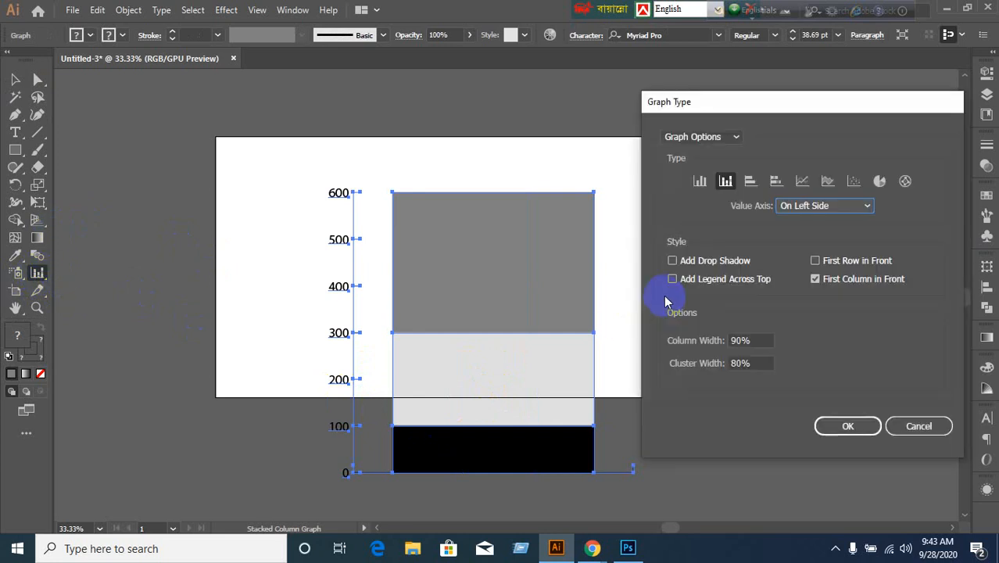
pyautogui.click(750, 185)
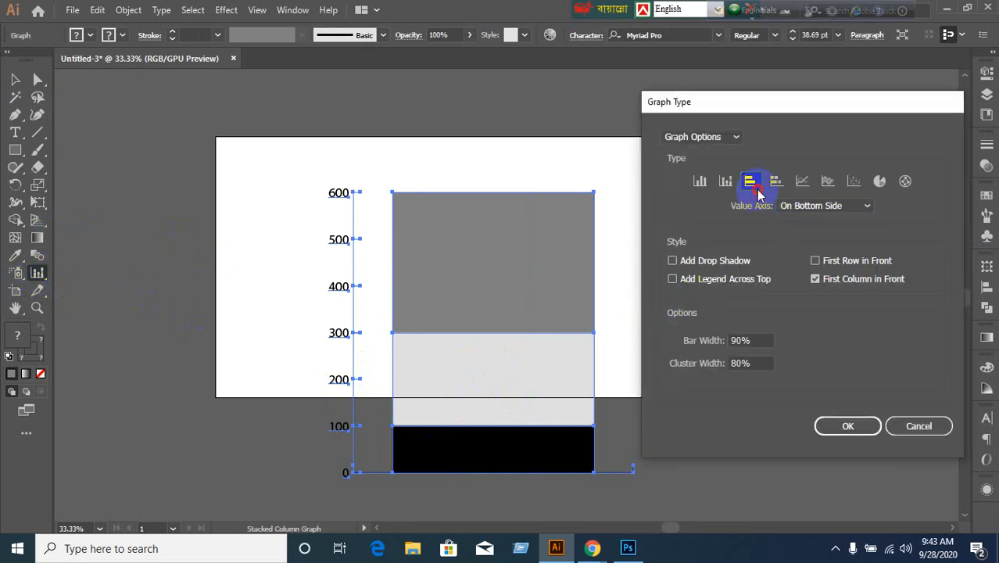
pyautogui.click(831, 426)
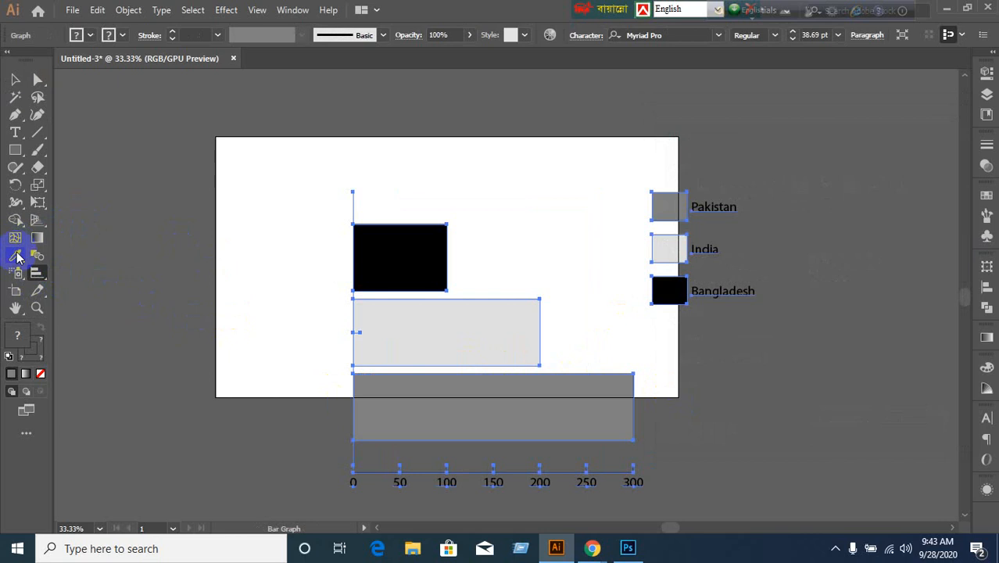
pyautogui.doubleClick(36, 275)
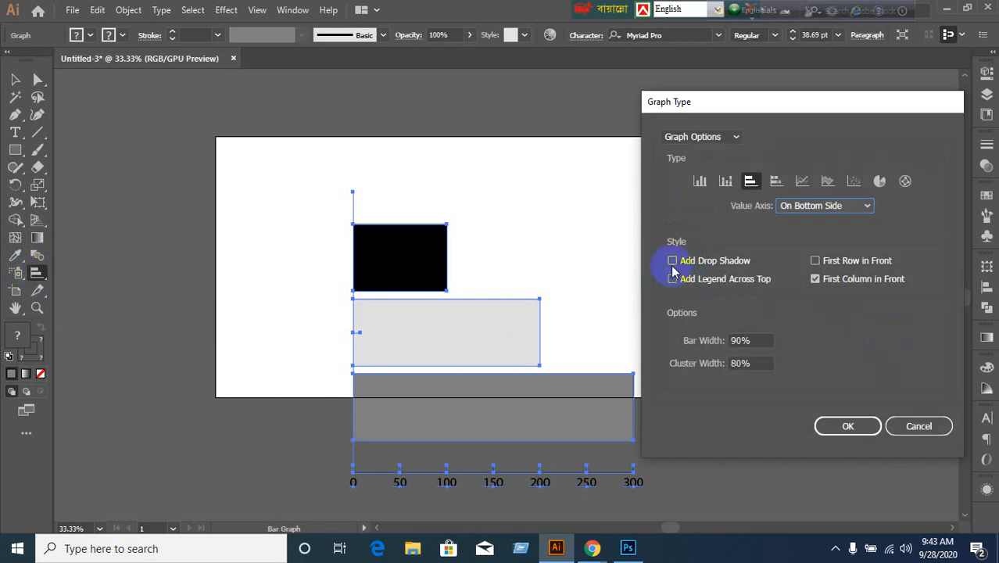
pyautogui.click(774, 182)
pyautogui.click(847, 425)
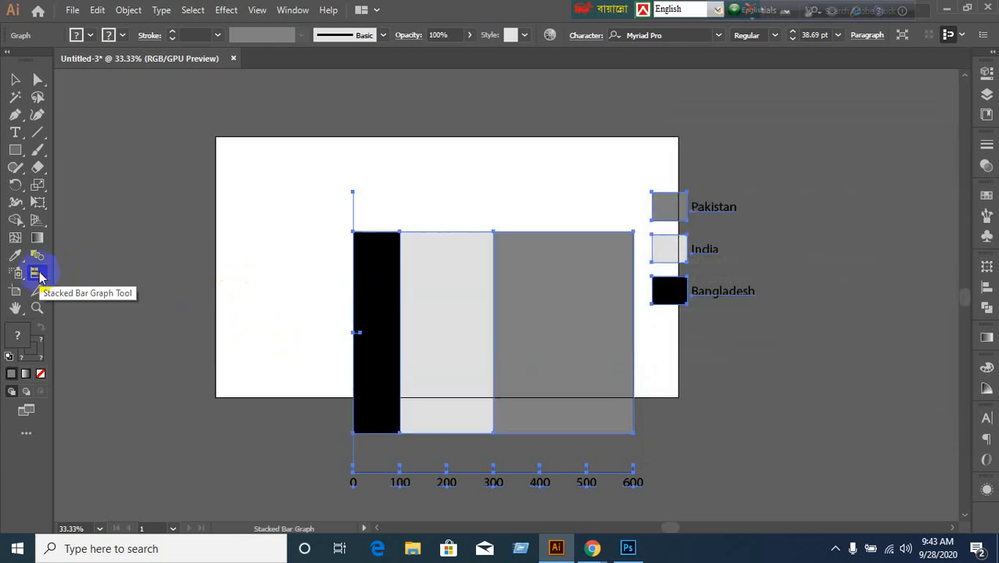
# Step: Convert the selected graph to the Line type, applying it, and follow with the Area type
pyautogui.doubleClick(38, 275)
pyautogui.click(809, 187)
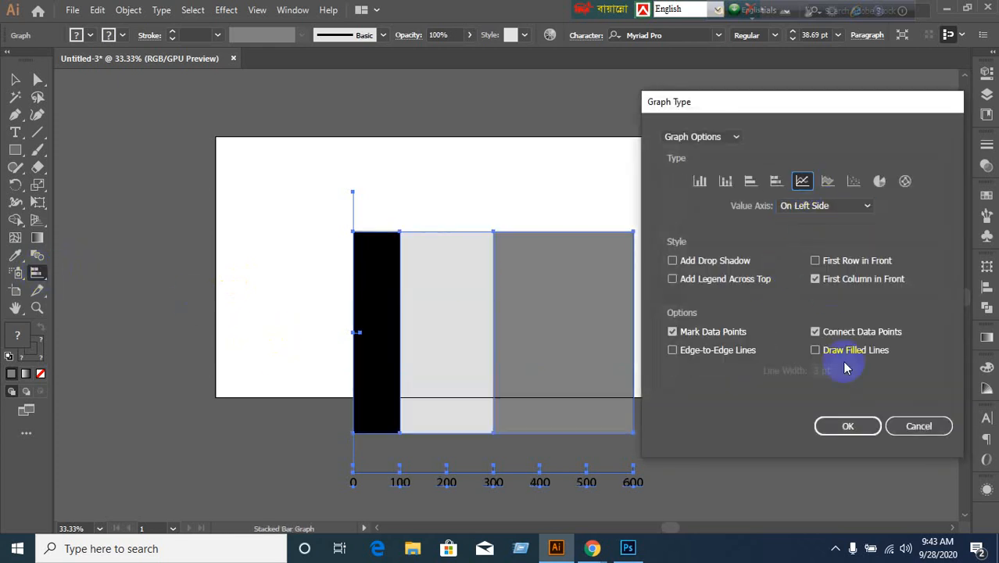
pyautogui.click(847, 425)
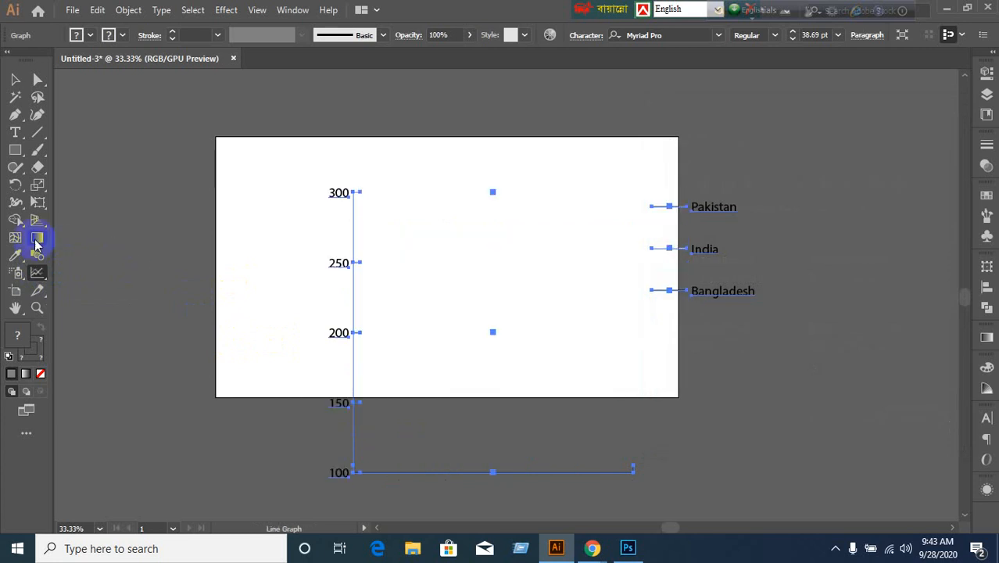
pyautogui.doubleClick(38, 273)
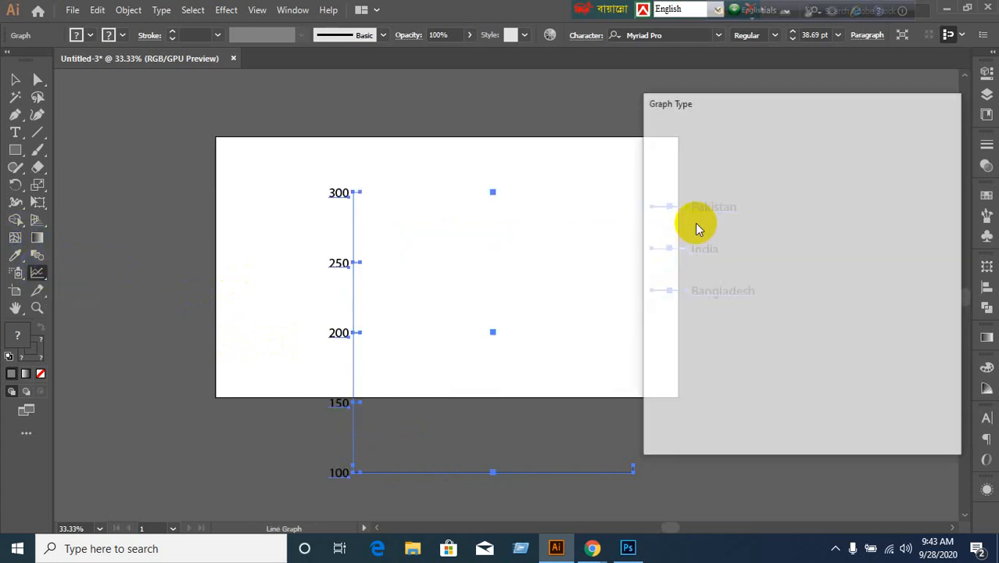
pyautogui.click(828, 181)
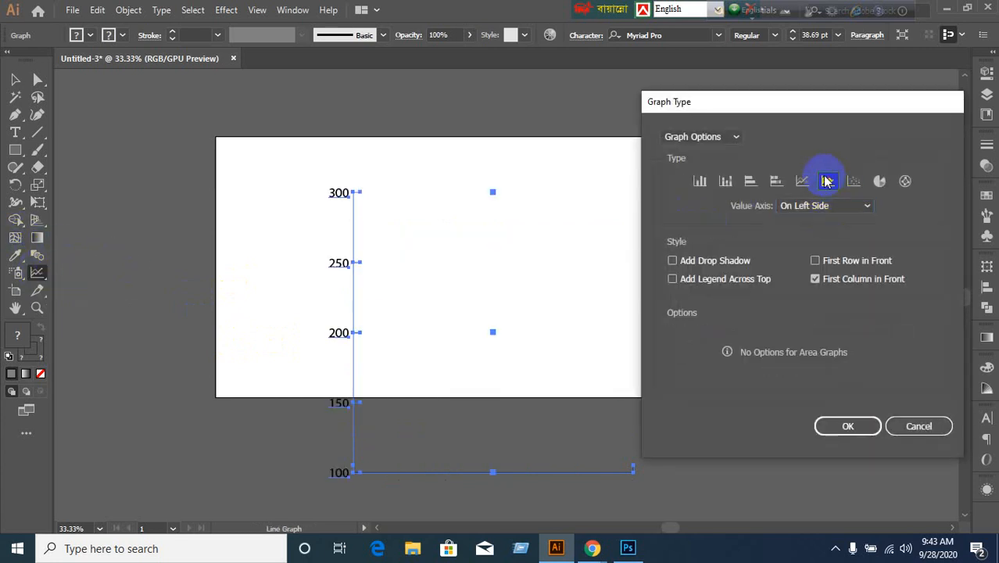
pyautogui.click(844, 426)
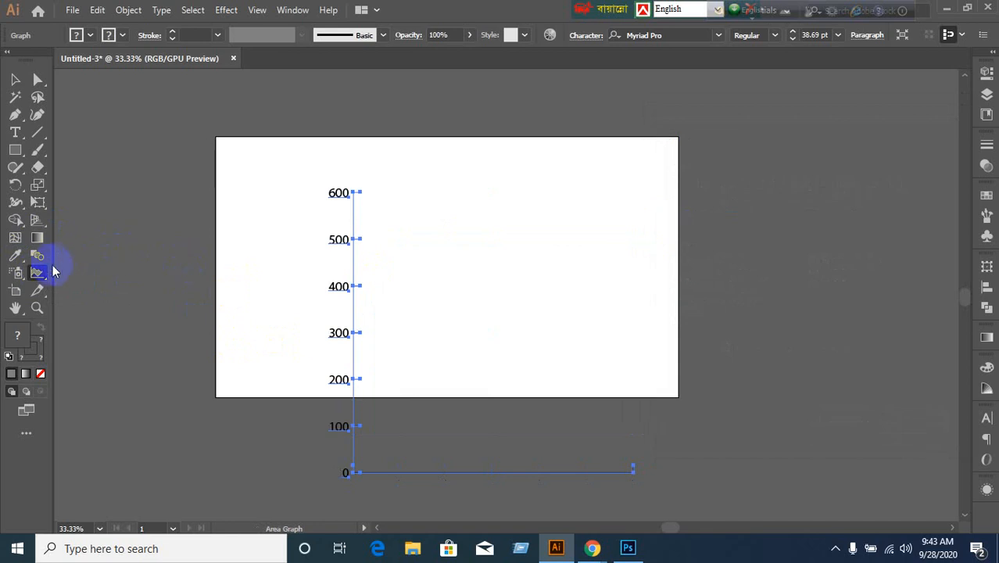
# Step: Change the area graph back to the Column graph type, leaving its value axis choice alone
pyautogui.doubleClick(39, 272)
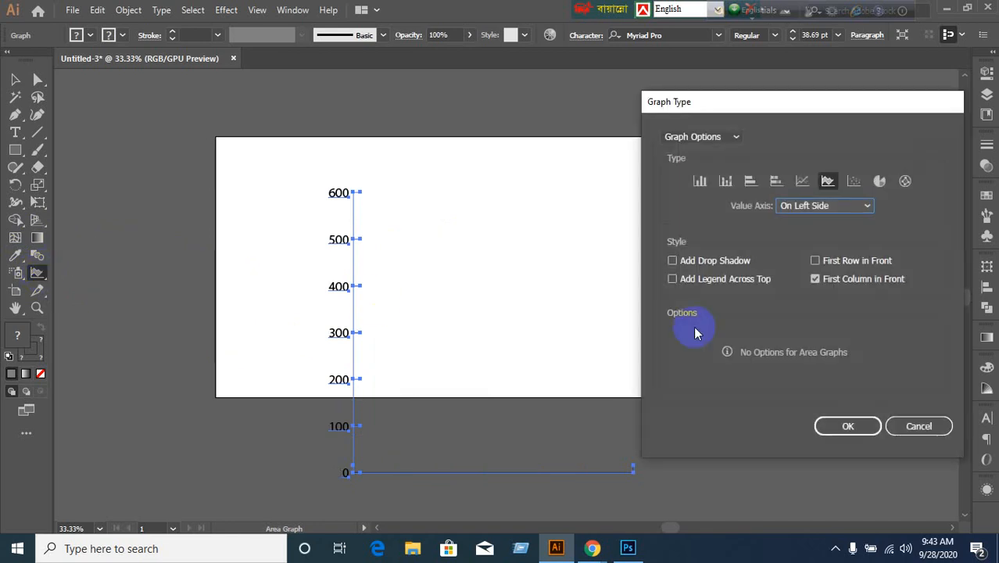
pyautogui.click(867, 207)
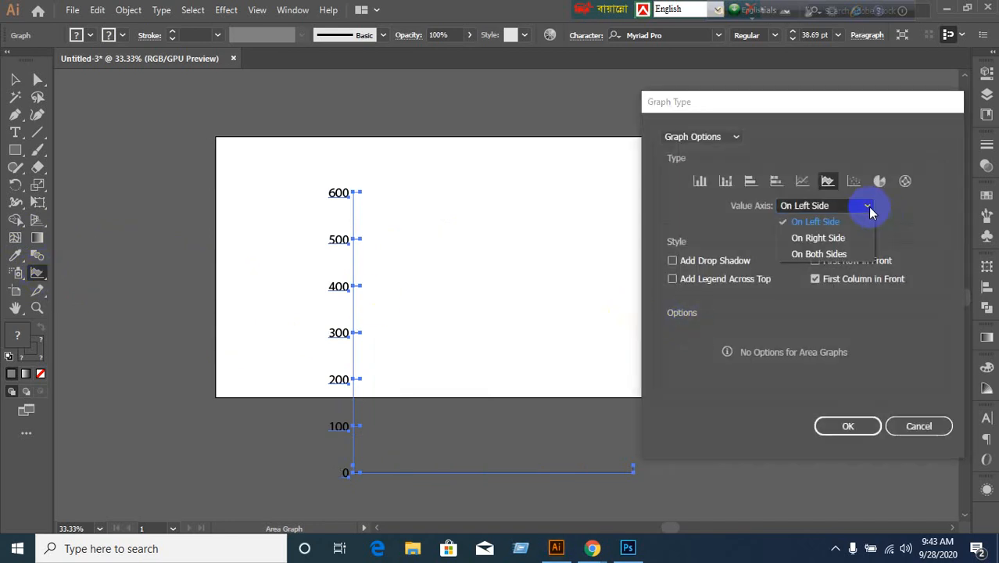
pyautogui.click(732, 204)
pyautogui.click(700, 180)
pyautogui.click(830, 428)
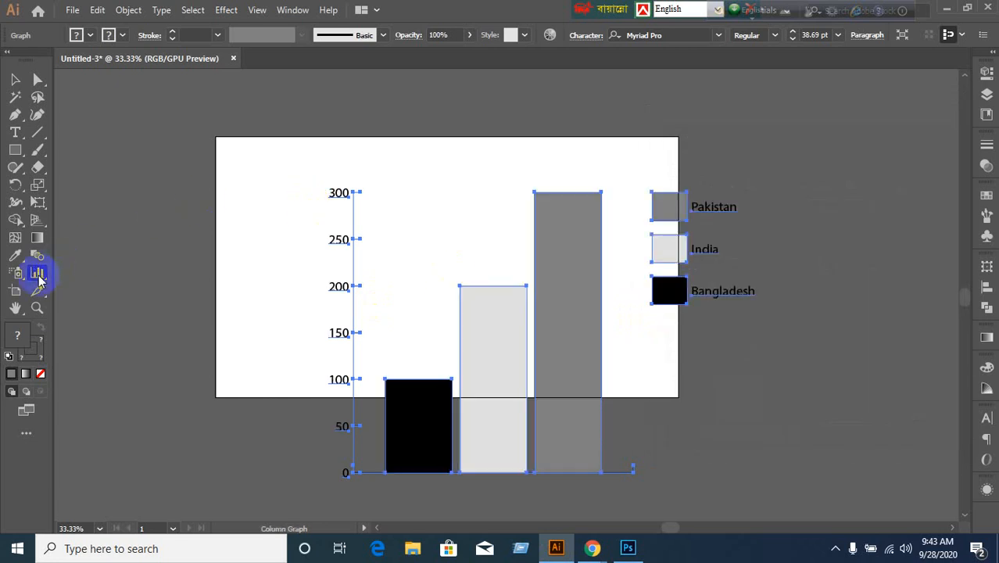
# Step: Set the selected column graph's value axis to On Both Sides
pyautogui.doubleClick(37, 275)
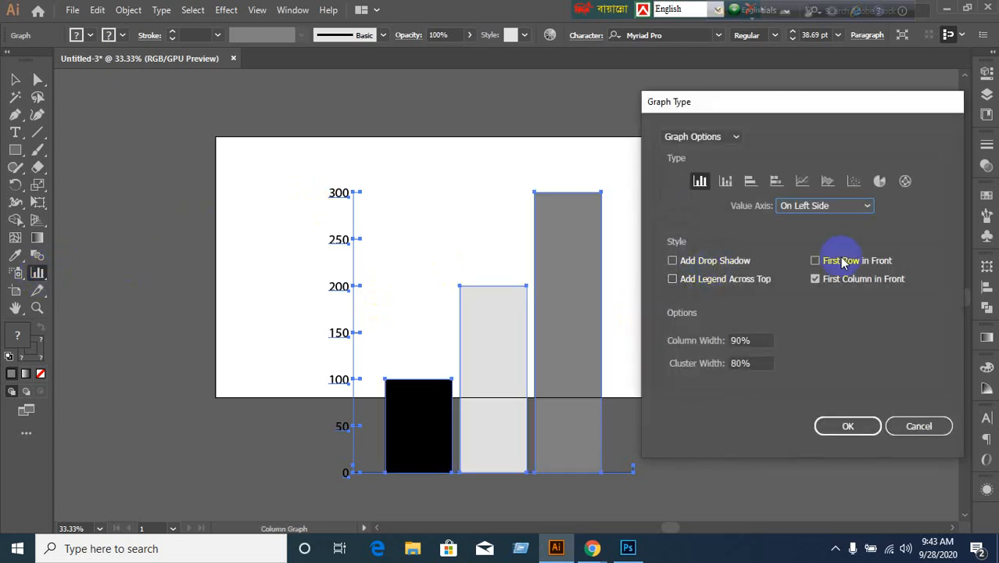
pyautogui.click(868, 207)
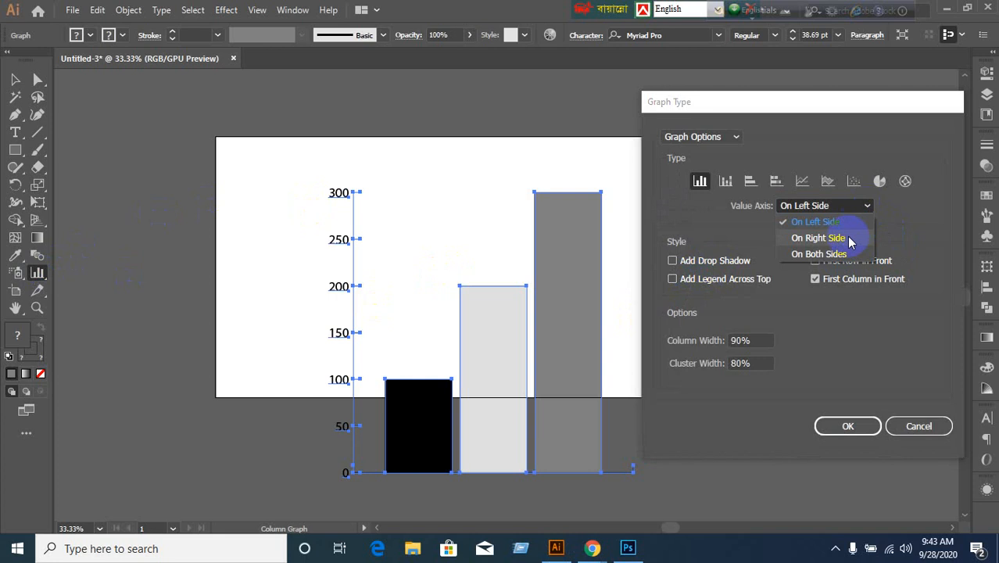
pyautogui.click(820, 254)
pyautogui.click(838, 424)
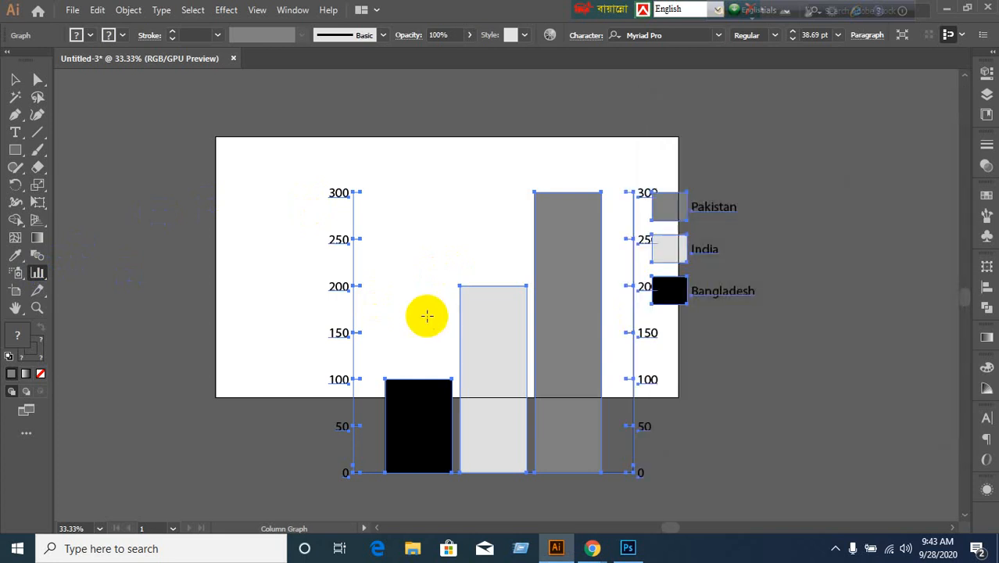
# Step: Select the column graph together with its legend using the Selection tool and delete it from the artboard
pyautogui.click(15, 79)
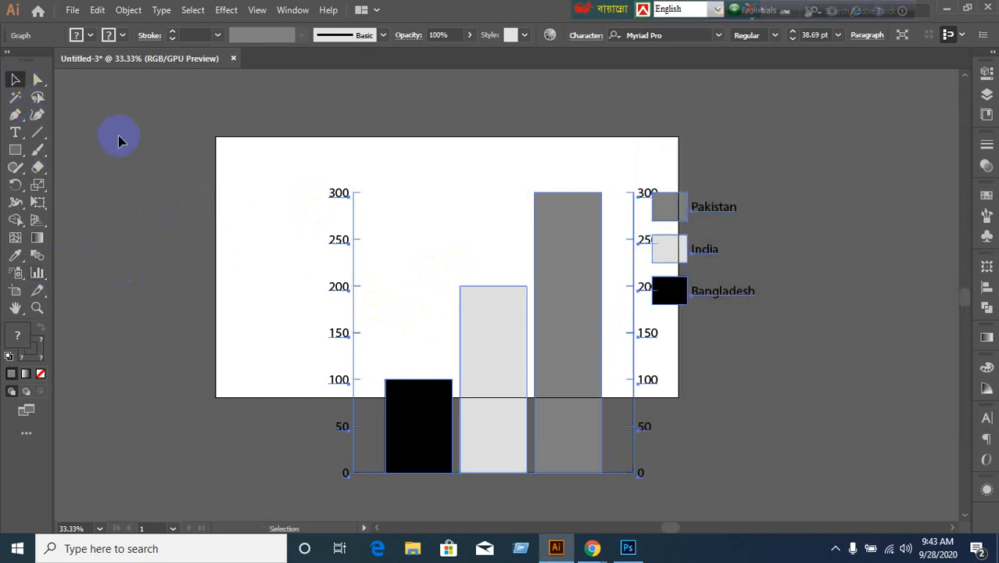
pyautogui.click(207, 170)
pyautogui.moveTo(922, 420); pyautogui.dragTo(755, 440)
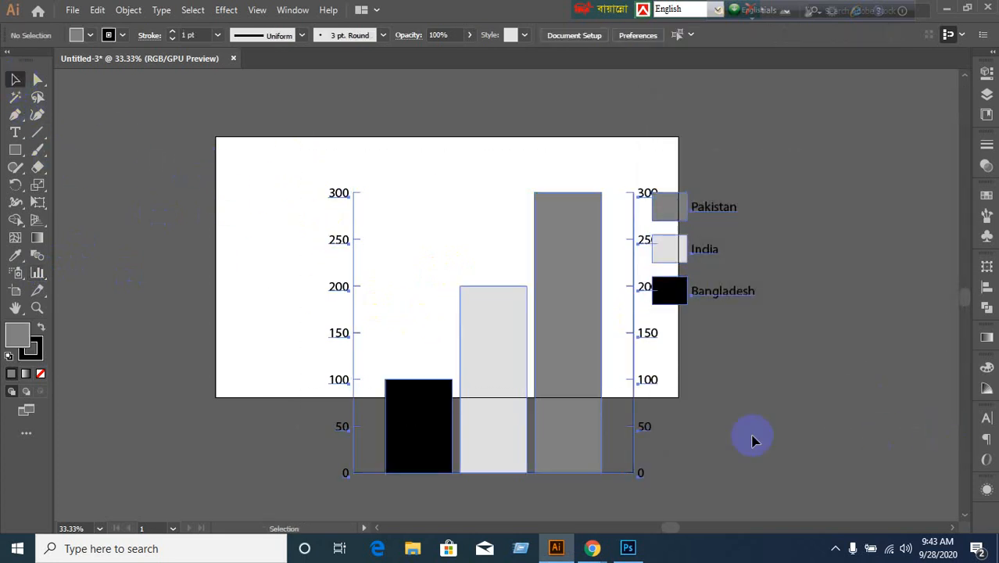
pyautogui.press('Delete')
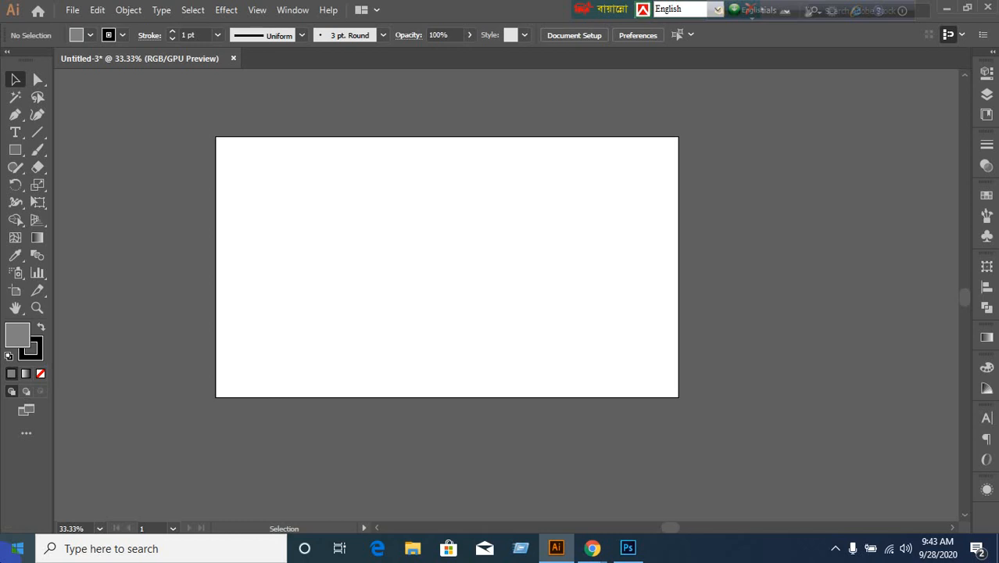
# Step: Switch to the Google Meet call and move the two floating language toolbars clear of the browser's window controls
pyautogui.click(945, 10)
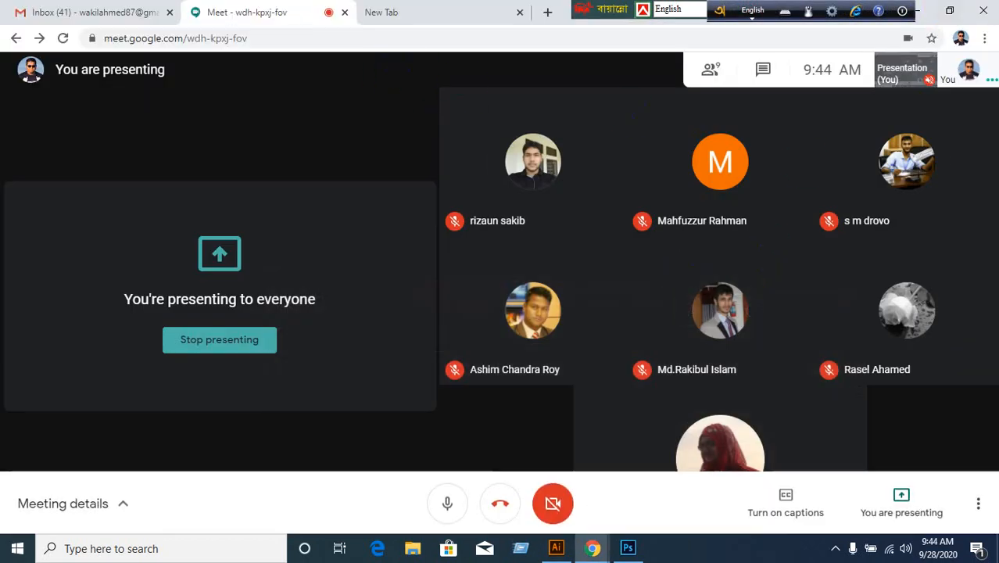
pyautogui.moveTo(577, 7); pyautogui.dragTo(302, 8)
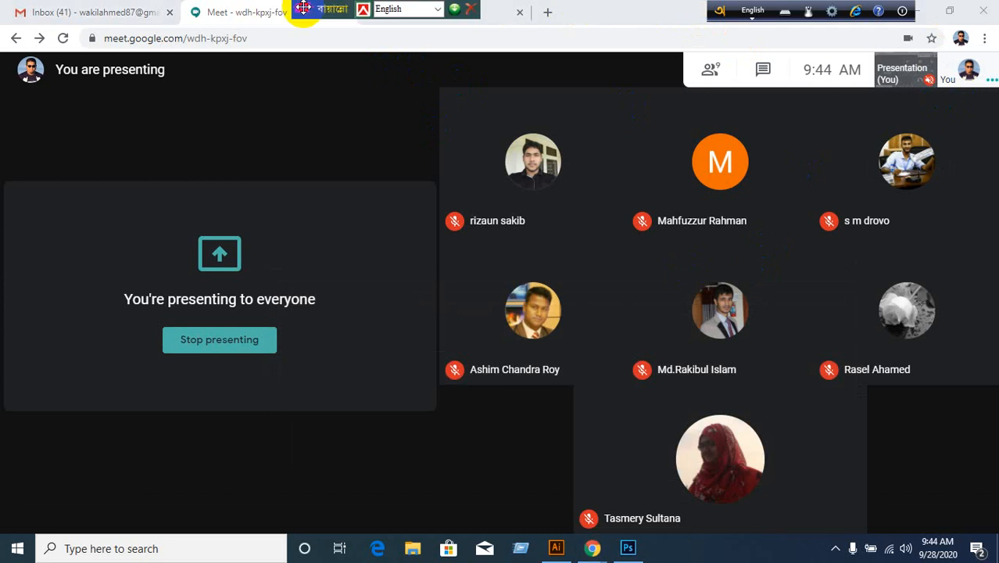
pyautogui.moveTo(715, 10); pyautogui.dragTo(501, 7)
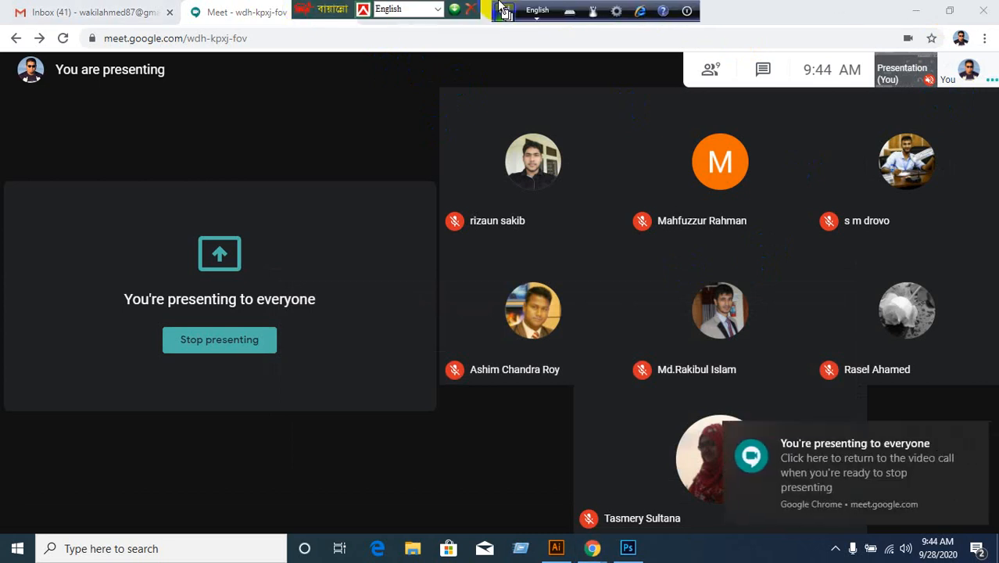
pyautogui.click(911, 16)
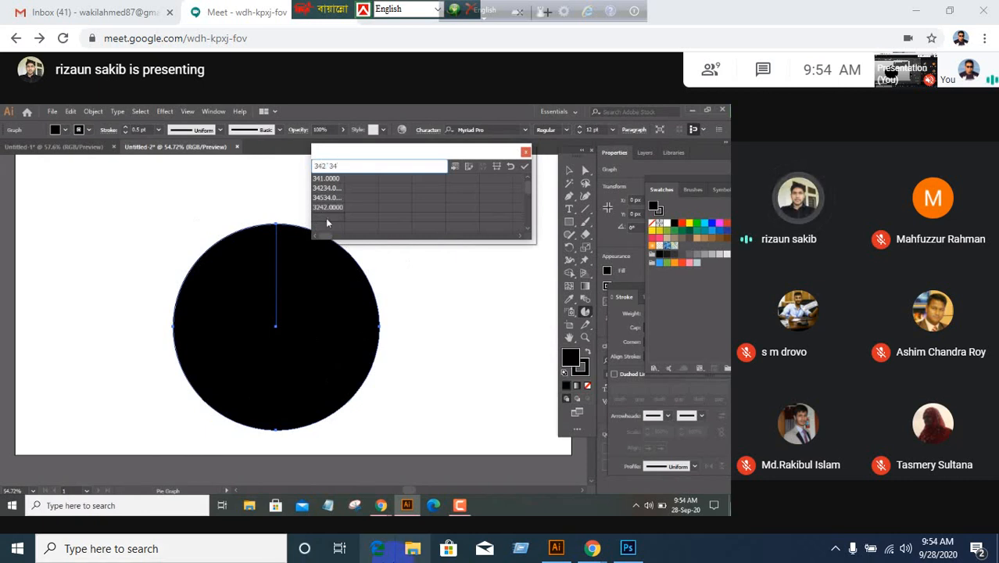
# Step: Return from the Google Meet call to the empty Illustrator document and set the stroke color to None
pyautogui.moveTo(557, 551)
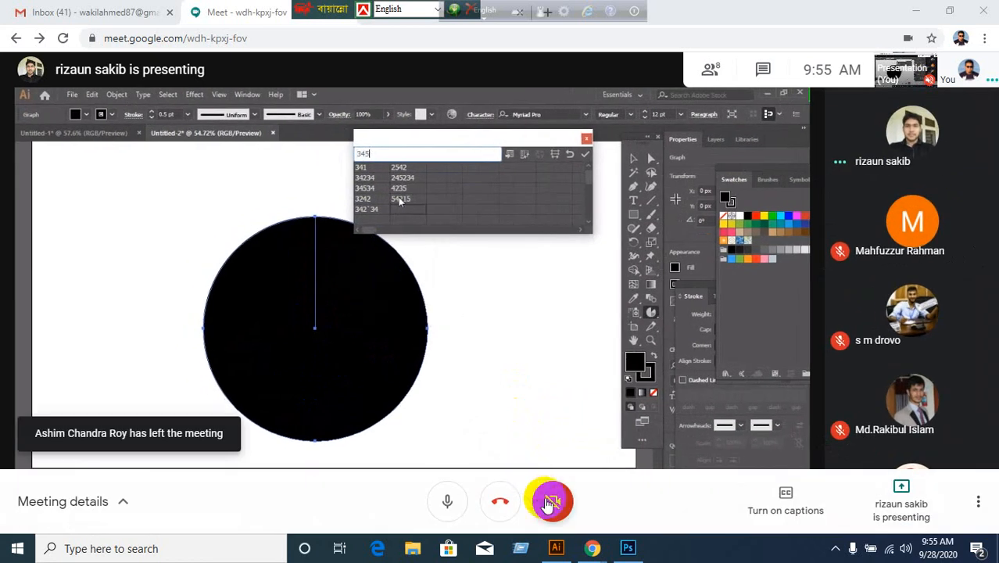
pyautogui.click(555, 548)
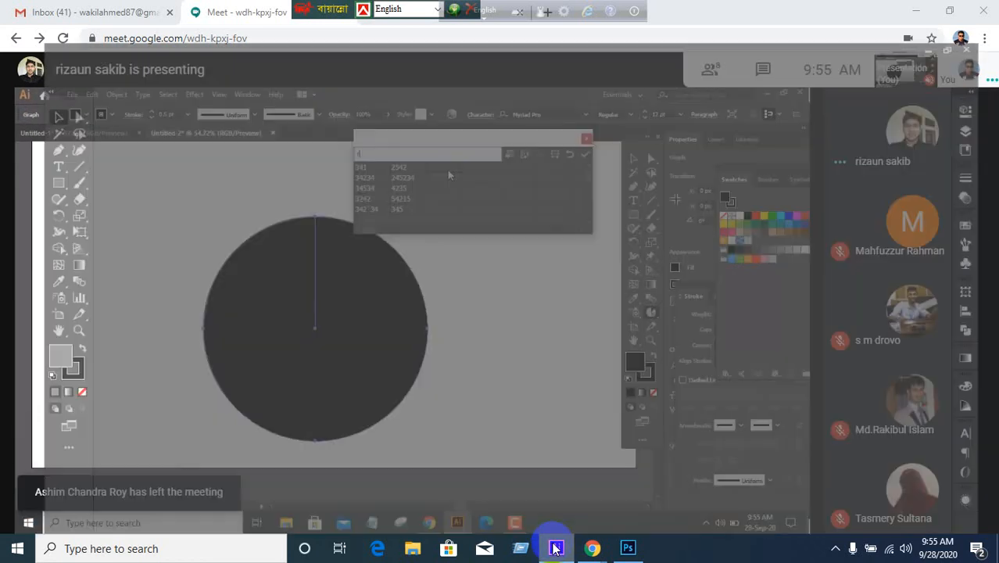
pyautogui.click(555, 548)
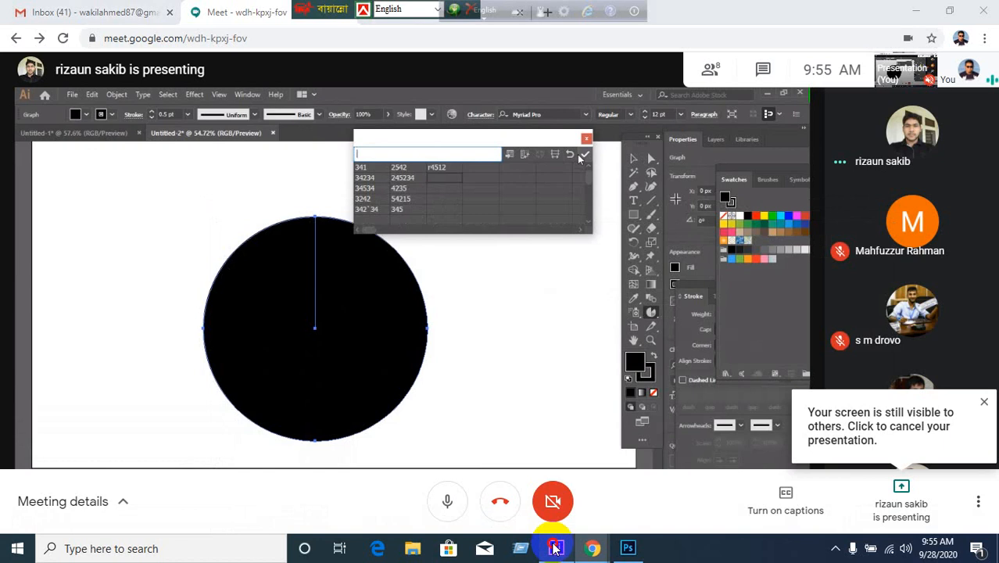
pyautogui.click(556, 548)
pyautogui.click(35, 351)
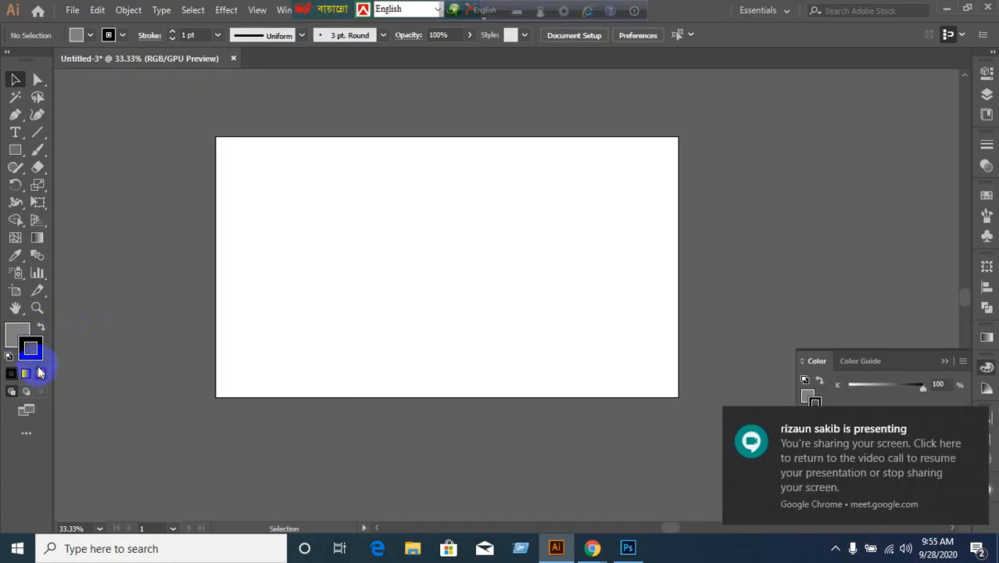
pyautogui.click(40, 373)
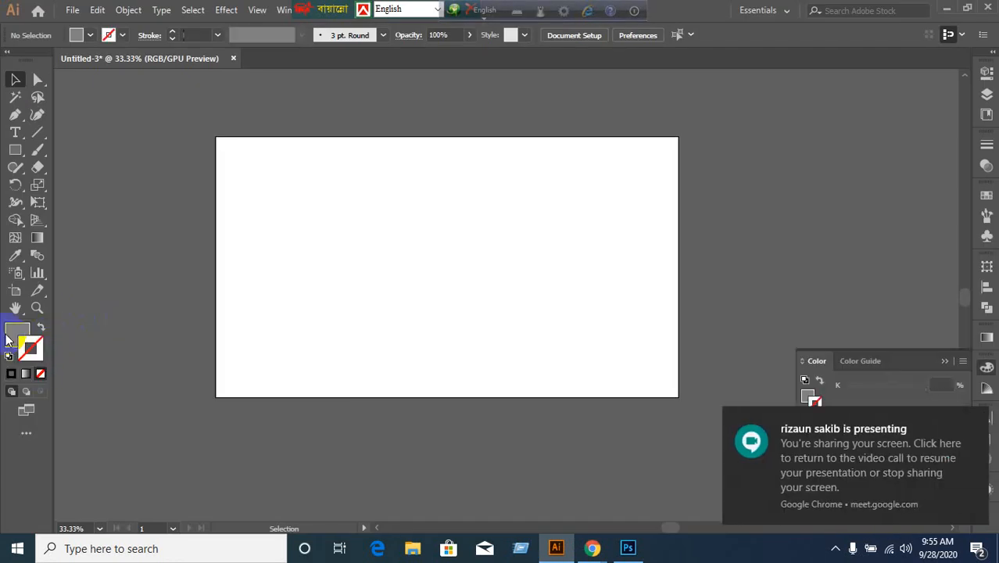
# Step: Check the student's shared pie graph in the Google Meet call and return to Illustrator
pyautogui.click(593, 547)
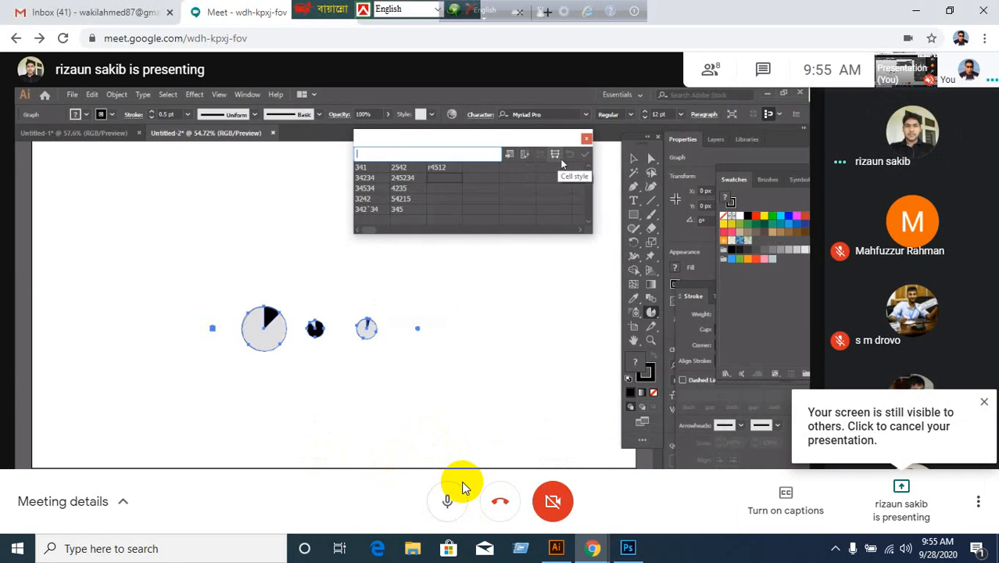
pyautogui.click(556, 548)
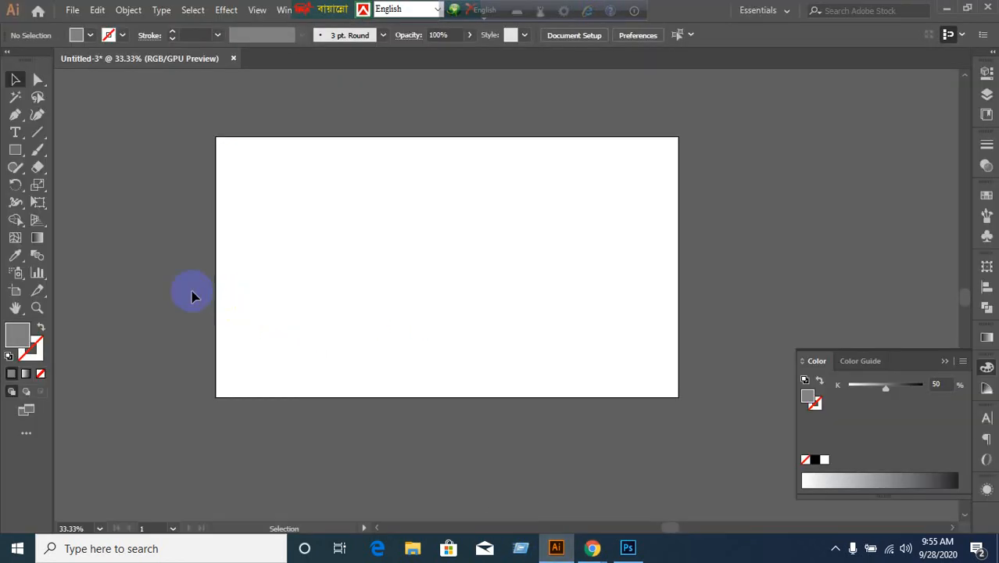
# Step: Switch to the Google Meet call, resume the paused screen presentation, and return to the empty Illustrator document
pyautogui.click(36, 274)
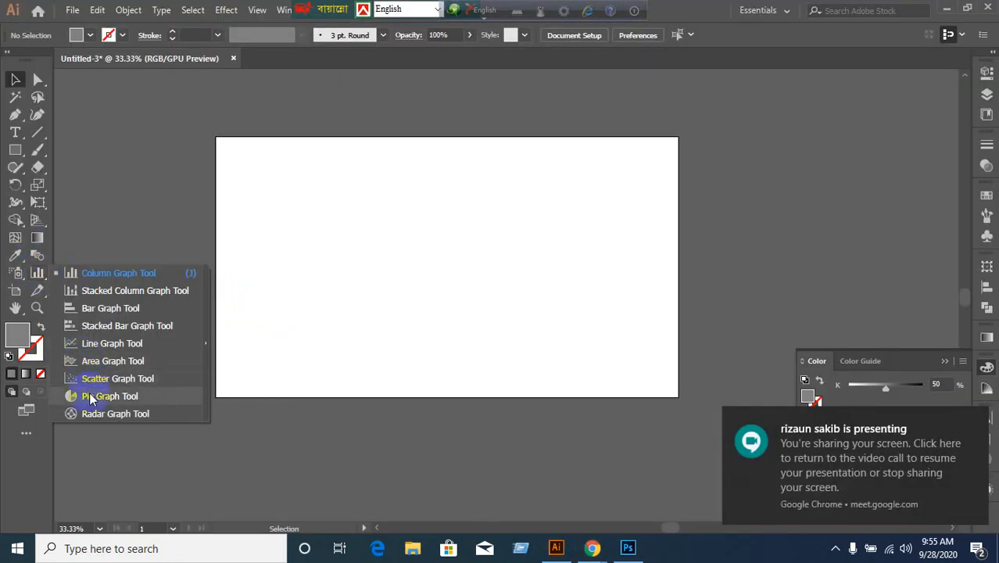
pyautogui.click(586, 550)
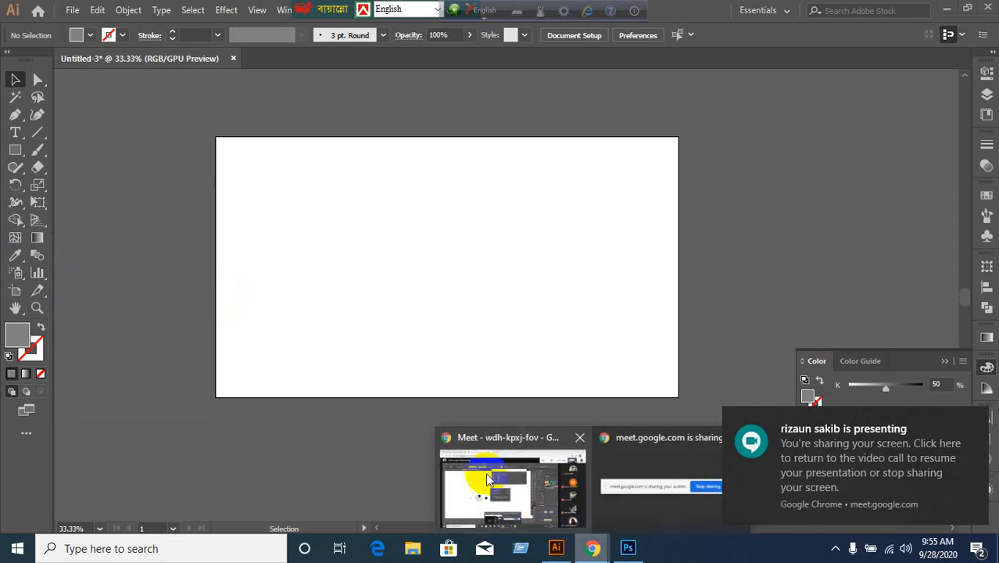
pyautogui.click(482, 475)
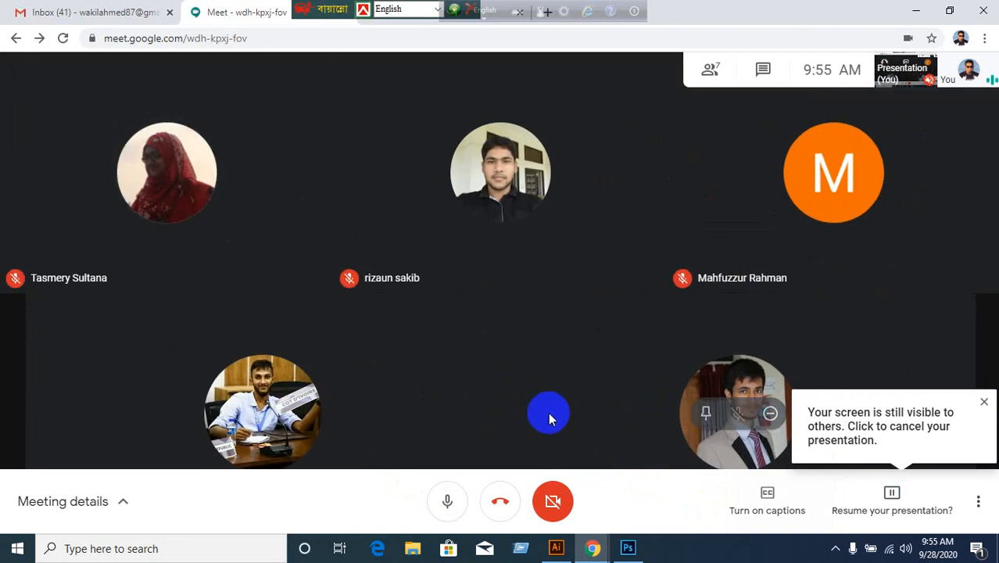
pyautogui.click(552, 549)
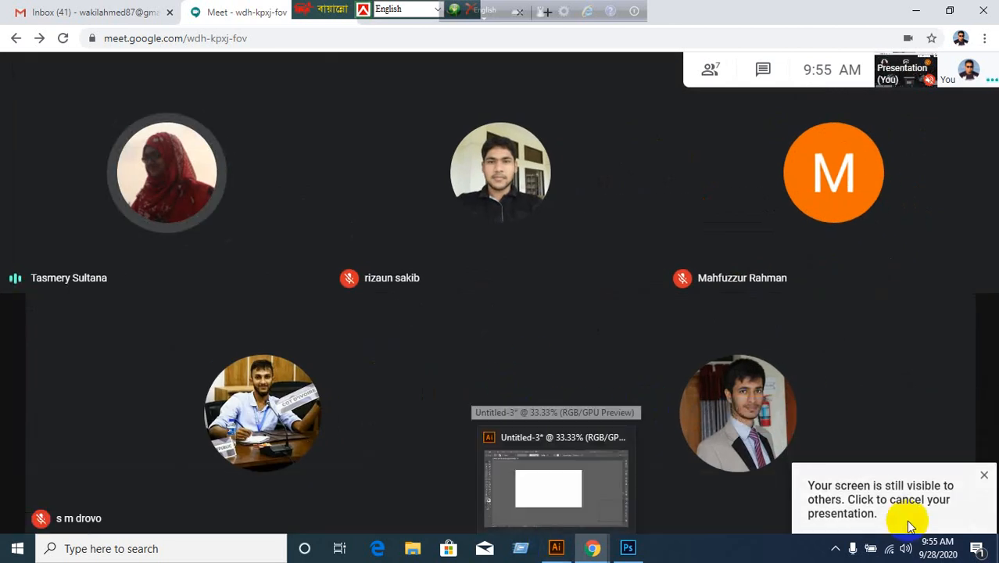
pyautogui.click(856, 515)
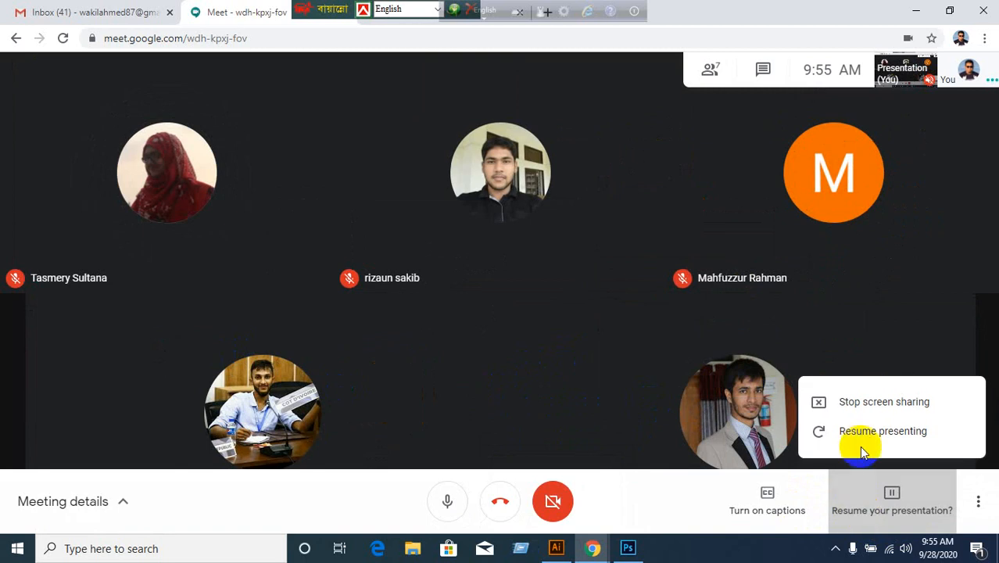
pyautogui.click(867, 440)
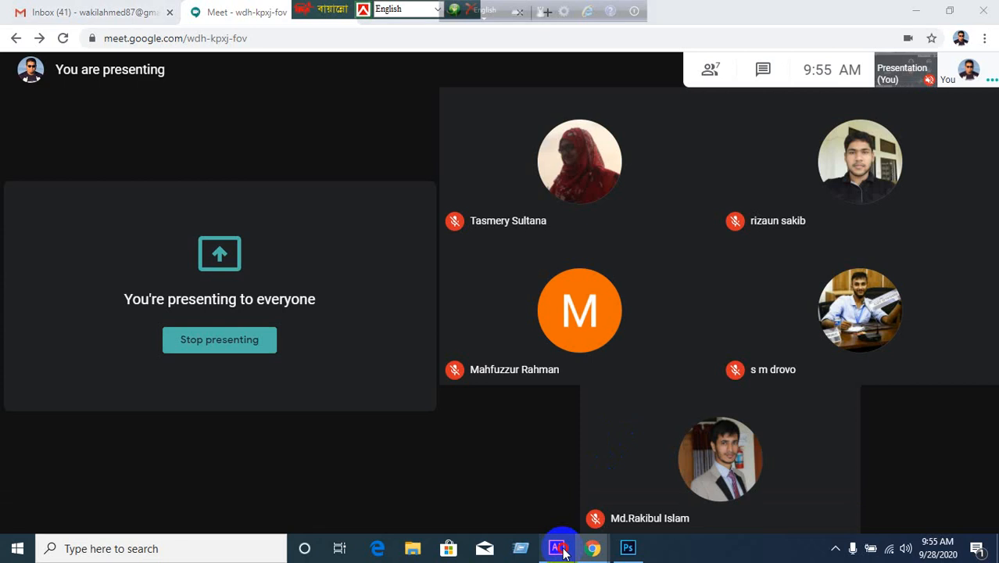
pyautogui.click(555, 548)
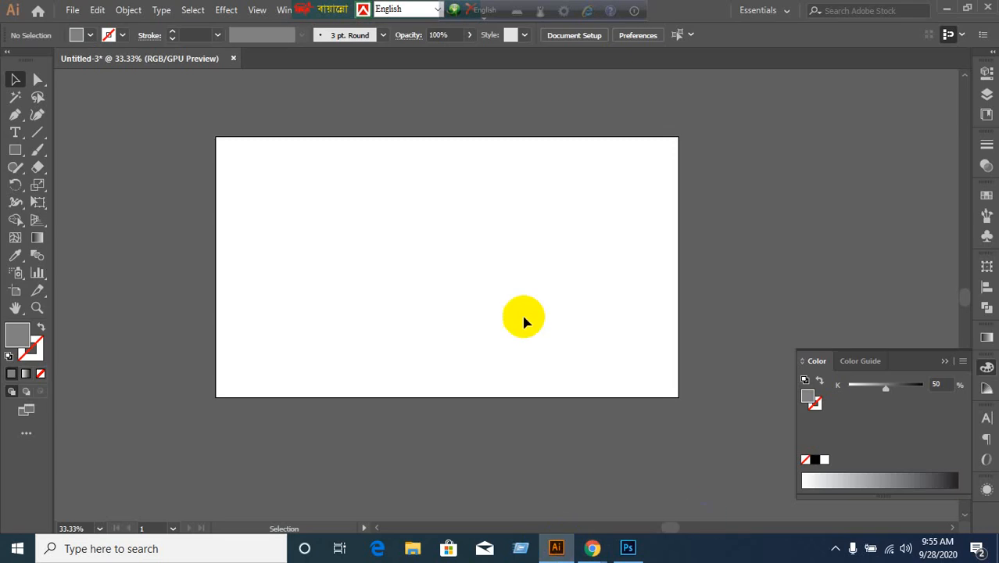
# Step: Check the presentation status in the Google Meet call and switch back to Illustrator
pyautogui.click(37, 280)
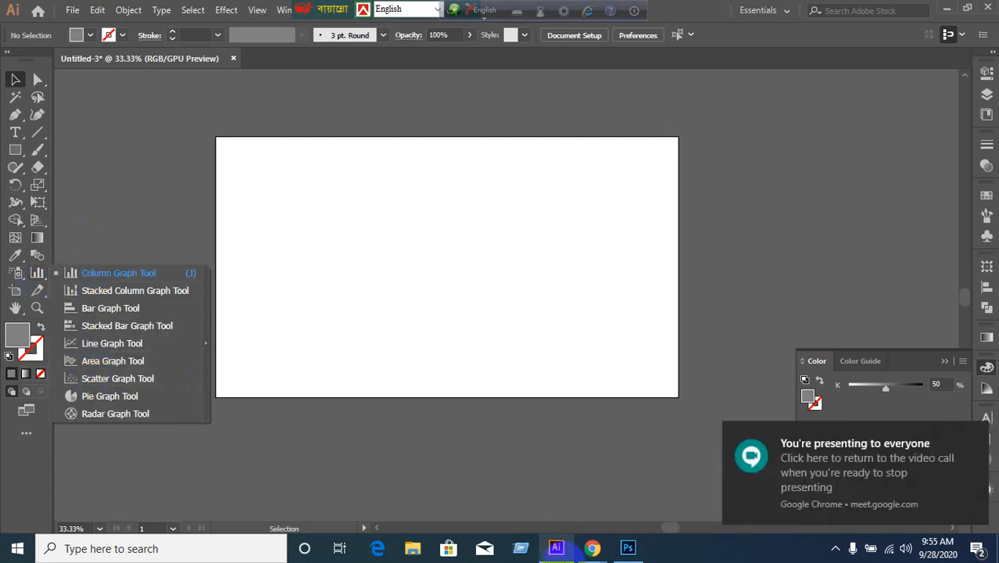
pyautogui.moveTo(592, 547)
pyautogui.click(516, 490)
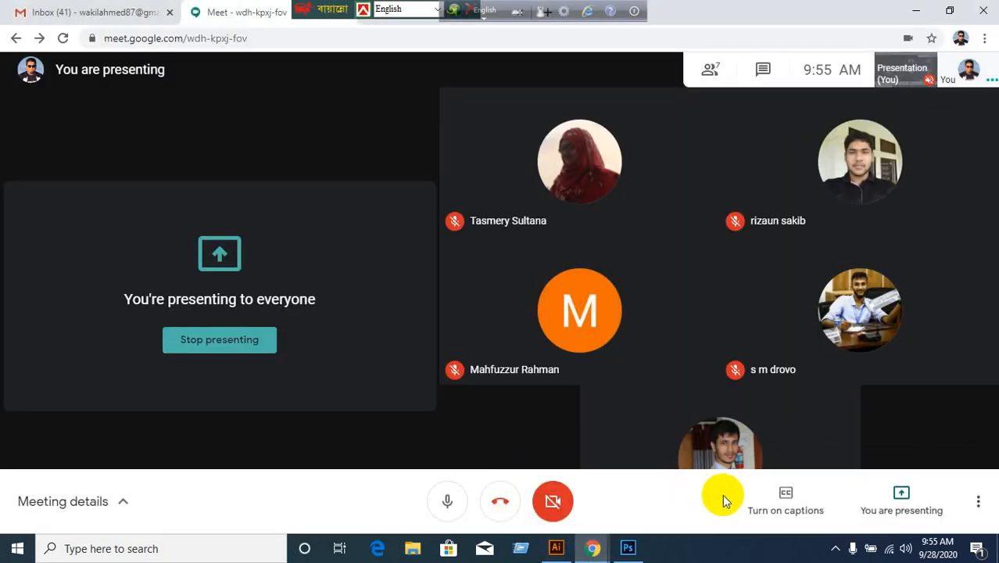
pyautogui.click(555, 548)
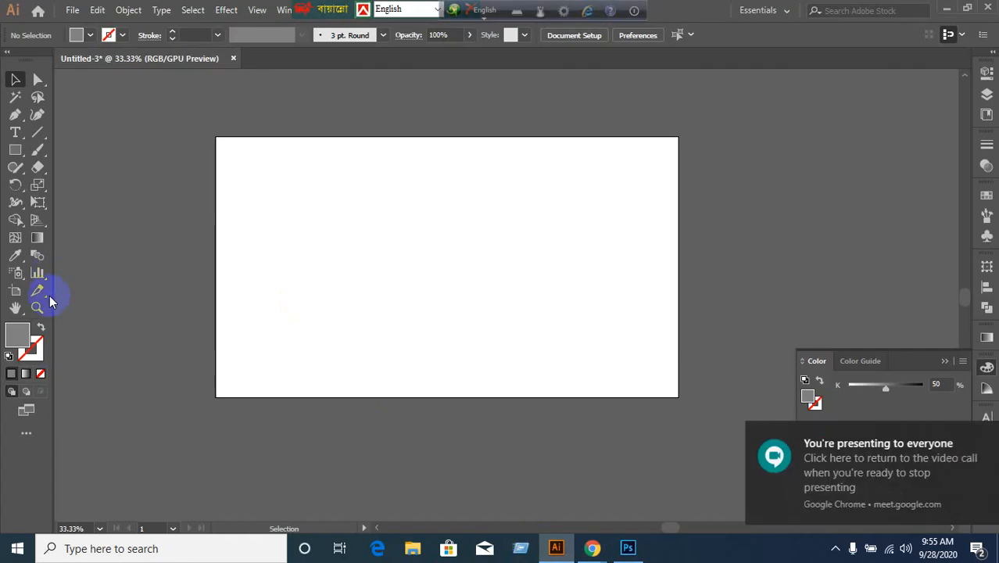
# Step: Draw a pie graph in the middle of the artboard with the Pie Graph tool
pyautogui.click(38, 279)
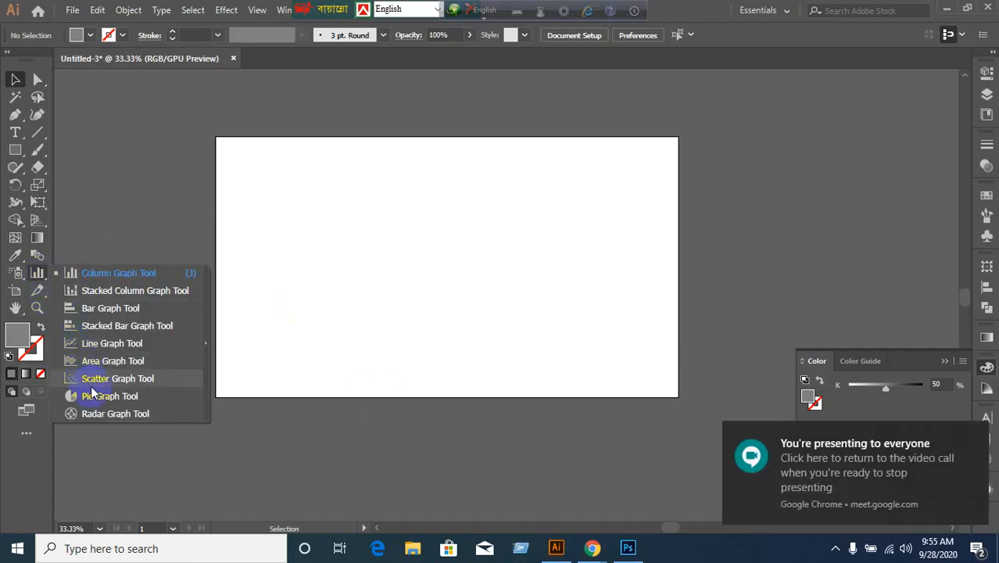
pyautogui.click(92, 395)
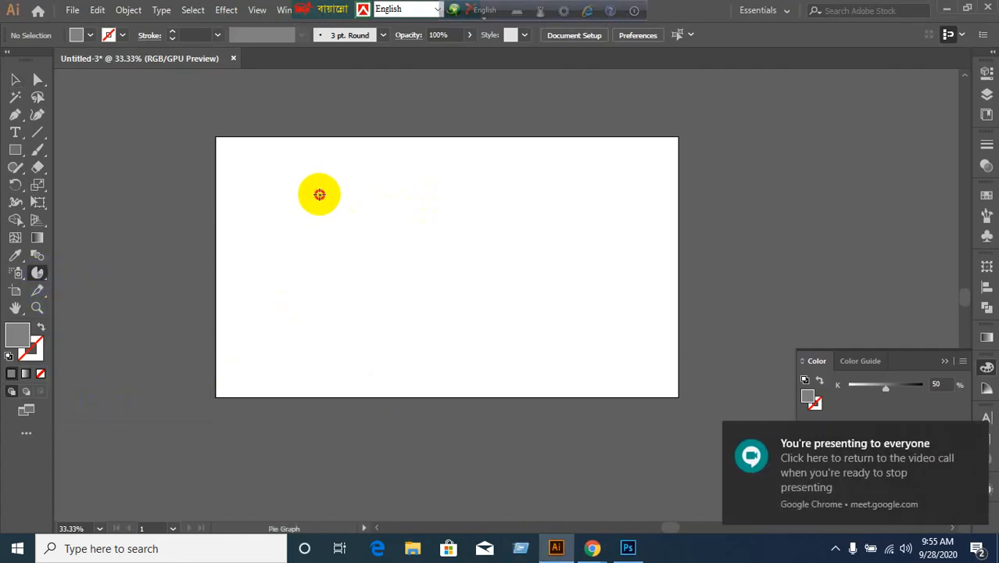
pyautogui.moveTo(319, 194); pyautogui.dragTo(522, 333)
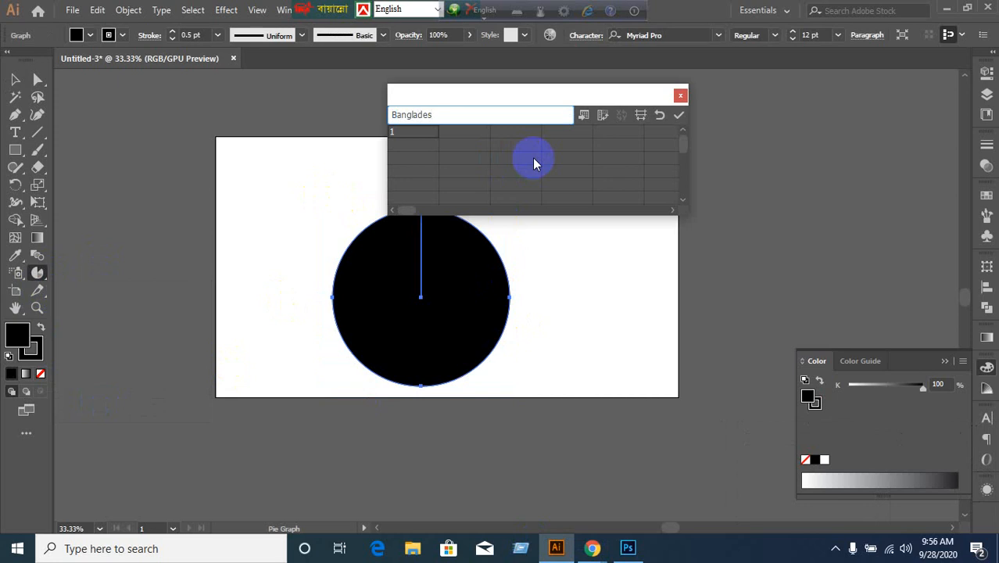
# Step: Enter the graph data Bangladesh 500, India 300 and Pakistan 200 in three columns and apply it to the pie graph
pyautogui.press('Tab')
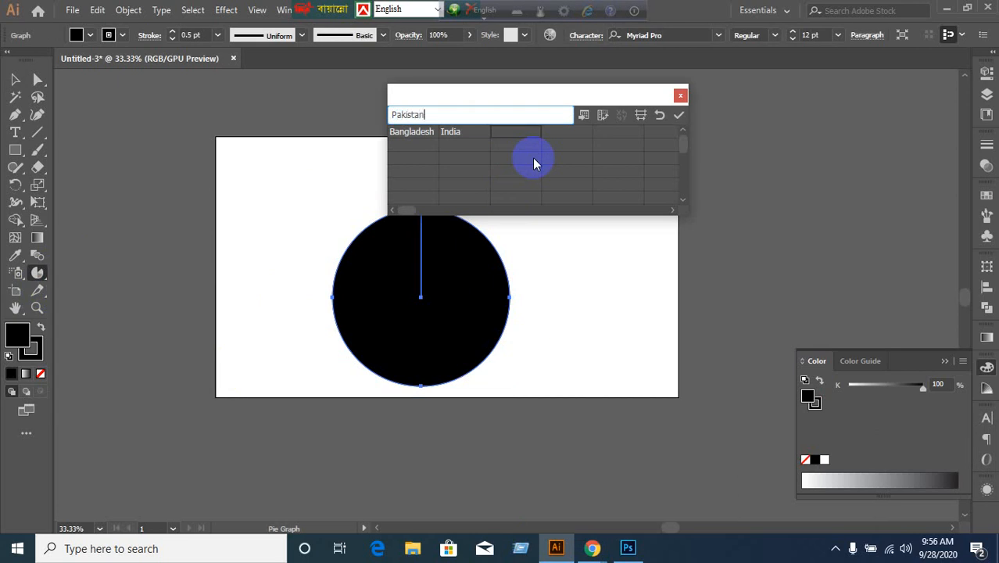
pyautogui.press('Return')
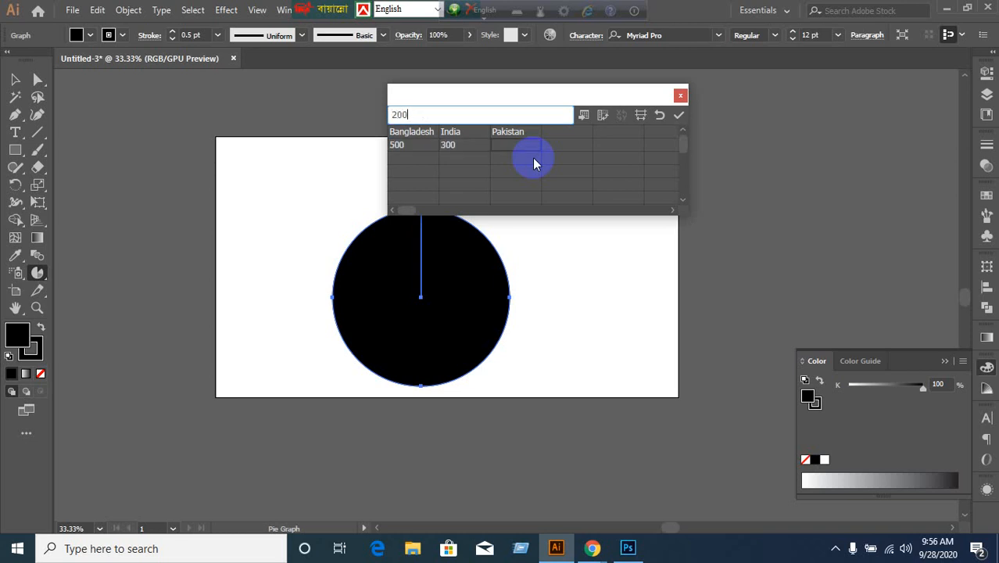
pyautogui.click(678, 115)
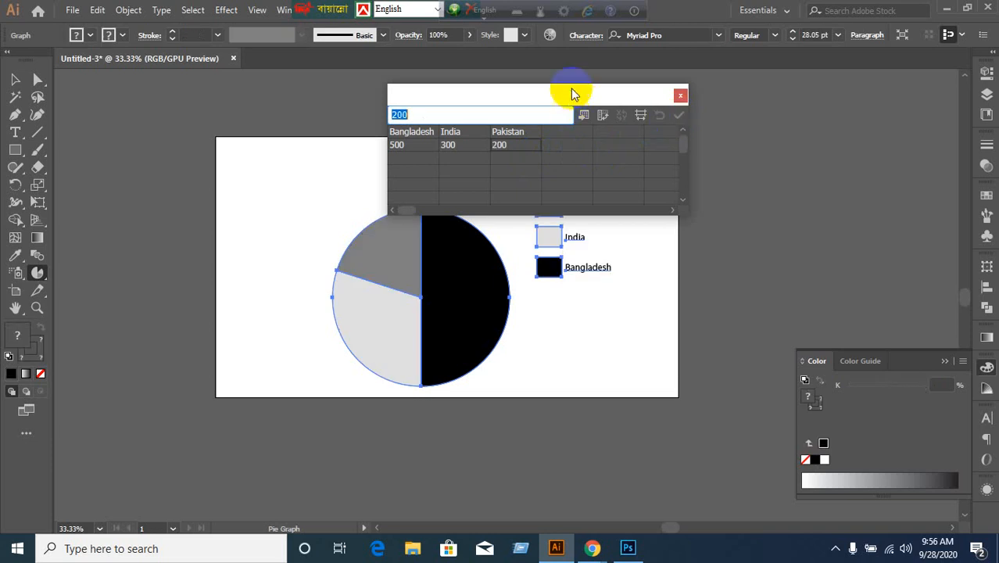
# Step: Move the graph data window clear of the pie graph's legend, close it, and deselect the graph with the Selection tool
pyautogui.moveTo(572, 93); pyautogui.dragTo(348, 42)
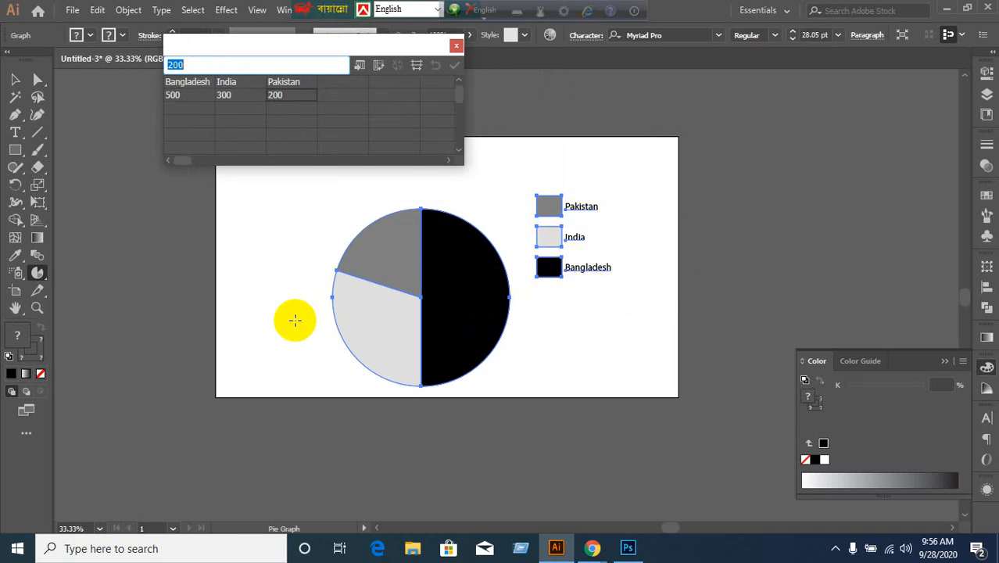
pyautogui.click(455, 46)
pyautogui.click(15, 79)
pyautogui.click(180, 157)
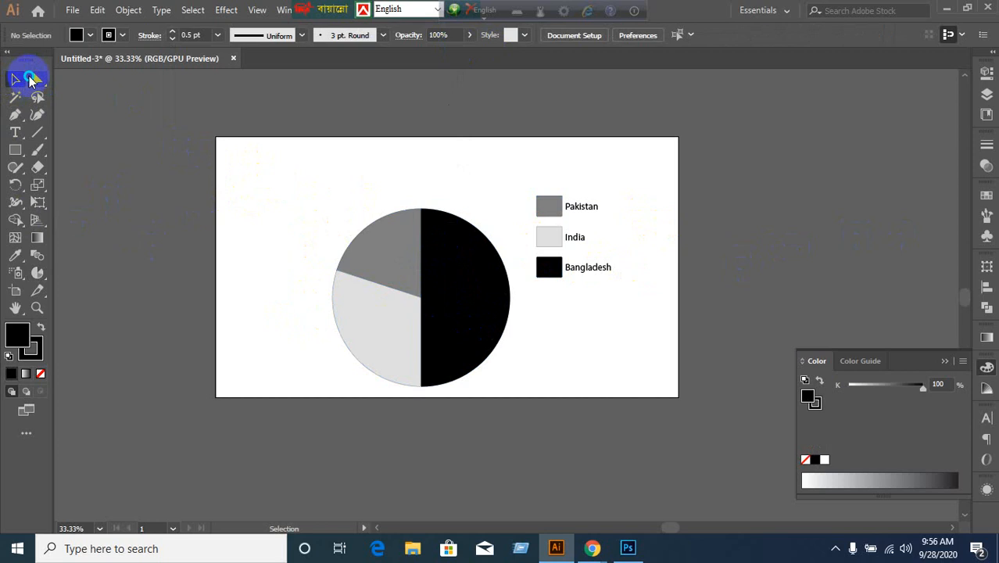
# Step: Select only the pie graph's Pakistan wedge with the Direct Selection tool and open the color swatches
pyautogui.moveTo(36, 79); pyautogui.dragTo(98, 89)
pyautogui.click(379, 252)
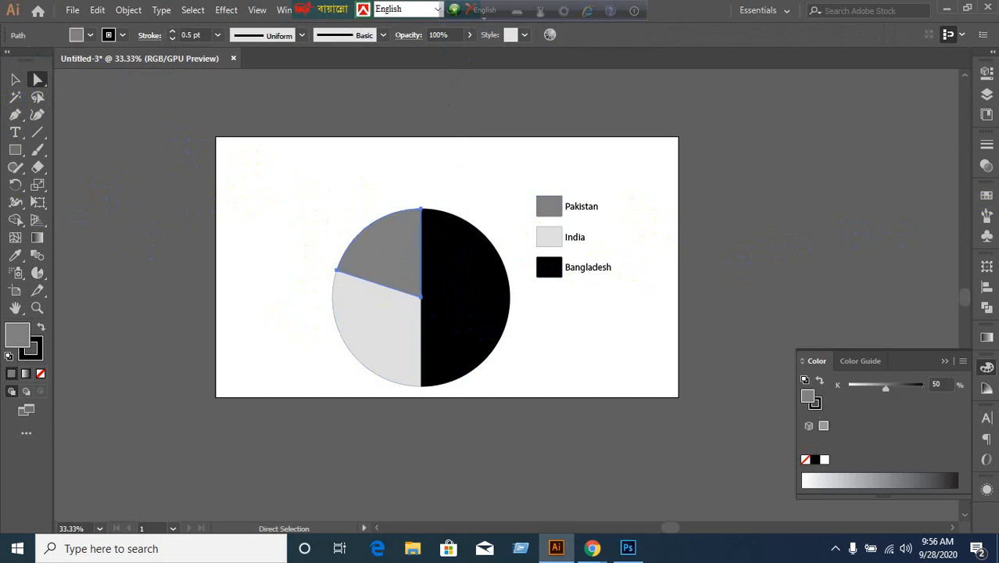
pyautogui.click(986, 197)
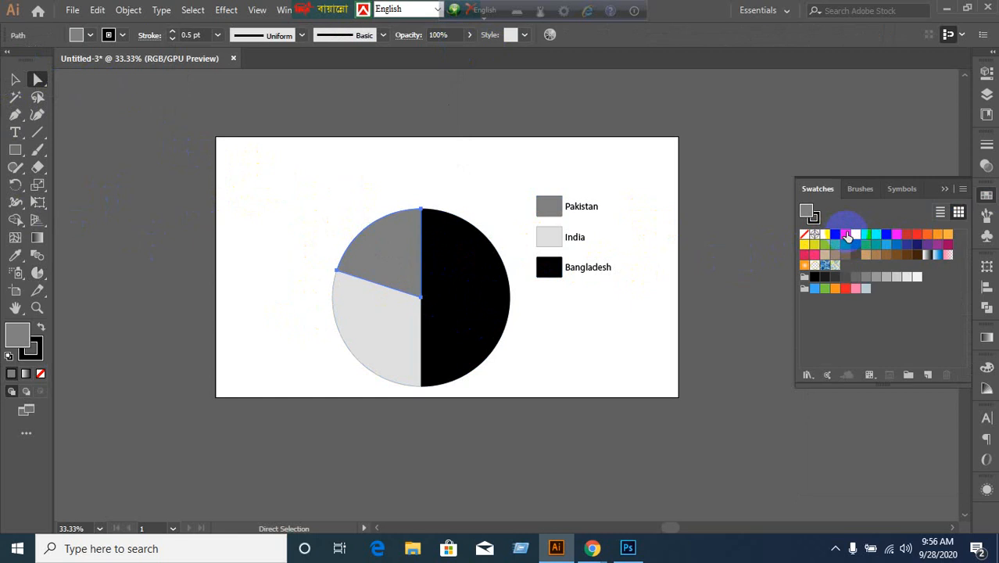
# Step: Fill the upper-left pie slice red, the right half yellow and the lower-left slice cyan
pyautogui.click(847, 234)
pyautogui.click(476, 296)
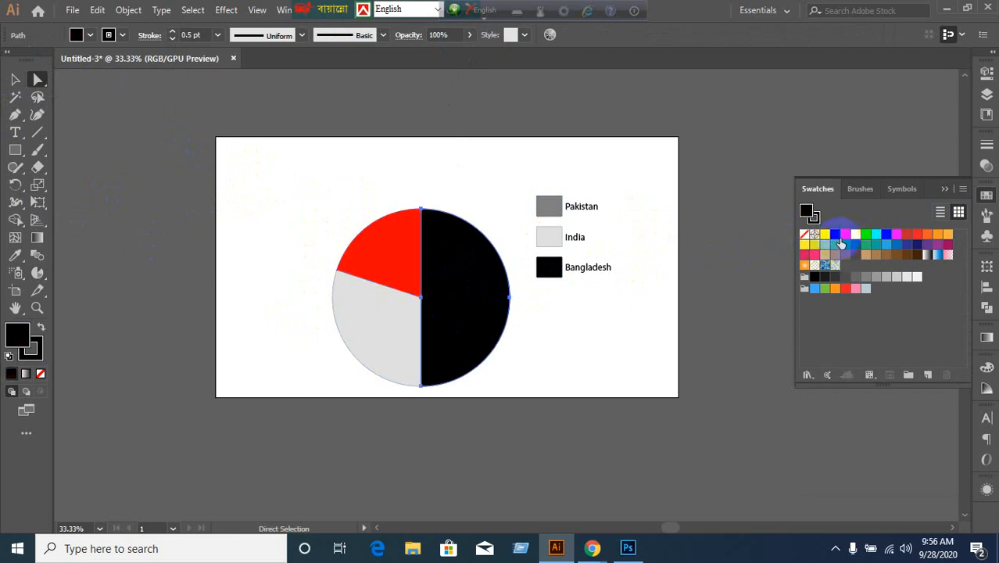
pyautogui.click(855, 234)
pyautogui.click(401, 330)
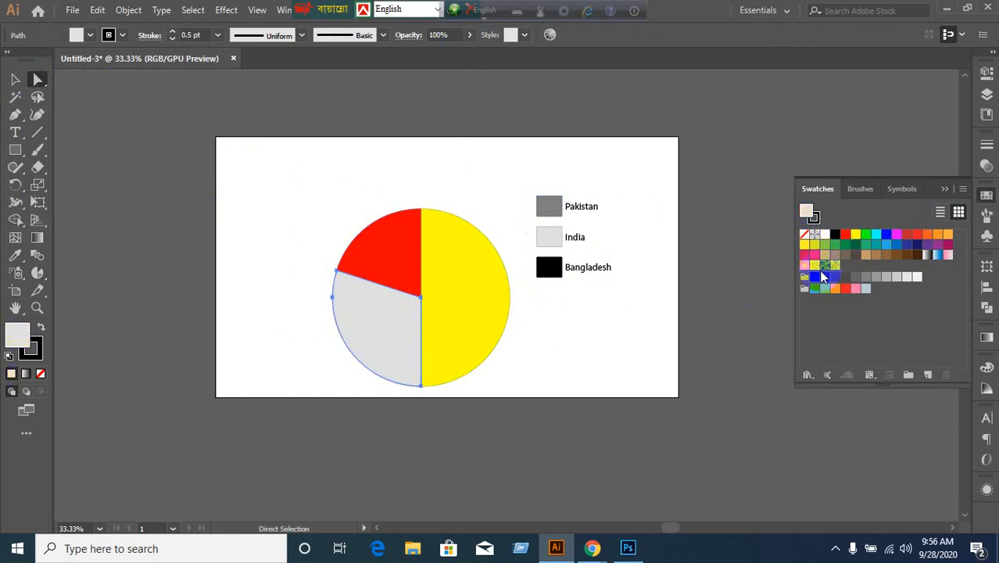
pyautogui.click(876, 236)
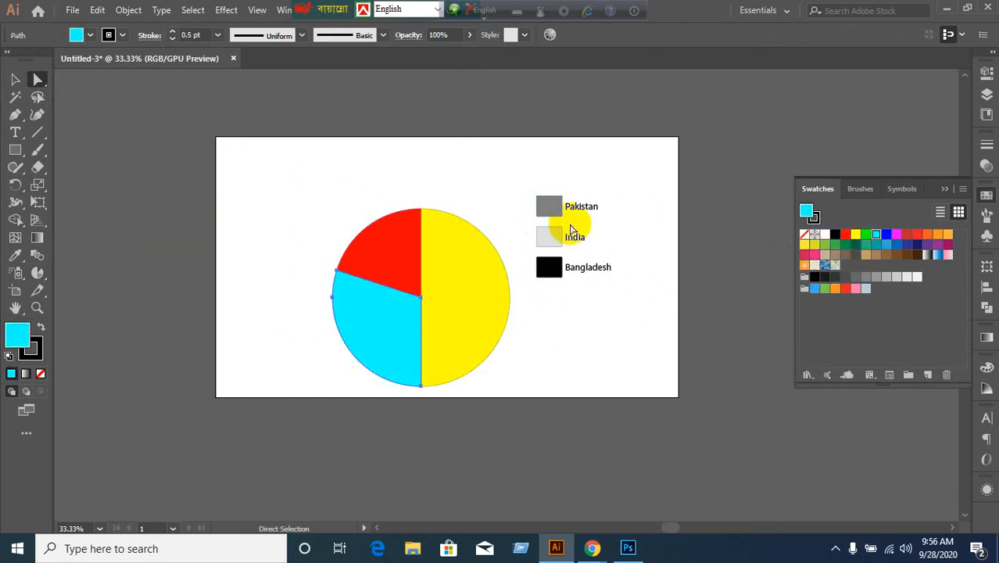
# Step: Undo the three pie slice fill changes after checking the Pakistan and Bangladesh legend boxes
pyautogui.click(549, 205)
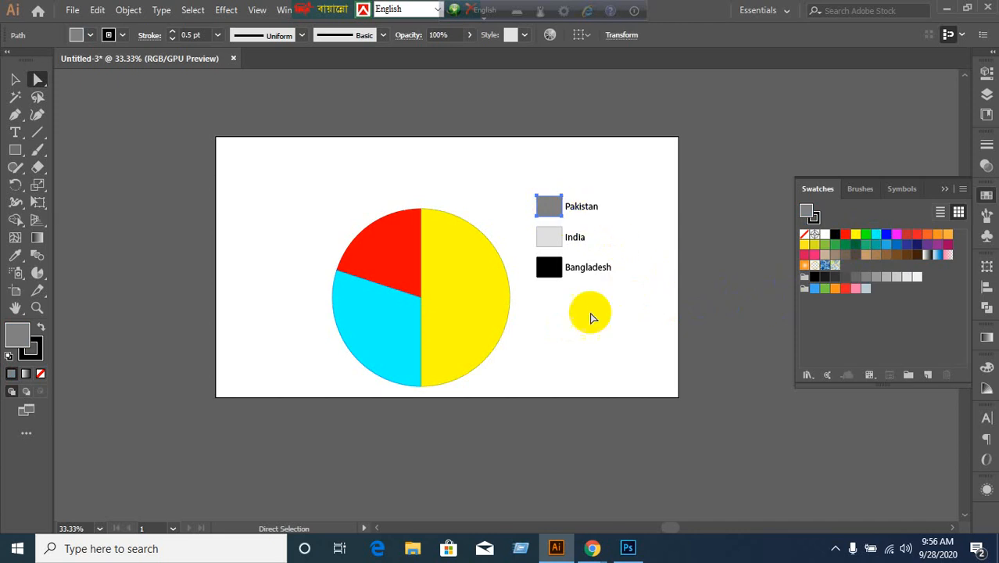
pyautogui.click(564, 345)
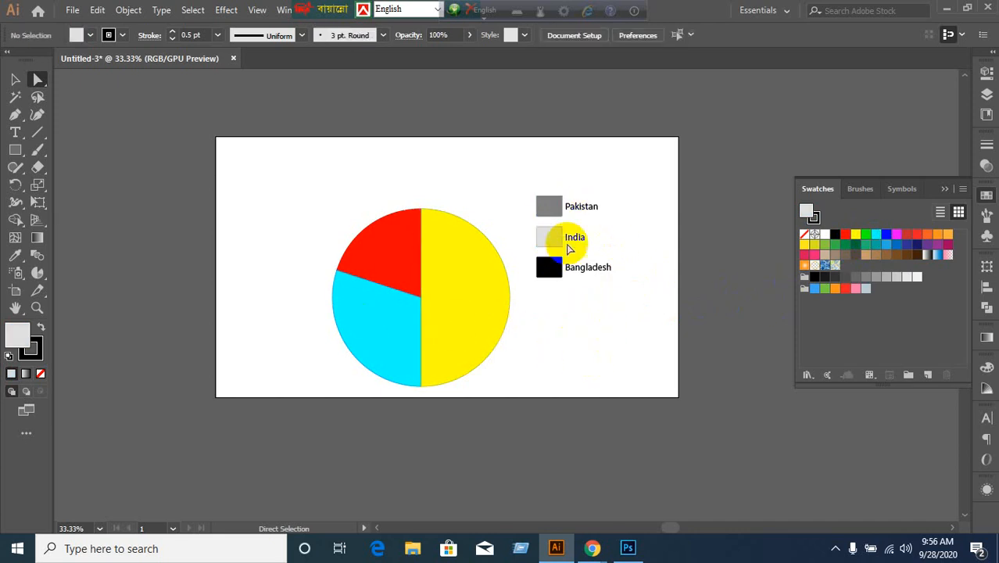
pyautogui.click(558, 268)
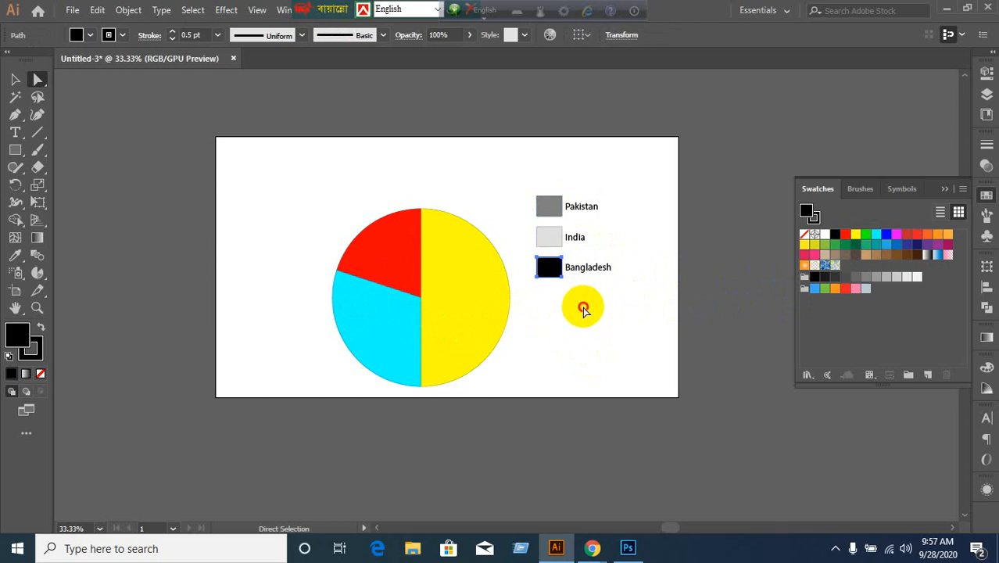
pyautogui.click(583, 307)
pyautogui.hotkey('ctrl', 'z')
pyautogui.hotkey('ctrl', 'z')
pyautogui.hotkey('ctrl', 'z')
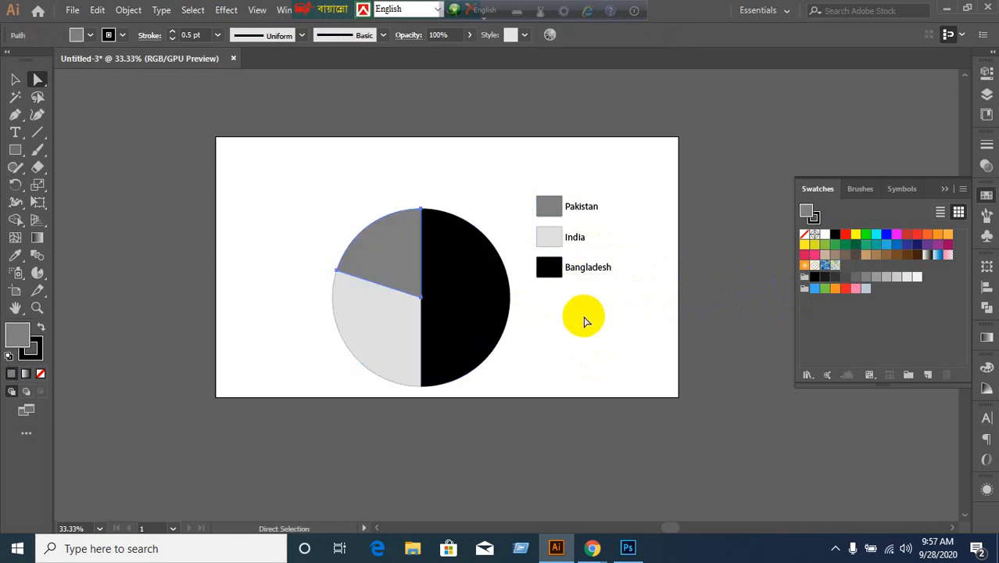
# Step: Fill the India legend box and the matching lower-left pie slice with red
pyautogui.click(557, 270)
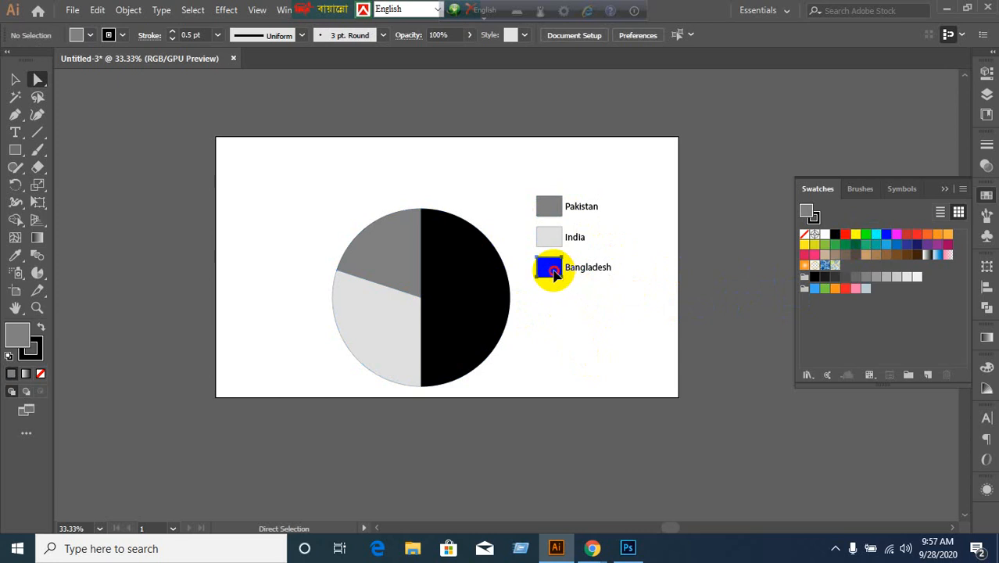
pyautogui.click(525, 305)
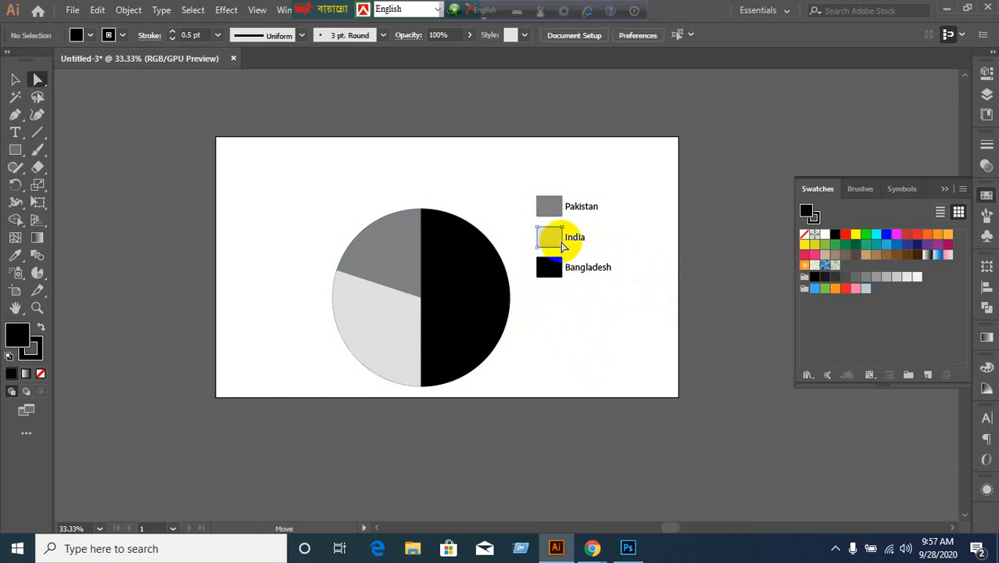
pyautogui.click(562, 246)
pyautogui.click(845, 233)
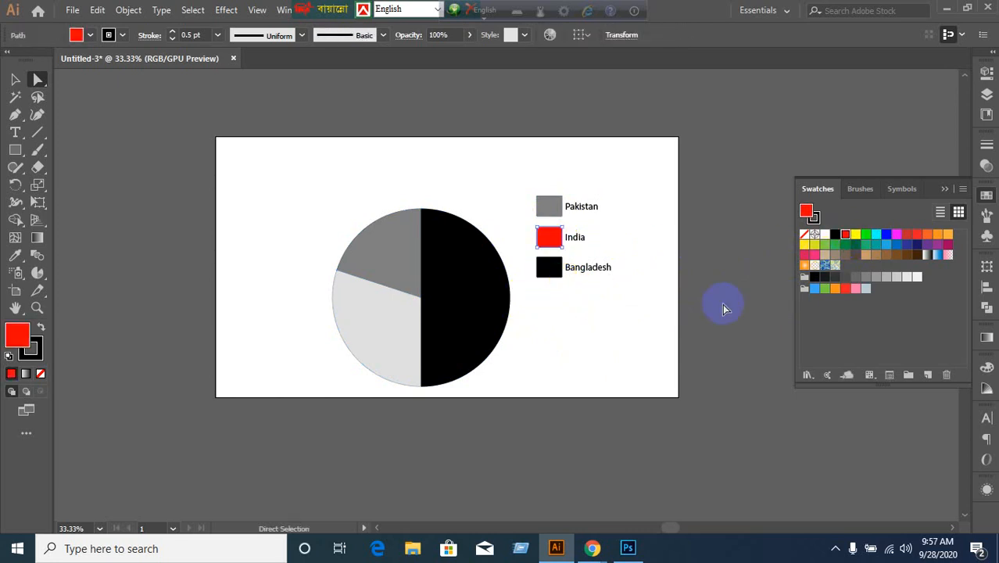
pyautogui.click(391, 336)
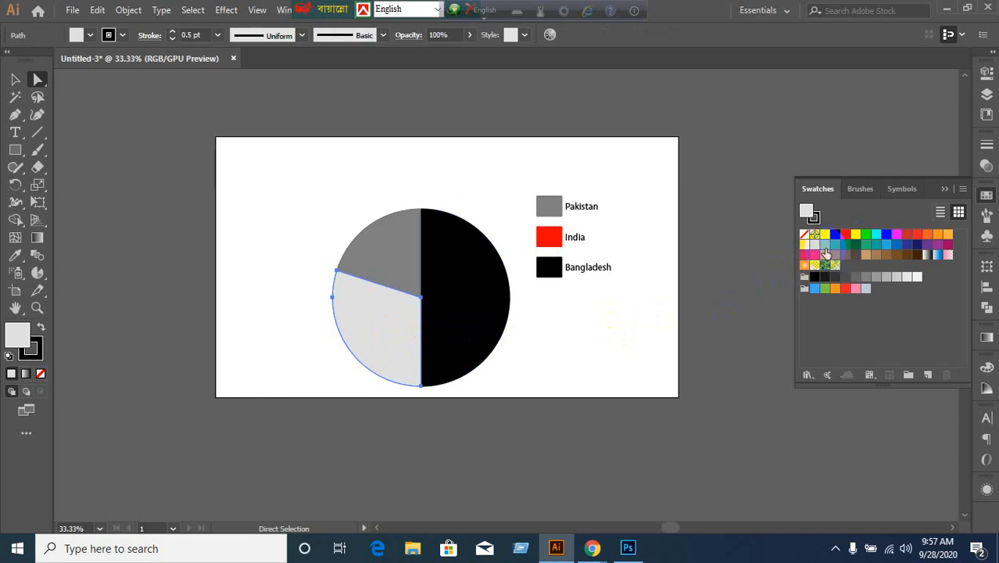
pyautogui.click(844, 234)
pyautogui.click(584, 350)
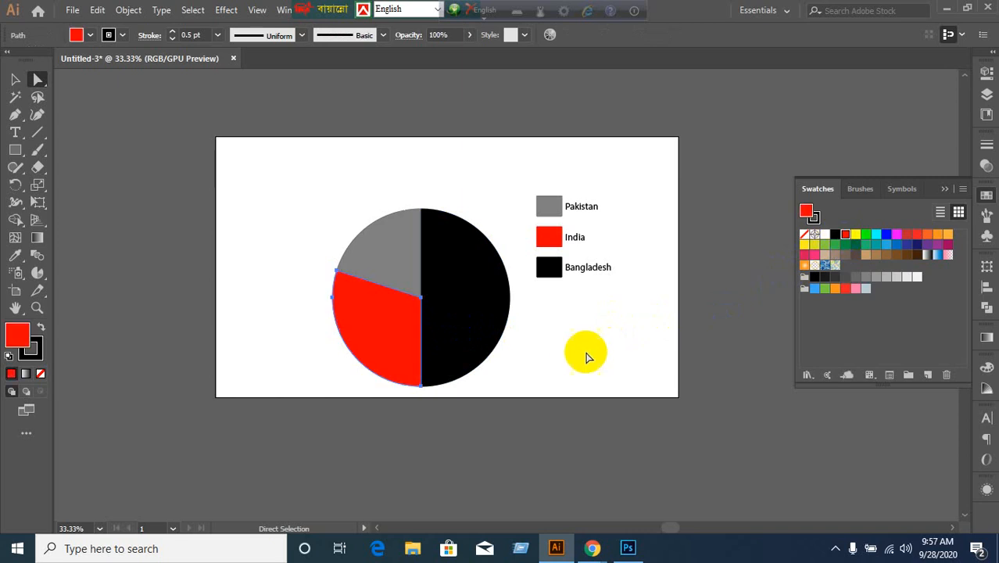
# Step: Fill the upper-left pie slice and the matching Pakistan legend box with blue
pyautogui.click(395, 268)
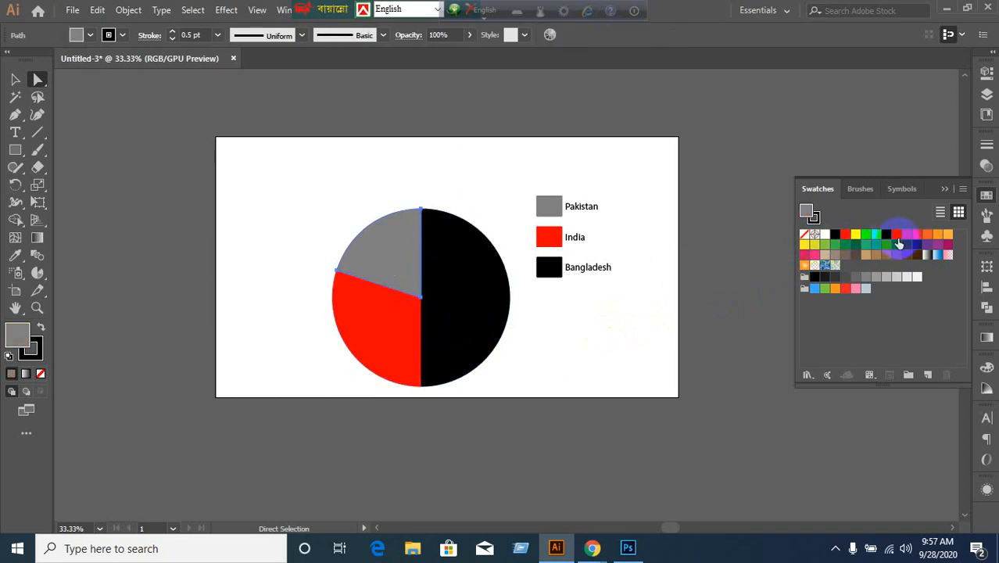
pyautogui.click(889, 243)
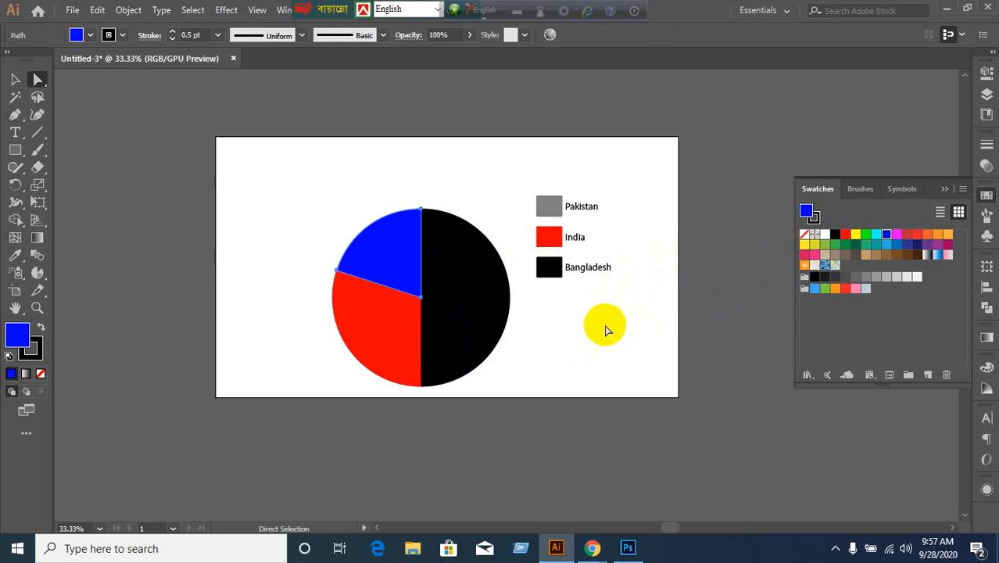
pyautogui.click(601, 325)
pyautogui.click(556, 208)
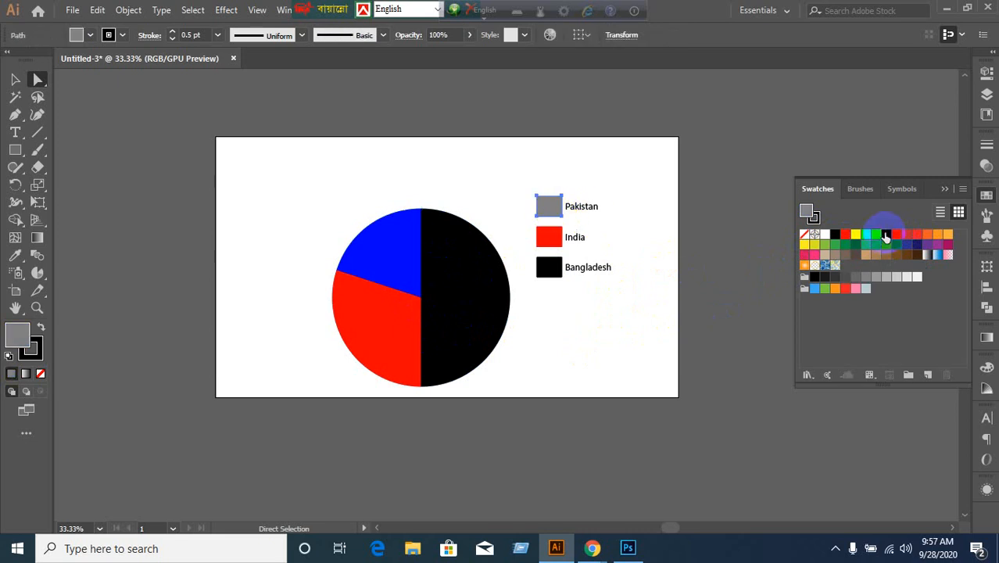
pyautogui.click(885, 235)
pyautogui.click(633, 282)
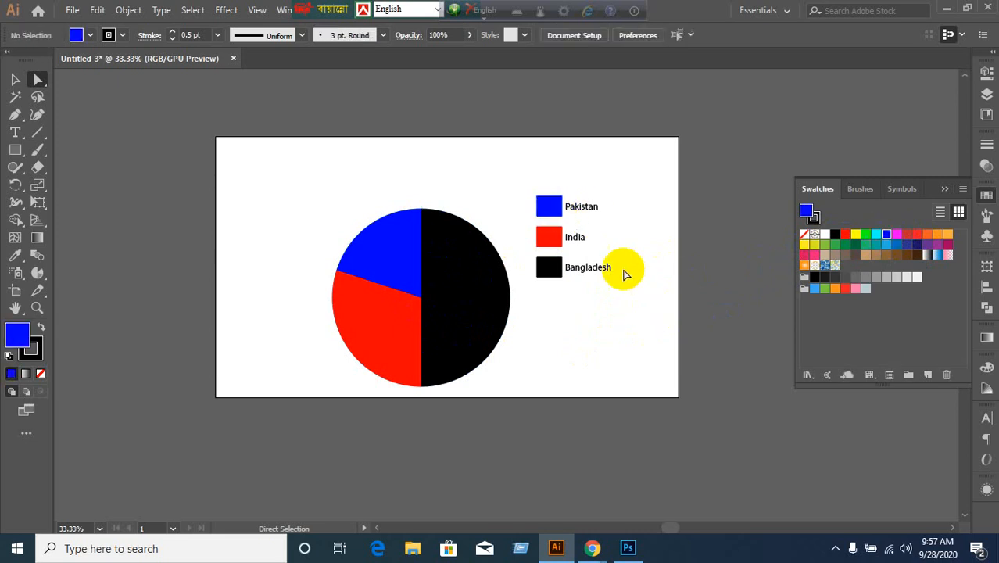
pyautogui.click(589, 213)
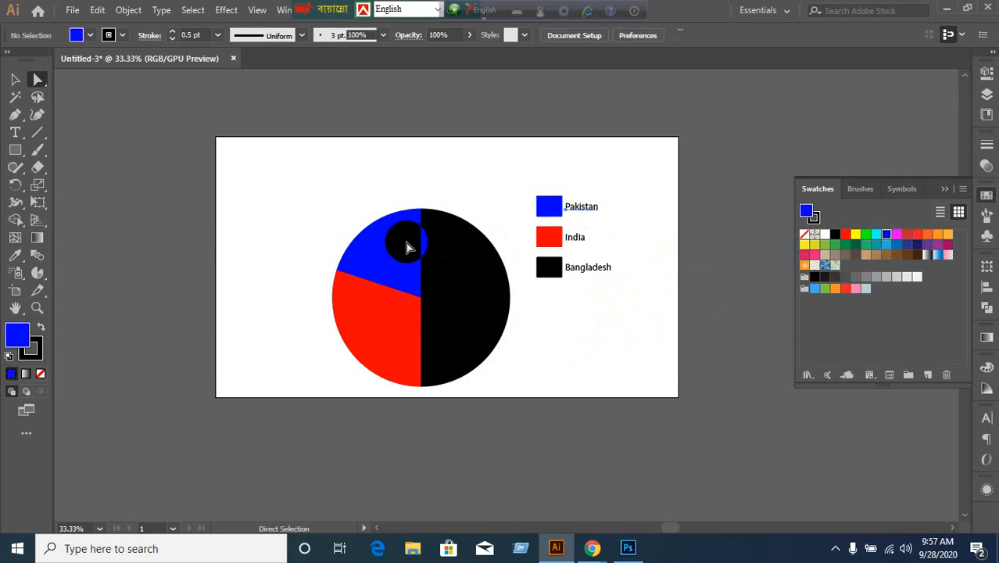
pyautogui.click(585, 257)
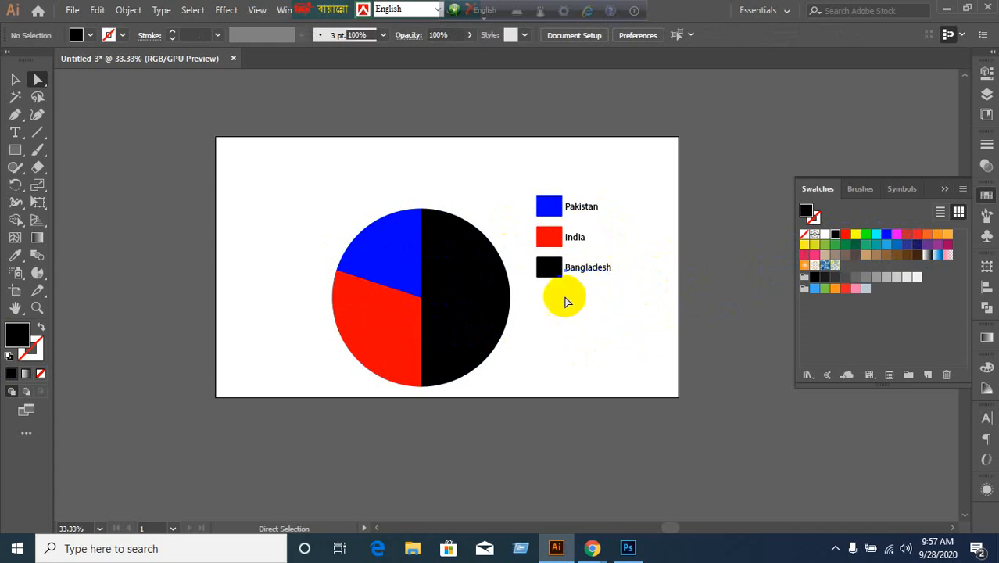
pyautogui.click(604, 362)
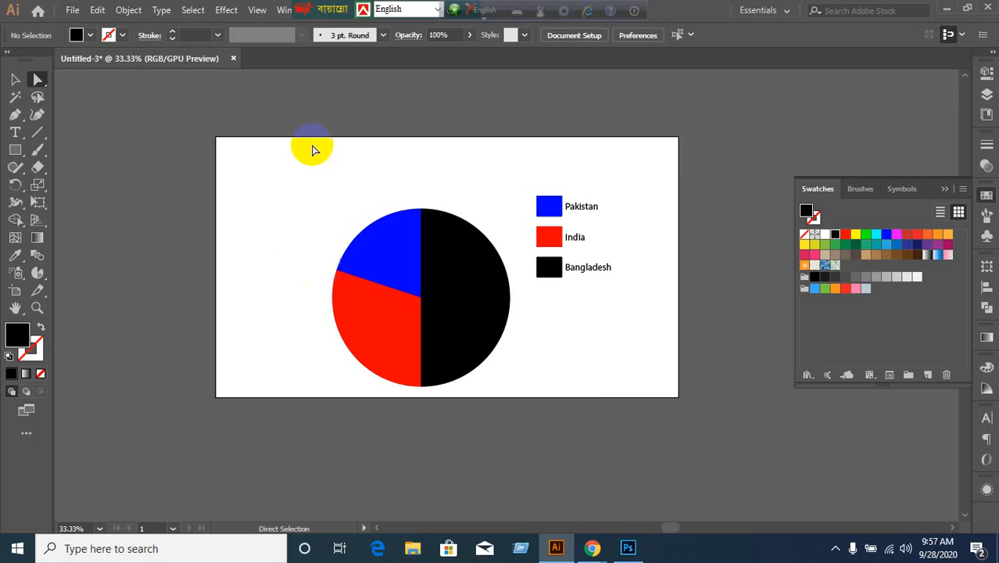
# Step: Delete the whole pie graph with its legend from the artboard and collapse the swatches
pyautogui.click(15, 79)
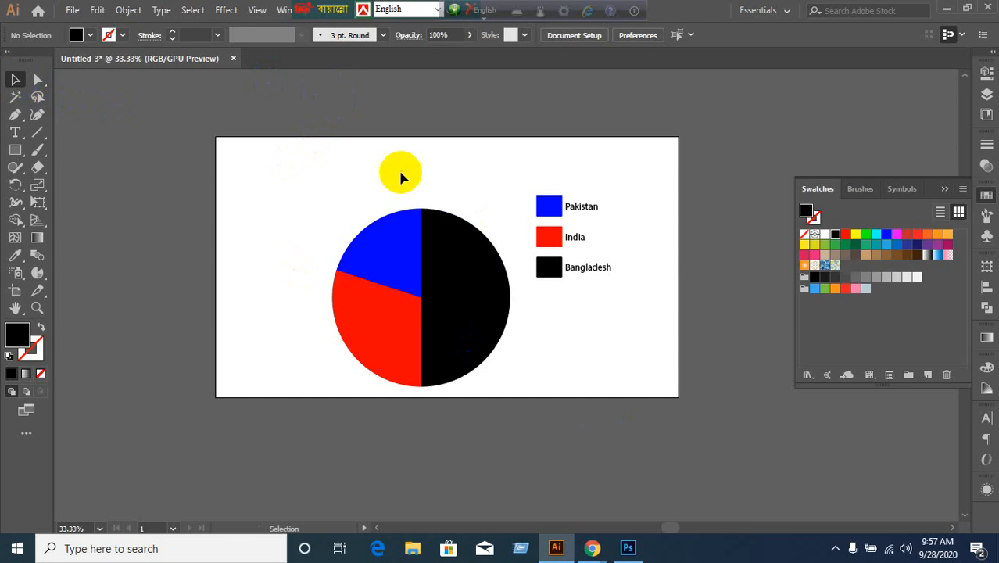
pyautogui.moveTo(270, 171); pyautogui.dragTo(633, 376)
pyautogui.moveTo(467, 341); pyautogui.dragTo(304, 264)
pyautogui.press('Delete')
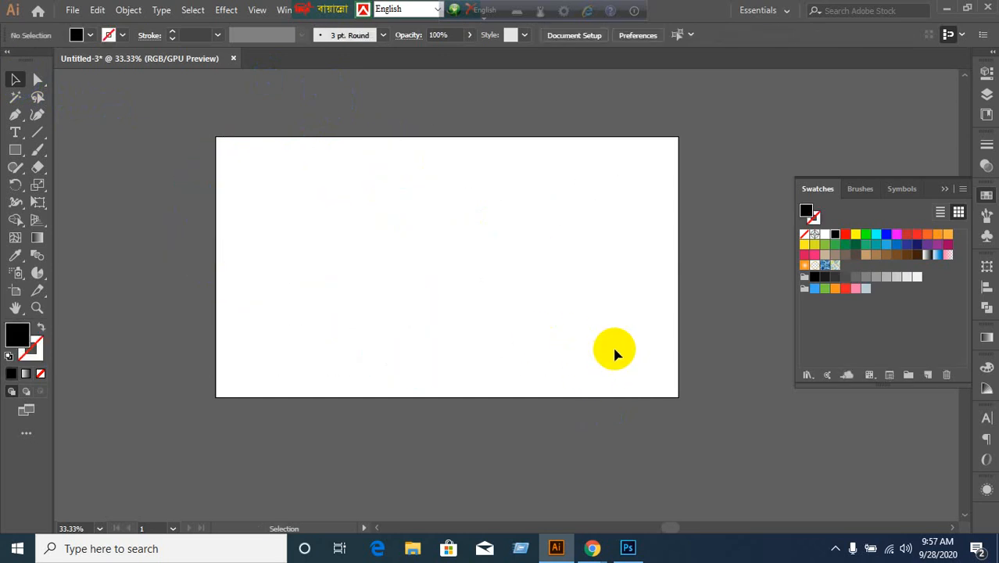
pyautogui.click(943, 190)
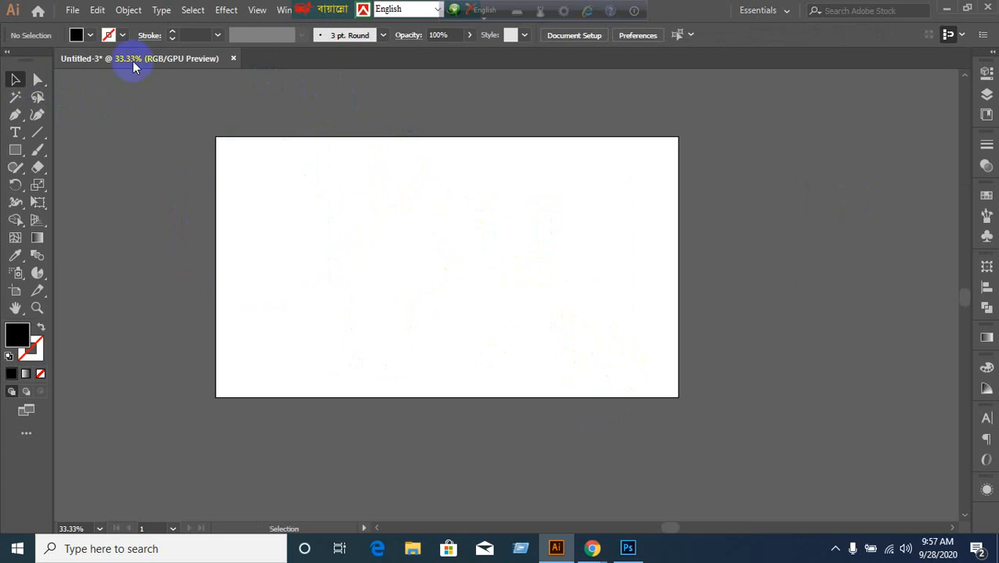
# Step: Draw a column graph over the left half of the artboard, keeping the default data value 1
pyautogui.click(37, 273)
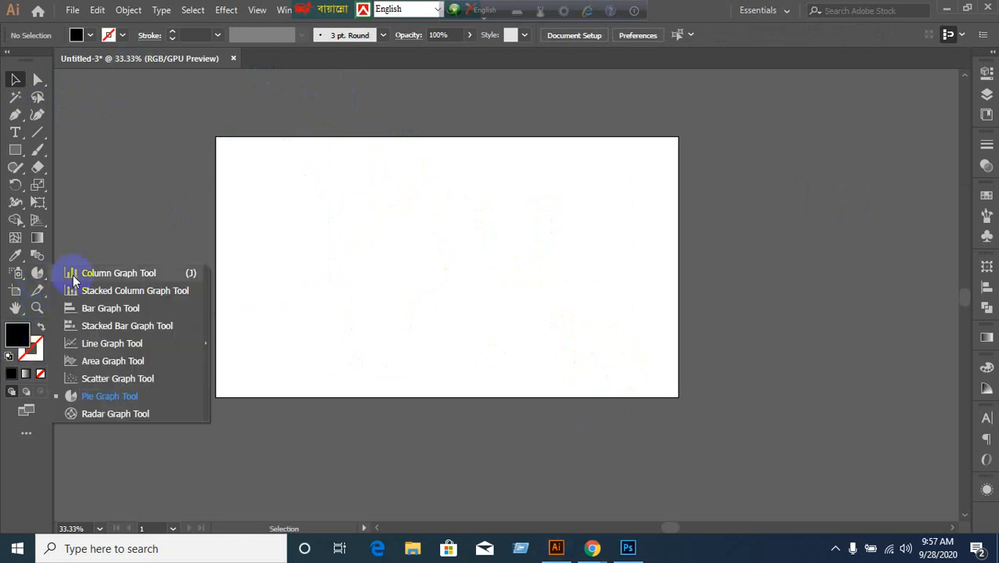
pyautogui.click(73, 275)
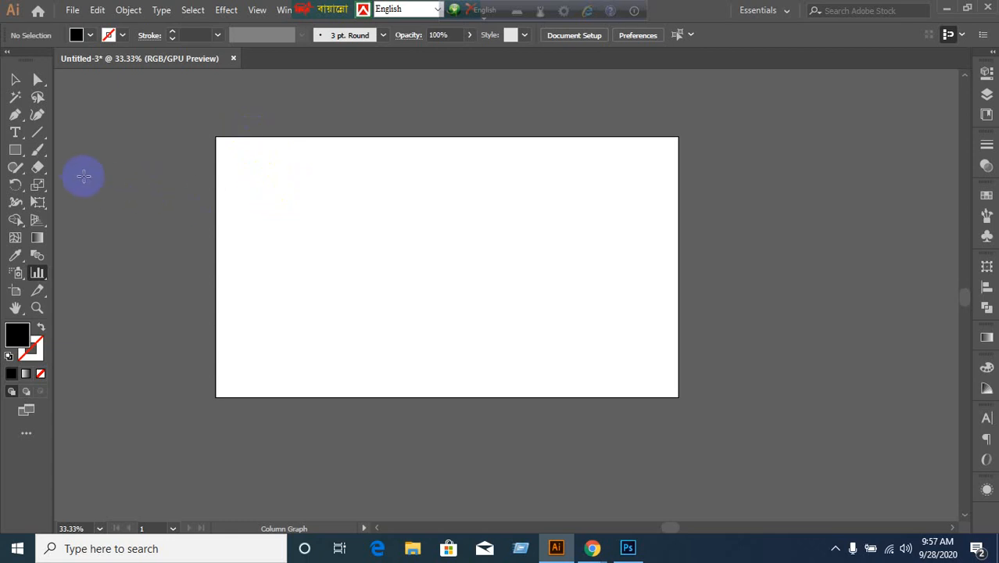
pyautogui.moveTo(237, 138); pyautogui.dragTo(497, 382)
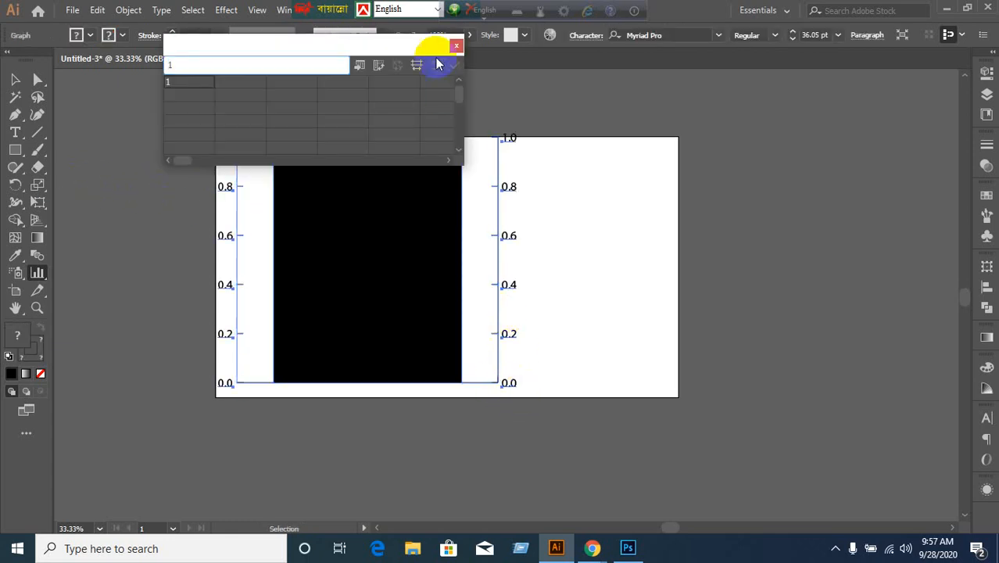
pyautogui.click(456, 47)
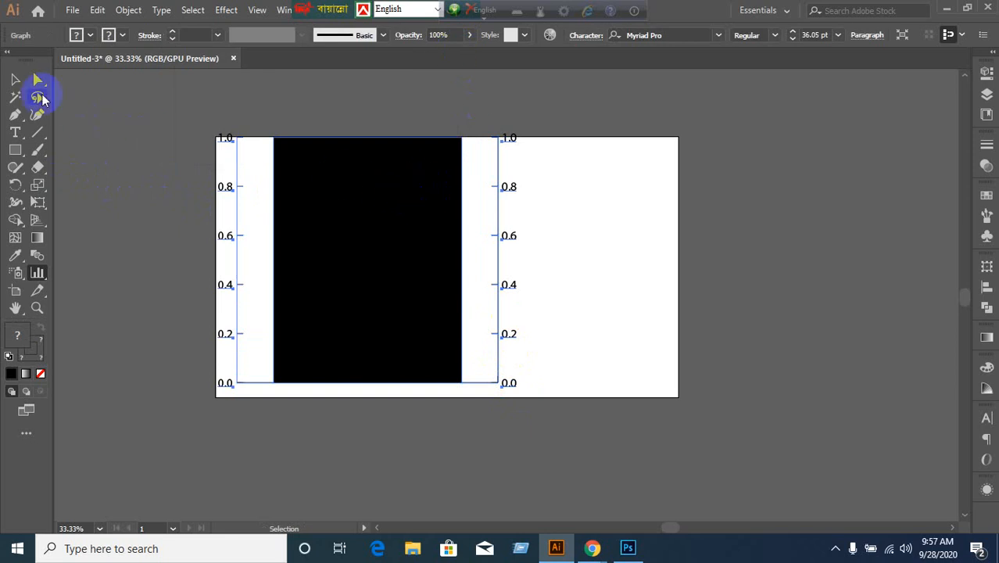
# Step: Delete the column graph from the artboard
pyautogui.click(17, 80)
pyautogui.click(196, 112)
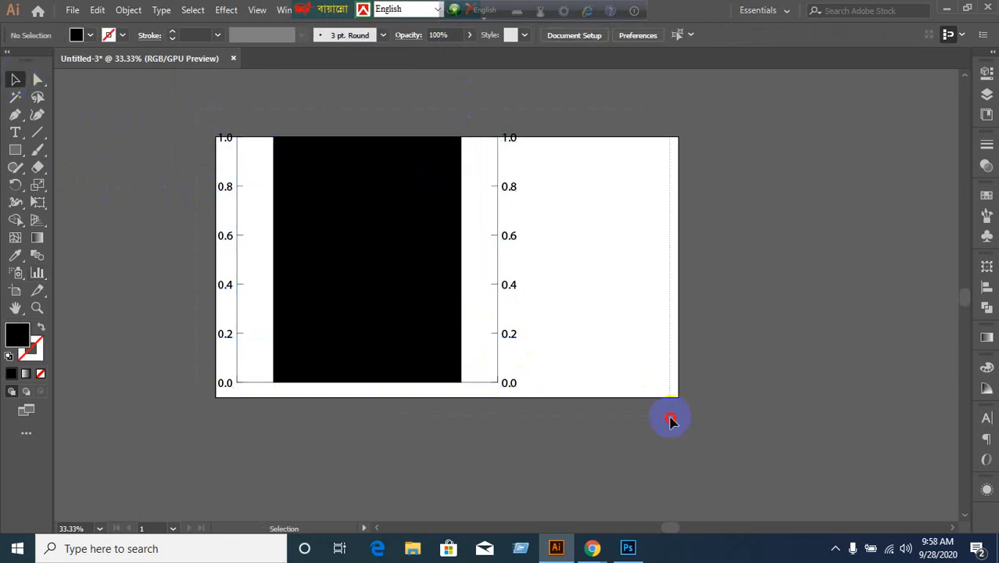
pyautogui.press('Delete')
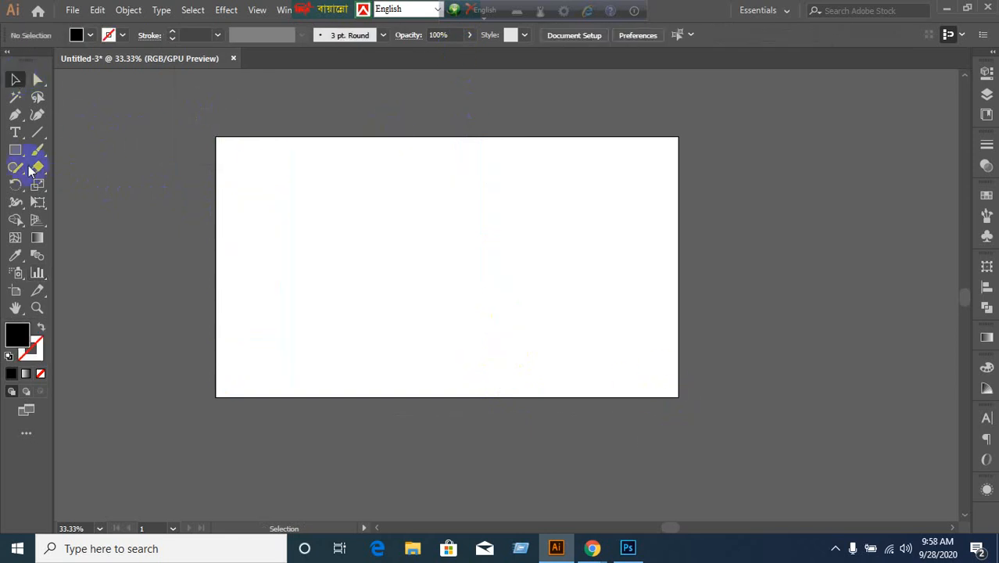
# Step: Draw a new column graph extending slightly below the artboard and close its data table with the default value 1
pyautogui.click(47, 272)
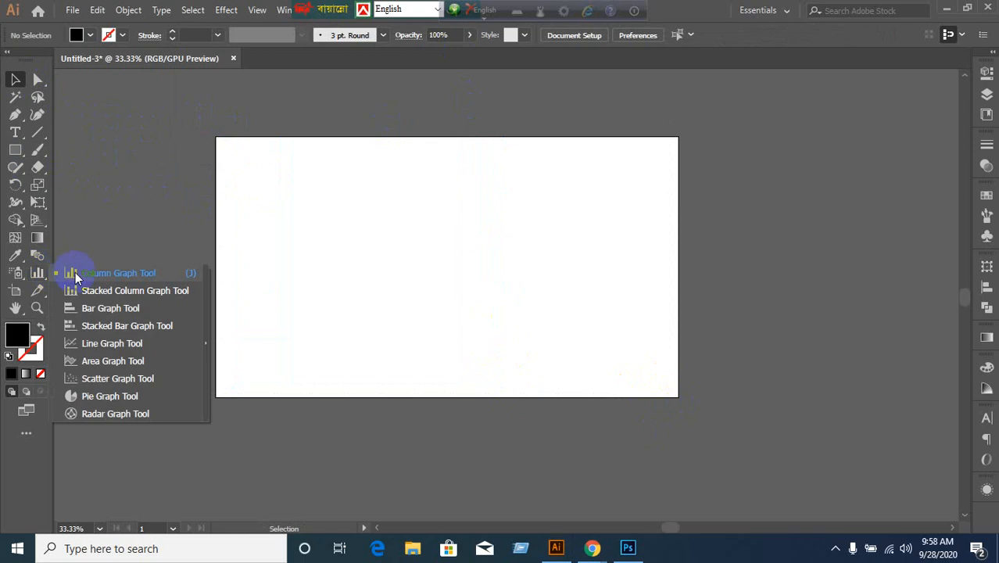
pyautogui.click(75, 271)
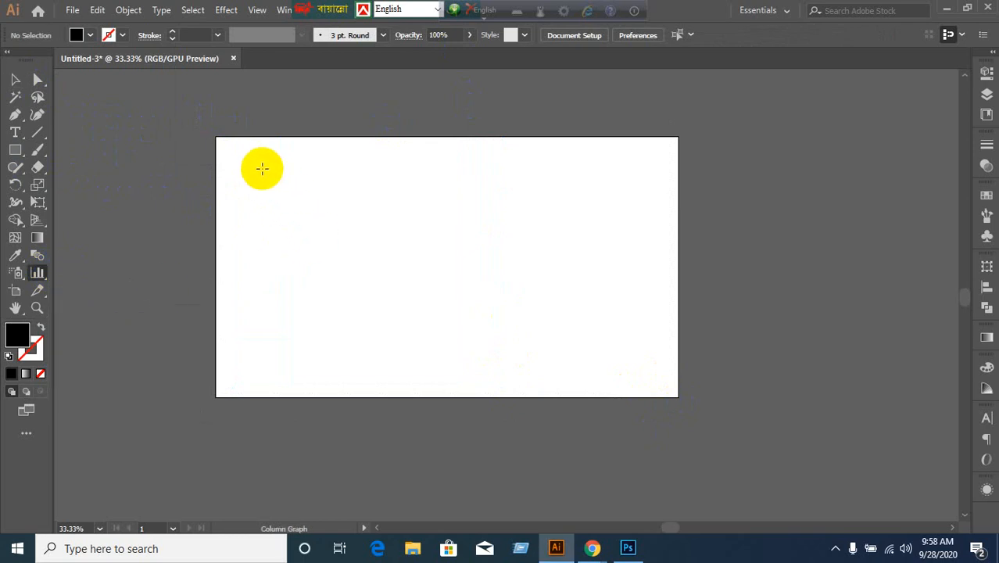
pyautogui.moveTo(262, 168); pyautogui.dragTo(515, 414)
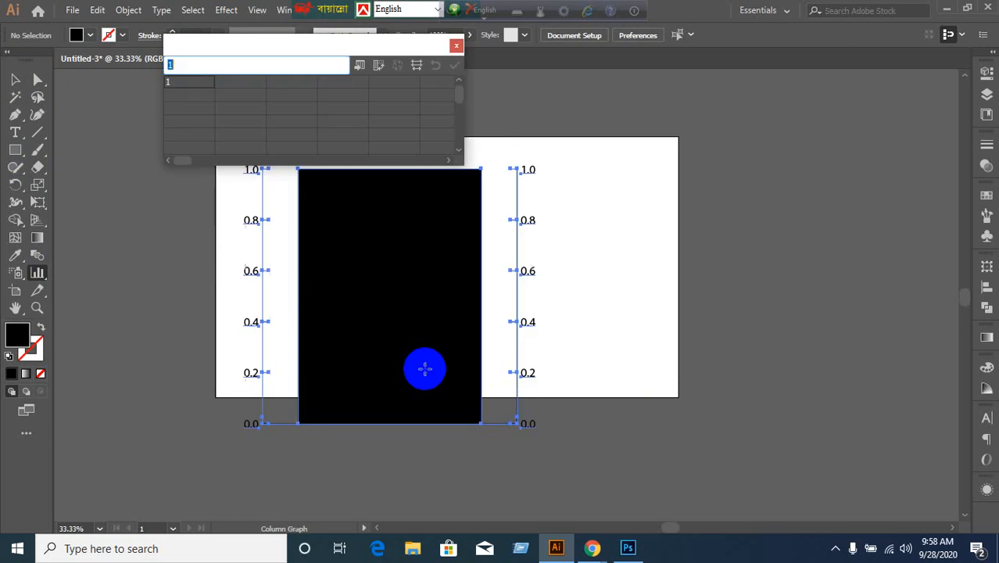
pyautogui.click(457, 45)
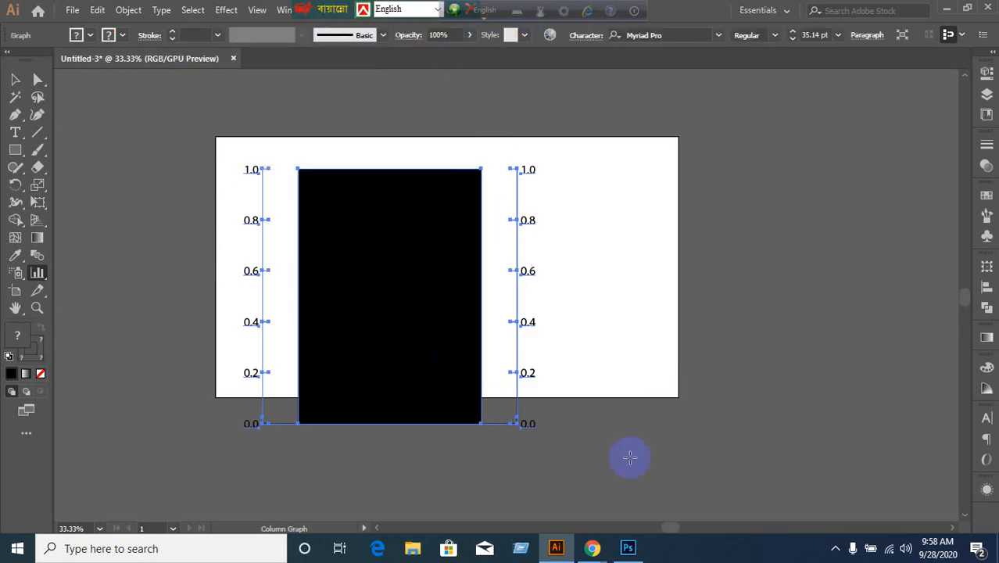
# Step: Check the Google Meet call in Chrome, look briefly at Photoshop and return to the column graph in Illustrator
pyautogui.click(589, 552)
pyautogui.click(466, 497)
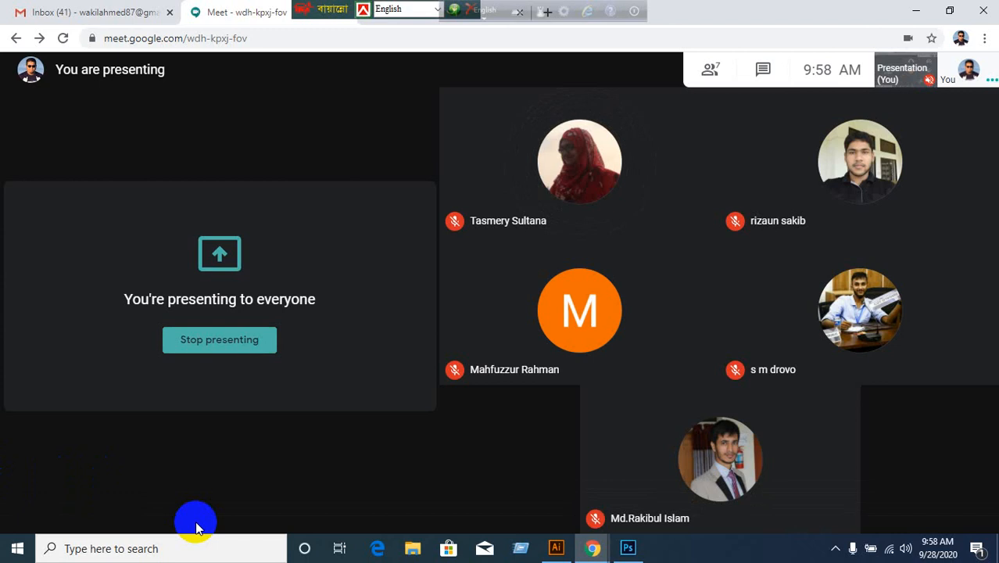
pyautogui.click(631, 552)
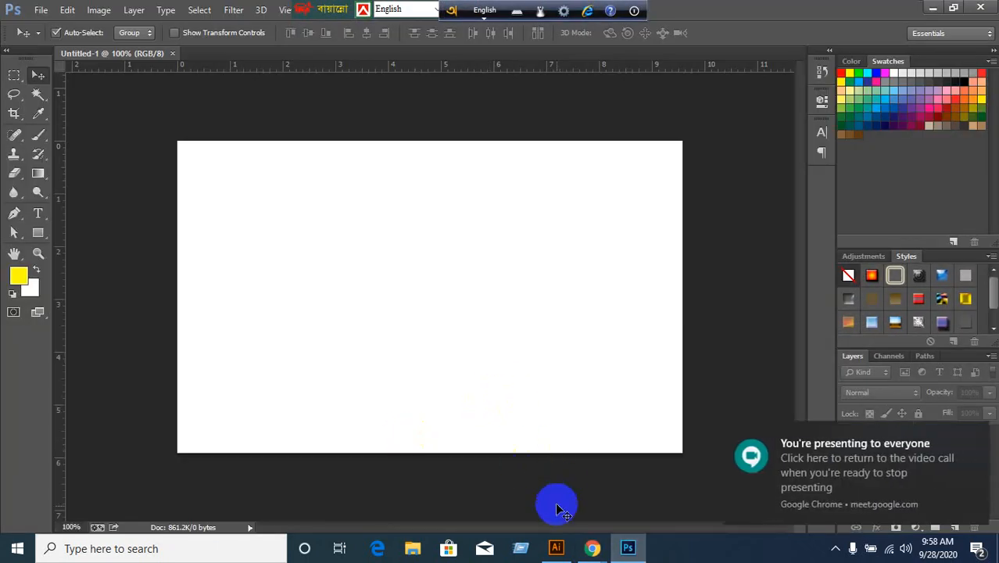
pyautogui.click(557, 548)
pyautogui.click(411, 346)
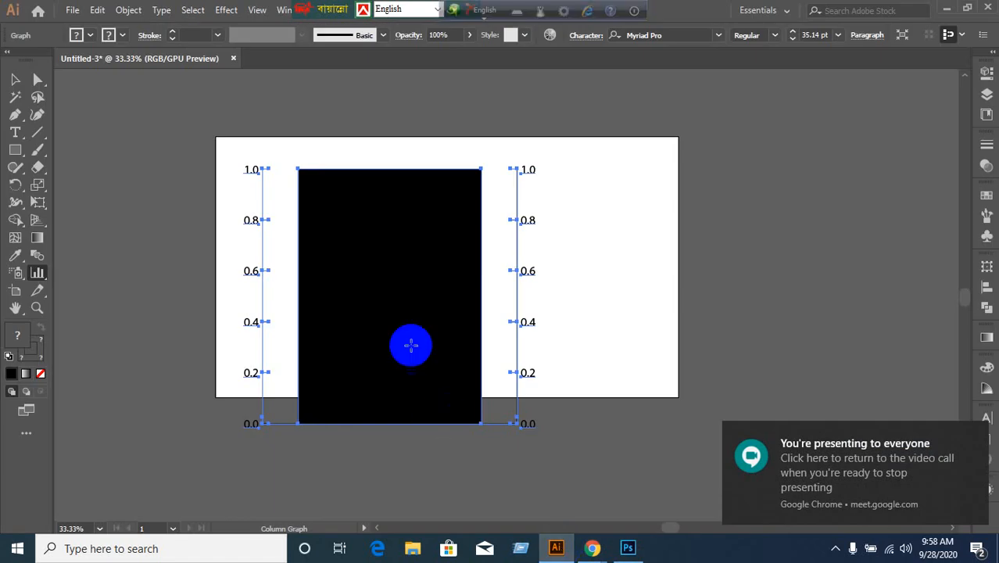
# Step: Change the column graph's value axis to On Left Side in its graph type options
pyautogui.doubleClick(38, 273)
pyautogui.click(873, 205)
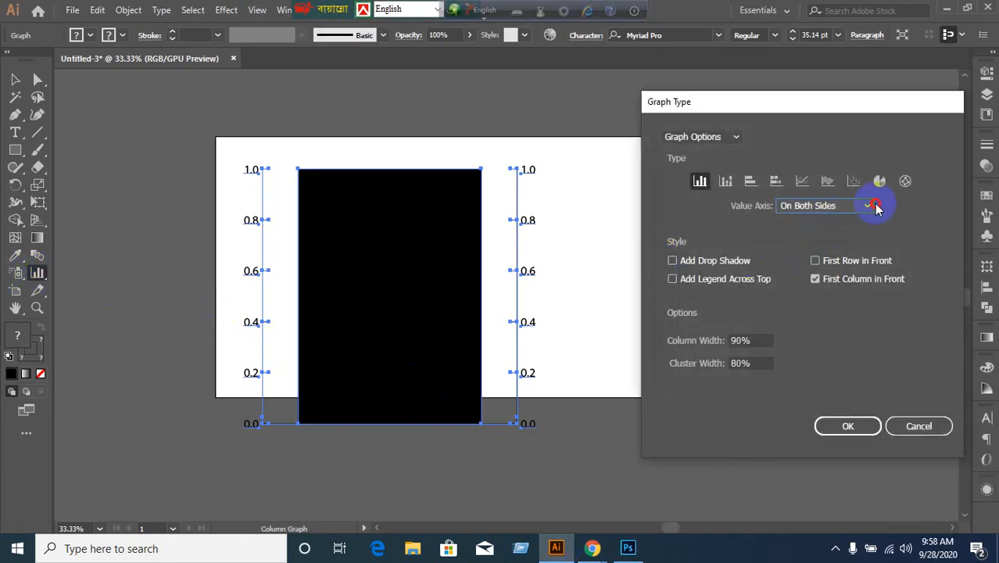
pyautogui.click(818, 221)
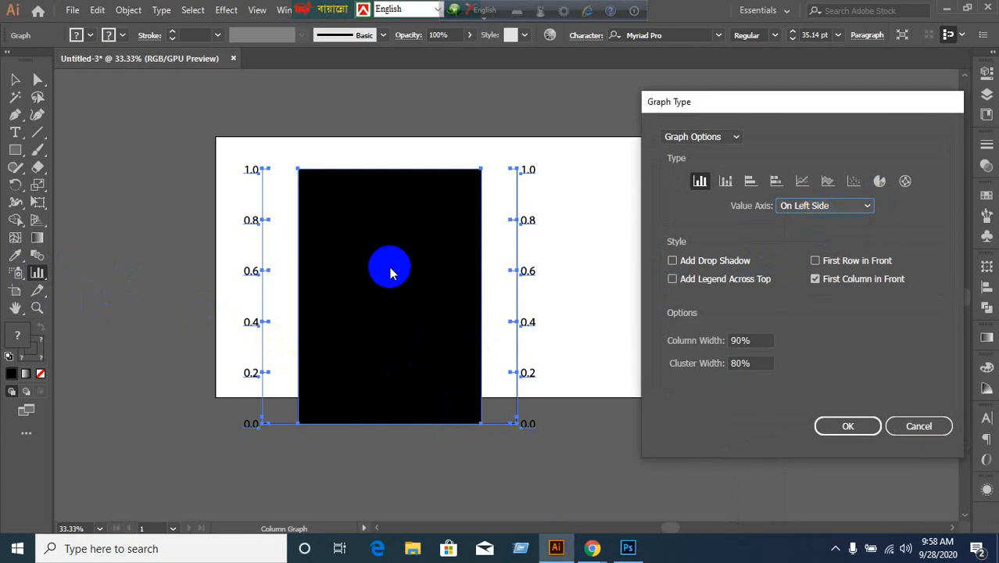
pyautogui.click(861, 427)
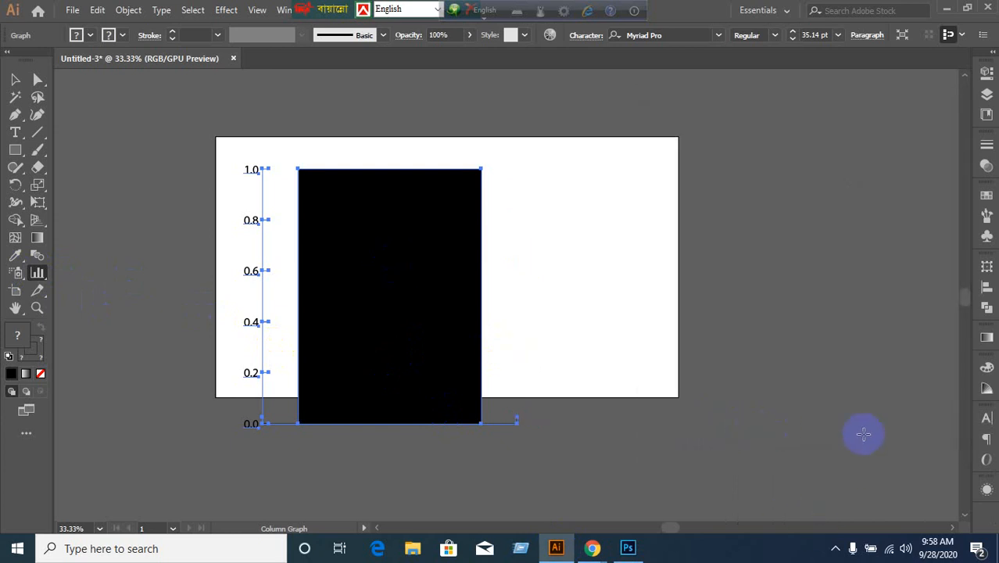
# Step: Select the column graph and delete it from the artboard
pyautogui.click(14, 79)
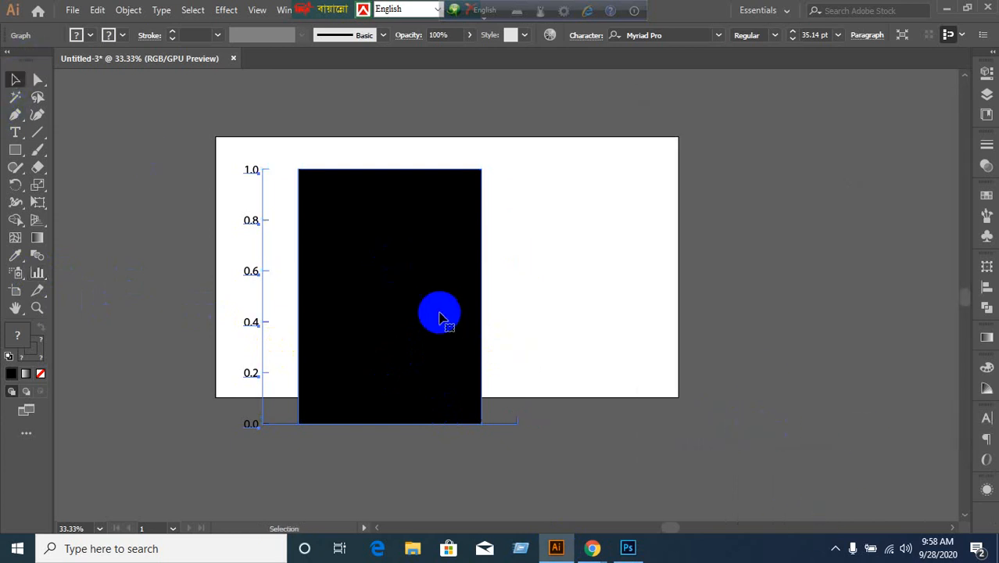
pyautogui.press('Delete')
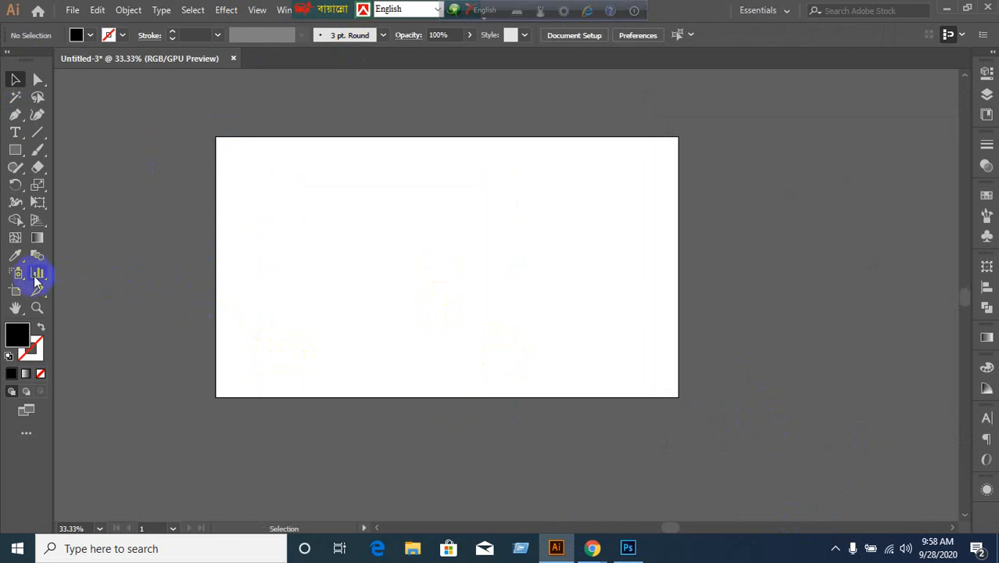
# Step: Draw a test column graph over the middle of the artboard, close its data table with the default value 1, and delete the graph
pyautogui.click(36, 276)
pyautogui.moveTo(305, 154); pyautogui.dragTo(571, 342)
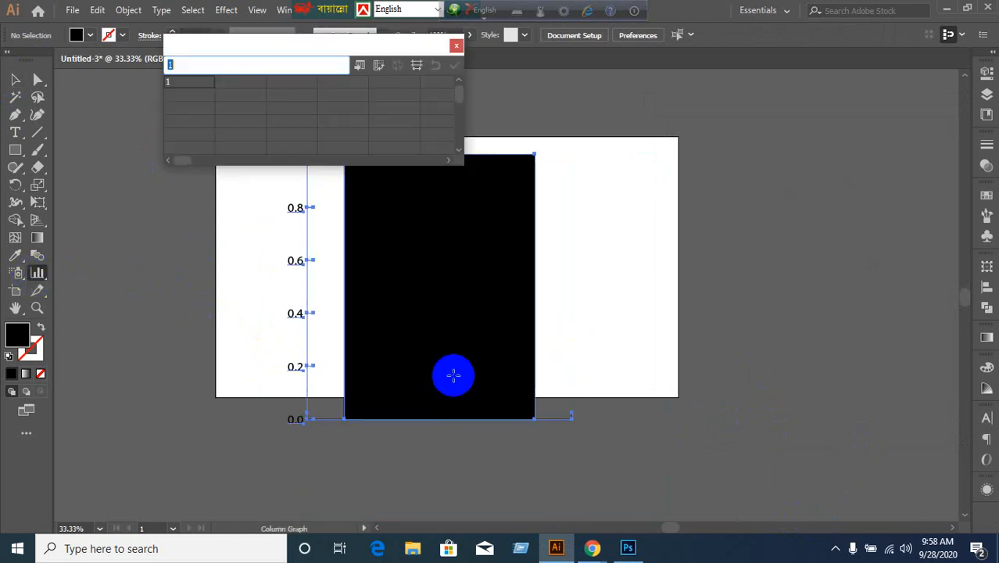
pyautogui.click(457, 45)
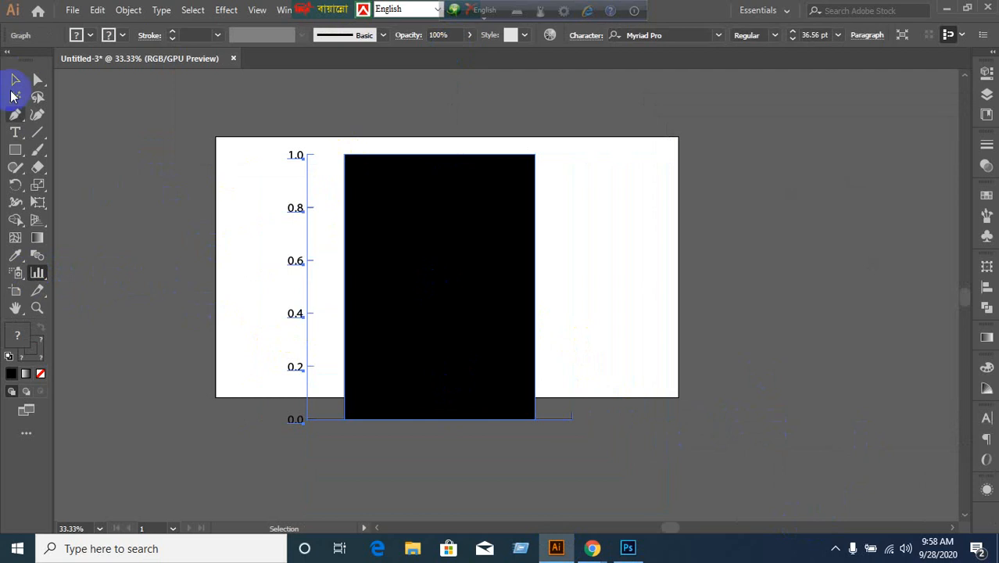
pyautogui.click(15, 78)
pyautogui.press('Delete')
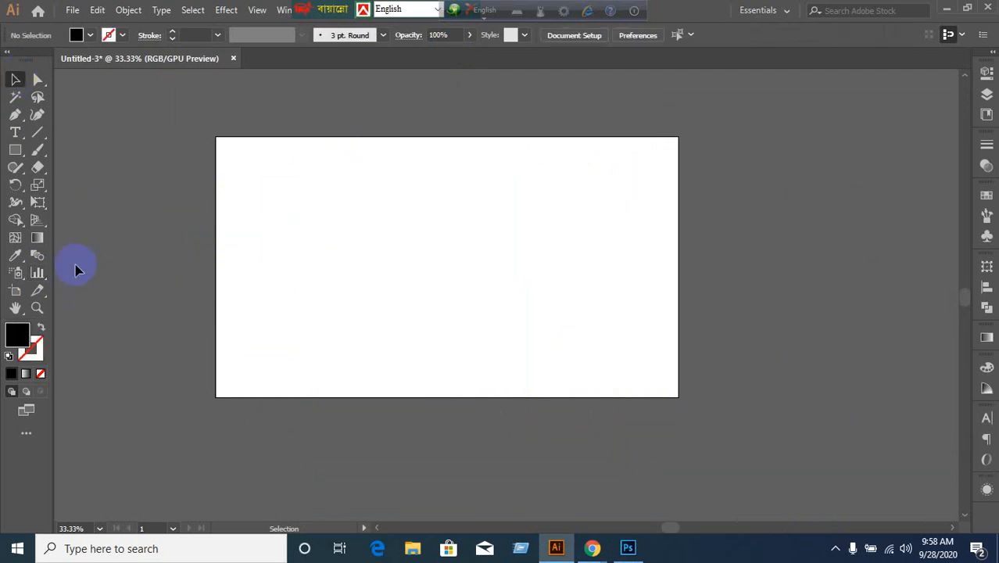
# Step: Draw a larger column graph with the Column Graph tool, extending past the artboard's upper and lower edges
pyautogui.moveTo(45, 274); pyautogui.dragTo(137, 271)
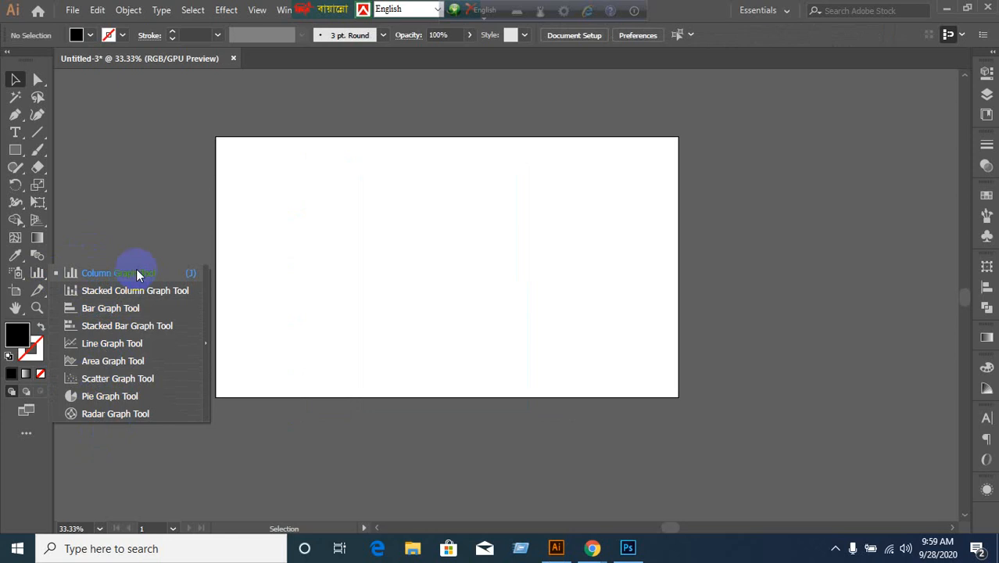
pyautogui.moveTo(127, 271); pyautogui.dragTo(128, 271)
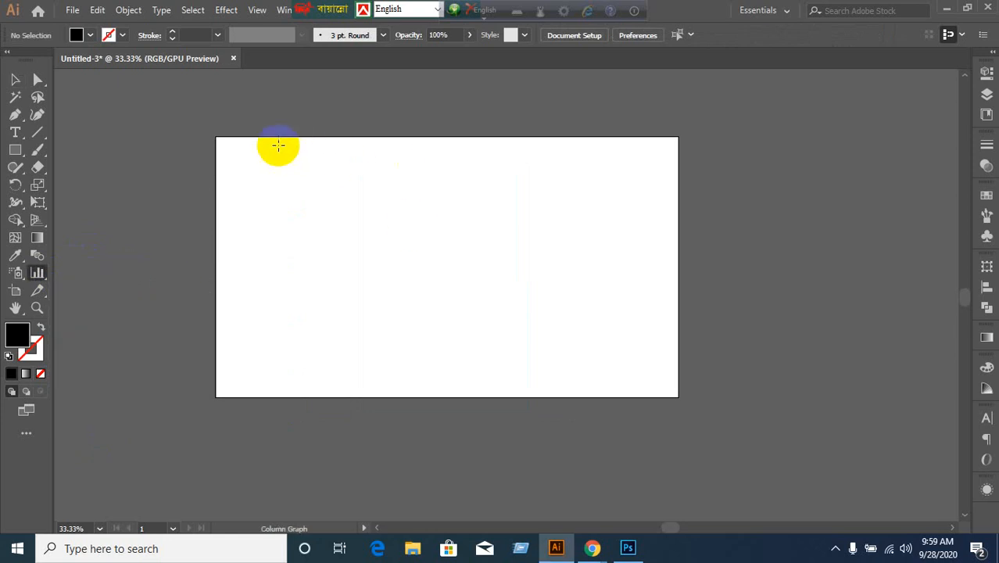
pyautogui.moveTo(268, 120); pyautogui.dragTo(597, 448)
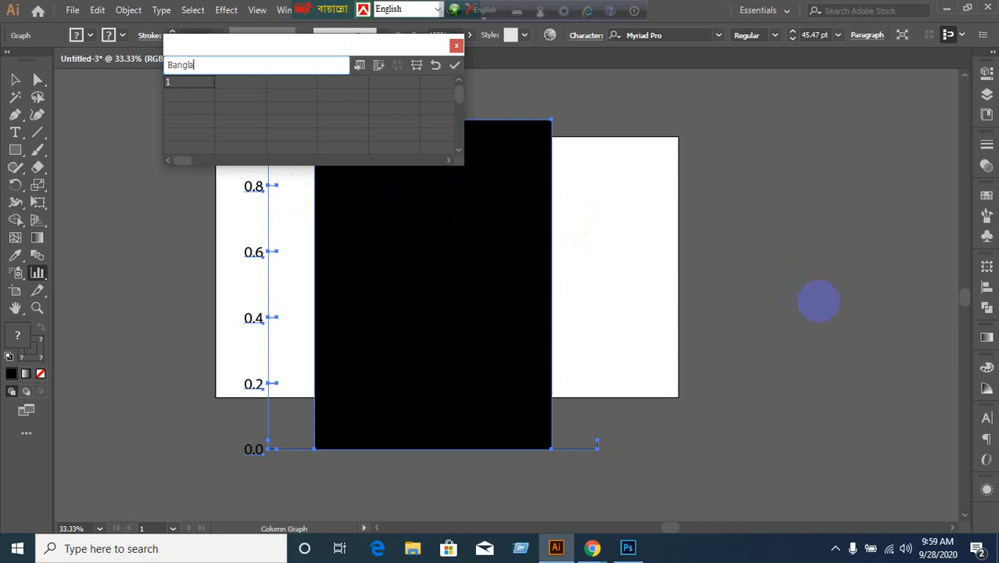
# Step: Enter the column labels Bangladesh, Pakistan and India in the first row of the graph data
pyautogui.press('Tab')
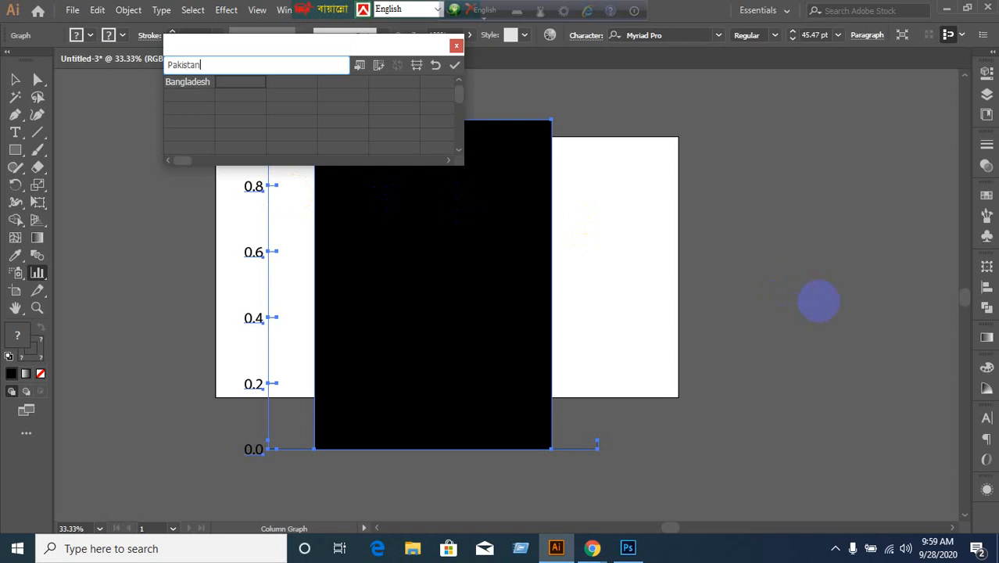
pyautogui.write('Pakistan')
pyautogui.press('Tab')
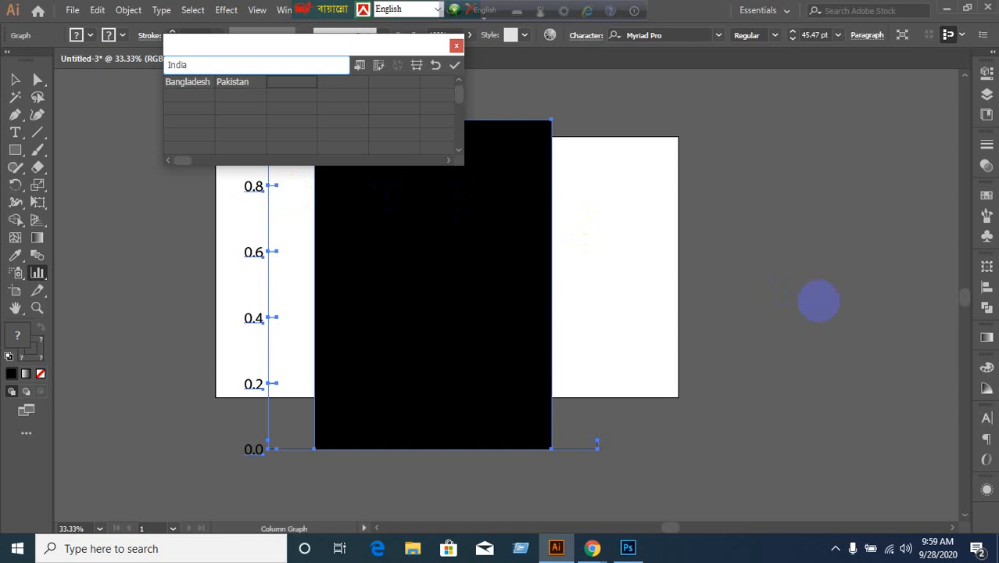
pyautogui.press('Return')
# Step: Enter the values 100, 300 and 400 under Bangladesh, Pakistan and India in the second row
pyautogui.press('Left')
pyautogui.press('Left')
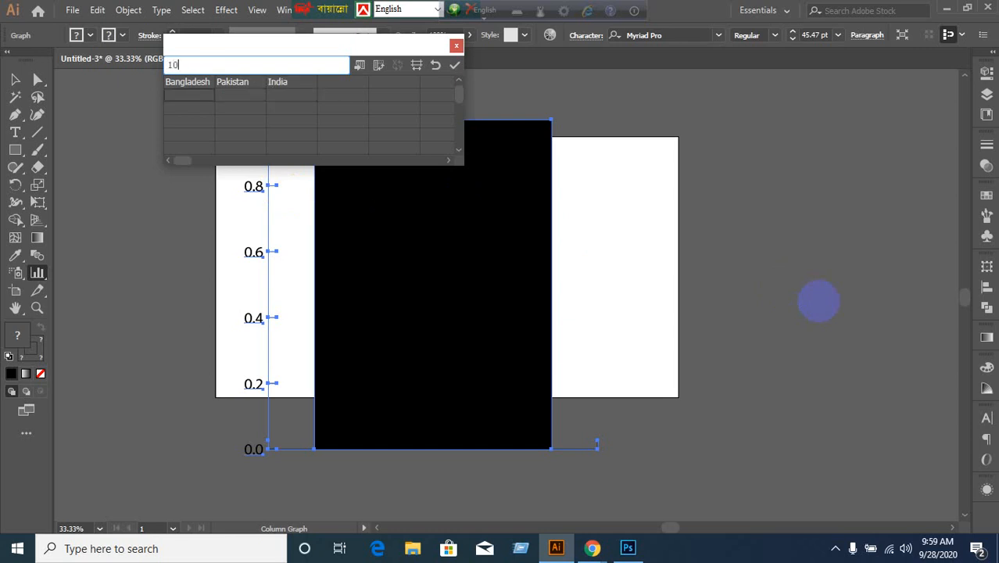
pyautogui.press('Tab')
pyautogui.press('Tab')
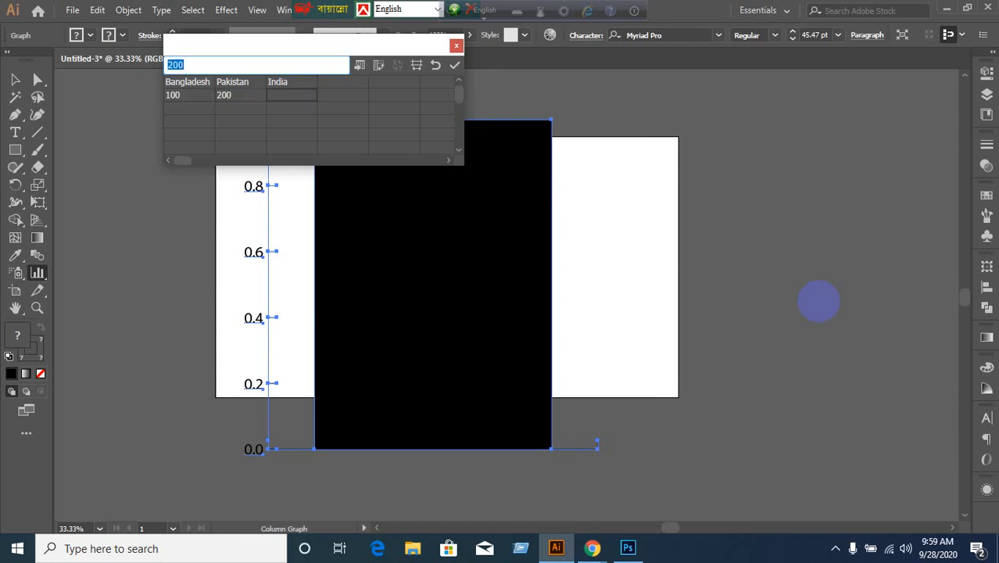
pyautogui.write('2')
pyautogui.press('Left')
pyautogui.write('300')
pyautogui.press('Right')
pyautogui.press('Right')
pyautogui.press('Left')
pyautogui.press('Up')
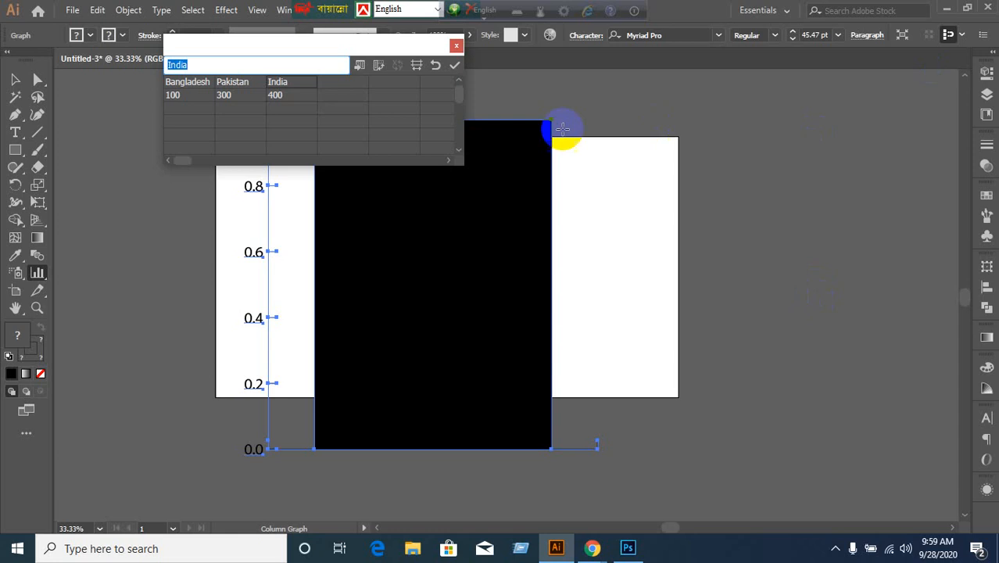
pyautogui.click(312, 97)
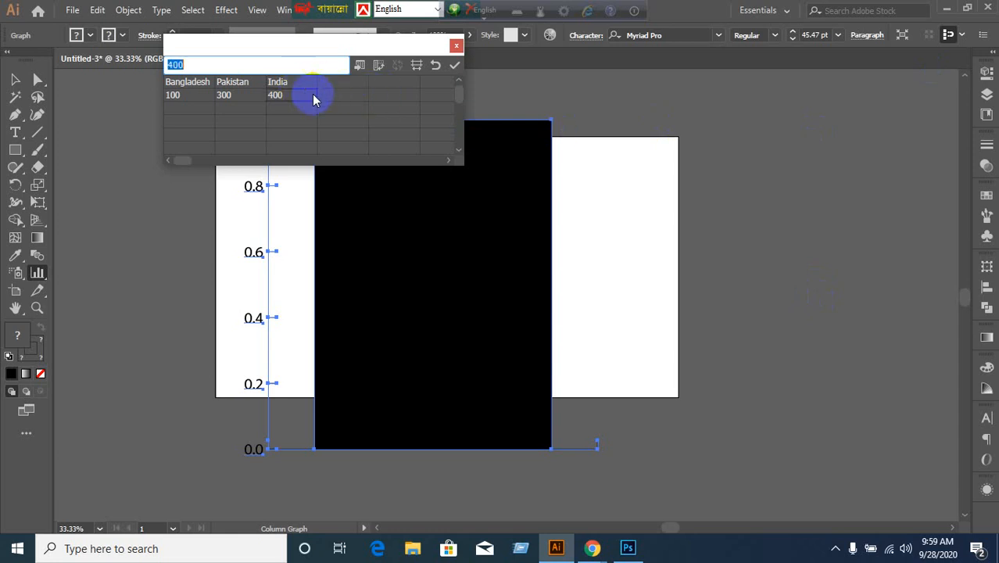
pyautogui.click(359, 67)
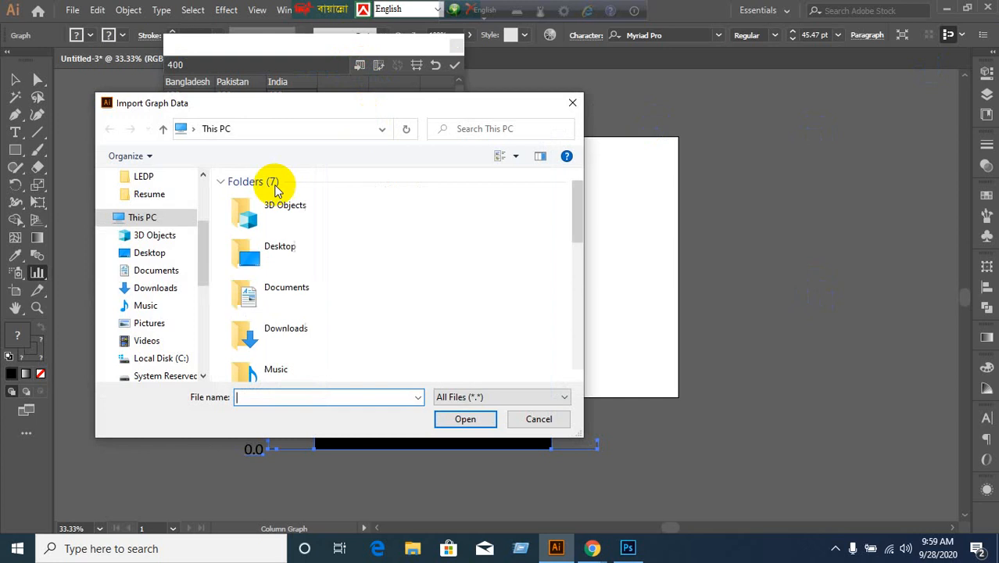
pyautogui.click(572, 101)
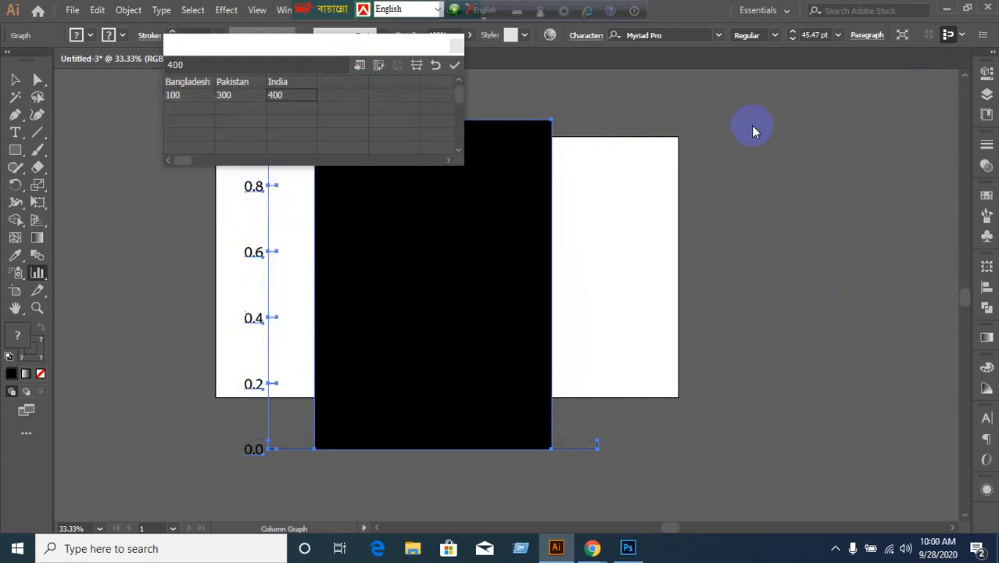
# Step: Minimize the open windows and create a new text document on the Windows desktop
pyautogui.click(946, 9)
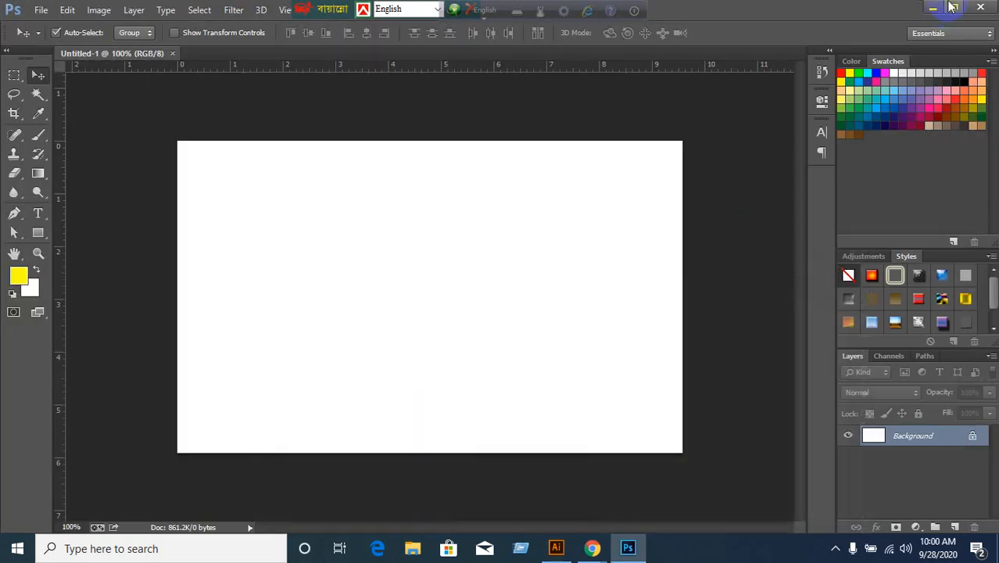
pyautogui.click(932, 7)
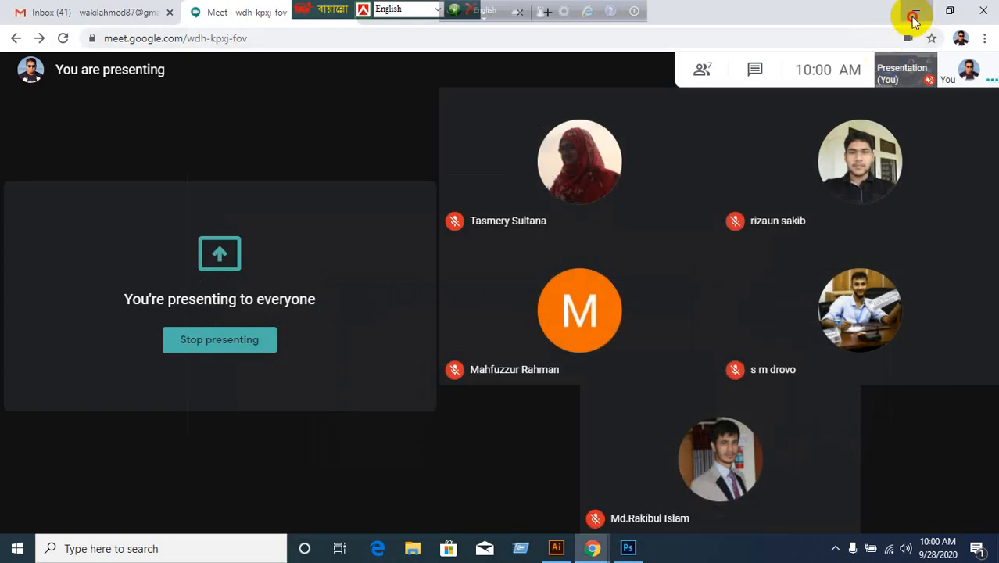
pyautogui.click(912, 14)
pyautogui.rightClick(310, 159)
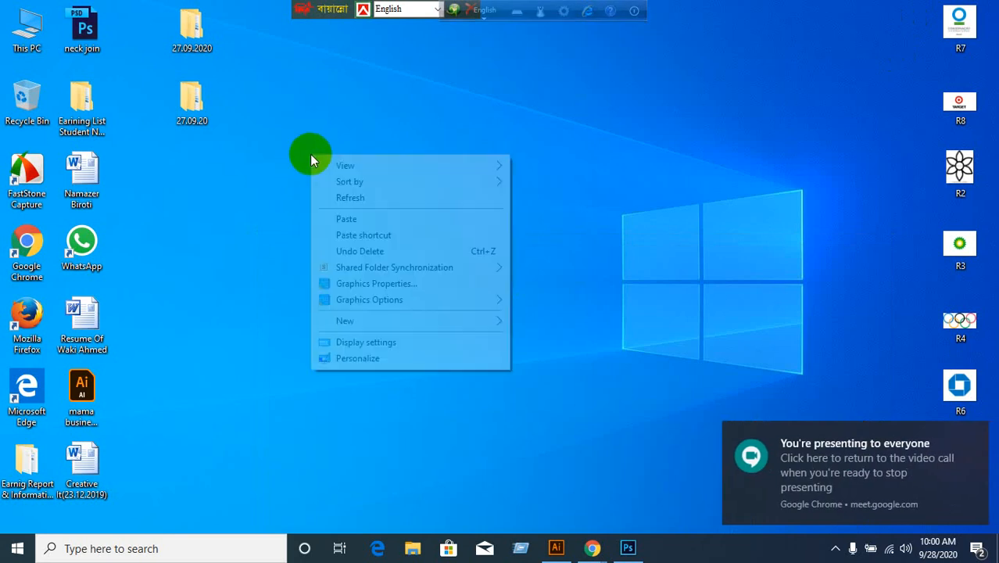
pyautogui.moveTo(428, 322)
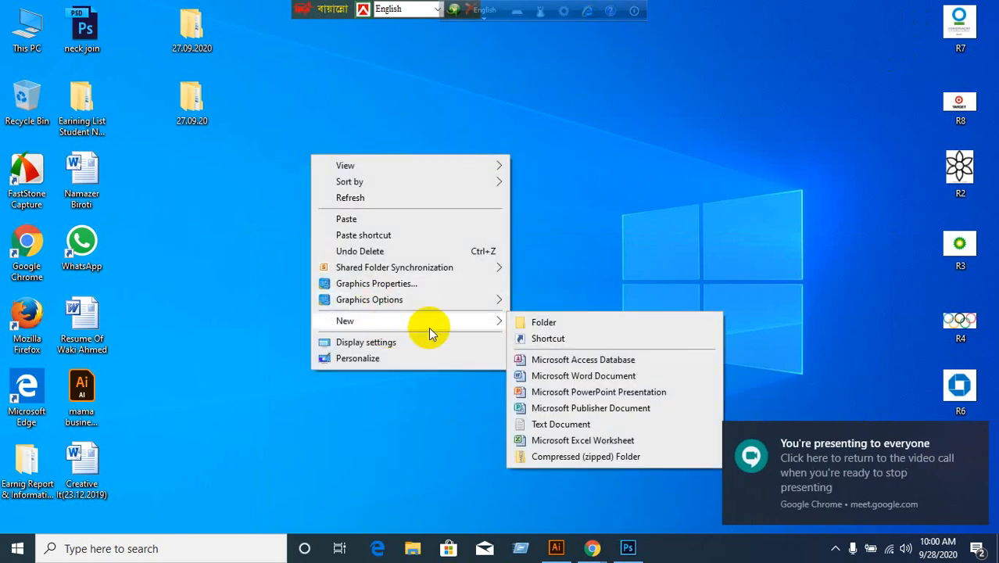
pyautogui.click(551, 423)
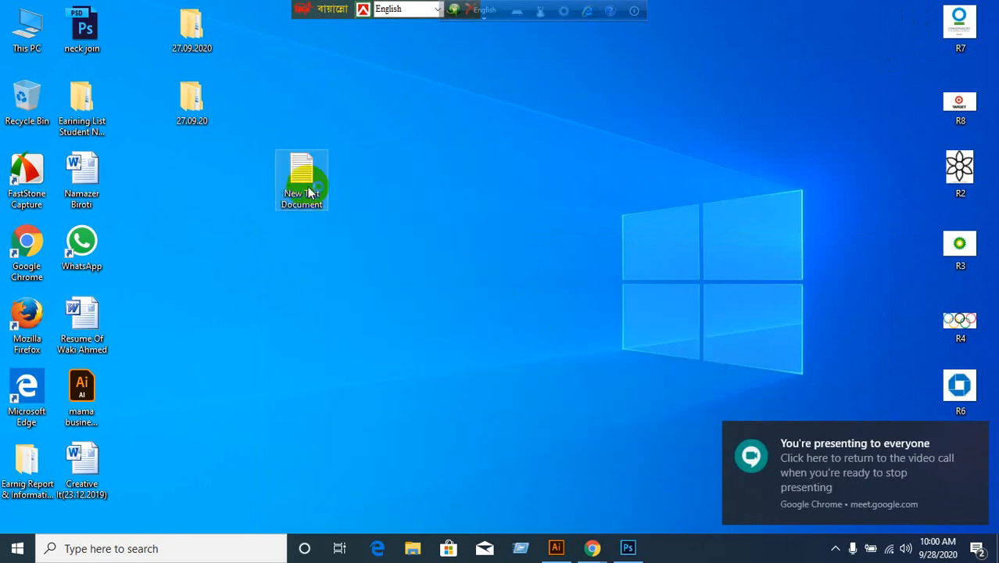
# Step: Write "aaaaaaa" in the New Text Document in Notepad, save the file and close it
pyautogui.doubleClick(306, 184)
pyautogui.write('aaaaaaa')
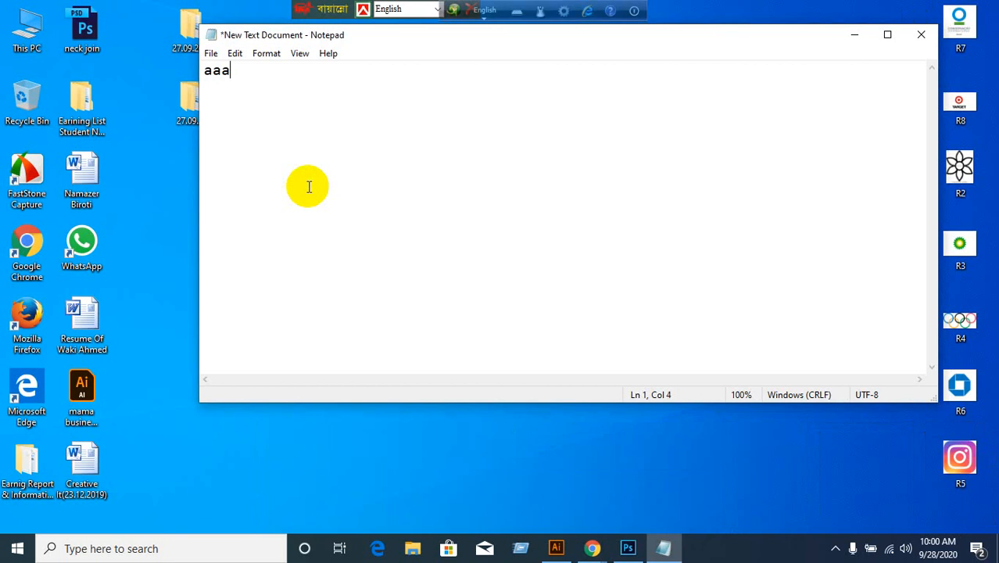
pyautogui.hotkey('ctrl', 's')
pyautogui.click(922, 34)
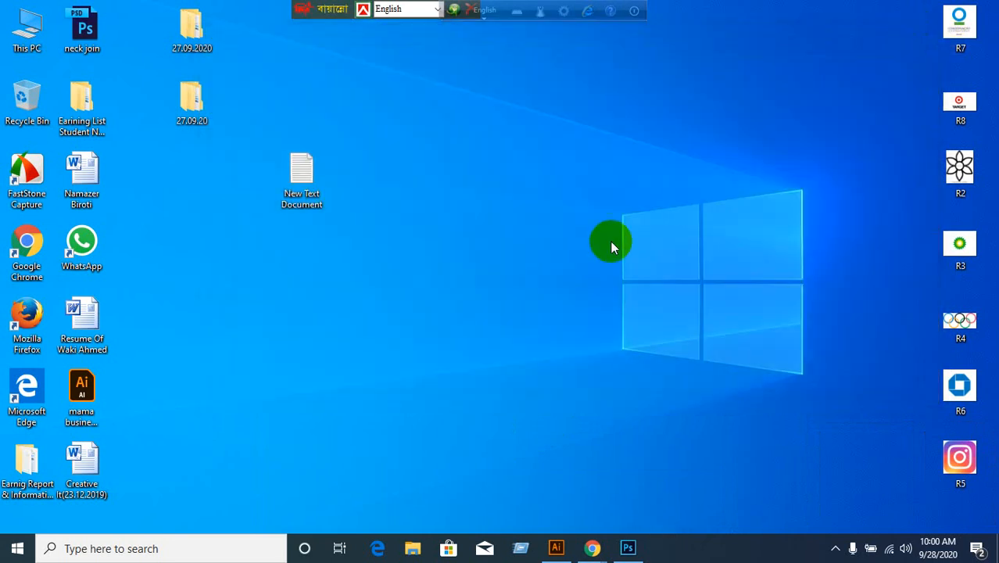
# Step: Switch back to Illustrator and import New Text Document from the Desktop into the India value cell of the graph data
pyautogui.click(556, 547)
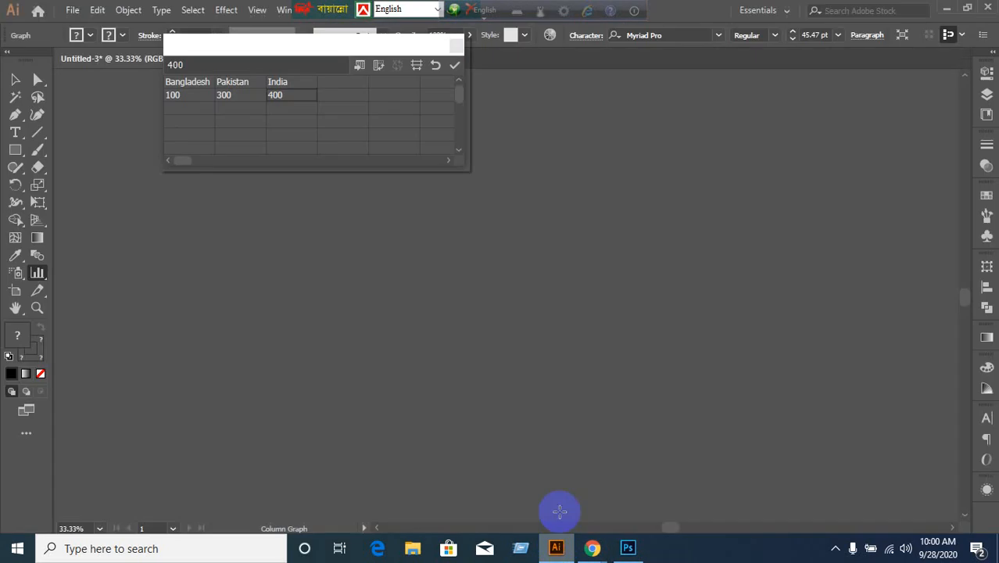
pyautogui.click(365, 67)
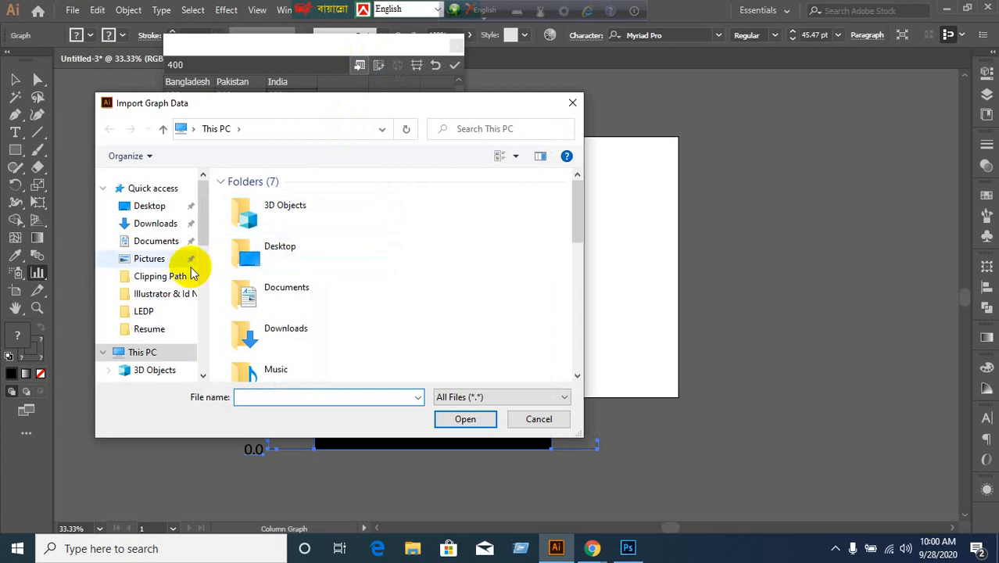
pyautogui.click(142, 205)
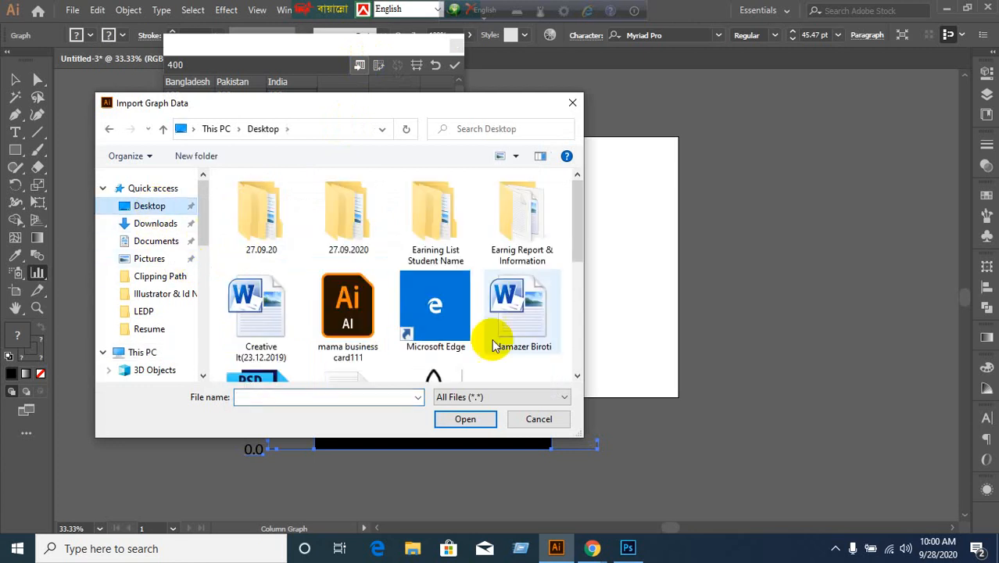
pyautogui.scroll(-5, 494, 346)
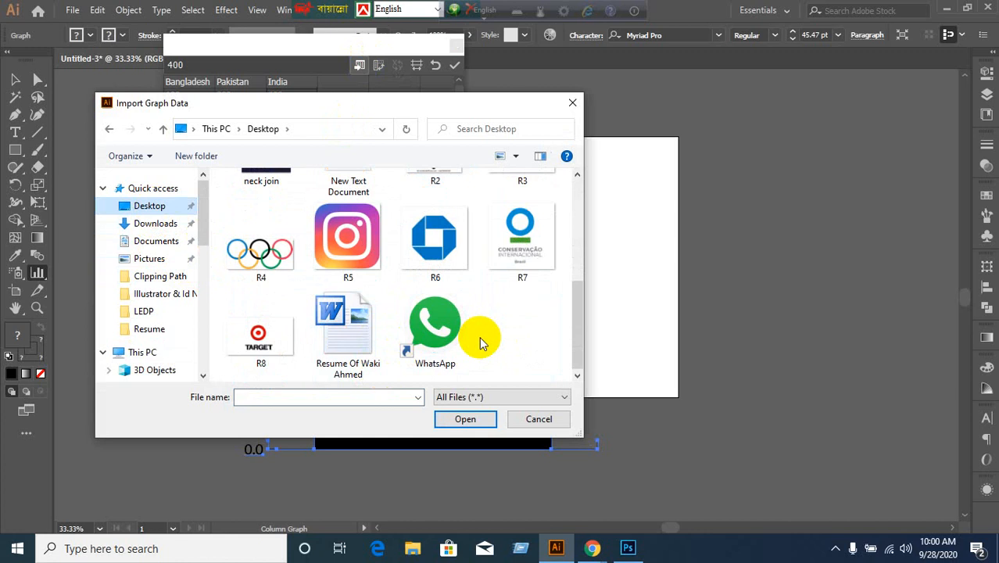
pyautogui.scroll(2, 481, 338)
pyautogui.click(355, 325)
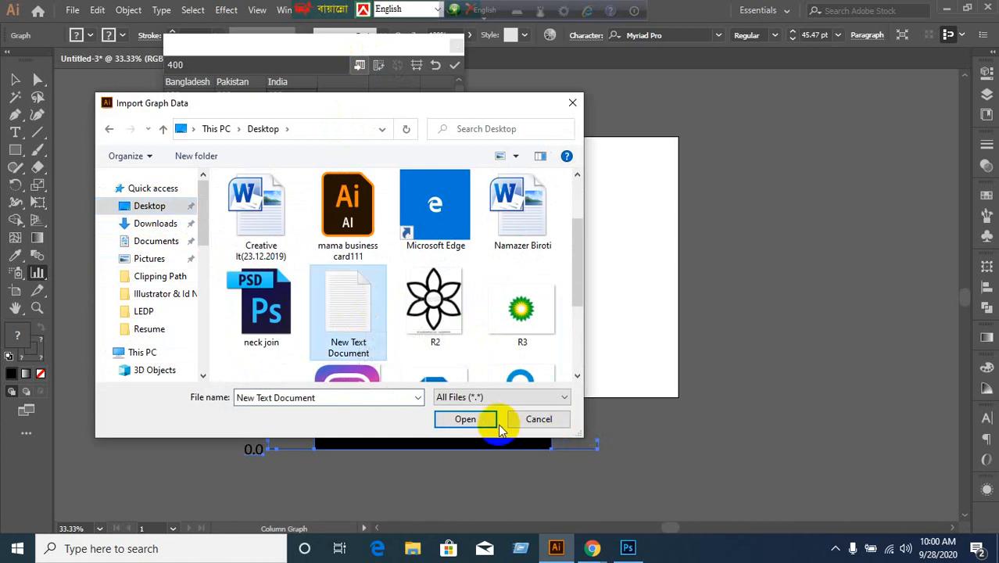
pyautogui.click(467, 420)
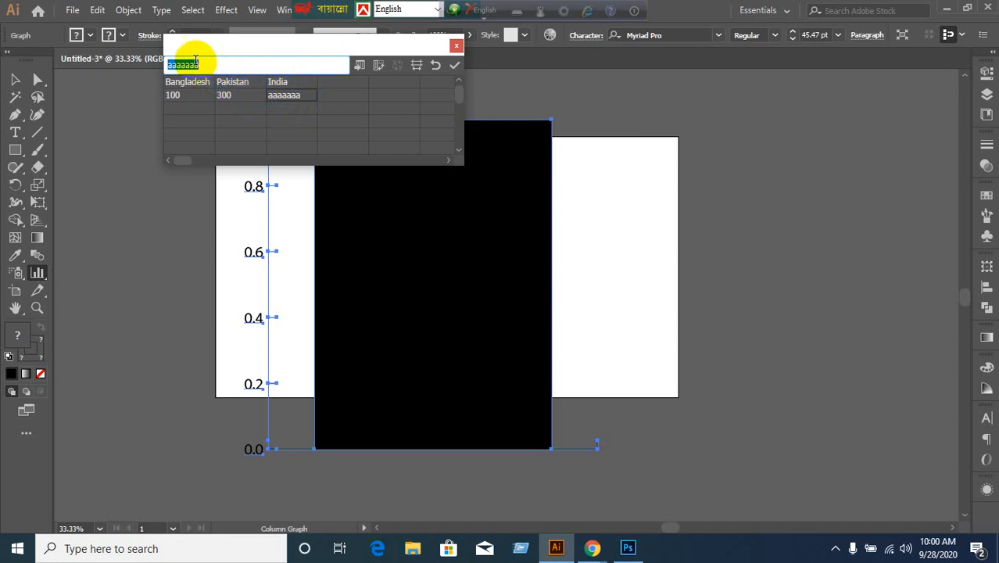
# Step: Replace the imported text in the cell under India with the value 400
pyautogui.click(279, 94)
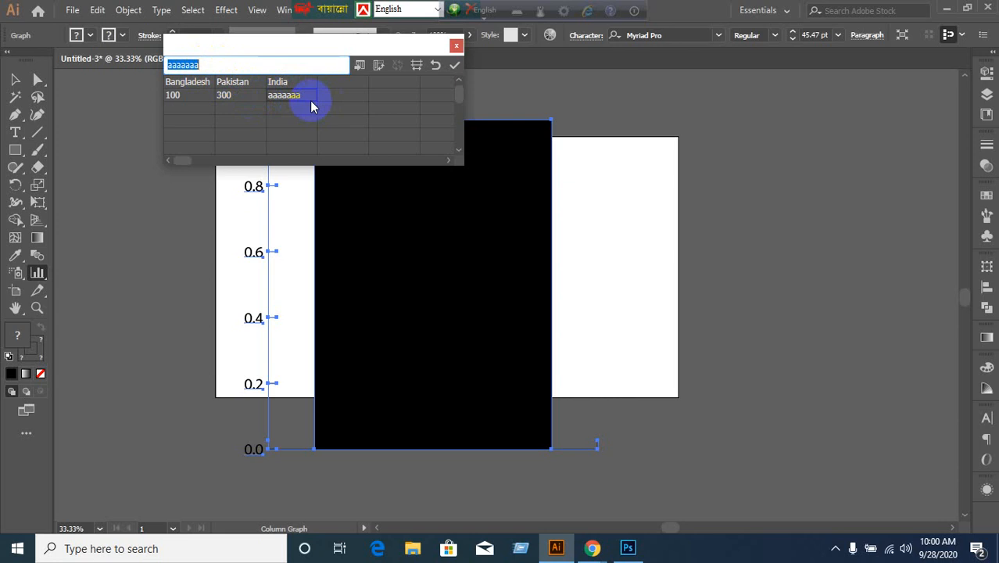
pyautogui.click(310, 100)
pyautogui.click(302, 99)
pyautogui.write('400')
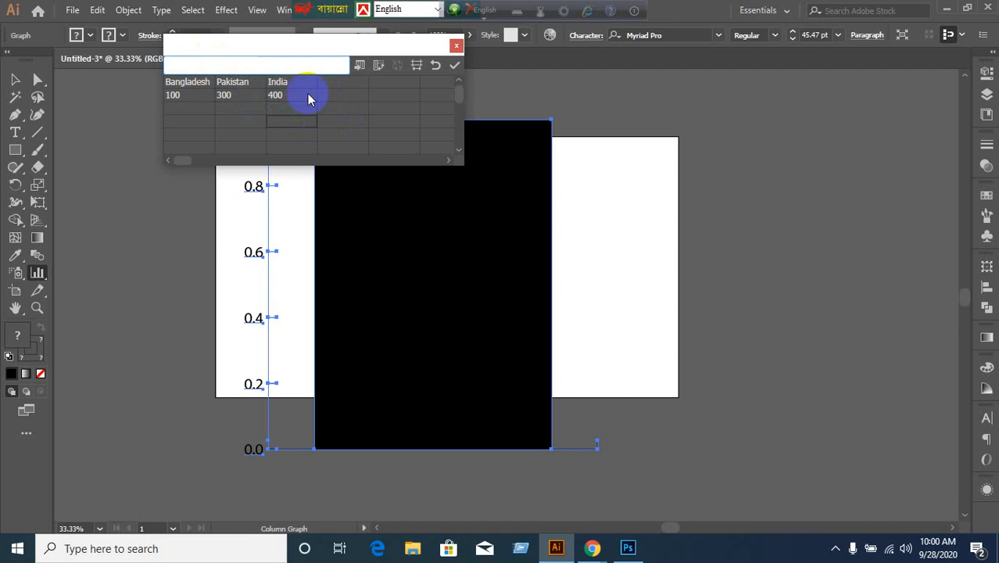
pyautogui.click(309, 95)
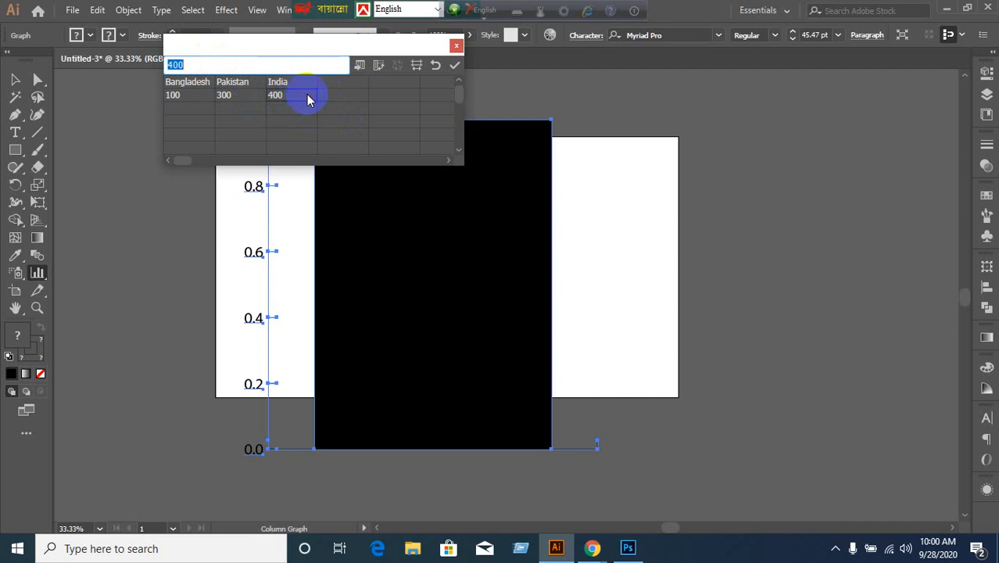
# Step: Transpose the graph data so the countries become rows, apply it, then transpose back to column headings and apply again
pyautogui.click(378, 67)
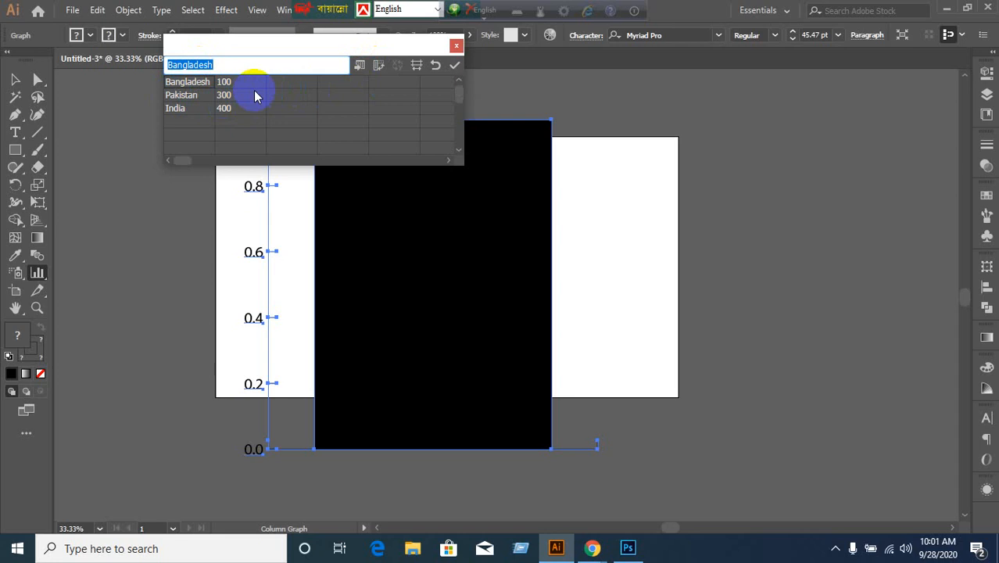
pyautogui.click(455, 68)
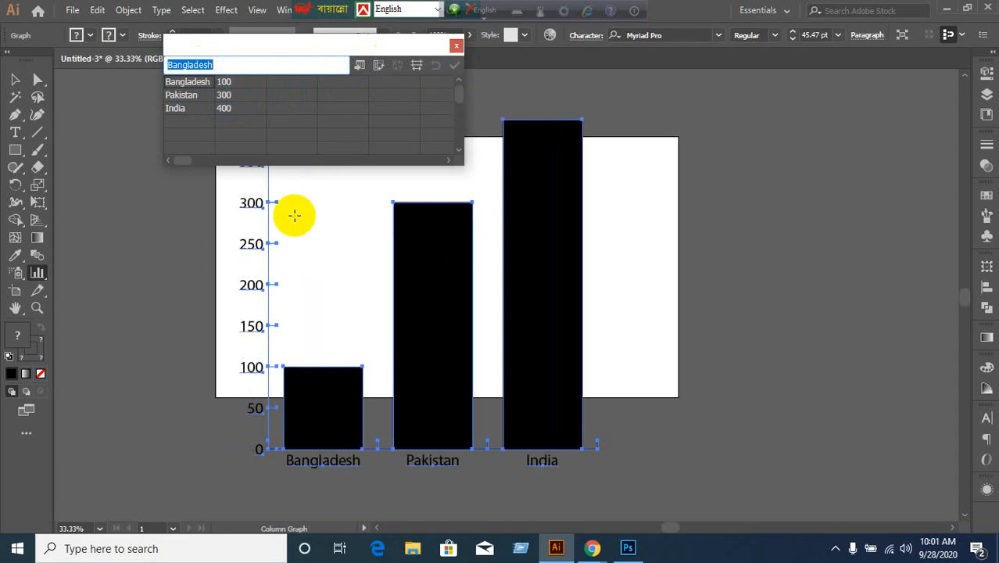
pyautogui.click(380, 68)
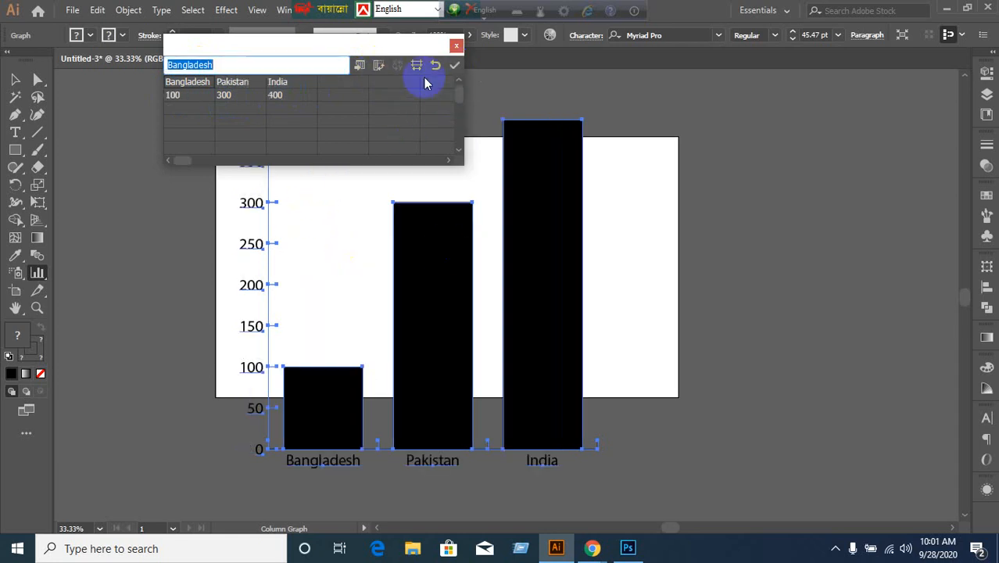
pyautogui.click(455, 66)
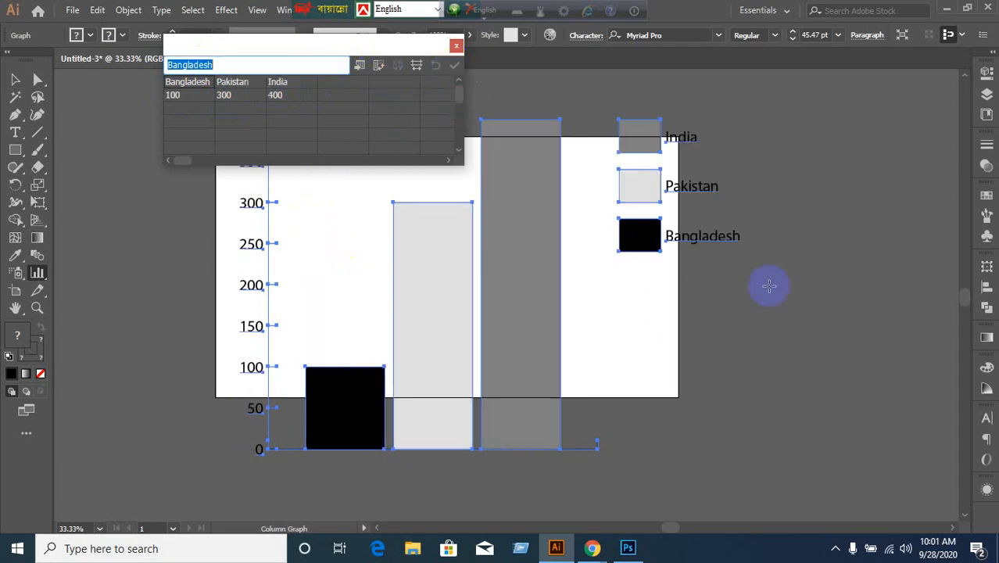
# Step: Switch the graph data to country rows and back to country columns, applying each layout, and close the data window
pyautogui.click(379, 66)
pyautogui.click(453, 66)
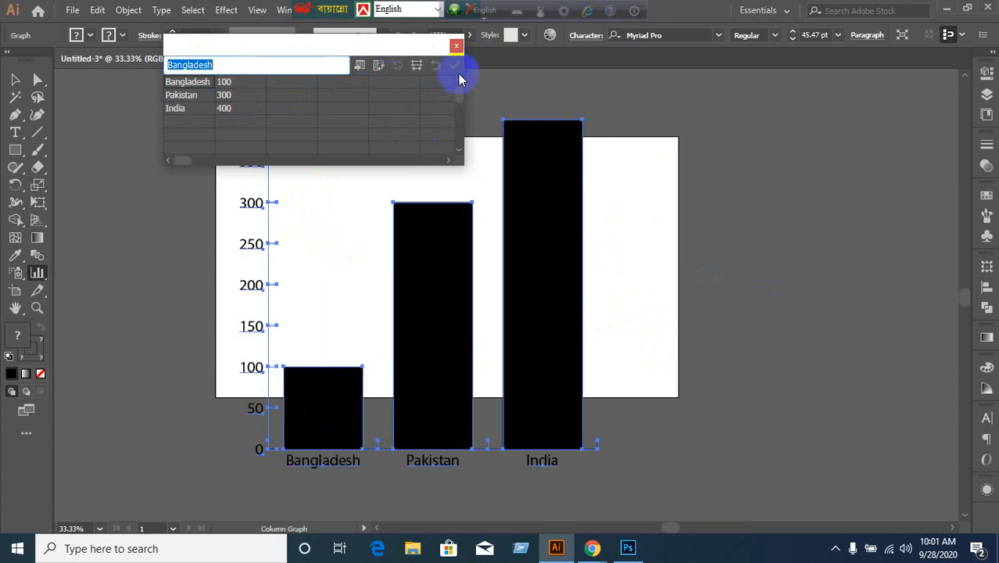
pyautogui.click(378, 66)
pyautogui.click(454, 65)
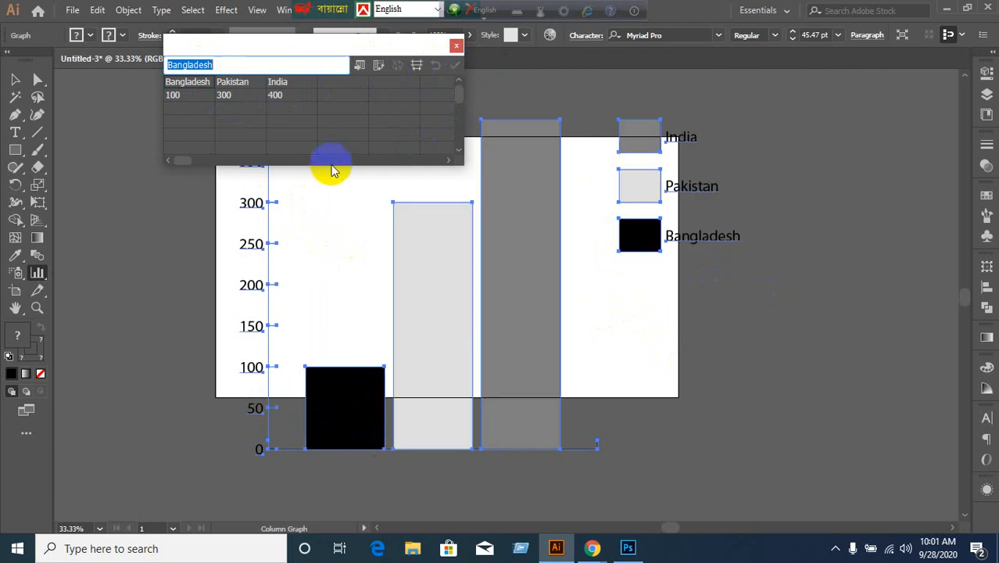
pyautogui.click(455, 46)
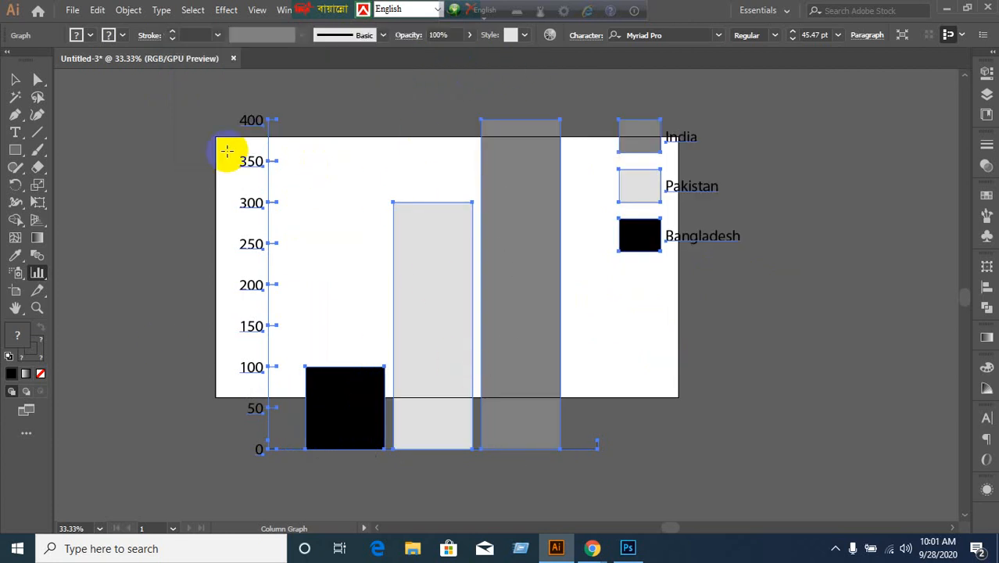
# Step: Deselect the graph and fill only the India legend box with yellow using the Direct Selection tool
pyautogui.click(15, 79)
pyautogui.click(108, 138)
pyautogui.moveTo(38, 79); pyautogui.dragTo(78, 82)
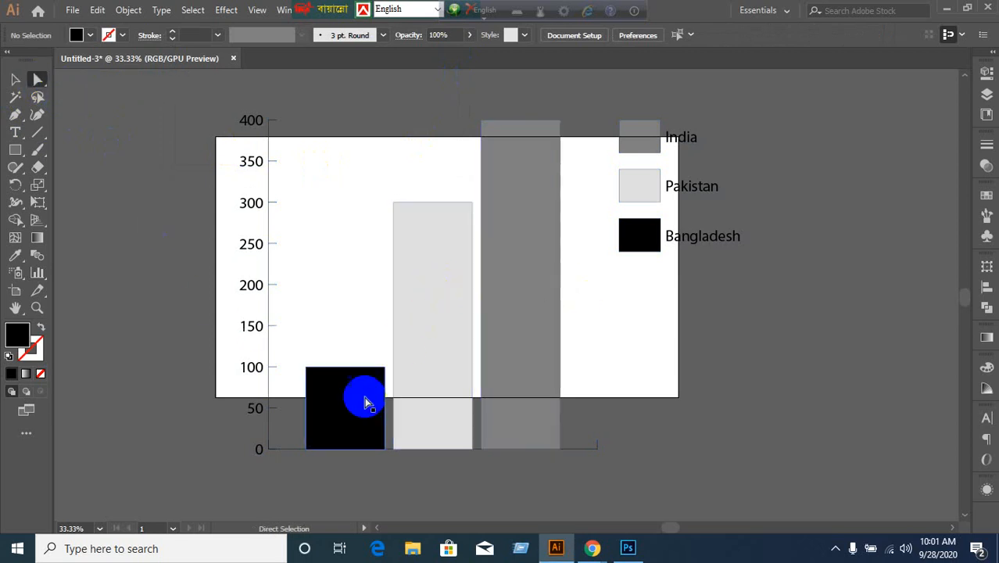
pyautogui.click(626, 140)
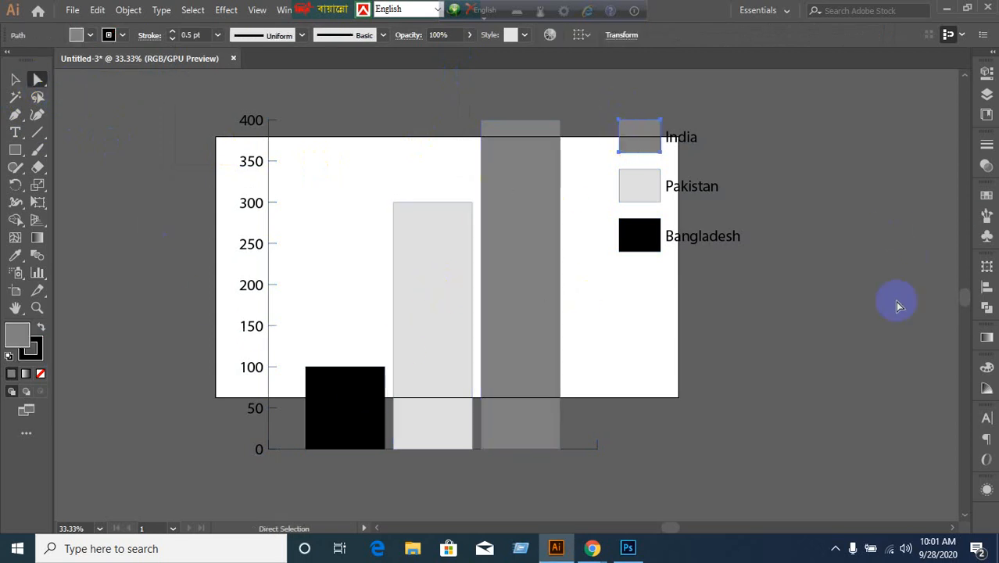
pyautogui.click(987, 197)
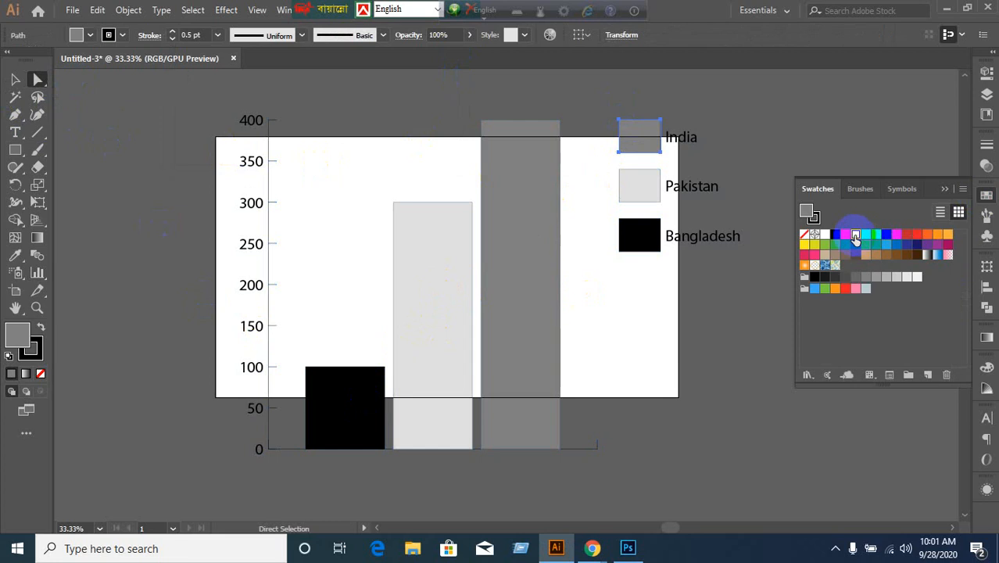
pyautogui.click(855, 233)
# Step: Select the Pakistan and India legend boxes and the India column in turn, and undo the yellow fill
pyautogui.click(640, 194)
pyautogui.click(643, 185)
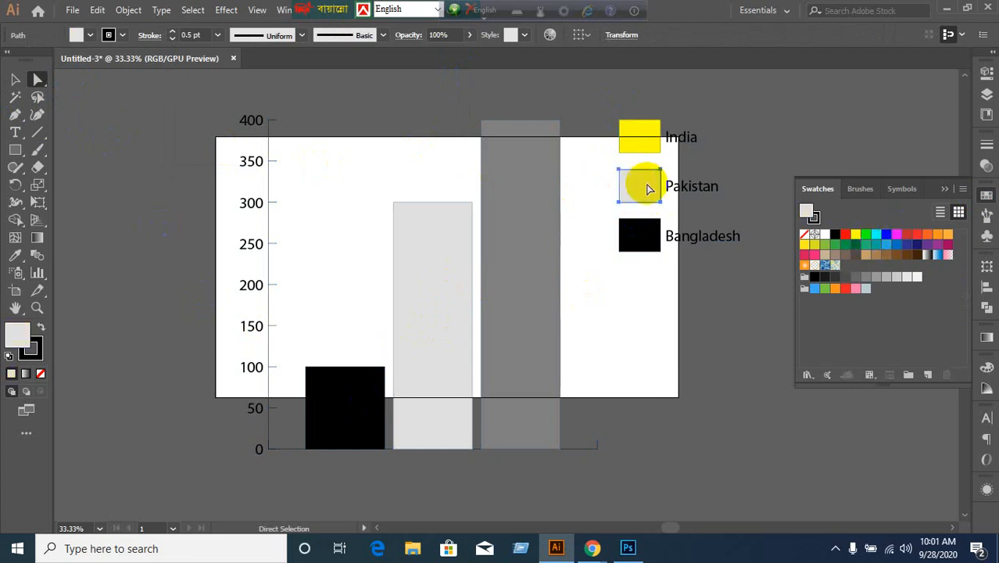
pyautogui.click(645, 138)
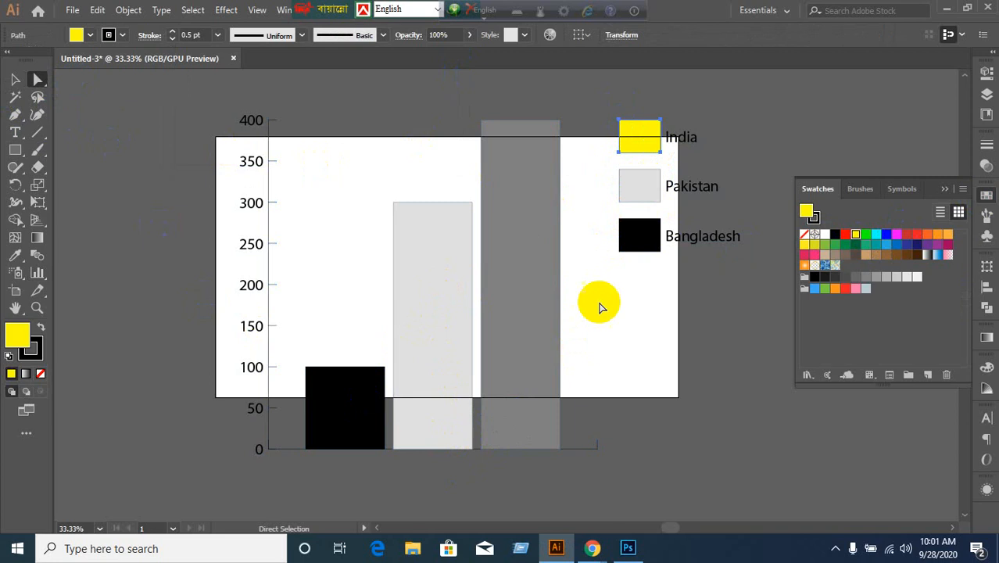
pyautogui.click(520, 256)
pyautogui.hotkey('ctrl', 'z')
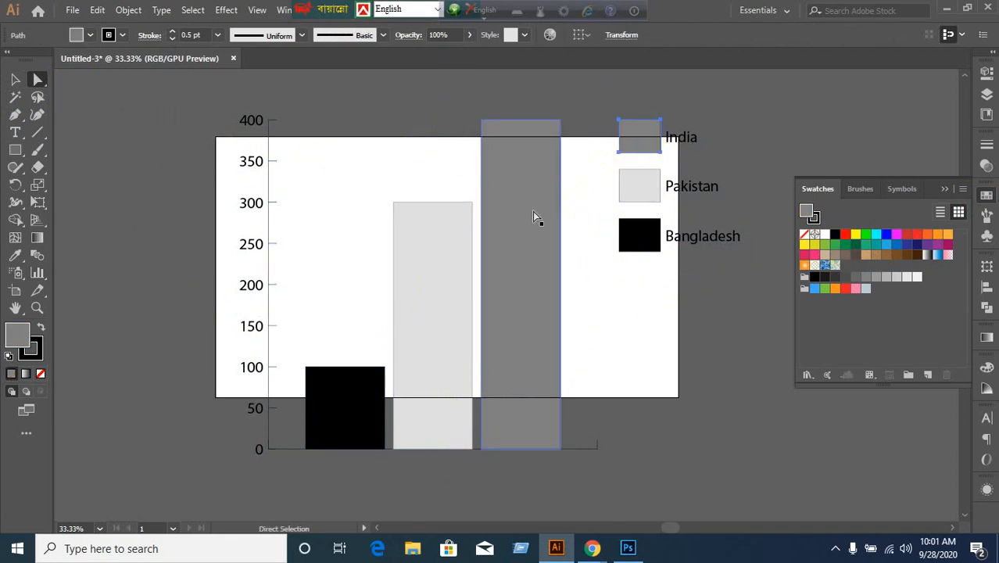
# Step: Fill the India legend box and the India column with magenta
pyautogui.click(648, 135)
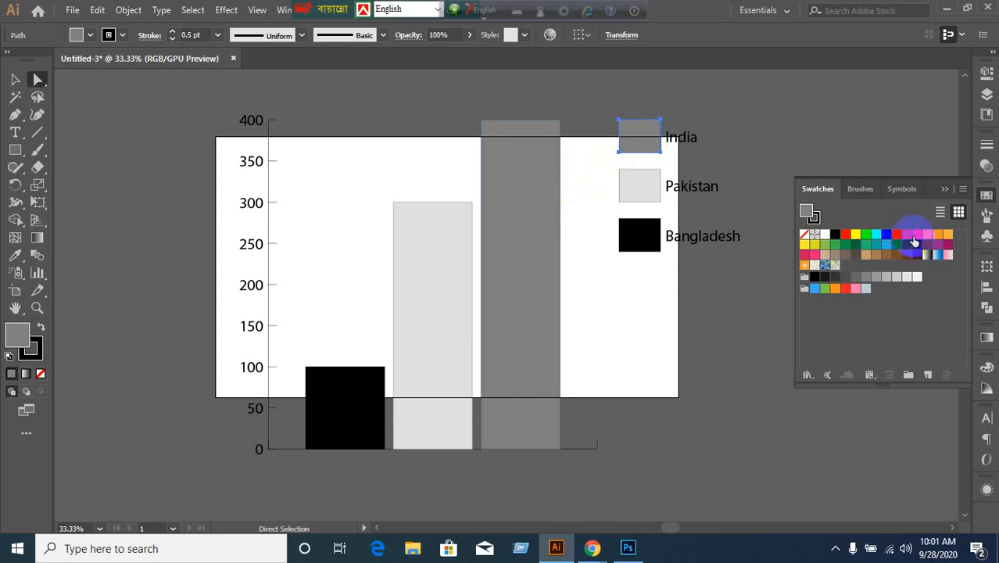
pyautogui.click(897, 234)
pyautogui.click(526, 259)
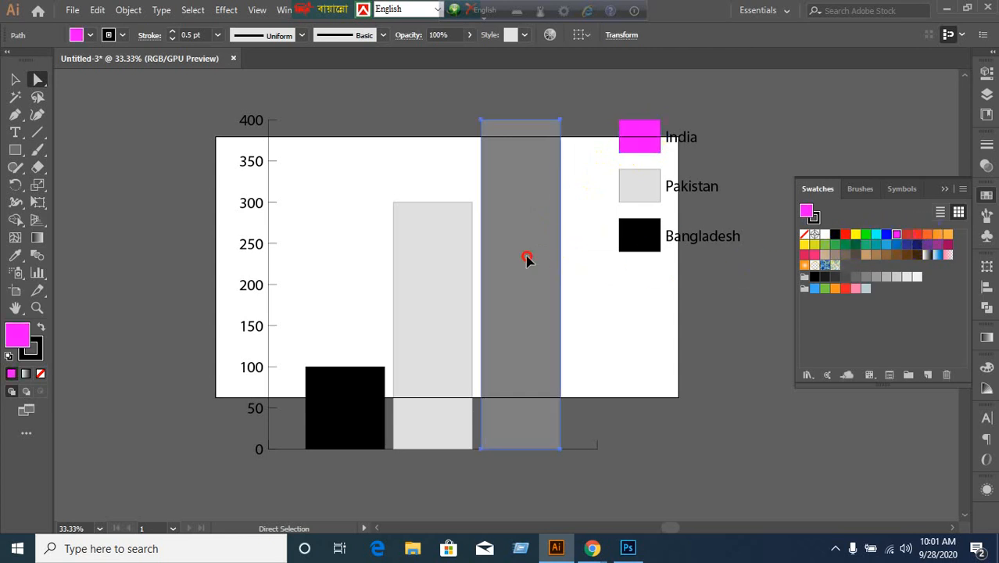
pyautogui.click(896, 234)
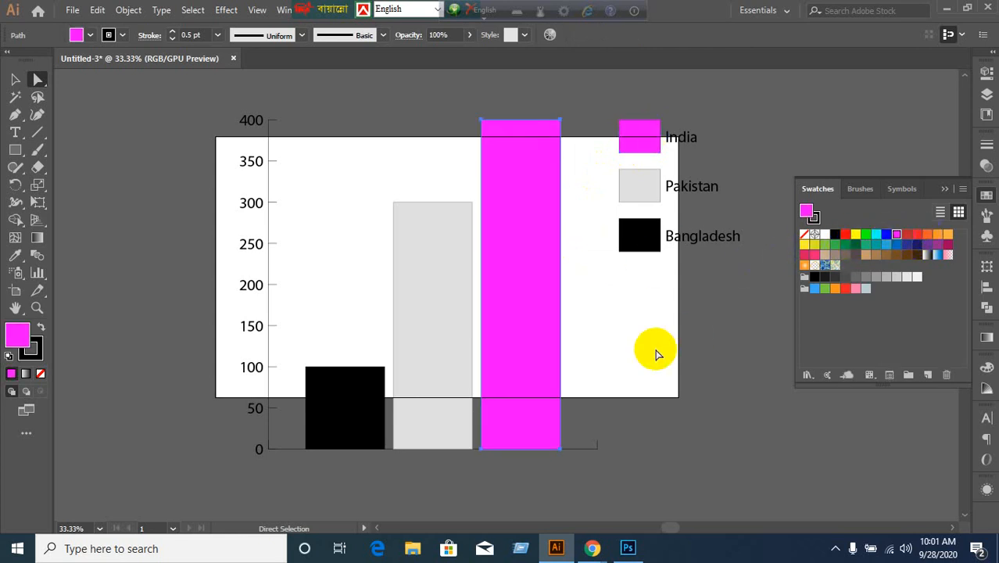
# Step: Fill the Pakistan column with green and copy that color to the Pakistan legend box with the Eyedropper
pyautogui.click(439, 352)
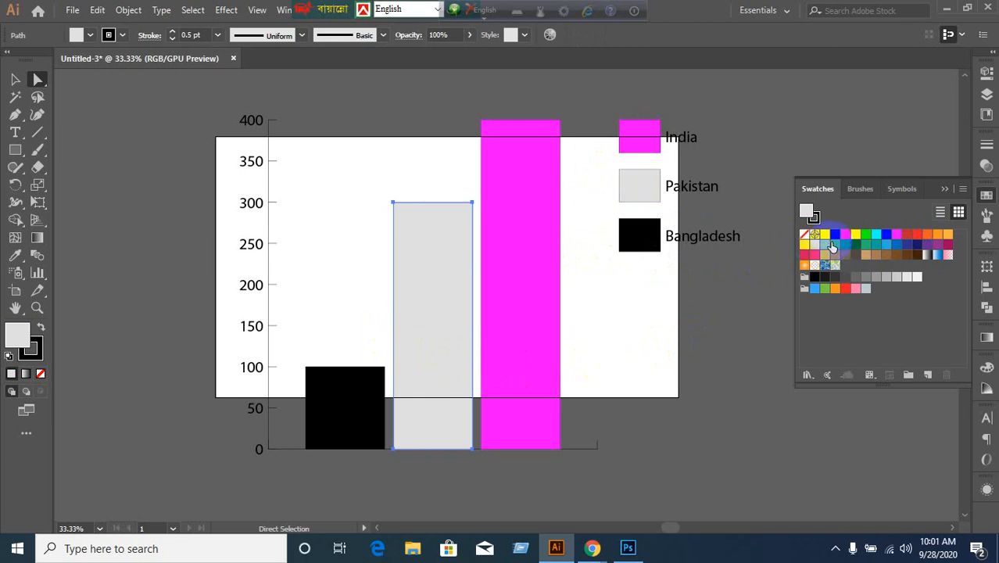
pyautogui.click(866, 235)
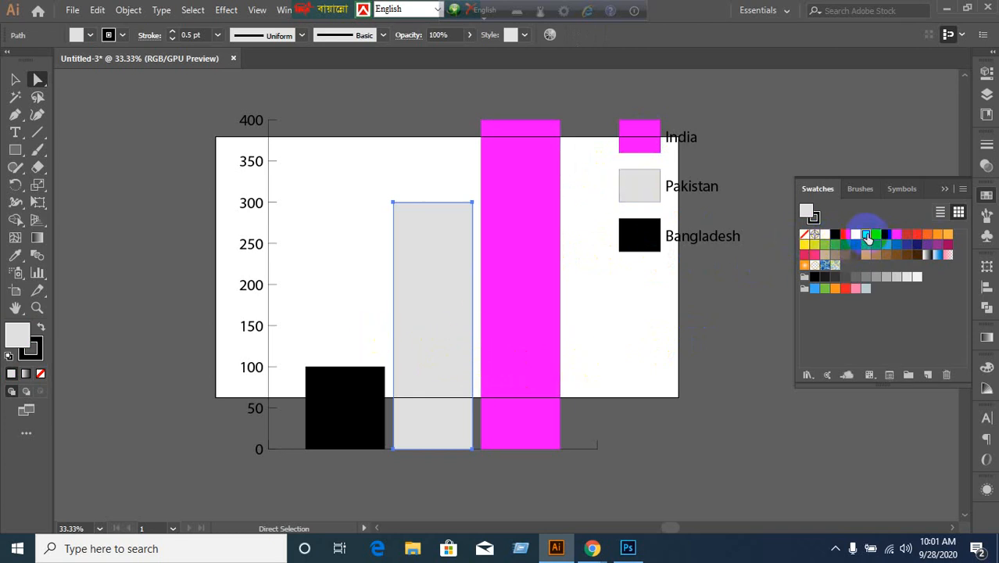
pyautogui.click(649, 186)
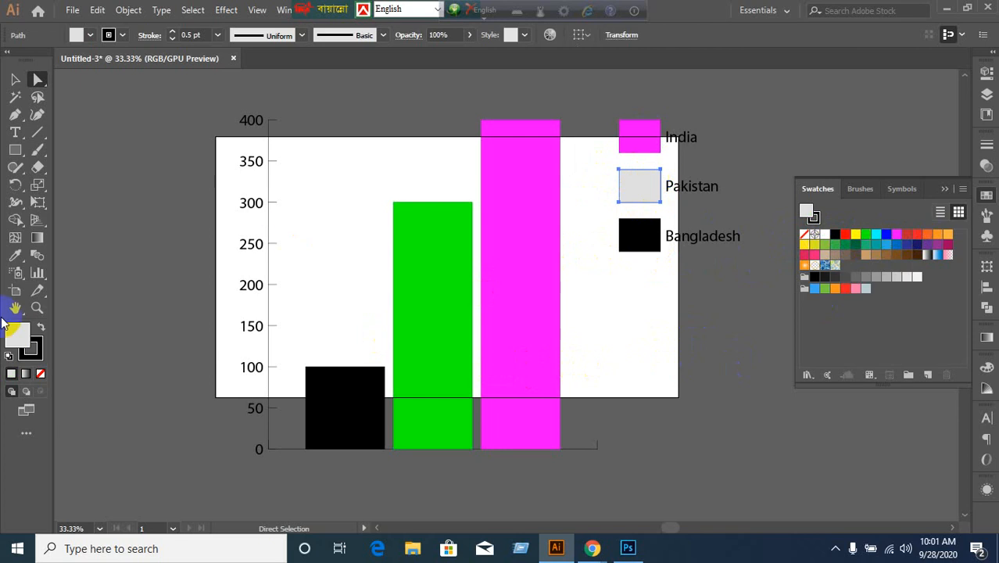
pyautogui.click(15, 255)
pyautogui.click(441, 313)
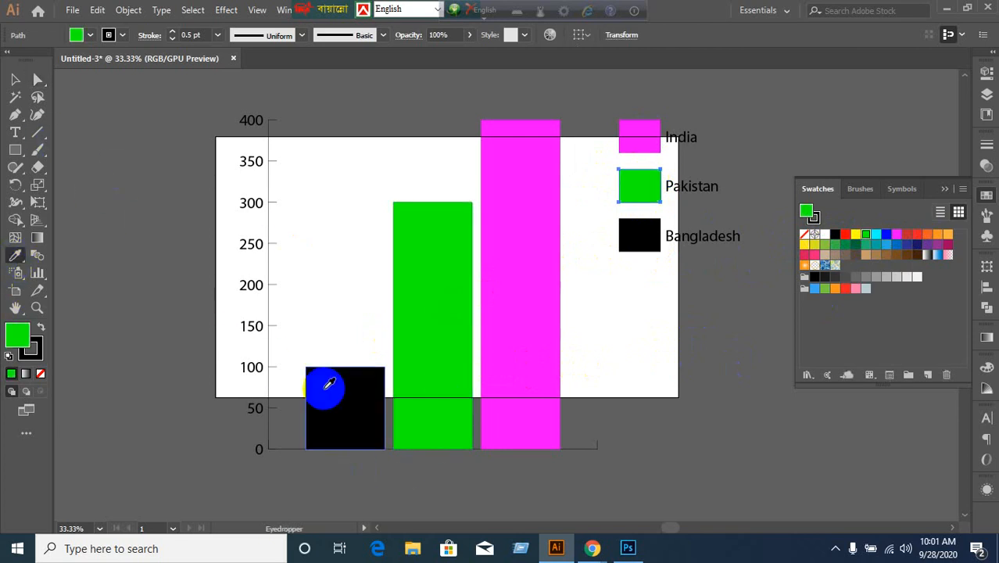
# Step: Try an orange fill on the Bangladesh column with the Direct Selection tool and undo it
pyautogui.click(17, 81)
pyautogui.click(37, 79)
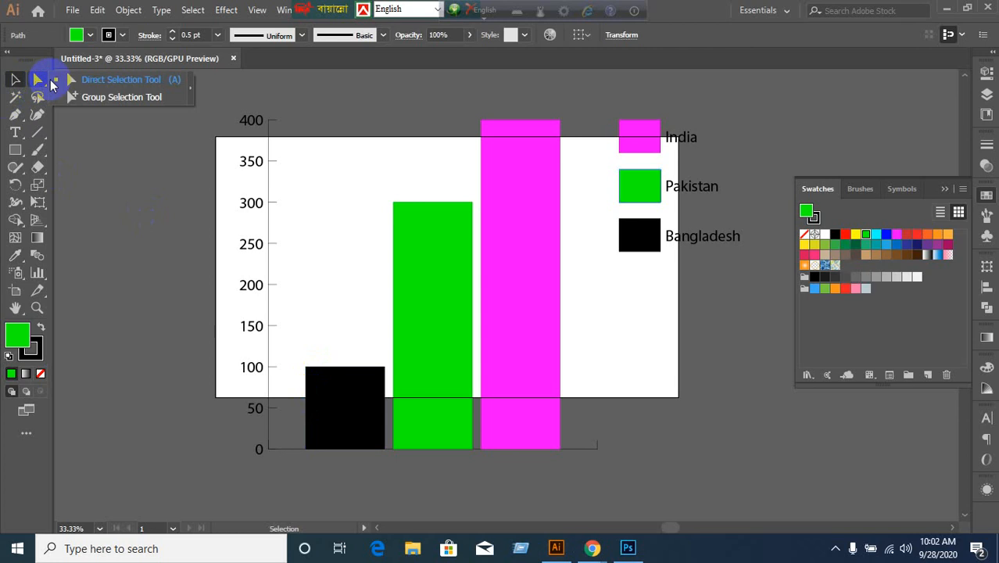
pyautogui.click(311, 397)
pyautogui.click(313, 397)
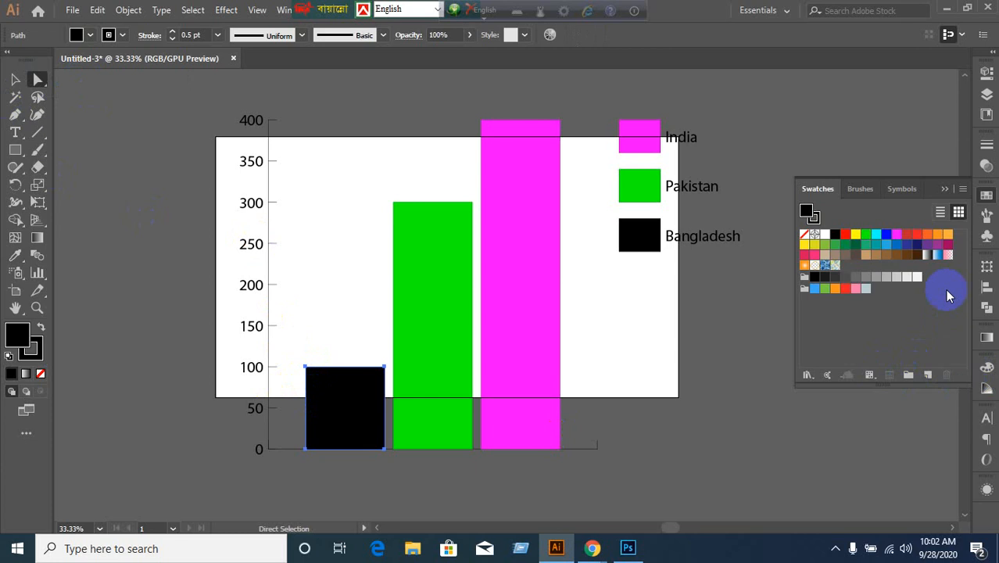
pyautogui.click(927, 236)
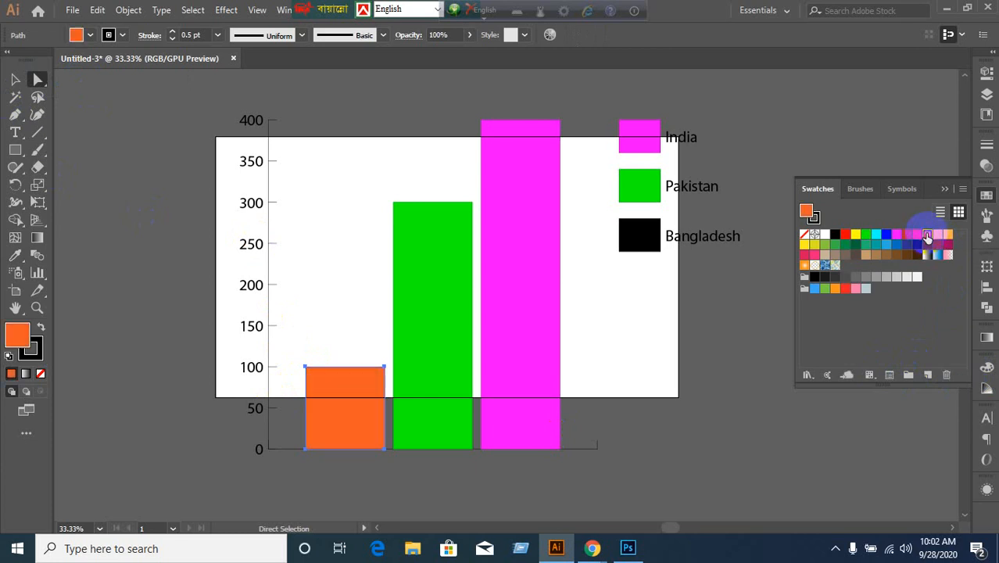
pyautogui.hotkey('ctrl', 'z')
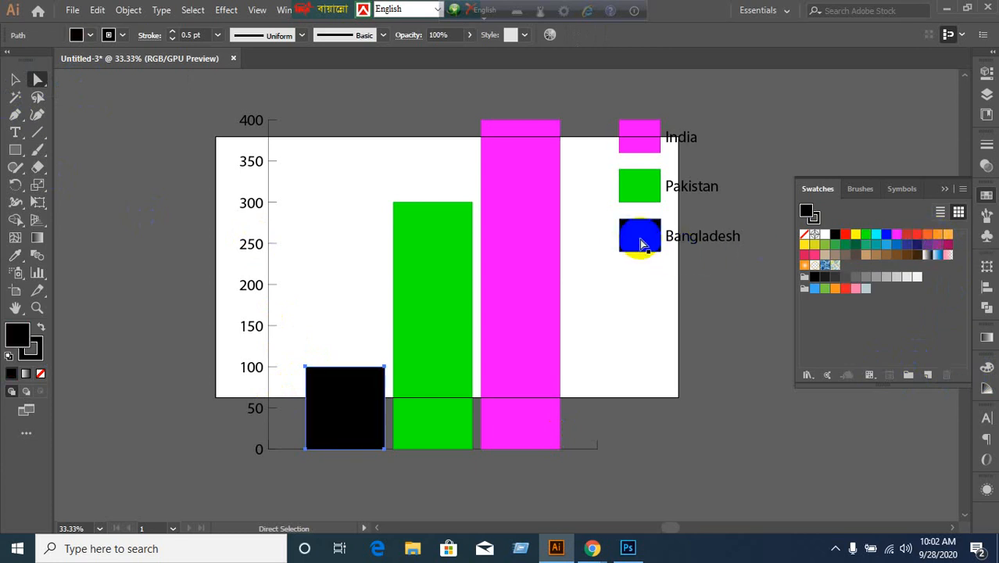
# Step: Fill the Bangladesh legend box with cyan
pyautogui.click(635, 233)
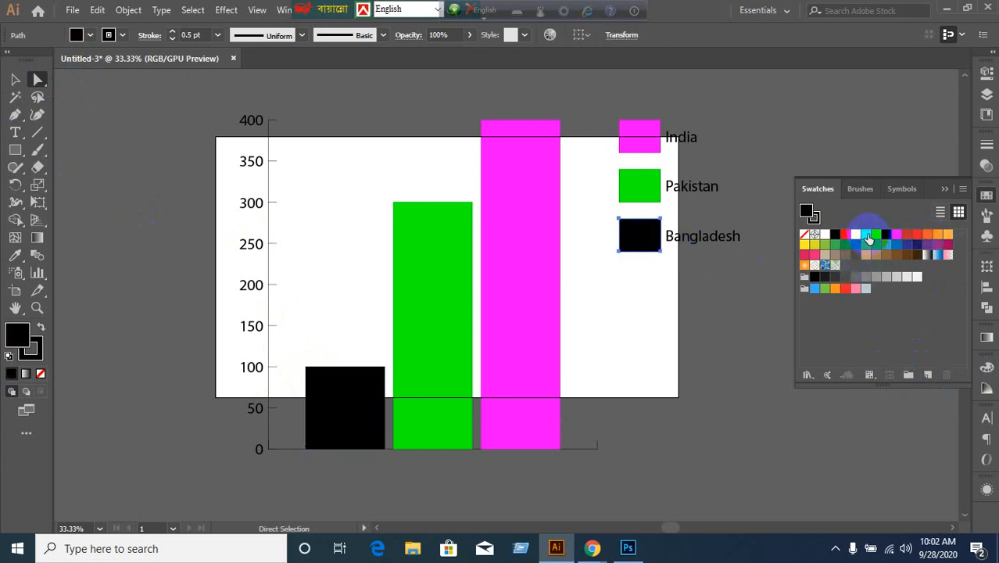
pyautogui.click(876, 233)
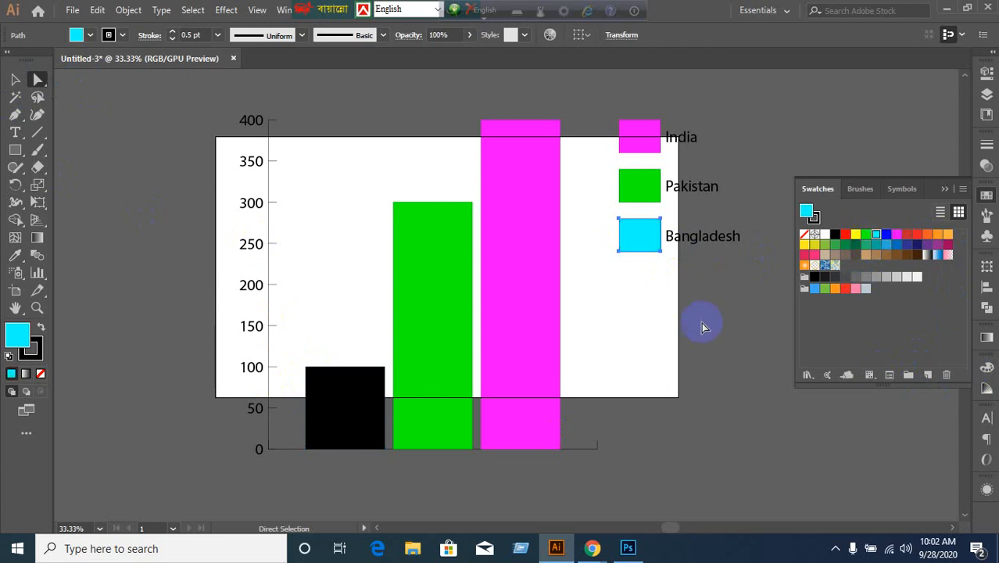
# Step: Sample the black Bangladesh column onto its legend box with the Eyedropper and undo the sampling
pyautogui.click(15, 256)
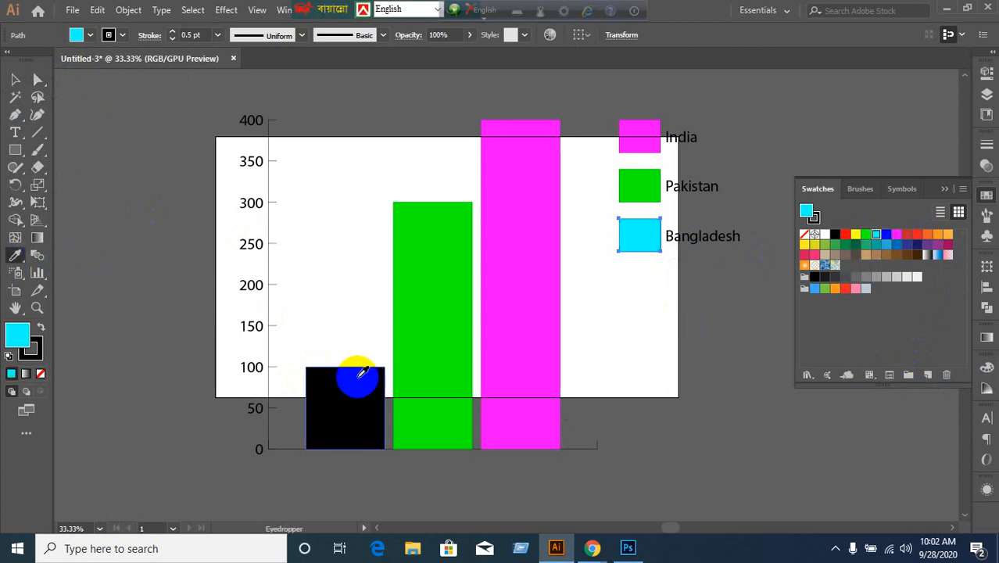
pyautogui.click(370, 418)
pyautogui.hotkey('ctrl', 'z')
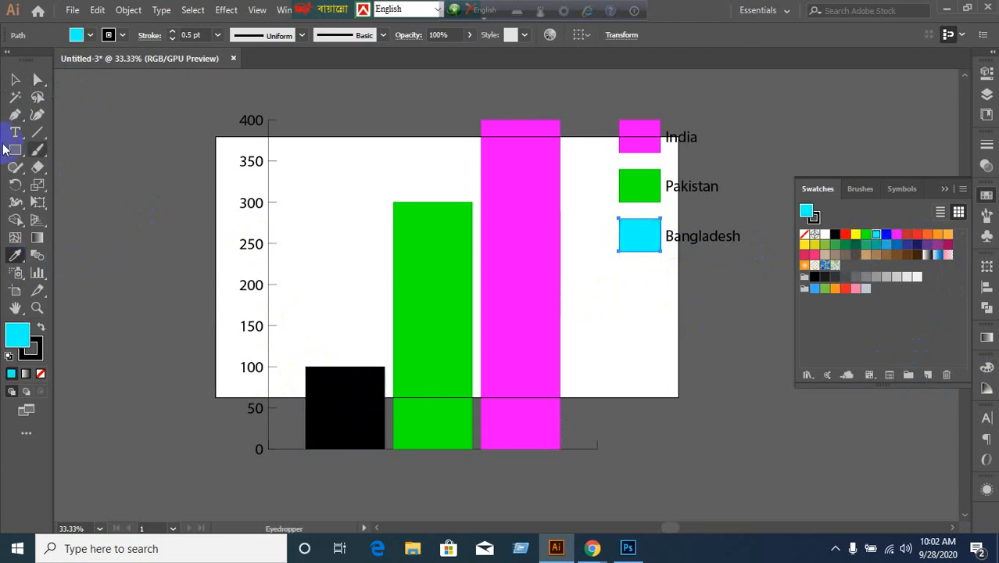
# Step: Select the Bangladesh column directly and copy the cyan from its legend box with the Eyedropper
pyautogui.click(15, 79)
pyautogui.click(239, 414)
pyautogui.click(37, 79)
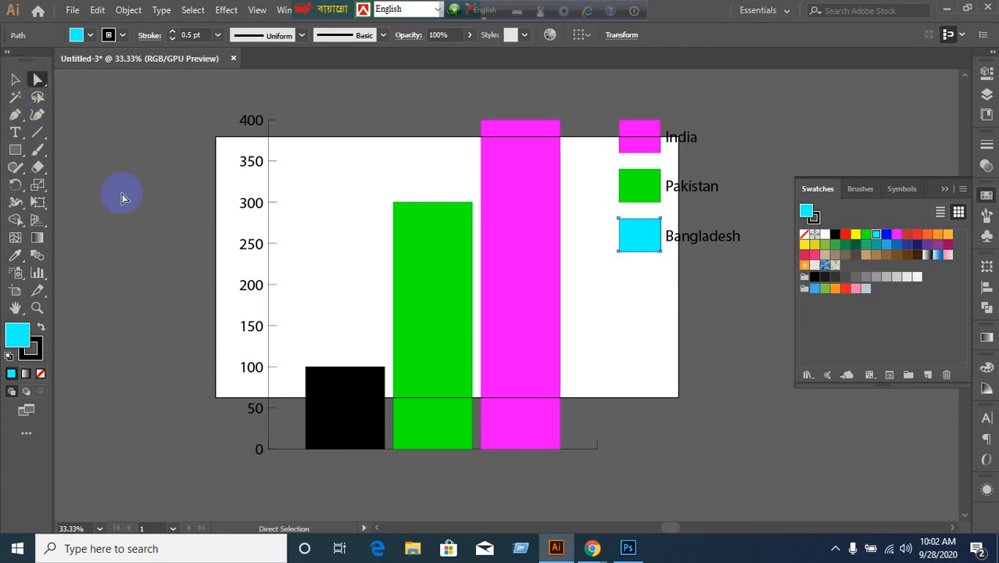
pyautogui.click(323, 402)
pyautogui.click(15, 256)
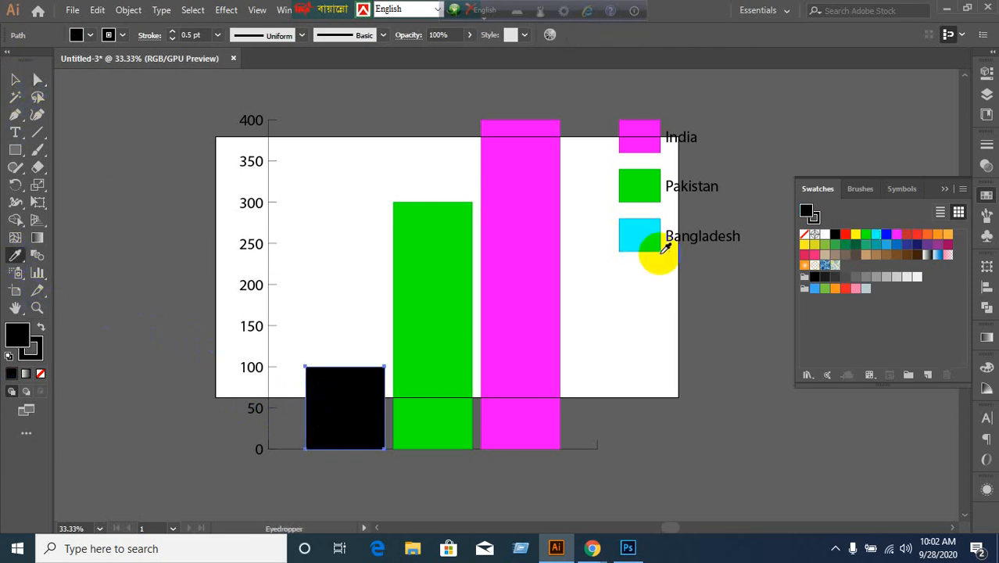
pyautogui.click(642, 238)
# Step: Move the whole column graph off the artboard to its right side and deselect it
pyautogui.click(14, 79)
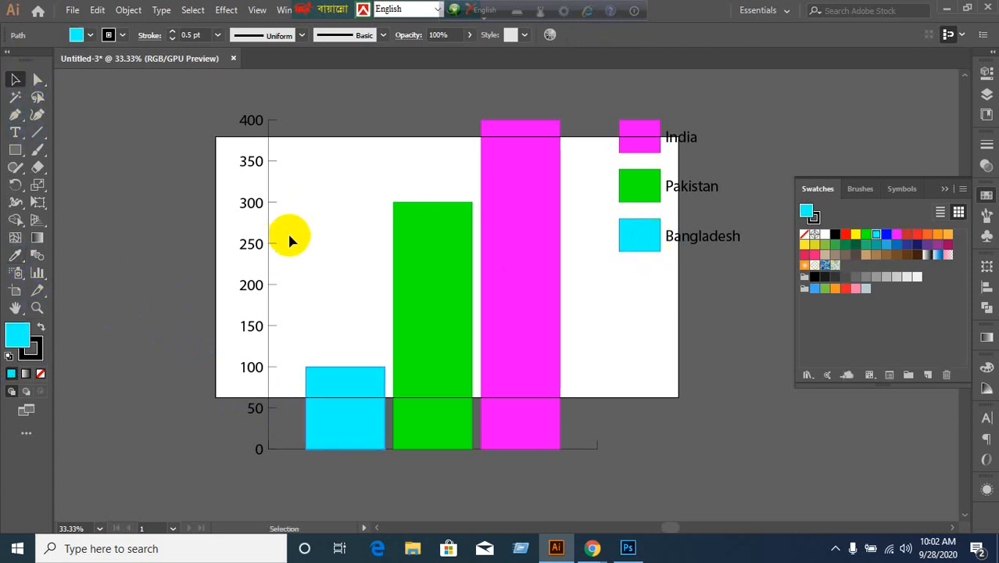
pyautogui.scroll(-1, 287, 227)
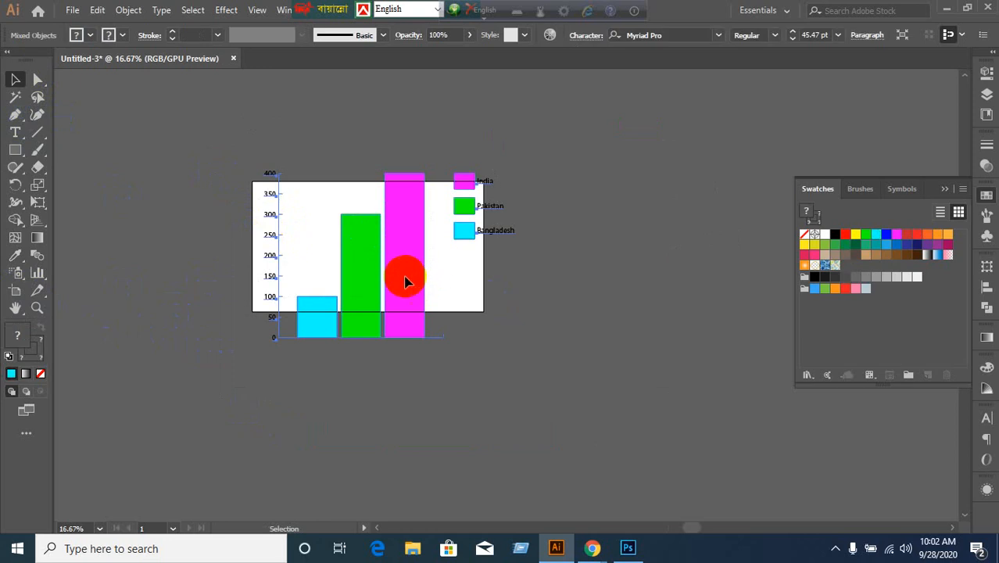
pyautogui.moveTo(402, 276); pyautogui.dragTo(772, 275)
pyautogui.click(338, 276)
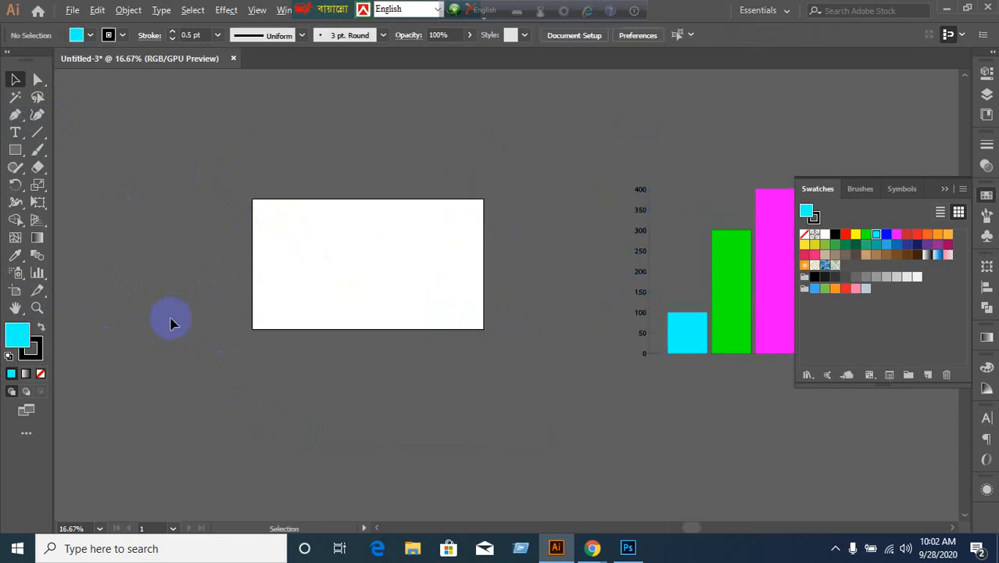
# Step: Draw a stacked column graph from outside the artboard's upper left corner to just below its lower edge
pyautogui.click(37, 272)
pyautogui.click(93, 290)
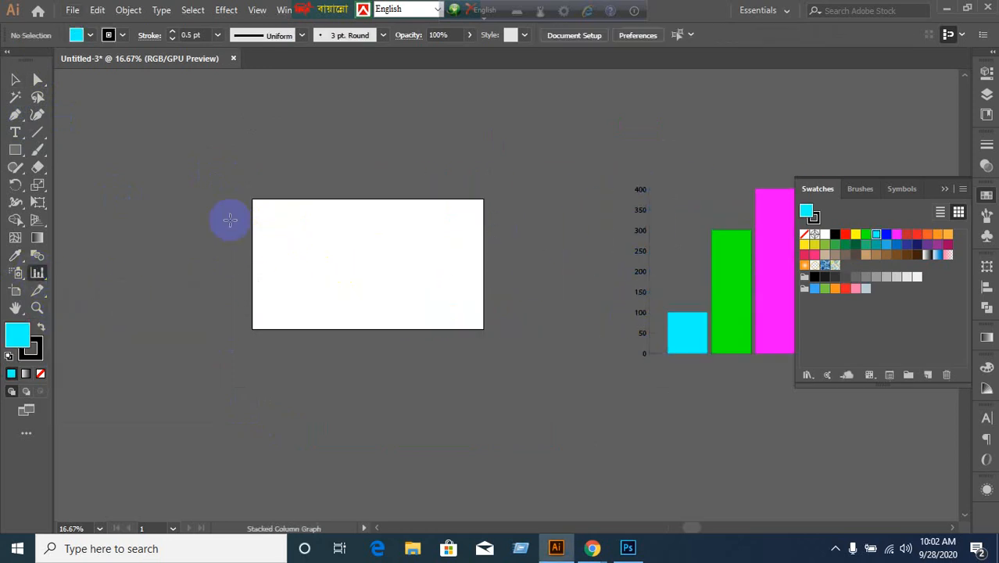
pyautogui.moveTo(178, 144); pyautogui.dragTo(404, 344)
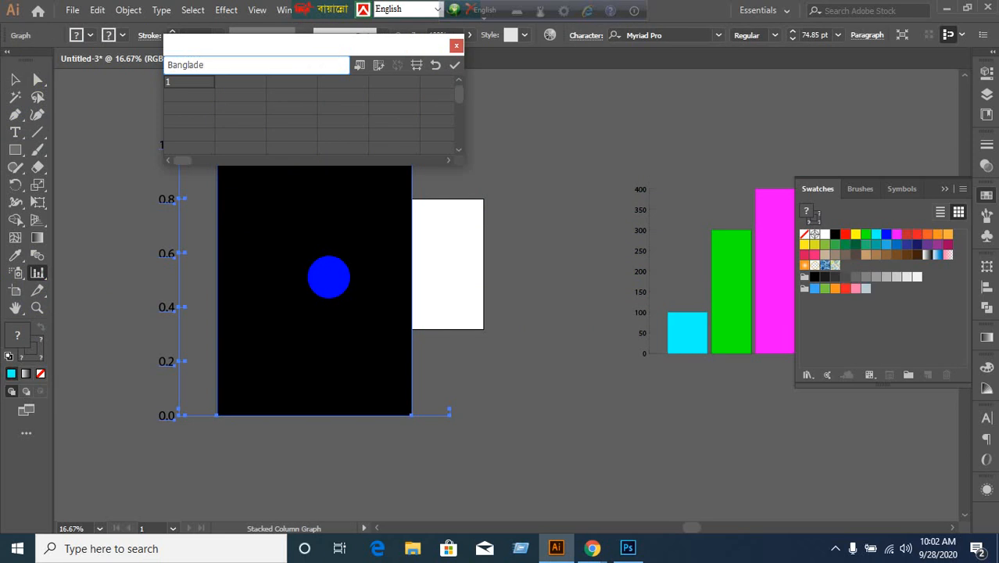
# Step: Enter Dhaka, Meherpur and Kustia as the column labels in the first row of the stacked graph's data
pyautogui.press('Tab')
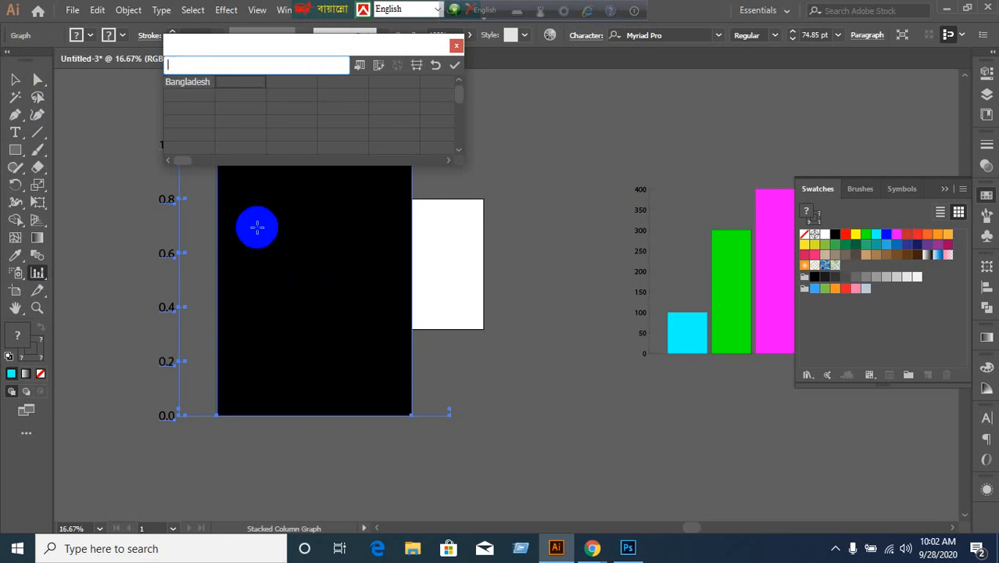
pyautogui.click(192, 82)
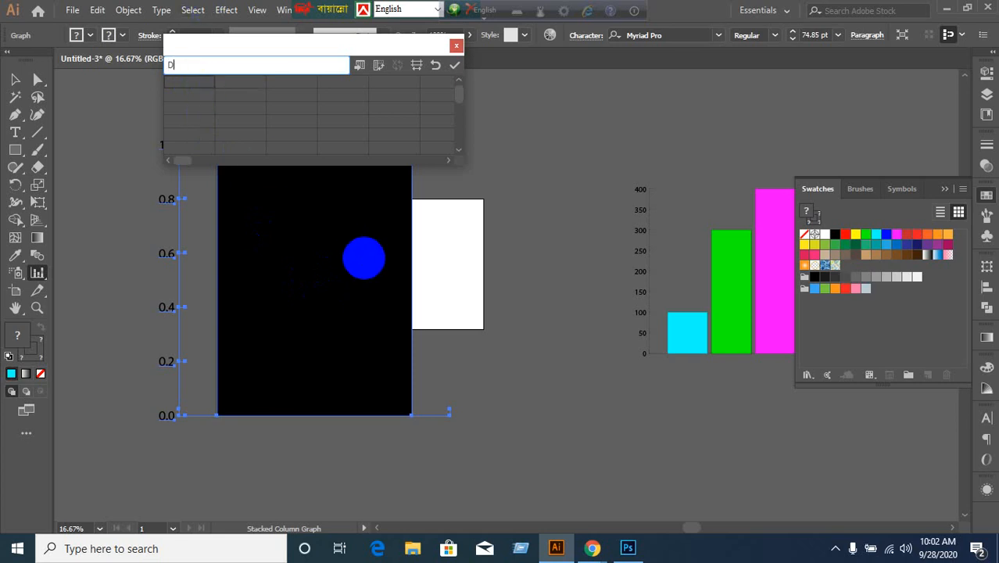
pyautogui.press('Tab')
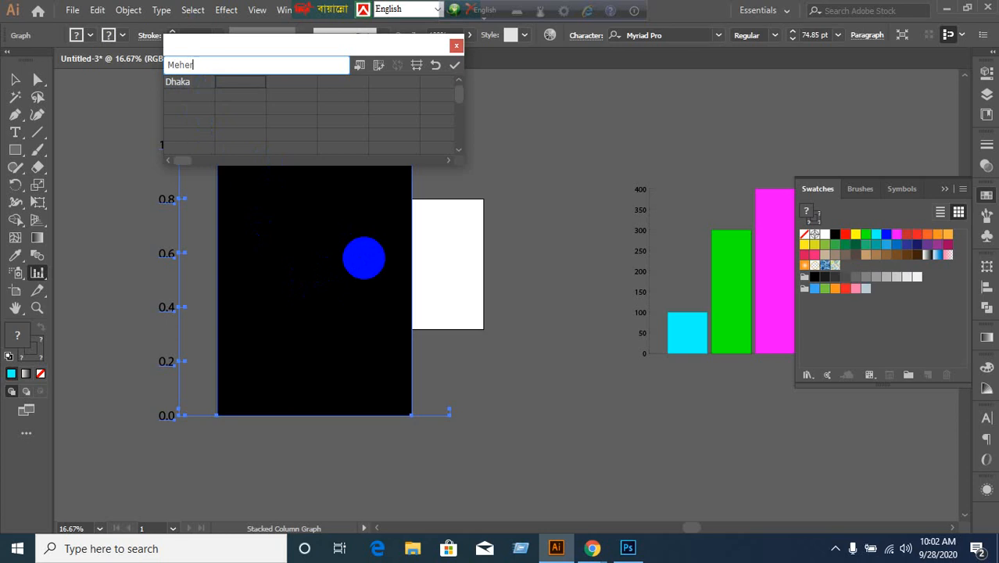
pyautogui.press('Tab')
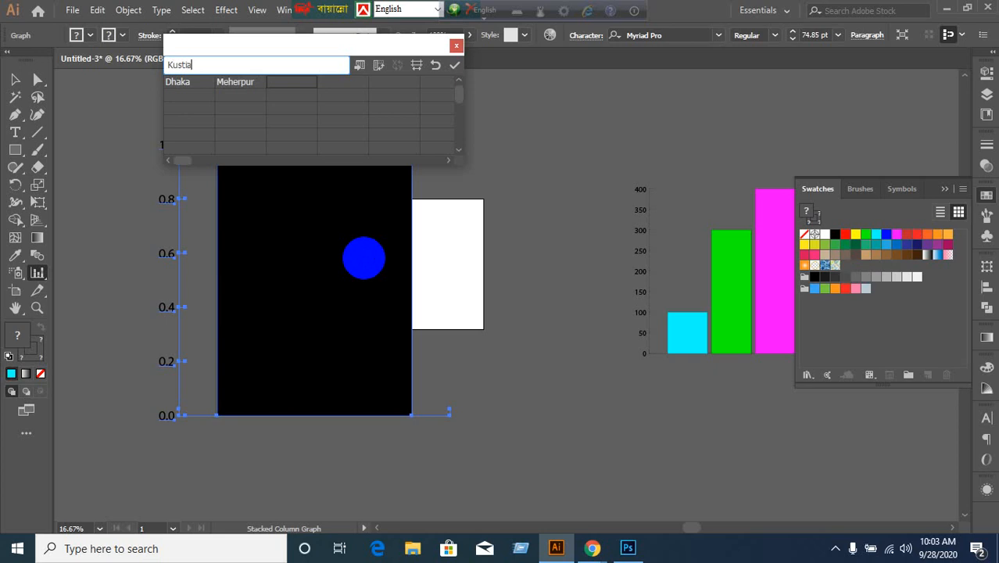
pyautogui.press('Return')
pyautogui.press('Left')
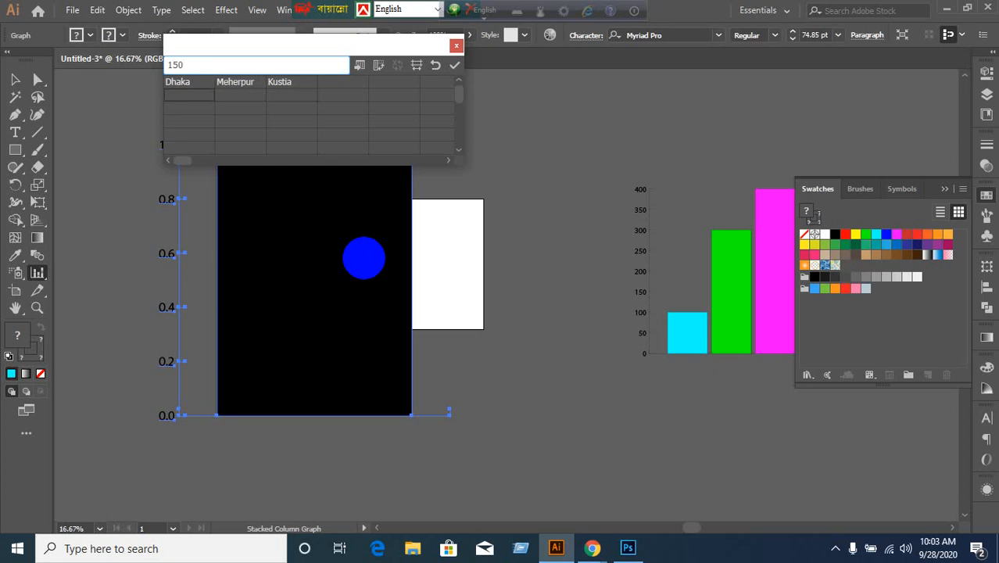
# Step: Enter 150, 250 and 350 beneath Dhaka, Meherpur and Kustia and apply the data to the stacked column graph
pyautogui.press('Tab')
pyautogui.write('250')
pyautogui.press('Tab')
pyautogui.write('350')
pyautogui.press('Tab')
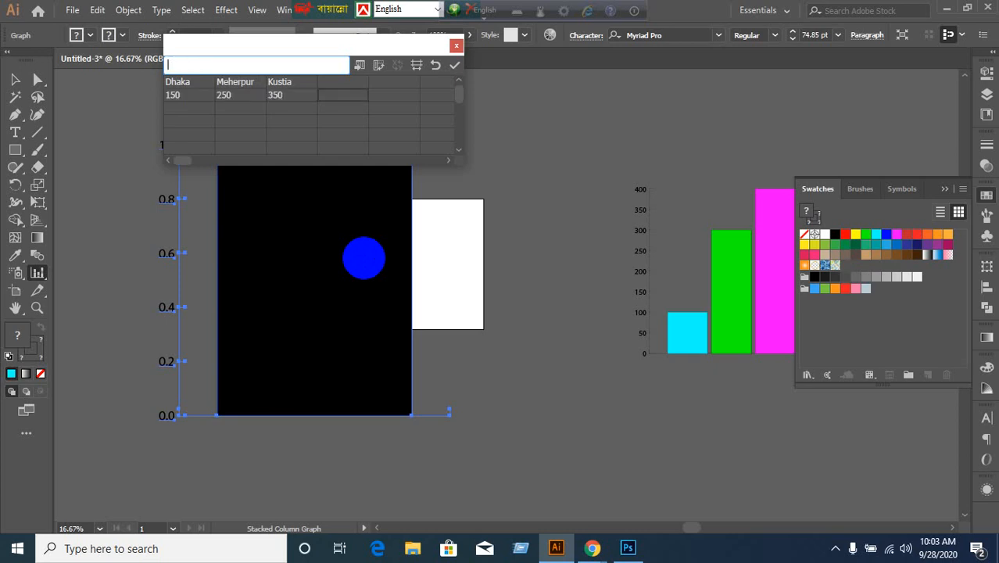
pyautogui.click(454, 65)
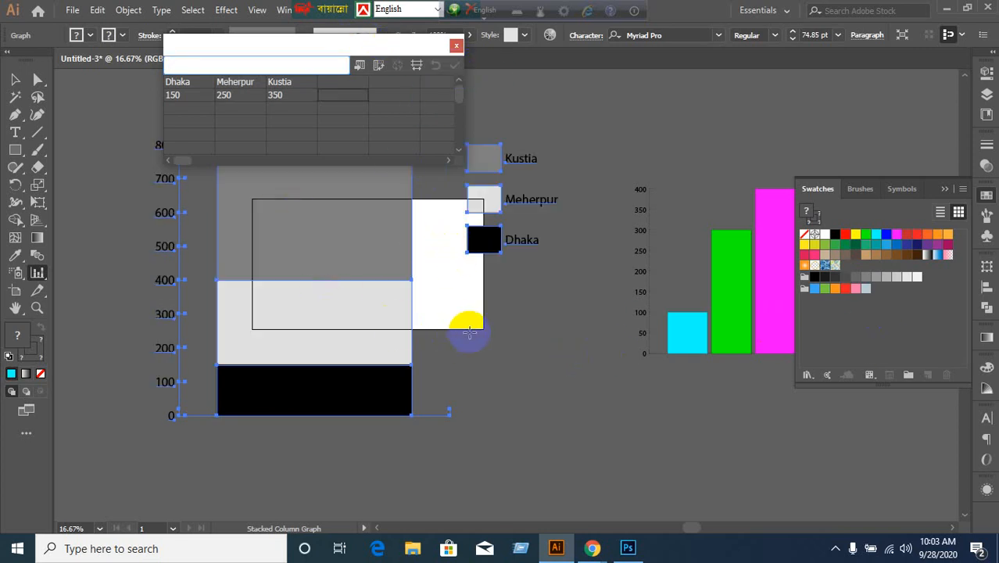
# Step: Set the number of decimals in the graph data's cell style to 3 digits
pyautogui.click(416, 69)
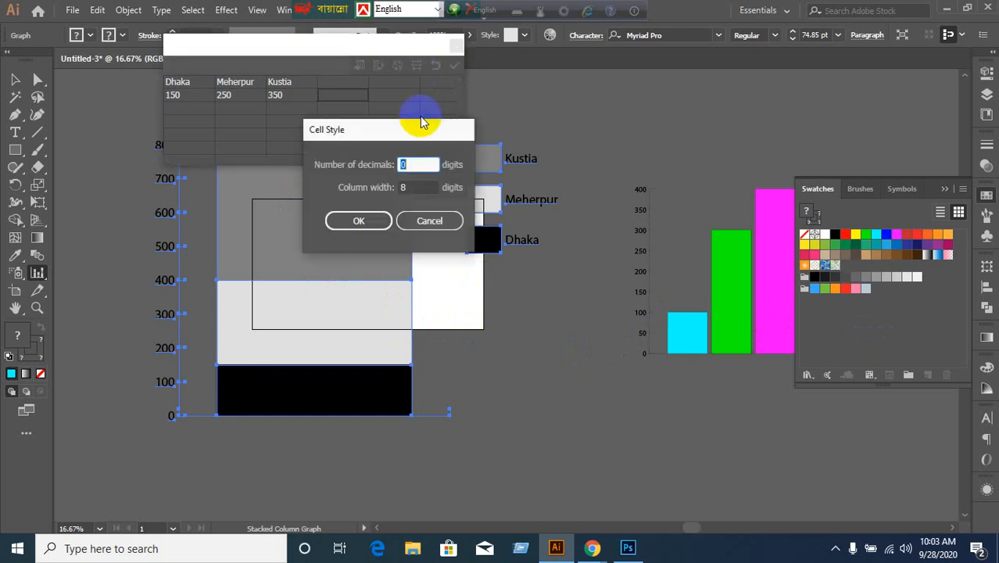
pyautogui.click(408, 167)
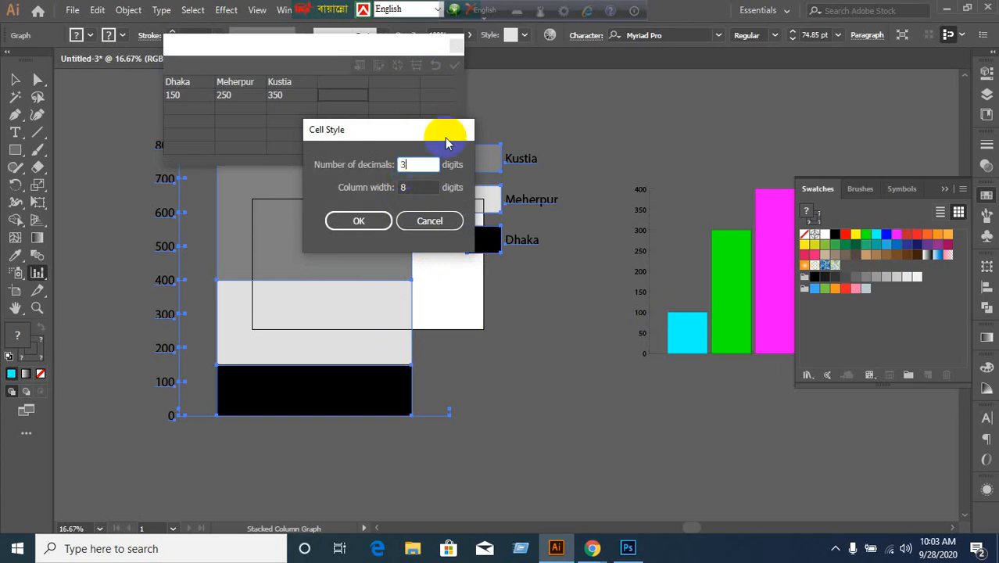
pyautogui.click(356, 222)
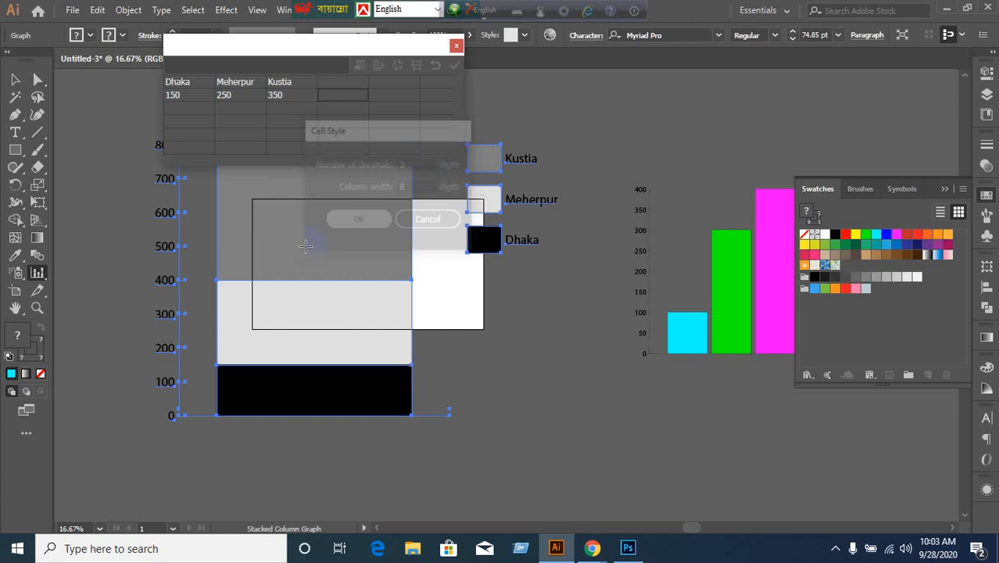
# Step: Change the Dhaka value to 150.122 and the Meherpur value to 250.654 in the graph data
pyautogui.click(190, 95)
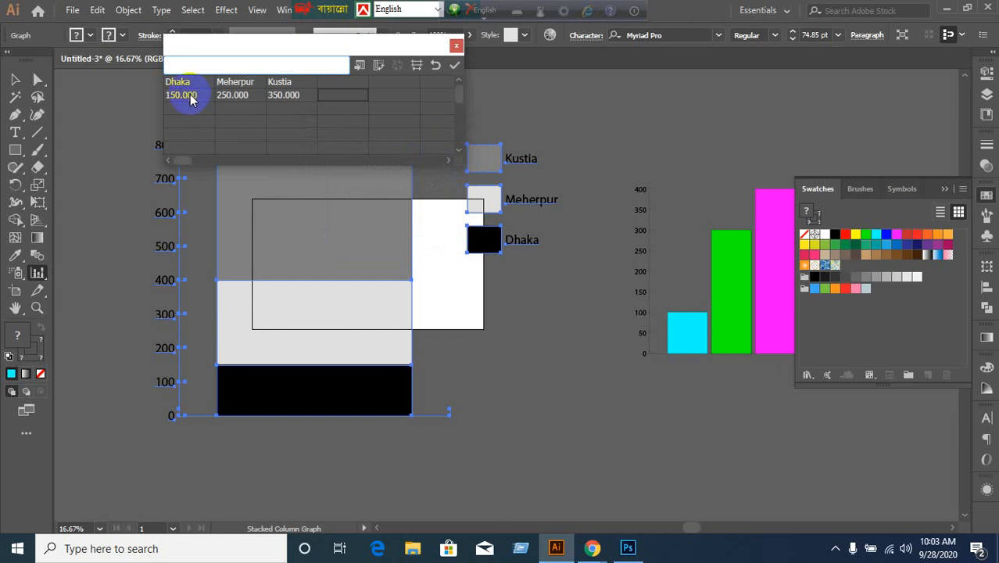
pyautogui.click(190, 96)
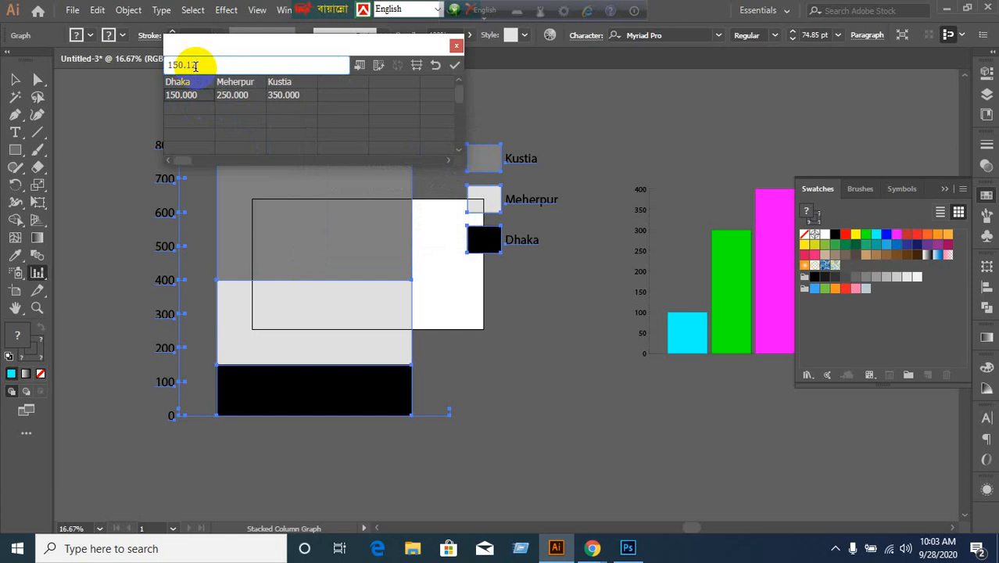
pyautogui.press('Return')
pyautogui.click(235, 95)
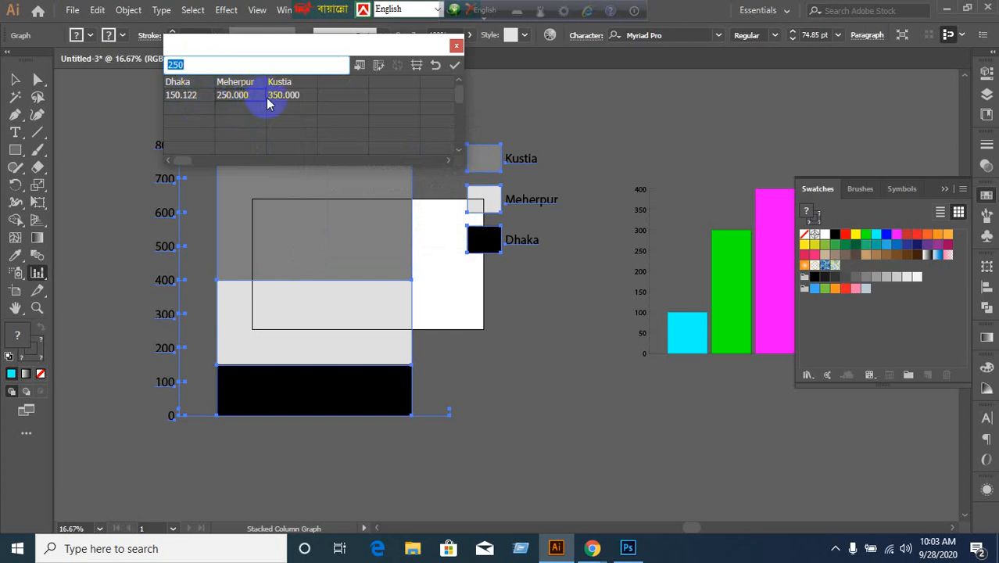
pyautogui.click(191, 66)
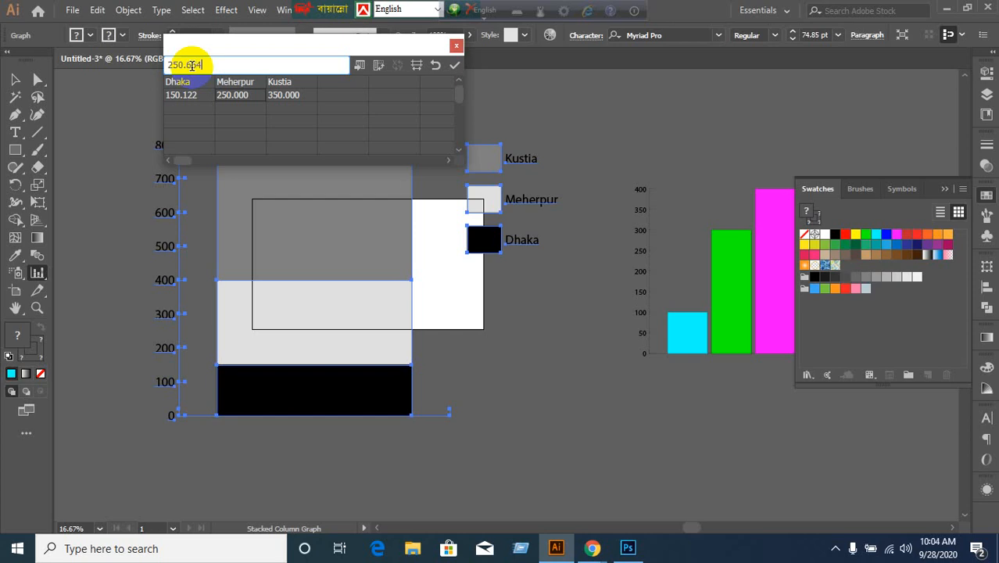
pyautogui.click(234, 94)
# Step: Set the column width in the graph data's cell style to 11 digits
pyautogui.click(416, 66)
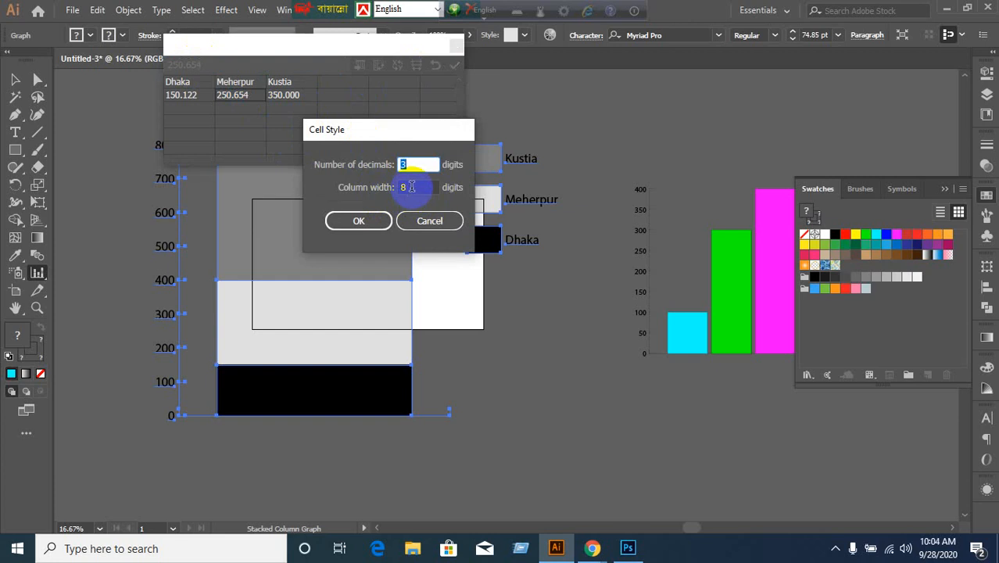
pyautogui.moveTo(412, 186); pyautogui.dragTo(400, 187)
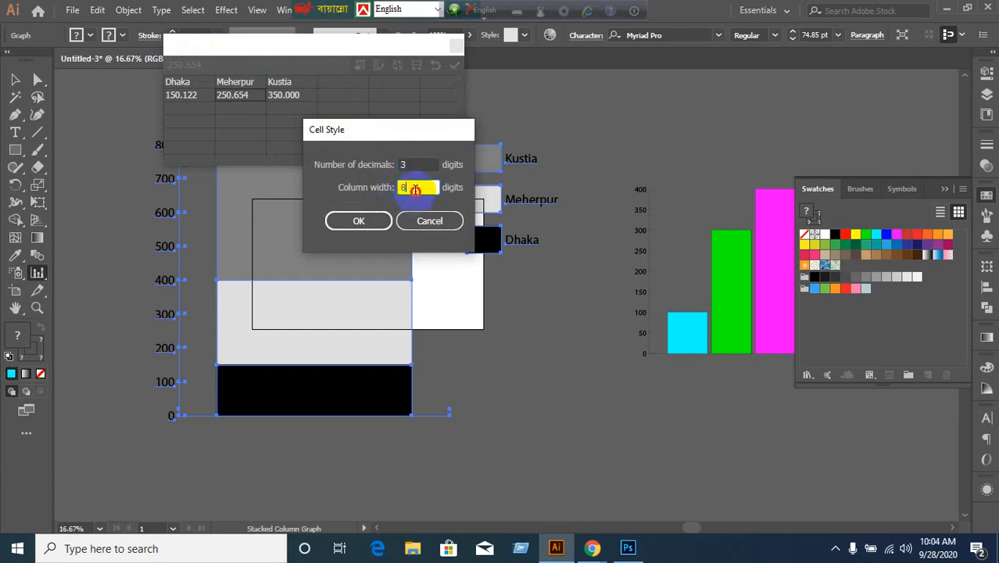
pyautogui.moveTo(415, 189); pyautogui.dragTo(389, 191)
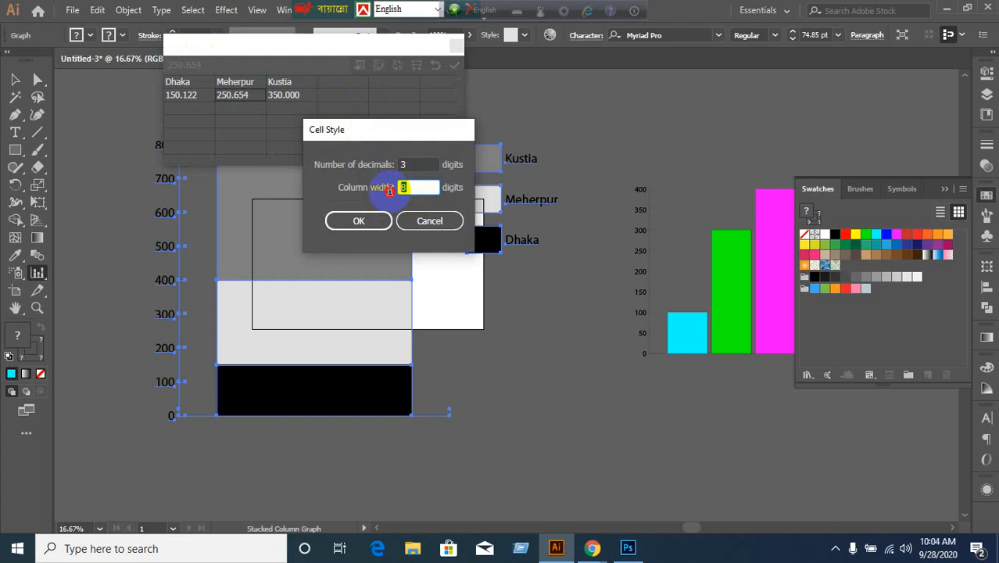
pyautogui.click(383, 222)
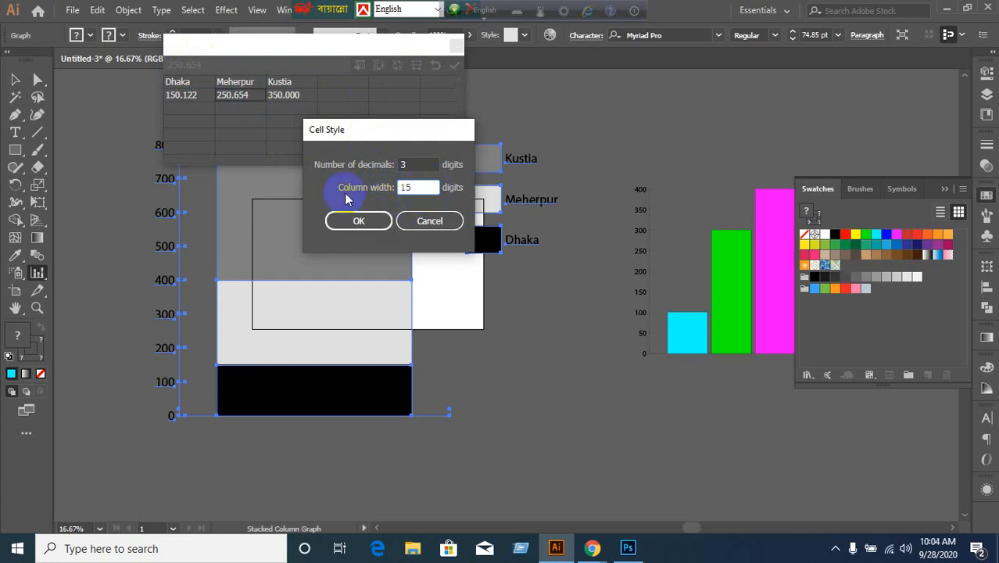
pyautogui.doubleClick(409, 187)
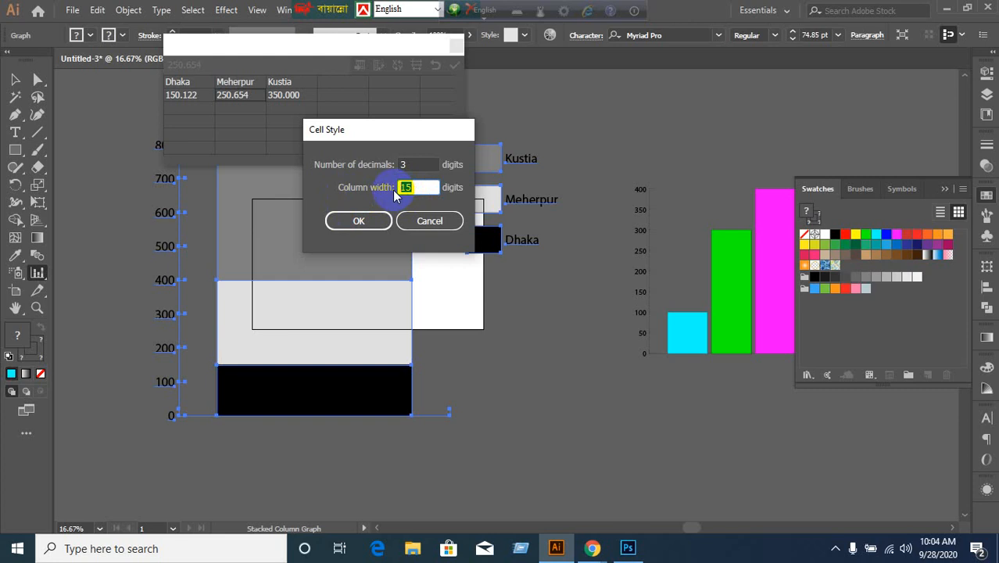
pyautogui.write('11')
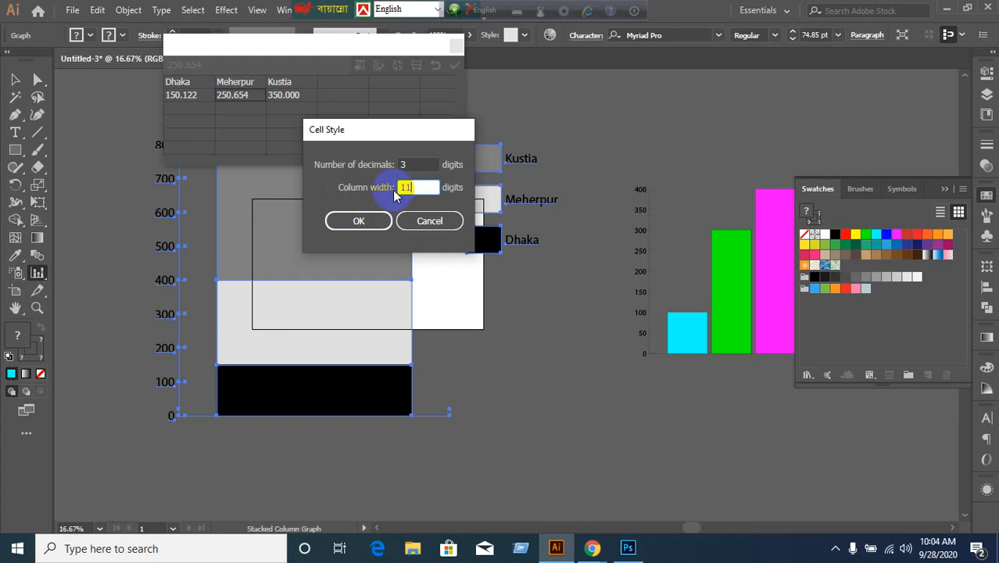
pyautogui.click(367, 222)
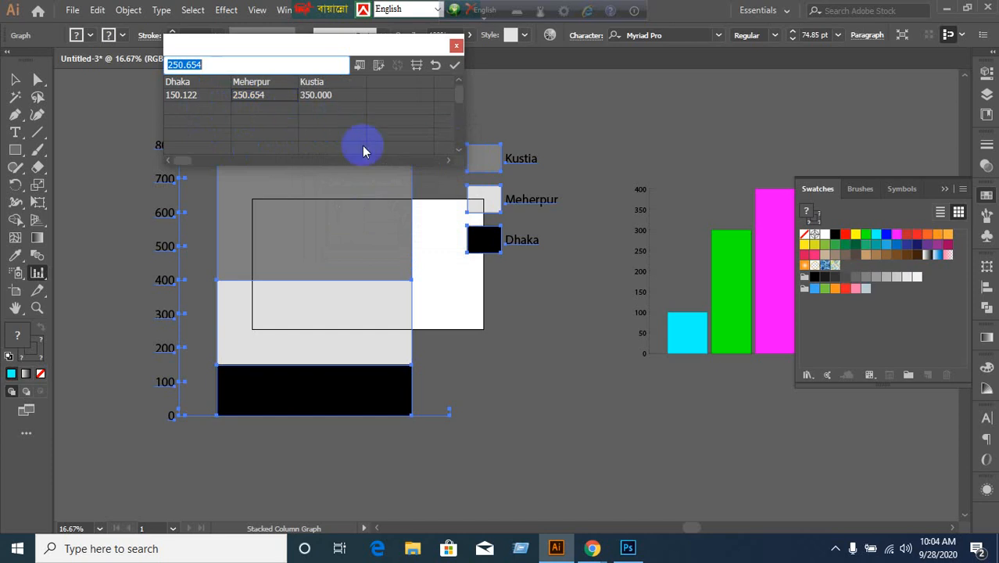
# Step: Widen the graph data window and set its cell column width to 6 digits
pyautogui.moveTo(462, 129); pyautogui.dragTo(503, 146)
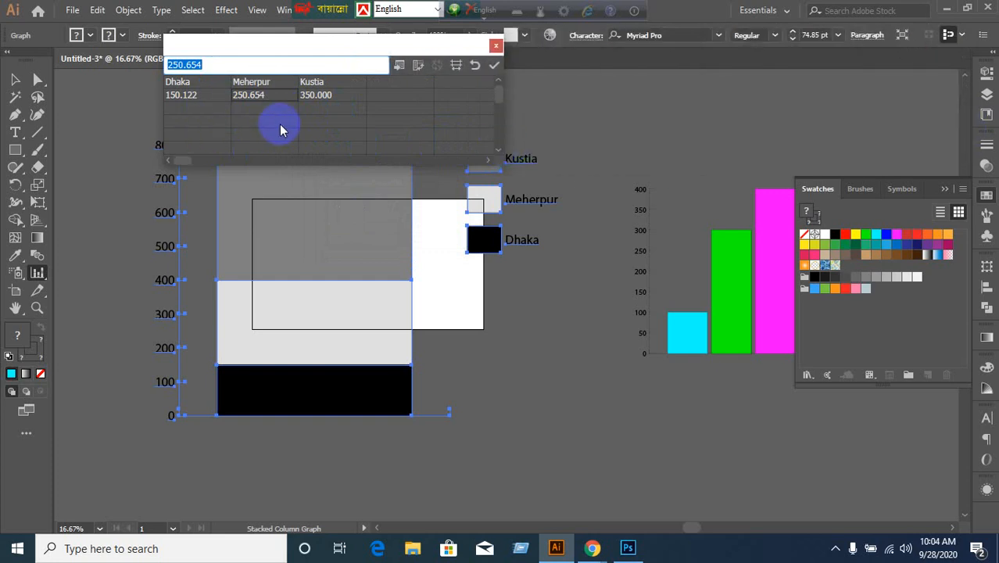
pyautogui.click(452, 66)
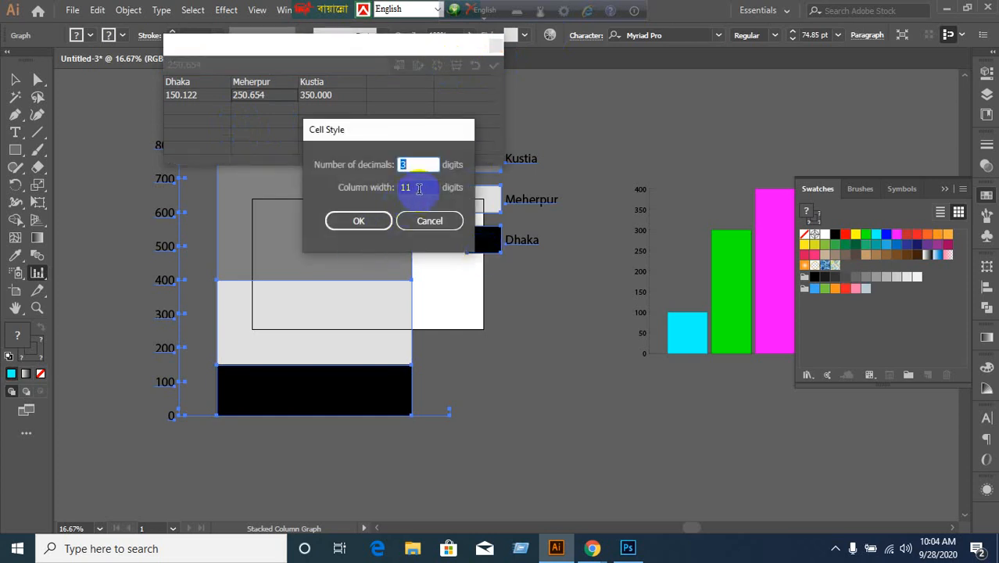
pyautogui.click(419, 189)
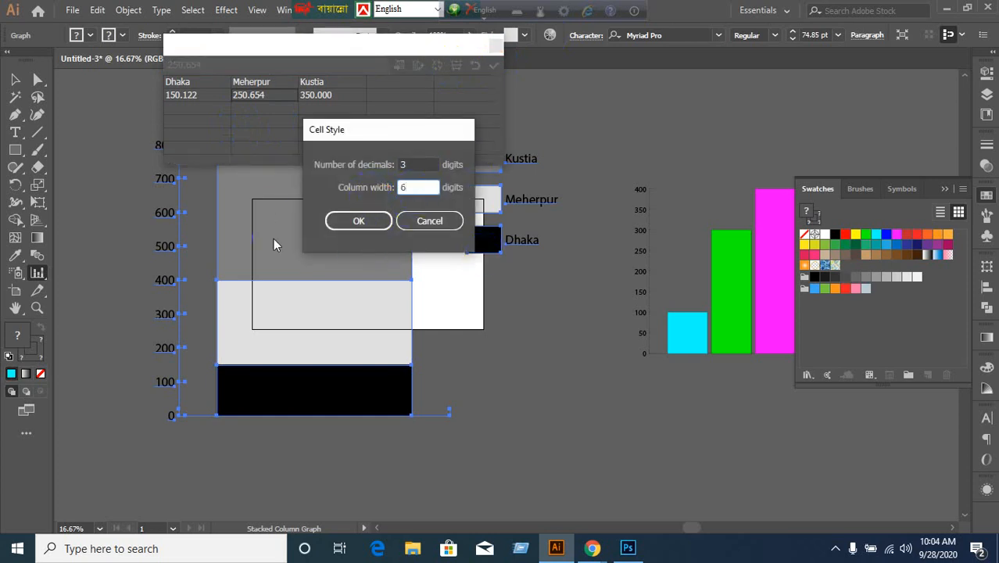
pyautogui.write('6')
pyautogui.click(336, 221)
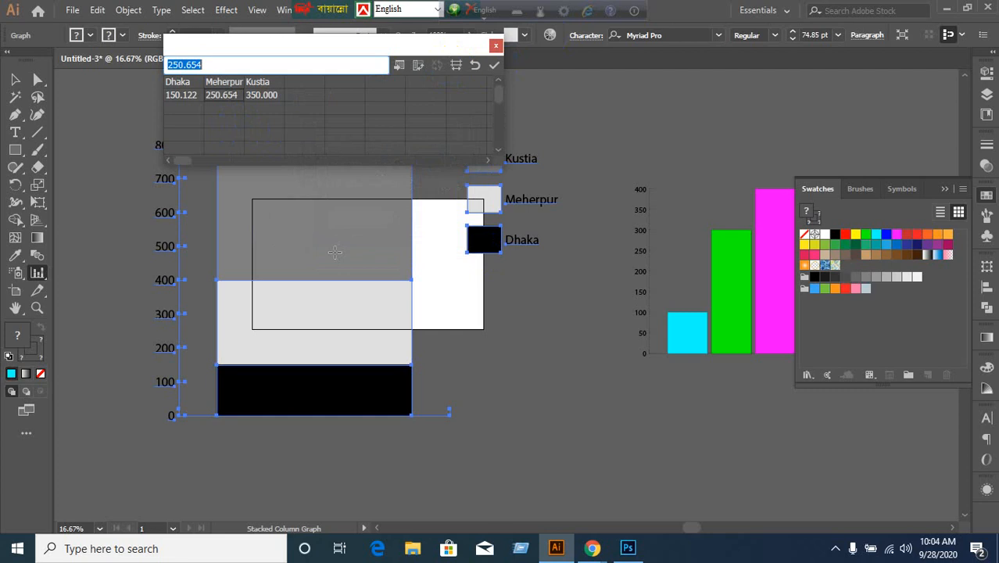
# Step: Set the column width of the graph data cells to 15 digits
pyautogui.click(452, 65)
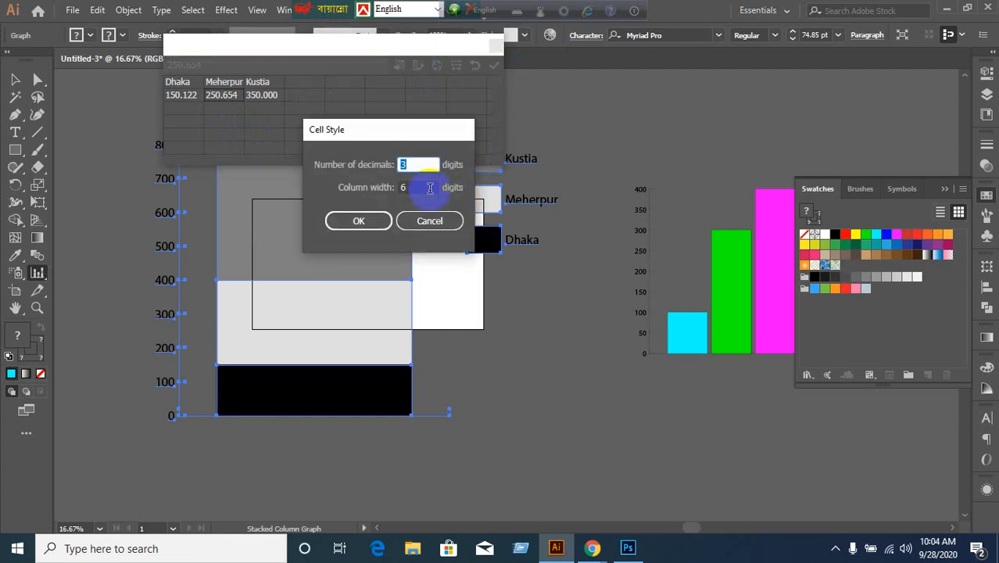
pyautogui.click(429, 187)
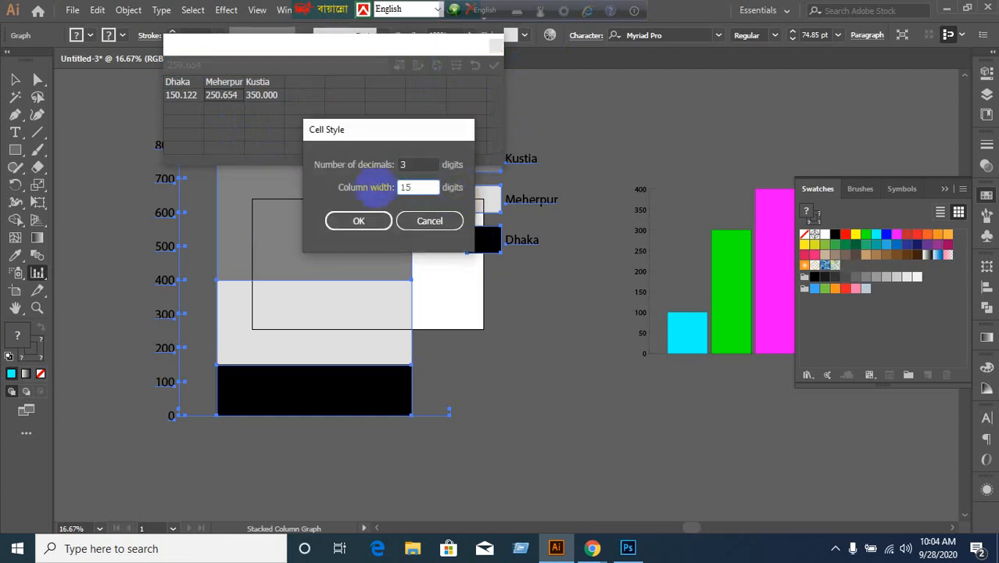
pyautogui.write('15')
pyautogui.click(359, 220)
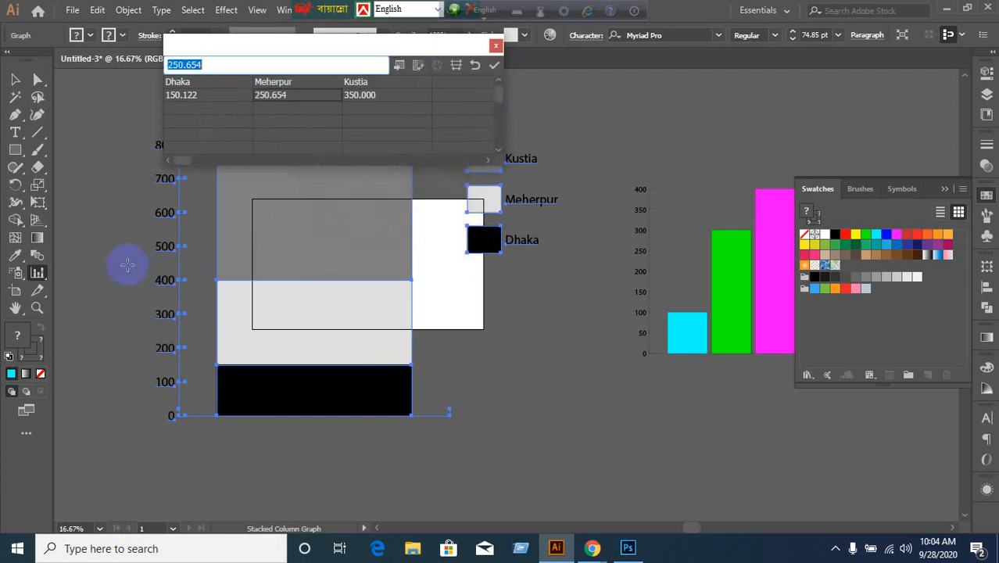
# Step: Close the graph data window and deselect the stacked column graph
pyautogui.click(495, 47)
pyautogui.click(546, 291)
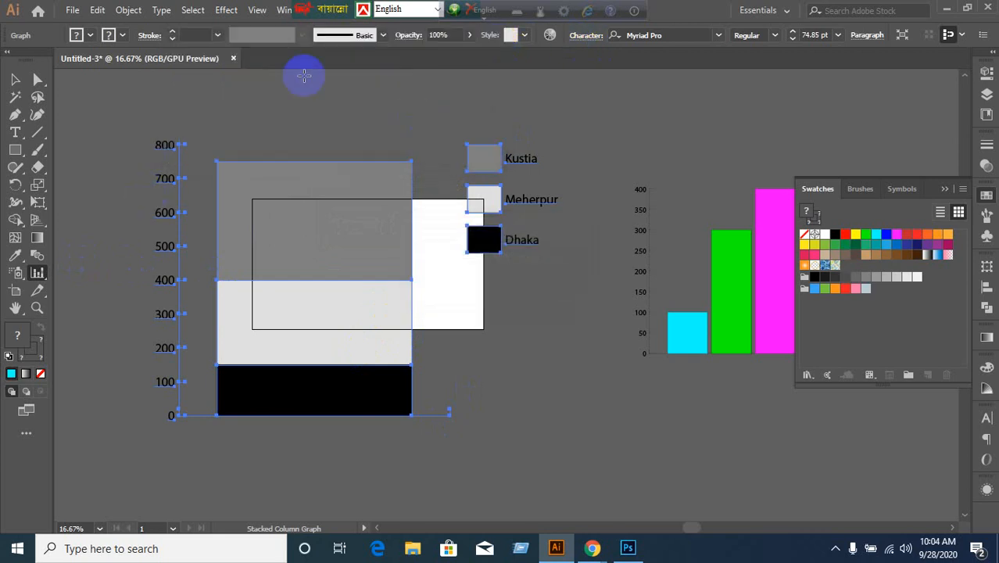
pyautogui.click(15, 79)
pyautogui.click(89, 232)
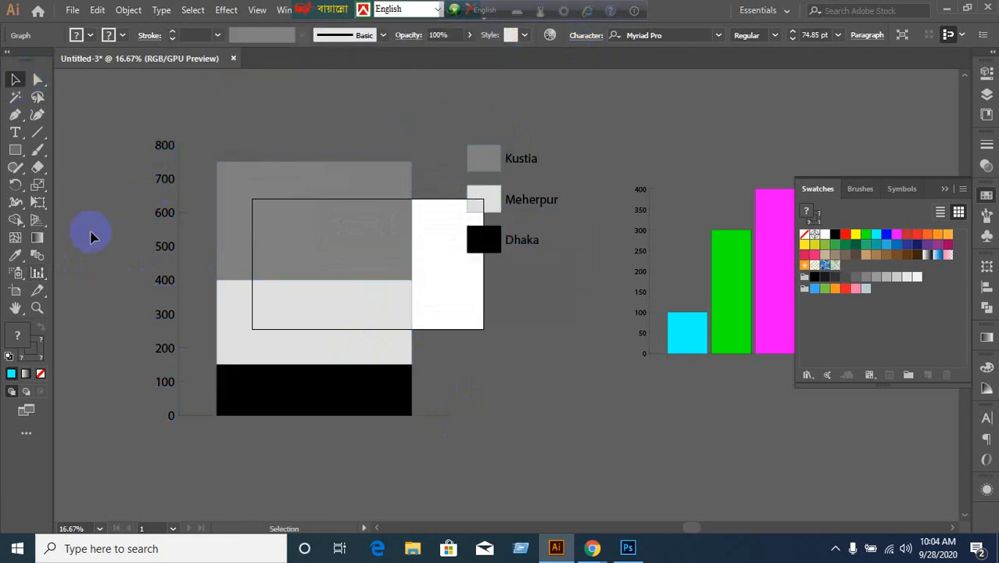
# Step: Convert the cyan, green and magenta column graph beside the artboard to the stacked column graph type
pyautogui.click(310, 272)
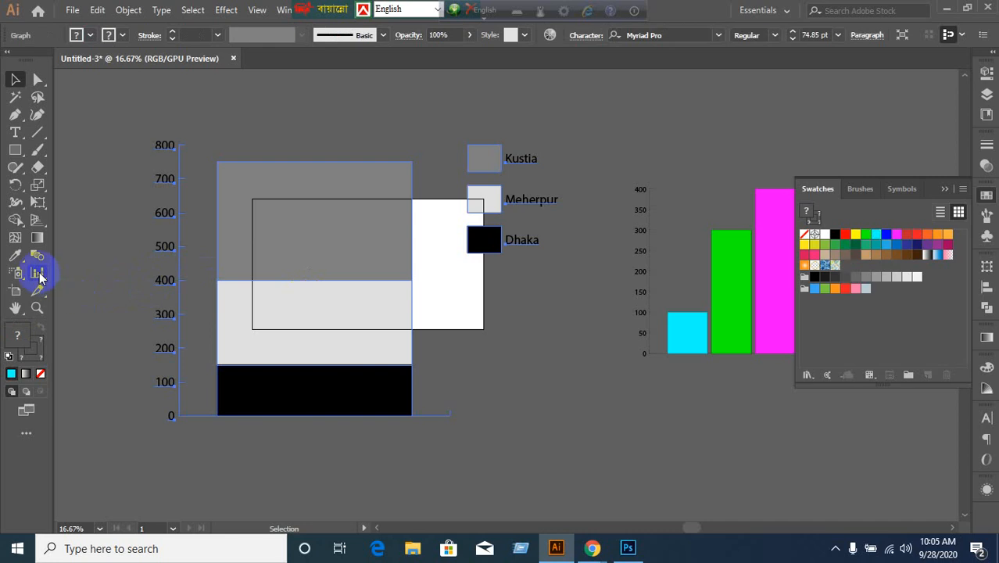
pyautogui.click(759, 274)
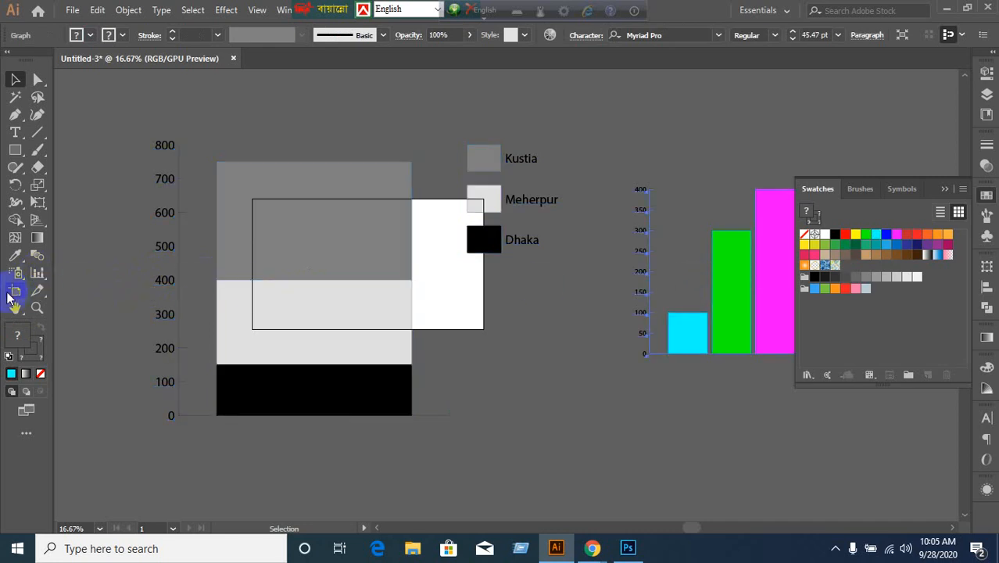
pyautogui.doubleClick(34, 275)
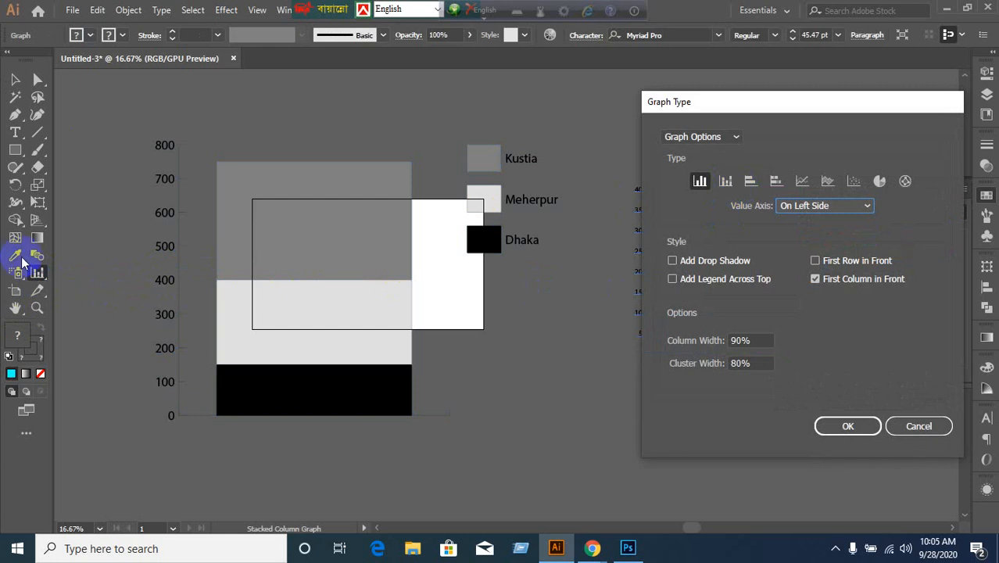
pyautogui.moveTo(851, 121); pyautogui.dragTo(395, 128)
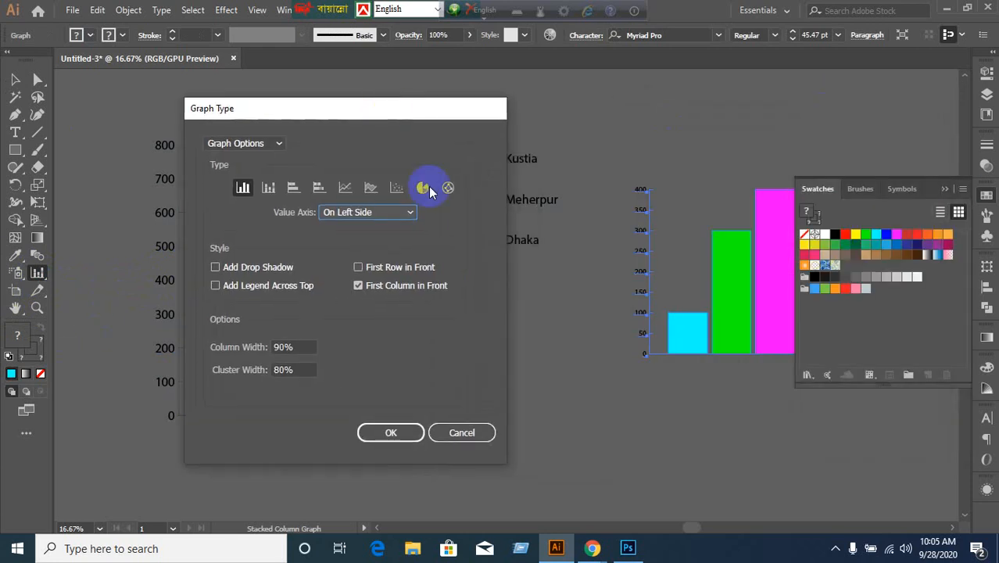
pyautogui.click(269, 189)
pyautogui.click(369, 433)
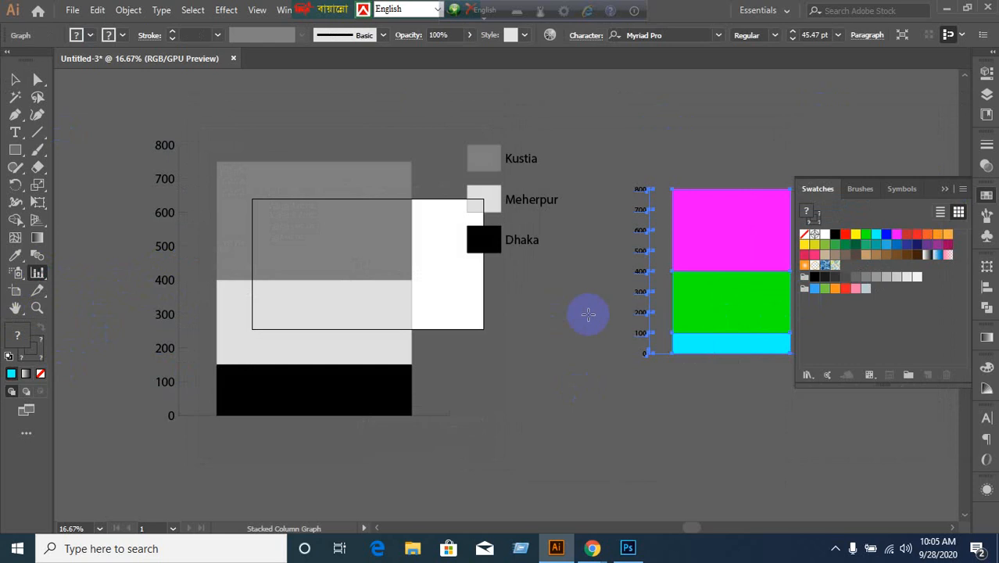
# Step: Collapse the swatches covering the cyan, green and magenta graph and convert that graph to the bar graph type
pyautogui.click(943, 190)
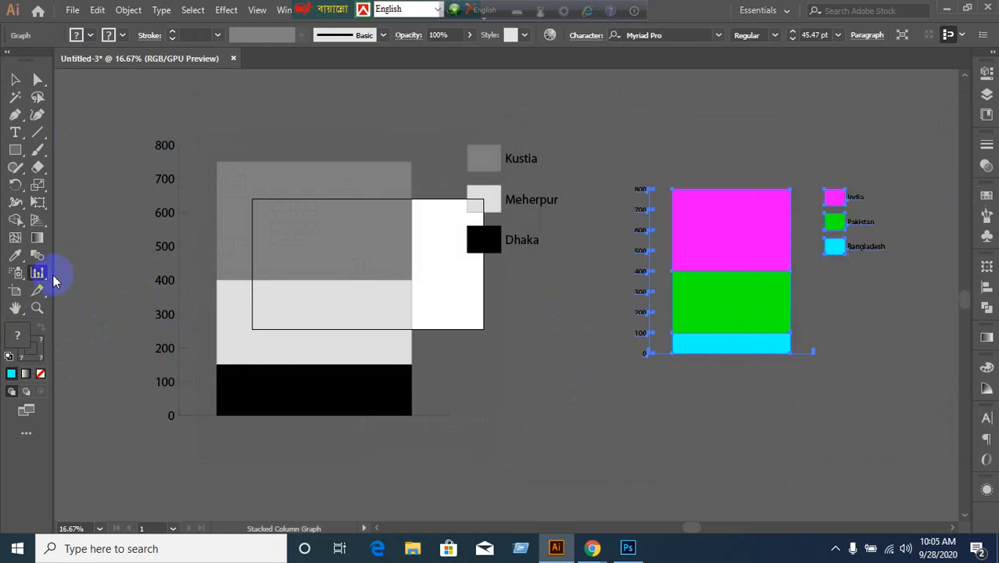
pyautogui.moveTo(54, 281); pyautogui.dragTo(92, 272)
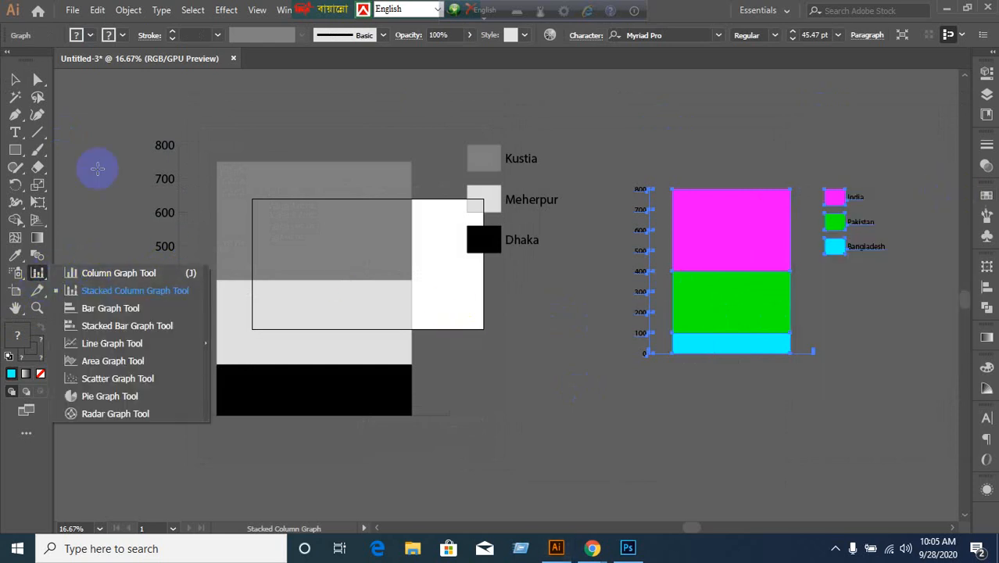
pyautogui.click(15, 79)
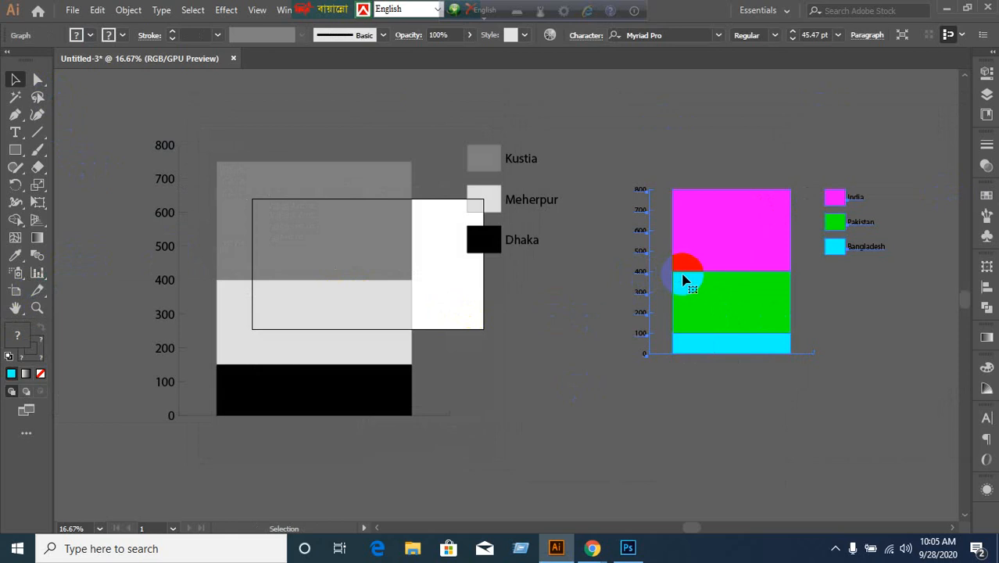
pyautogui.click(36, 273)
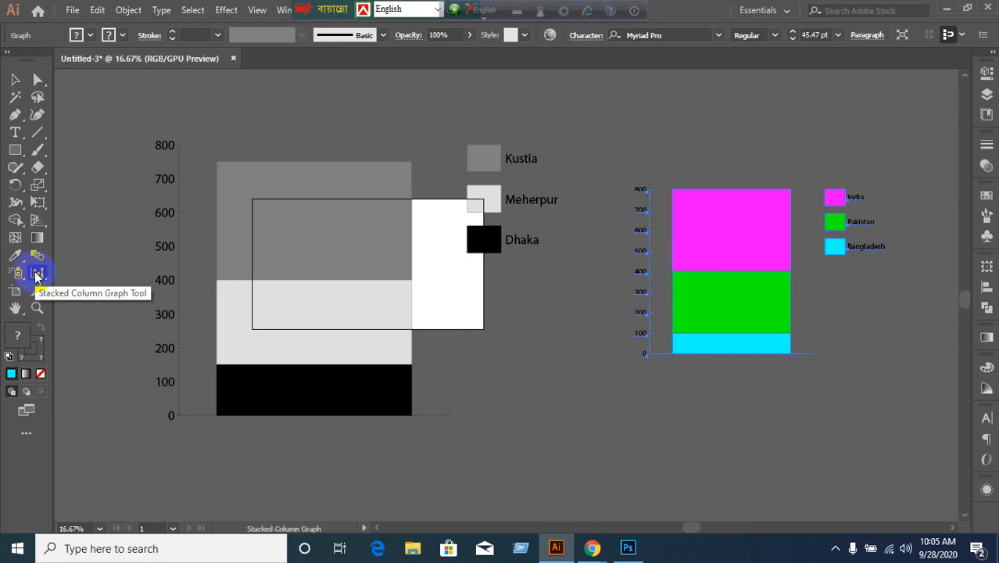
pyautogui.doubleClick(35, 274)
pyautogui.click(292, 189)
pyautogui.click(391, 432)
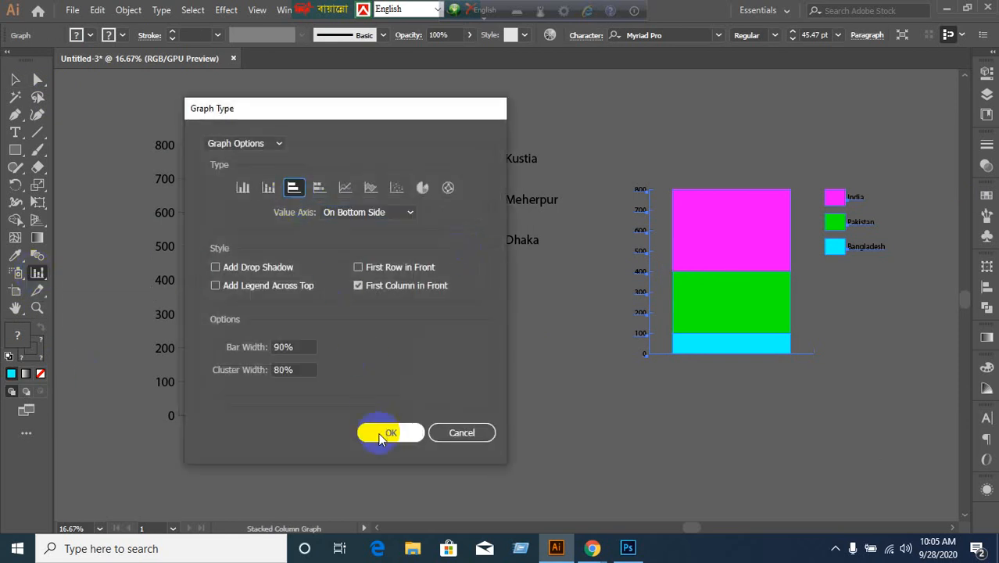
# Step: Change the selected bar graph to the stacked bar graph type
pyautogui.doubleClick(36, 274)
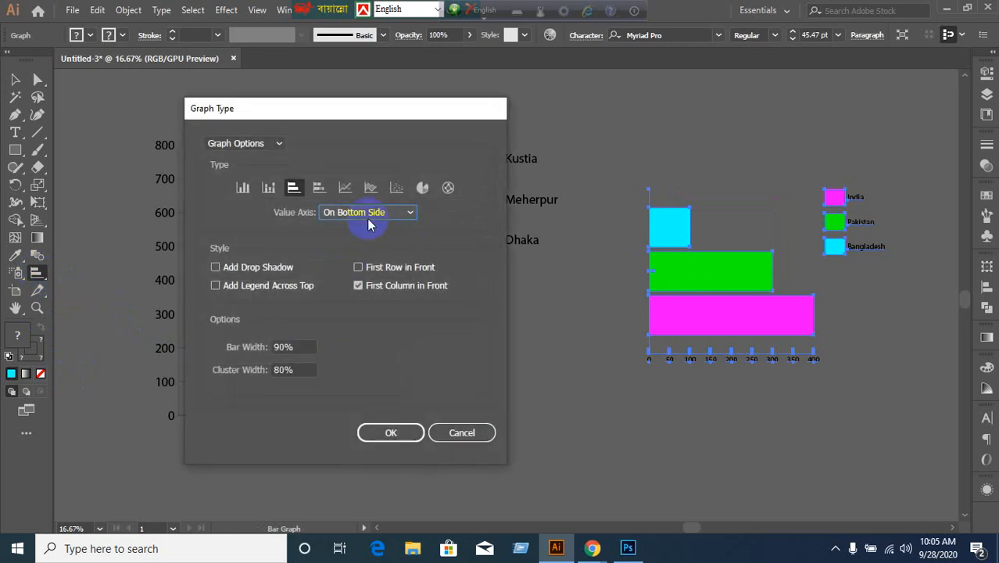
pyautogui.click(318, 188)
pyautogui.click(379, 431)
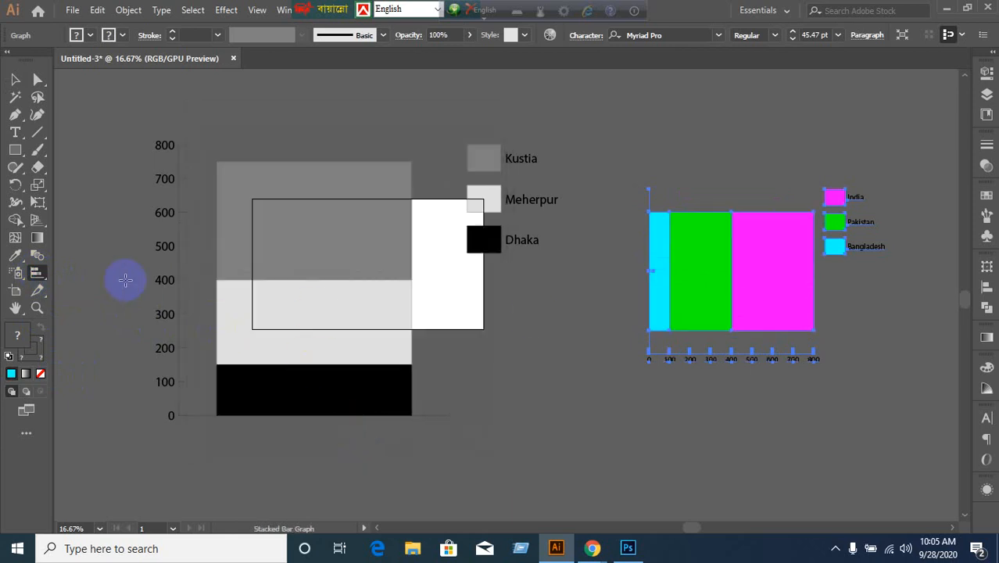
# Step: Convert the selected stacked bar graph to the column graph type
pyautogui.doubleClick(37, 274)
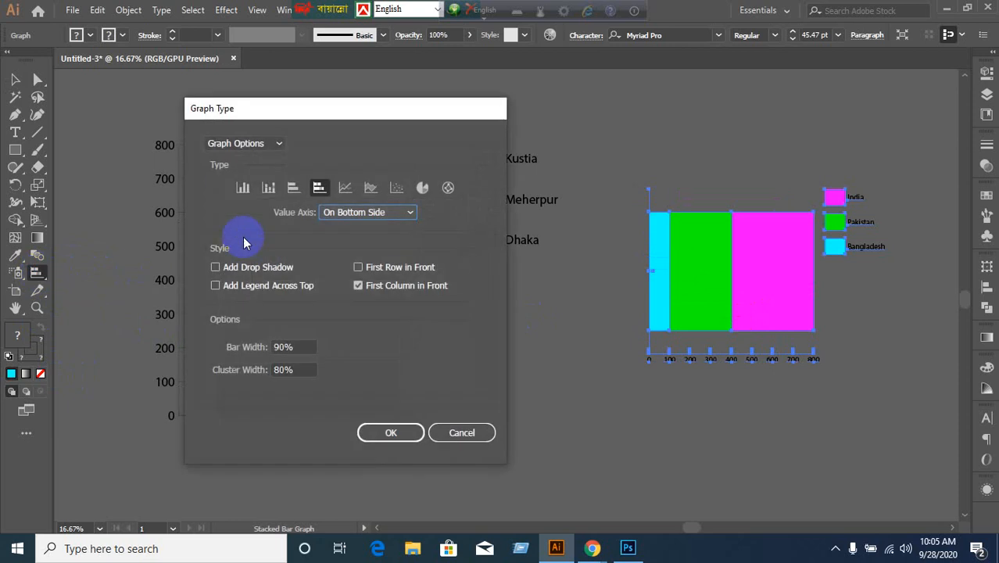
pyautogui.click(243, 187)
pyautogui.click(383, 431)
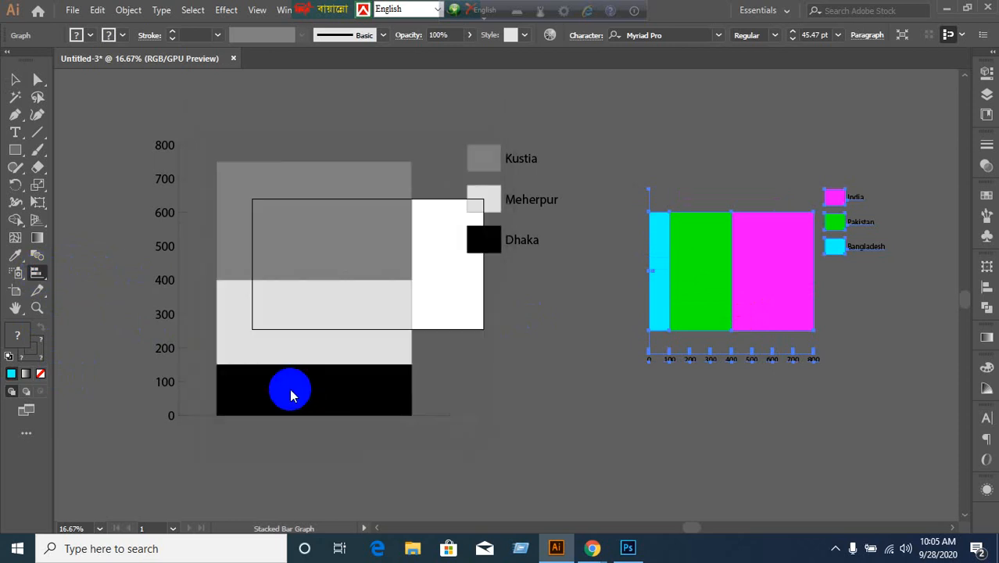
# Step: Set the column graph's value axis to On Right Side
pyautogui.doubleClick(34, 272)
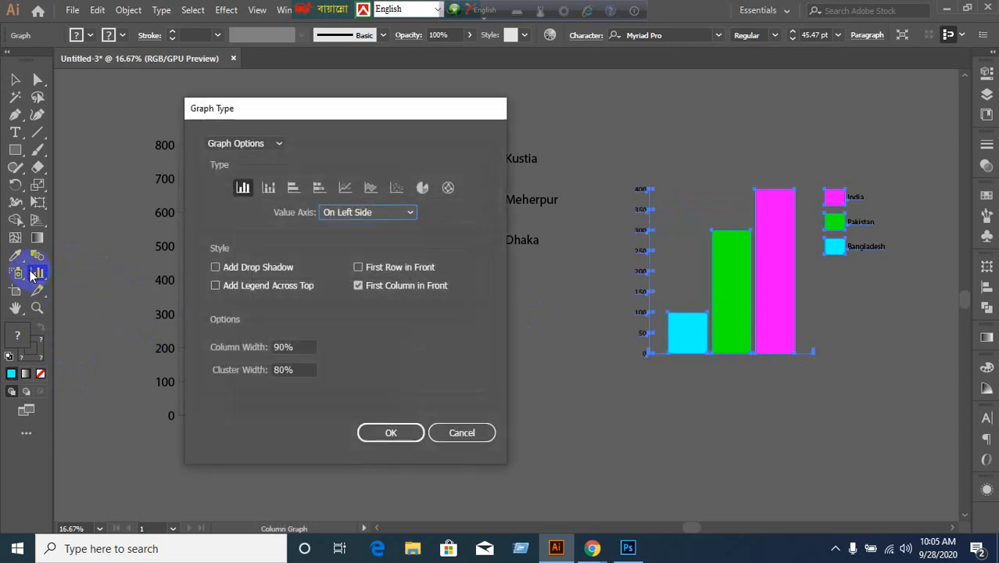
pyautogui.click(410, 214)
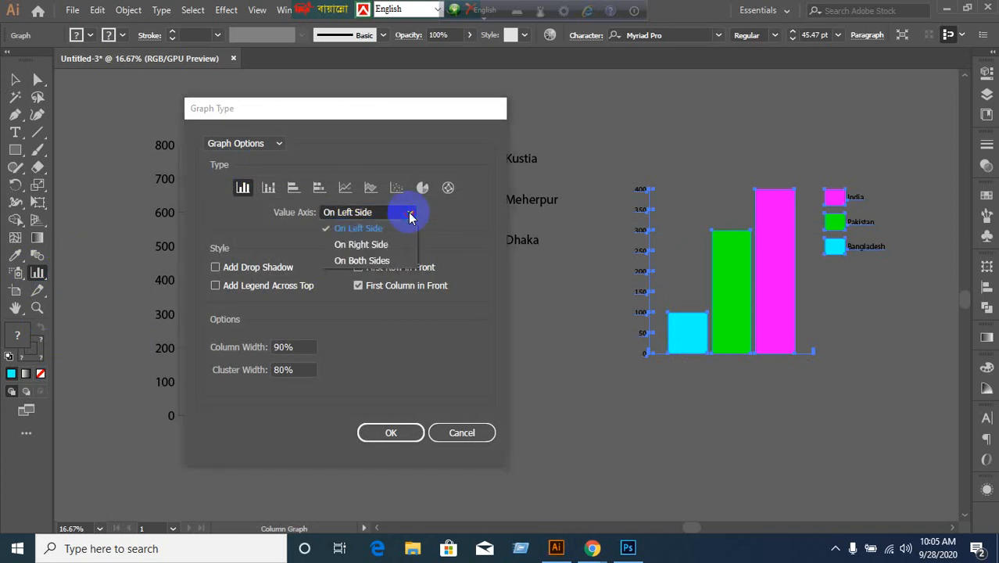
pyautogui.click(367, 247)
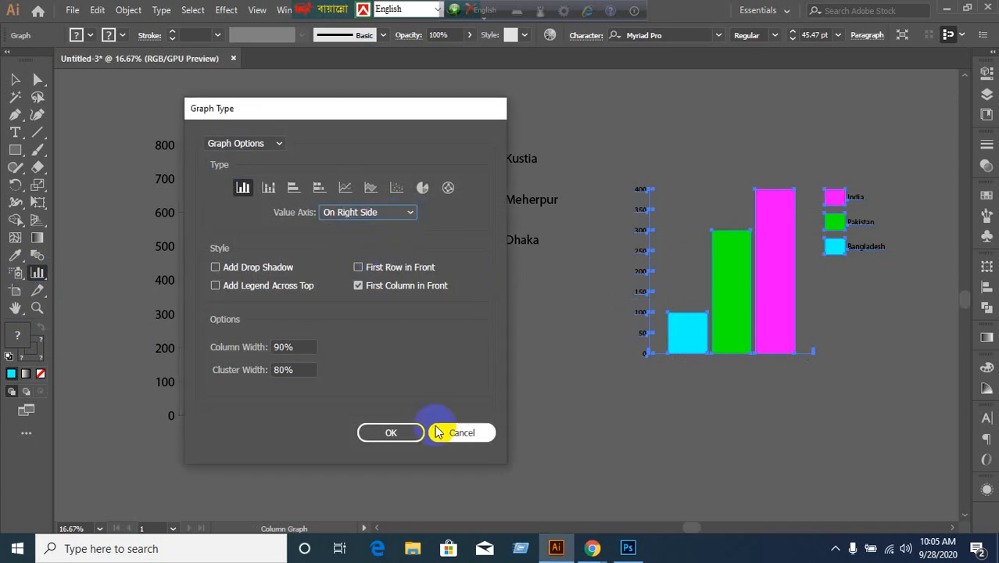
pyautogui.click(395, 433)
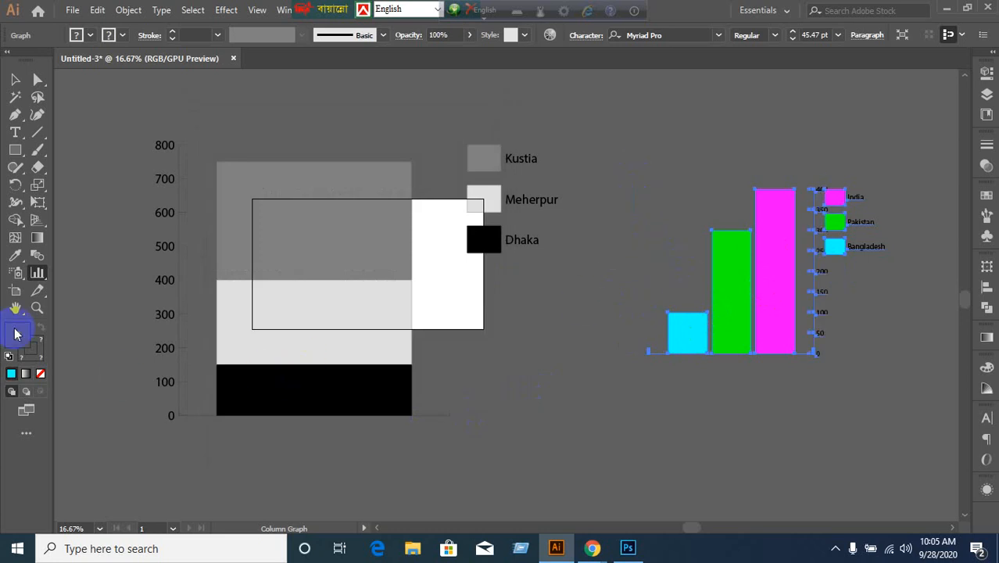
# Step: Set the column graph's value axis to On Left Side
pyautogui.doubleClick(38, 273)
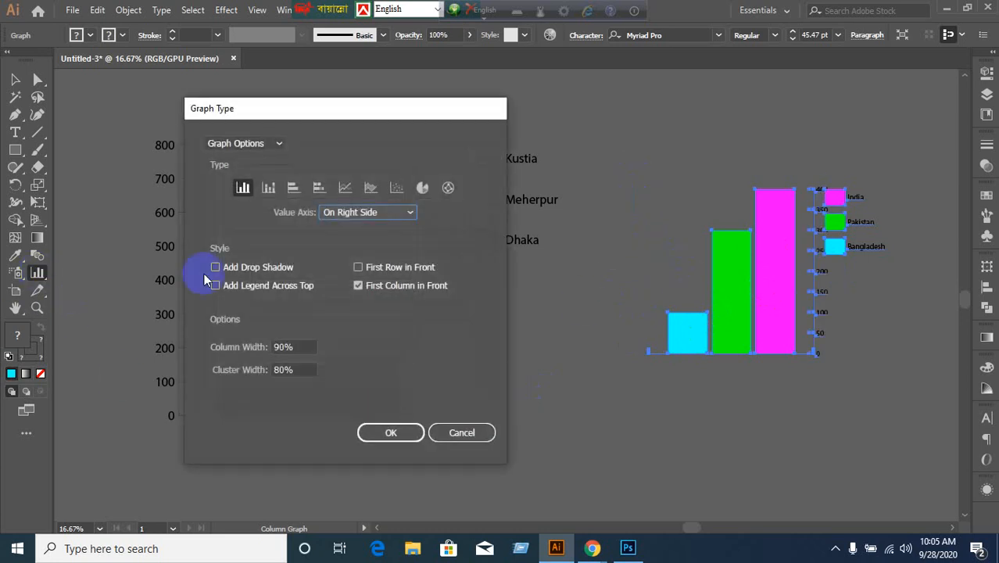
pyautogui.click(412, 218)
pyautogui.click(391, 225)
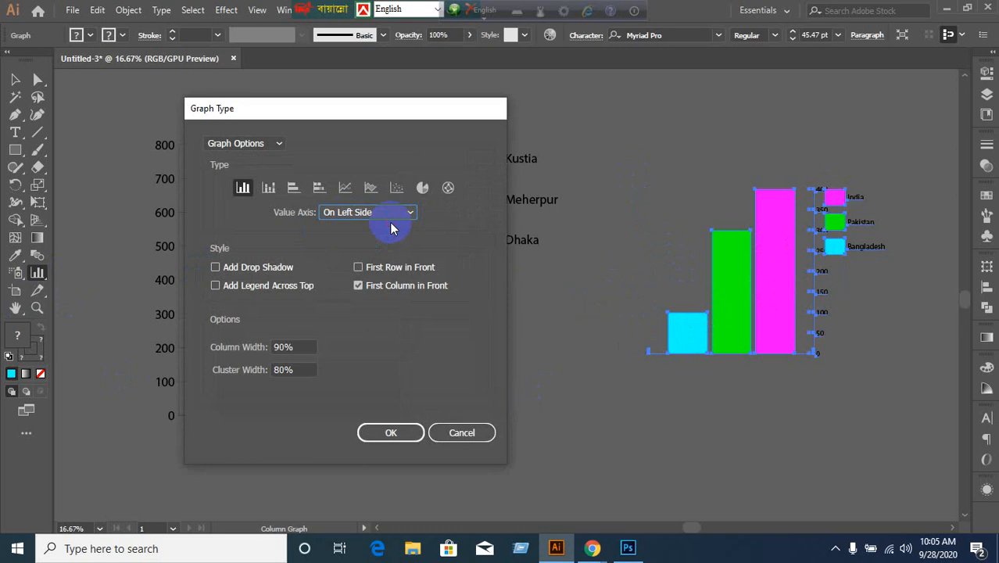
pyautogui.click(397, 434)
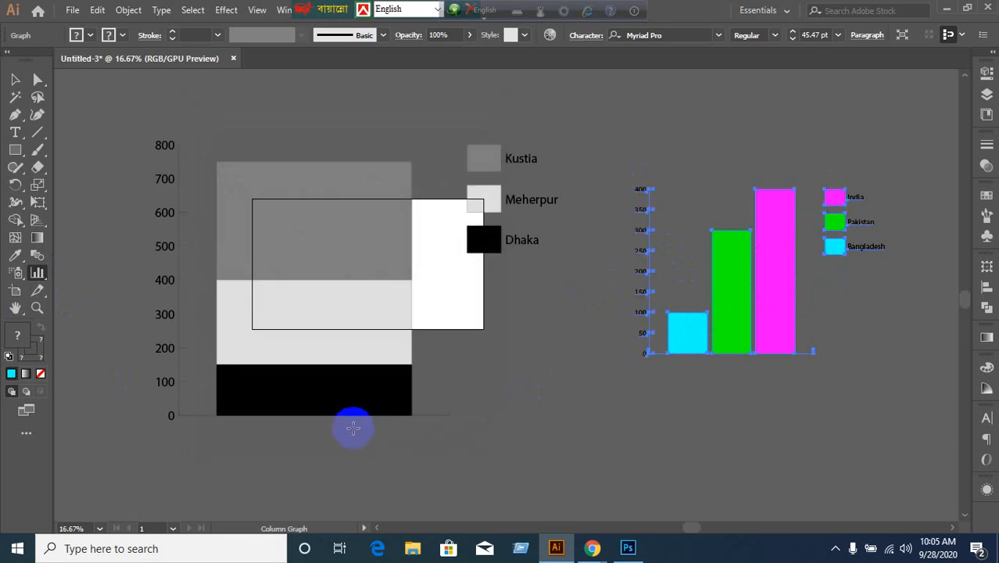
# Step: Deselect the column graph and move the grey stacked column graph with its legend up and to the left across the artboard
pyautogui.click(17, 81)
pyautogui.click(112, 129)
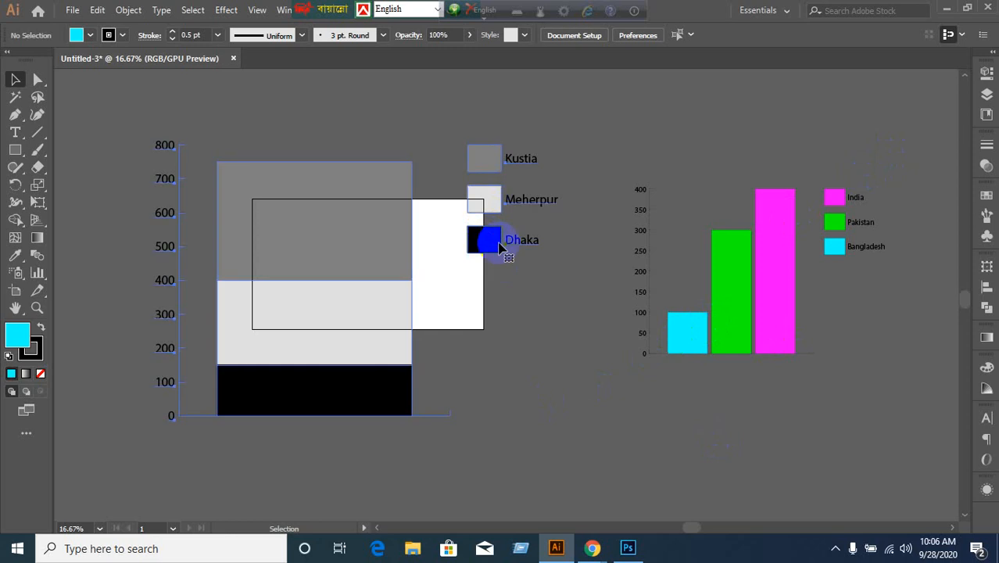
pyautogui.moveTo(490, 242); pyautogui.dragTo(412, 172)
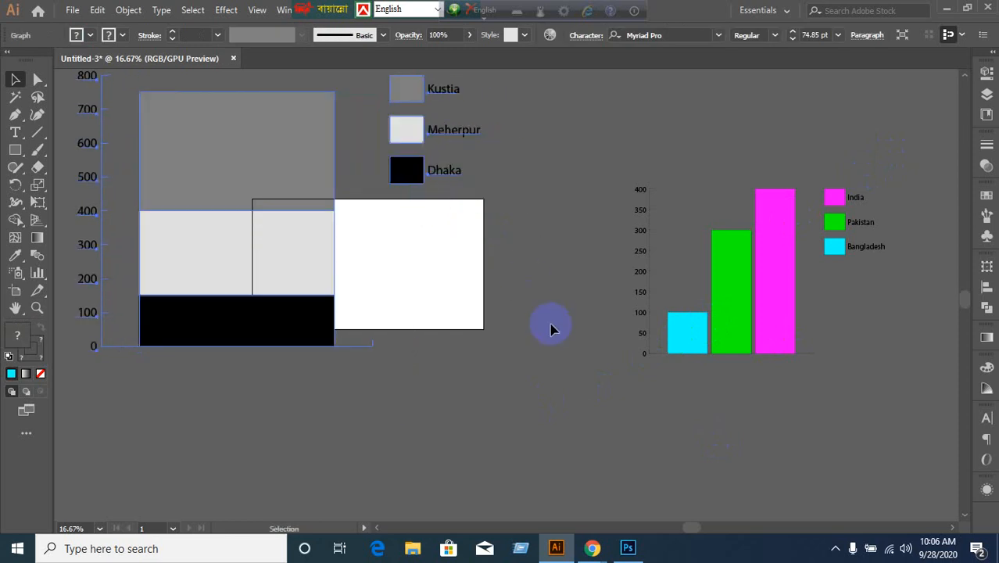
pyautogui.click(550, 332)
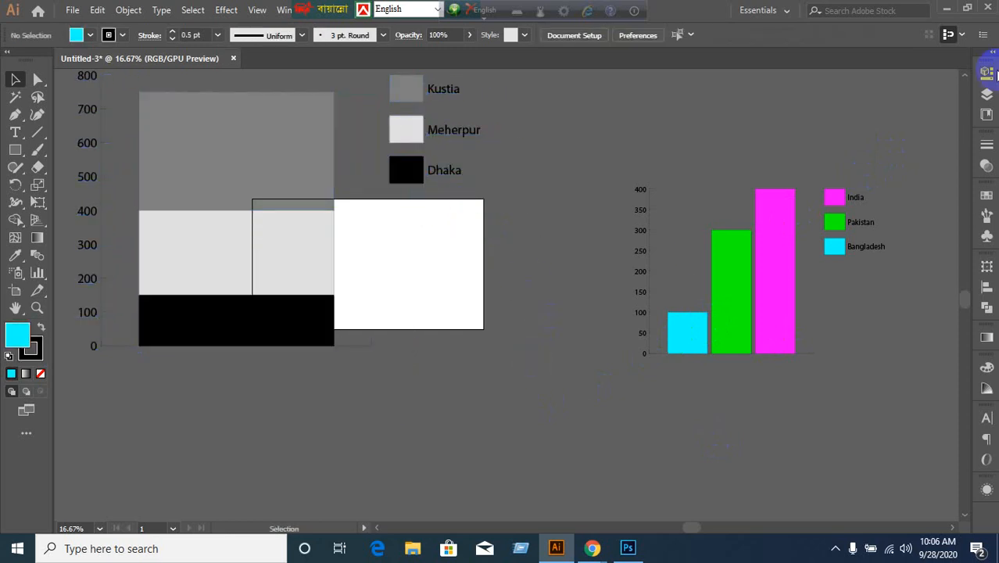
# Step: Minimize the Illustrator and Google Meet windows to reach the desktop and launch FastStone Capture
pyautogui.click(952, 10)
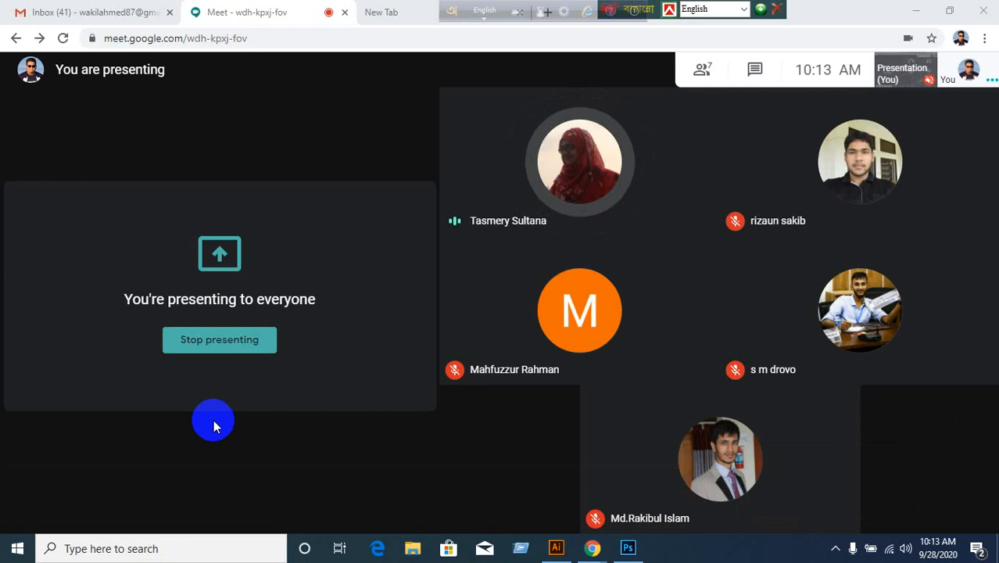
pyautogui.moveTo(446, 394)
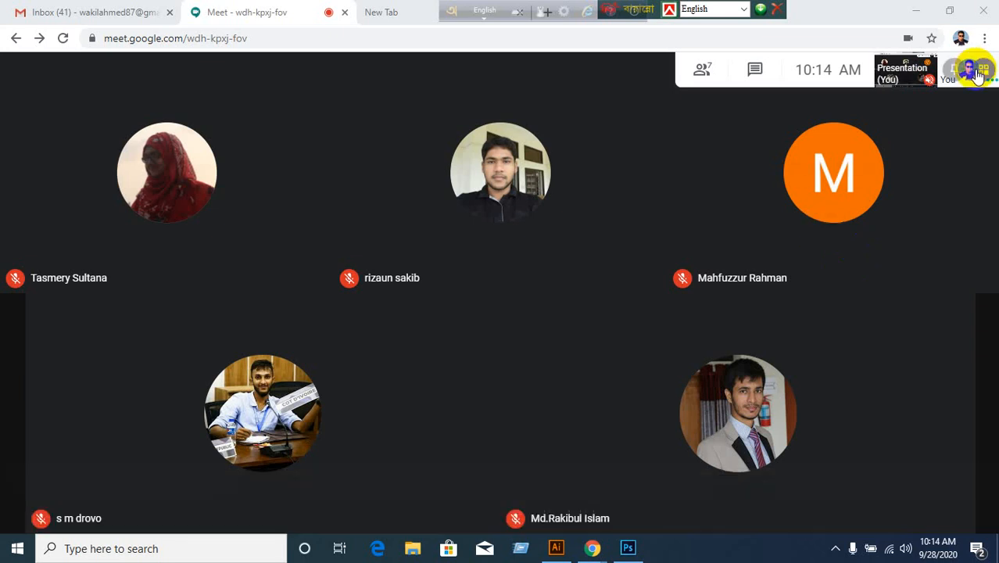
pyautogui.moveTo(976, 69)
pyautogui.click(916, 11)
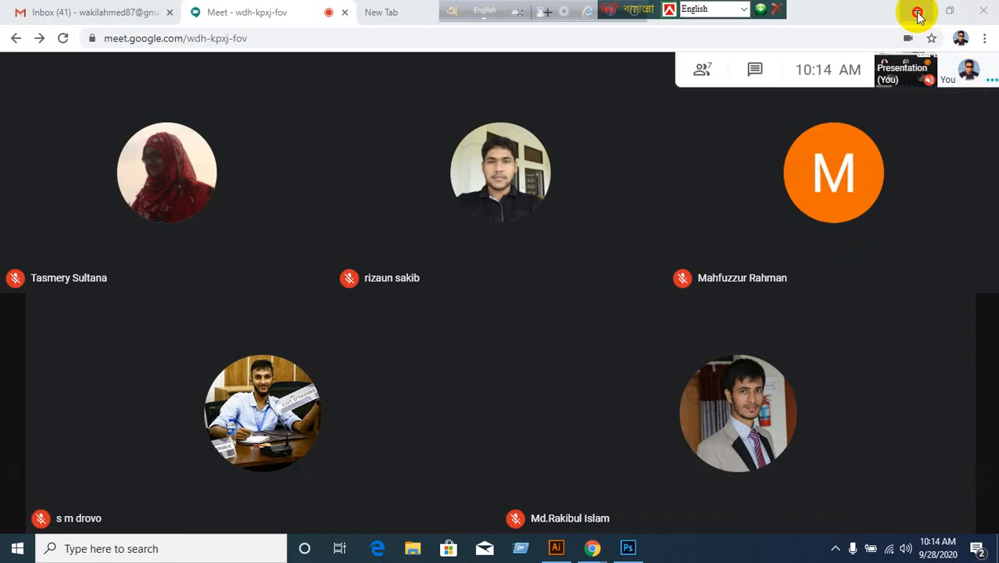
pyautogui.click(946, 9)
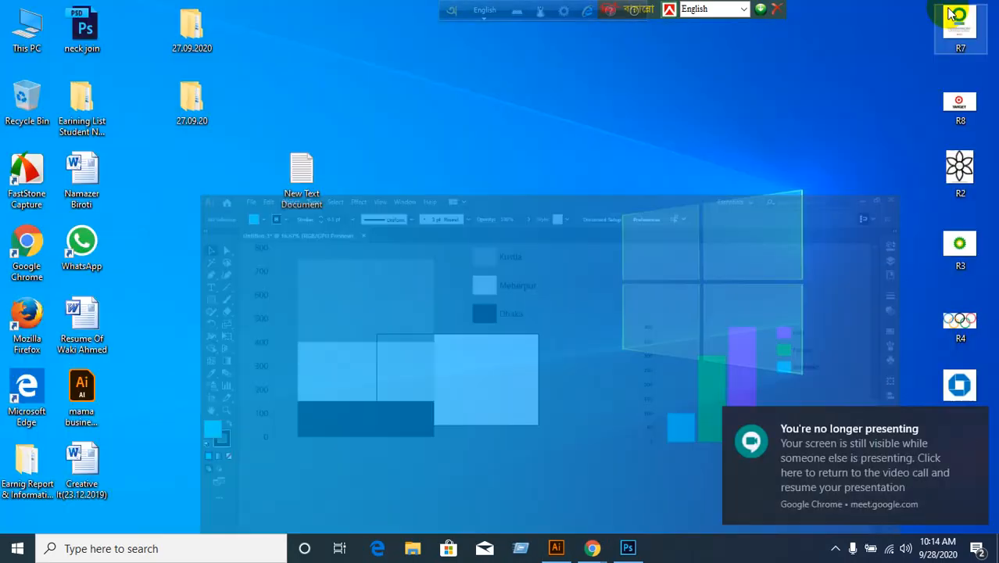
pyautogui.doubleClick(31, 187)
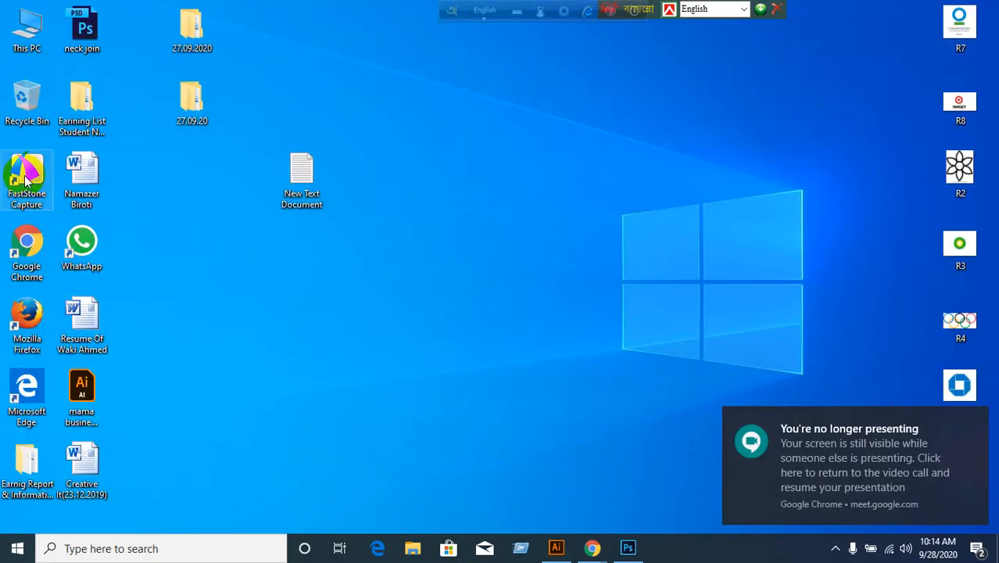
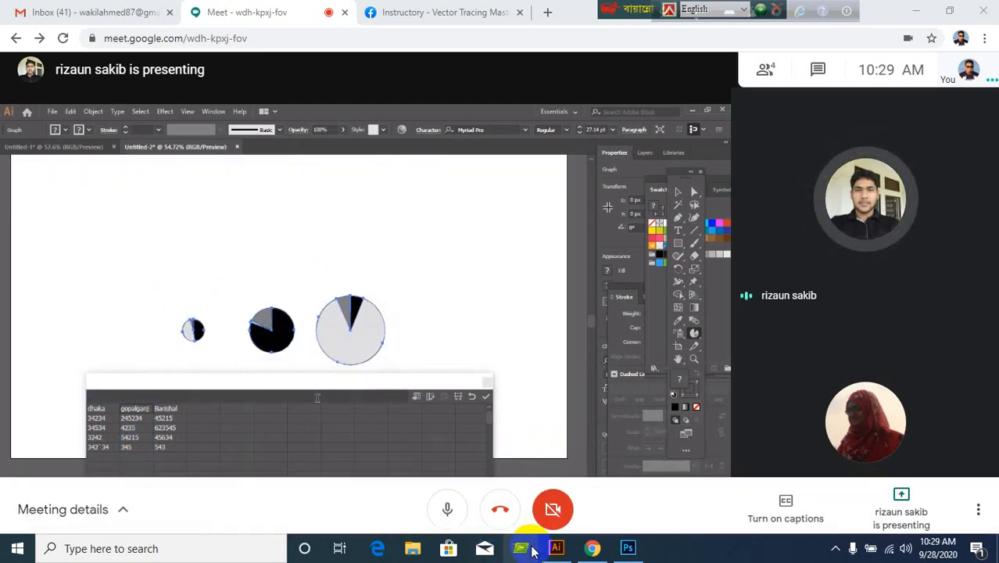
# Step: Switch to Illustrator to view the graph document and return to the Google Meet call
pyautogui.click(555, 548)
pyautogui.click(553, 547)
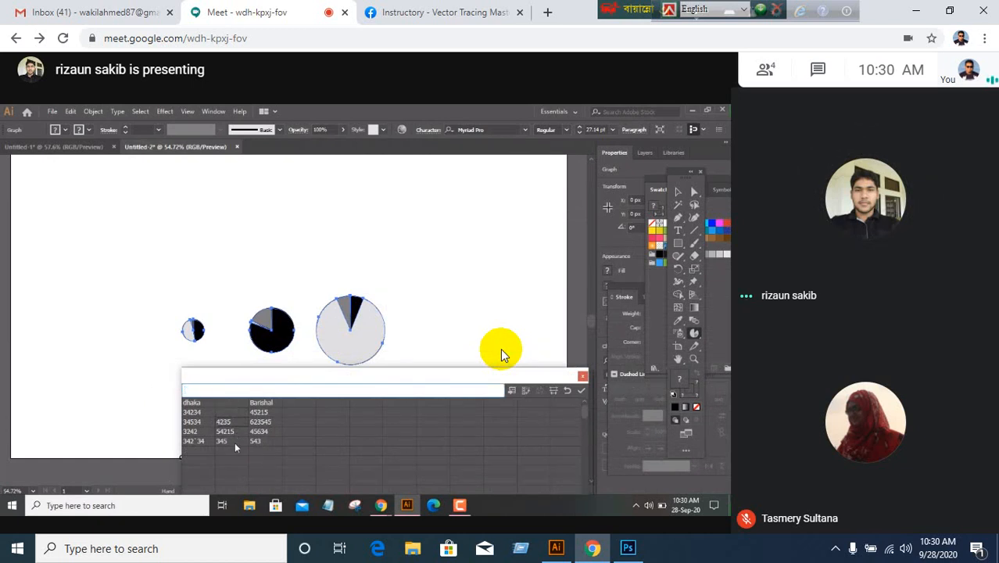
pyautogui.click(556, 550)
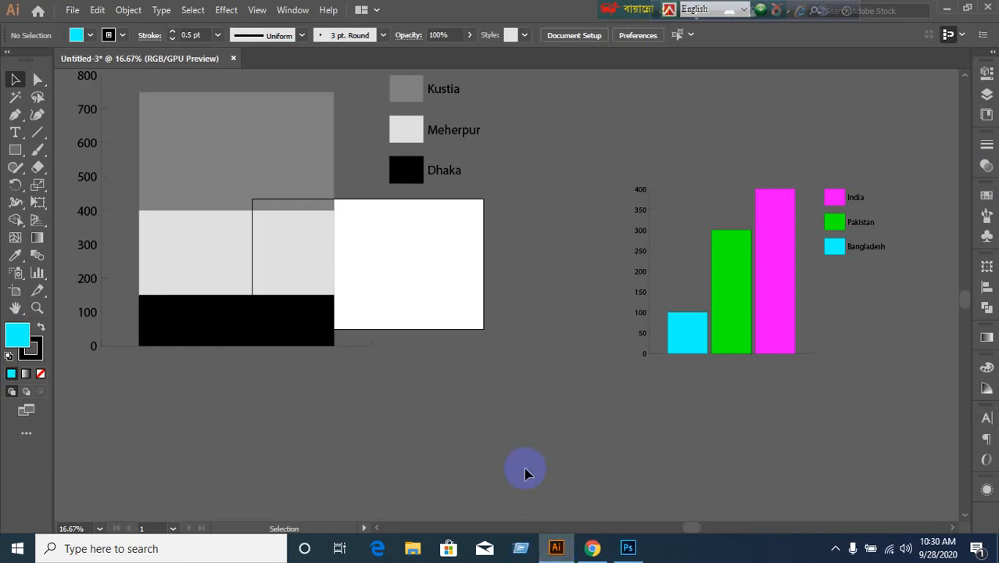
pyautogui.click(553, 545)
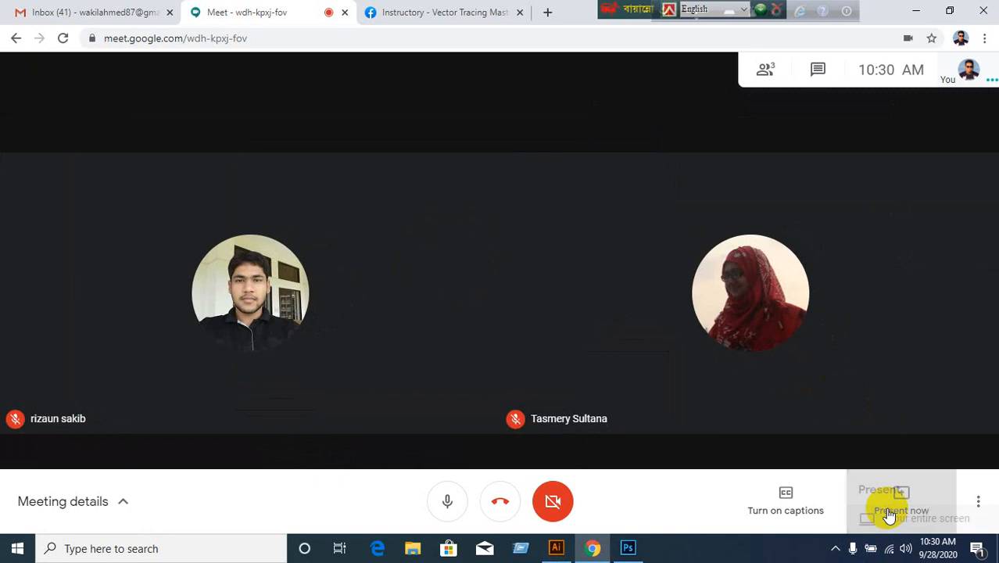
# Step: Share the entire screen in the Google Meet call and close the Facebook page open beside it
pyautogui.click(885, 511)
pyautogui.click(850, 371)
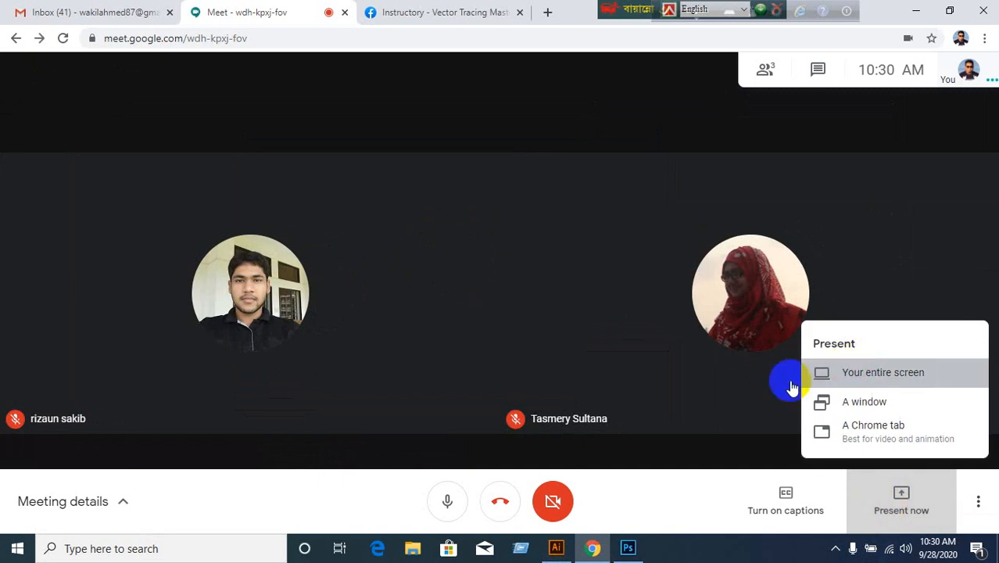
pyautogui.click(453, 185)
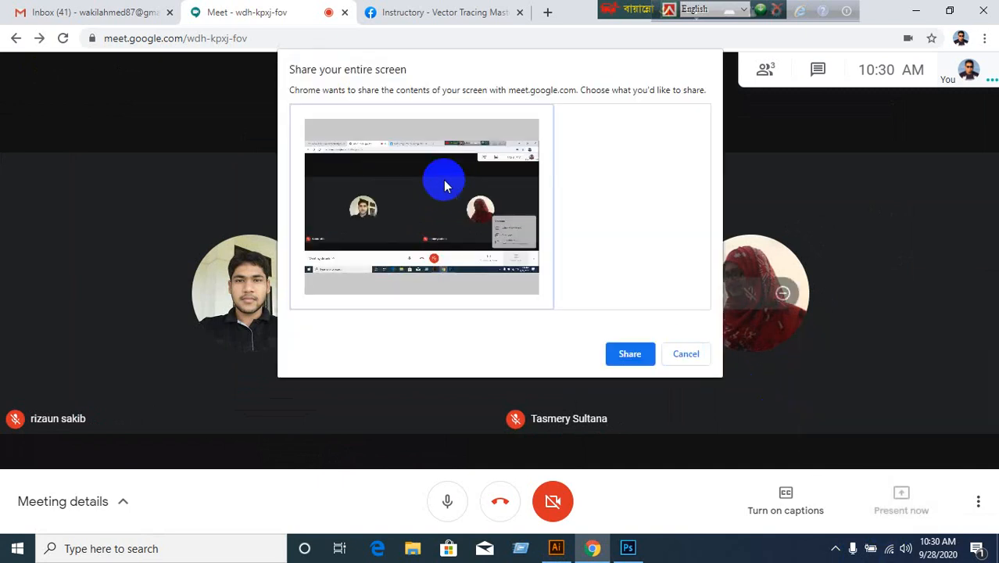
pyautogui.click(630, 354)
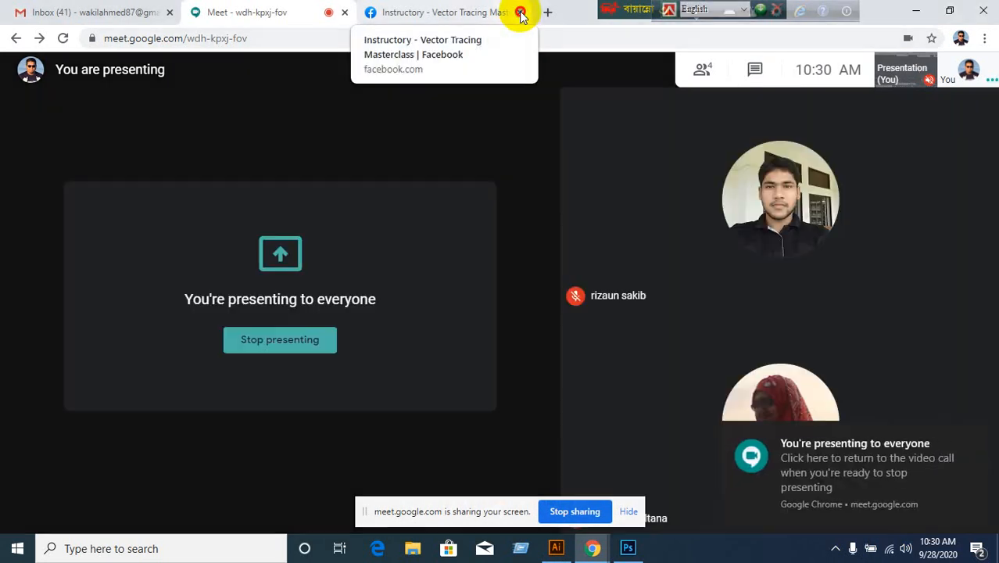
pyautogui.click(520, 13)
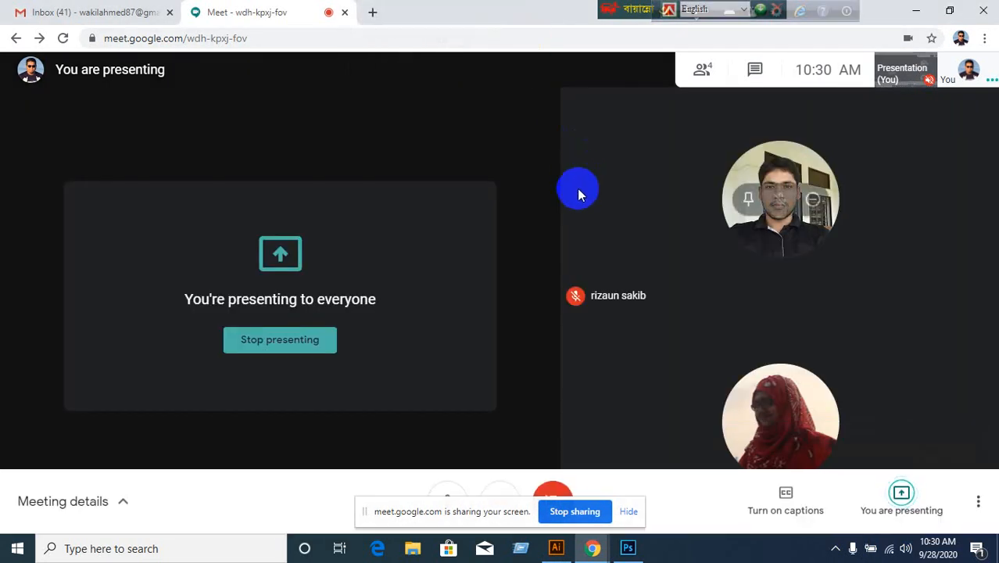
# Step: Move the two floating keyboard-language bars farther from the browser's window controls and minimize the browser to show the desktop
pyautogui.moveTo(600, 13); pyautogui.dragTo(450, 14)
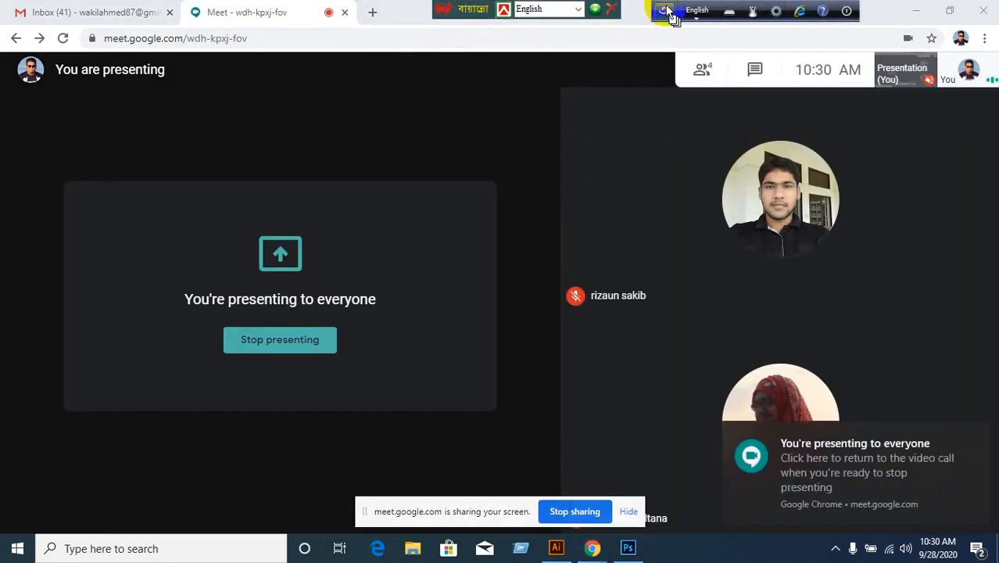
pyautogui.moveTo(664, 11); pyautogui.dragTo(518, 10)
pyautogui.click(916, 10)
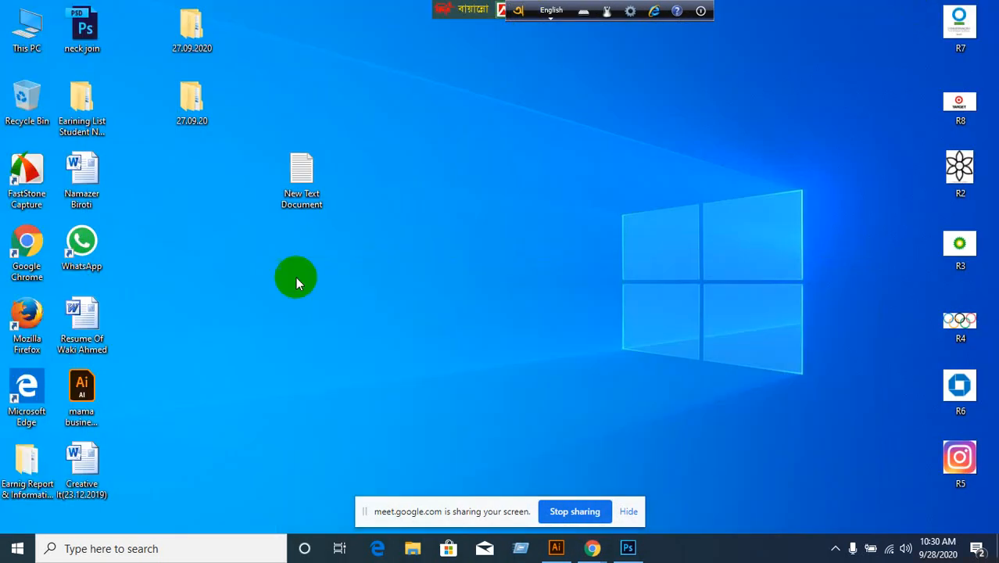
pyautogui.click(715, 253)
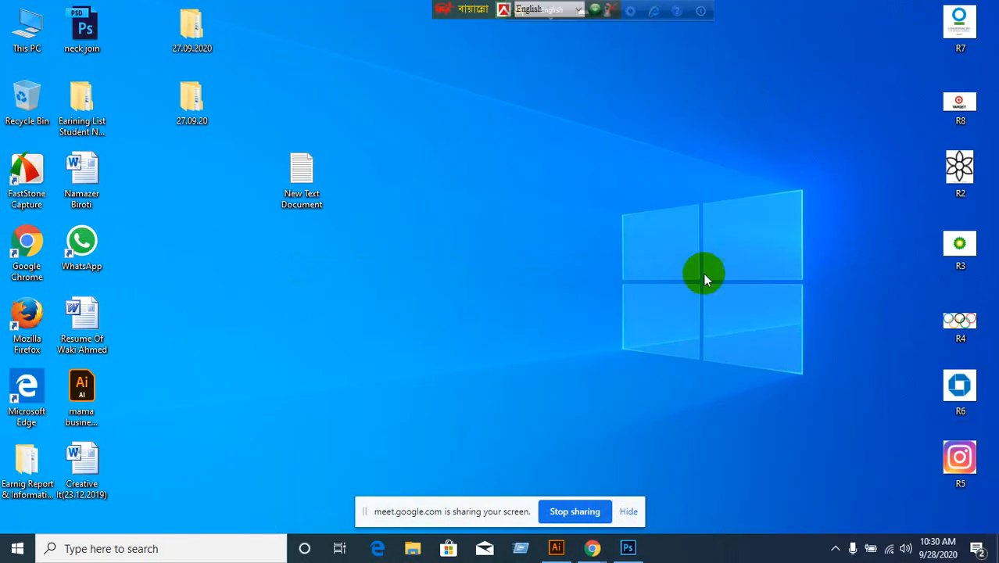
# Step: Switch to the Illustrator graph document and set the stroke to None with nothing selected
pyautogui.click(557, 547)
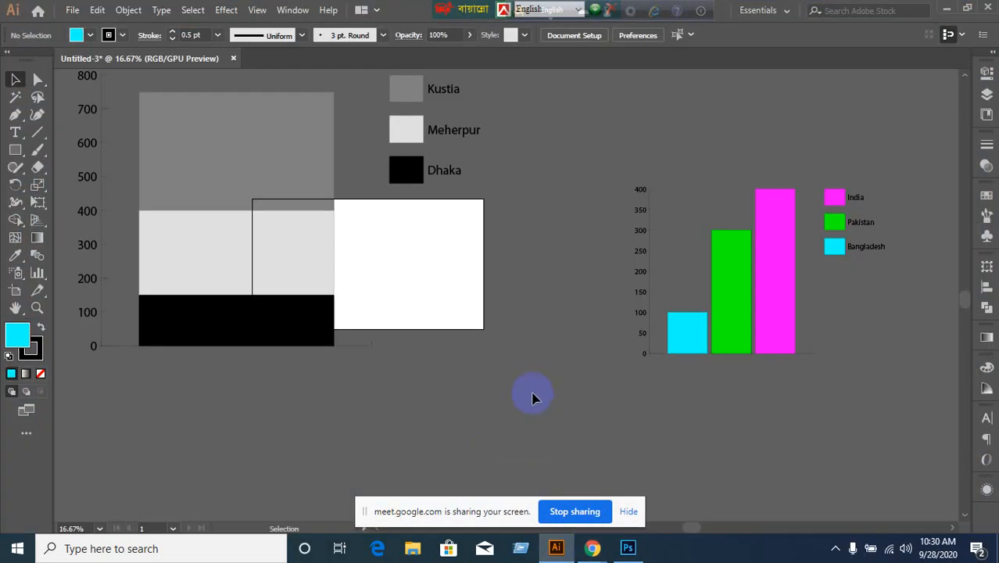
pyautogui.scroll(-3, 532, 397)
pyautogui.scroll(1, 410, 371)
pyautogui.scroll(-1, 410, 371)
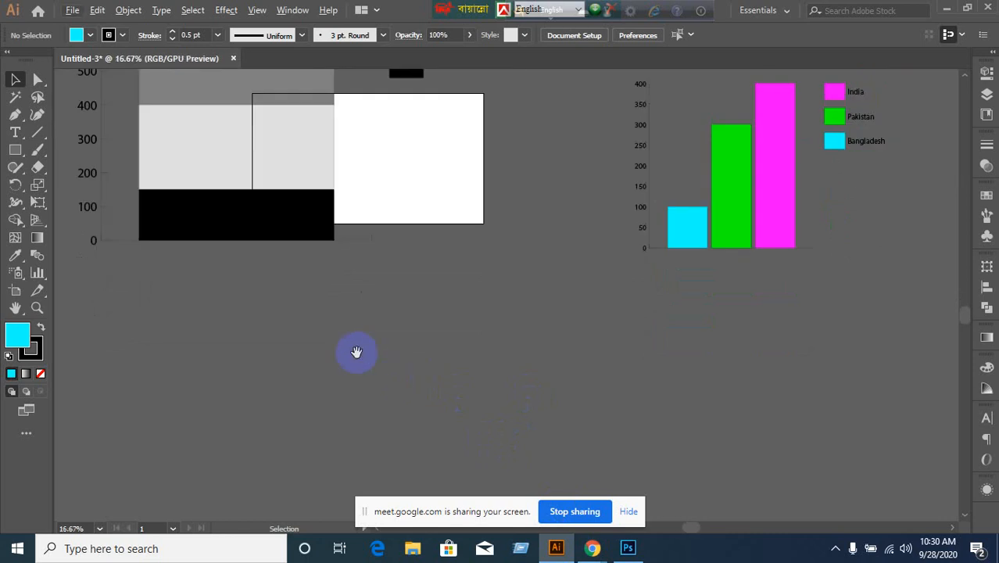
pyautogui.moveTo(338, 338); pyautogui.dragTo(539, 312)
pyautogui.scroll(1, 480, 311)
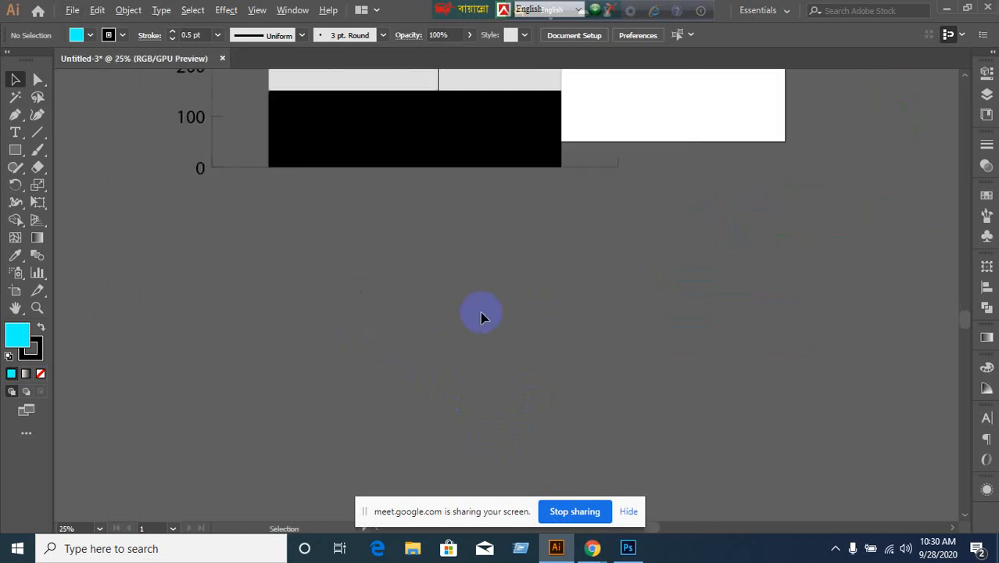
pyautogui.click(31, 350)
pyautogui.click(40, 374)
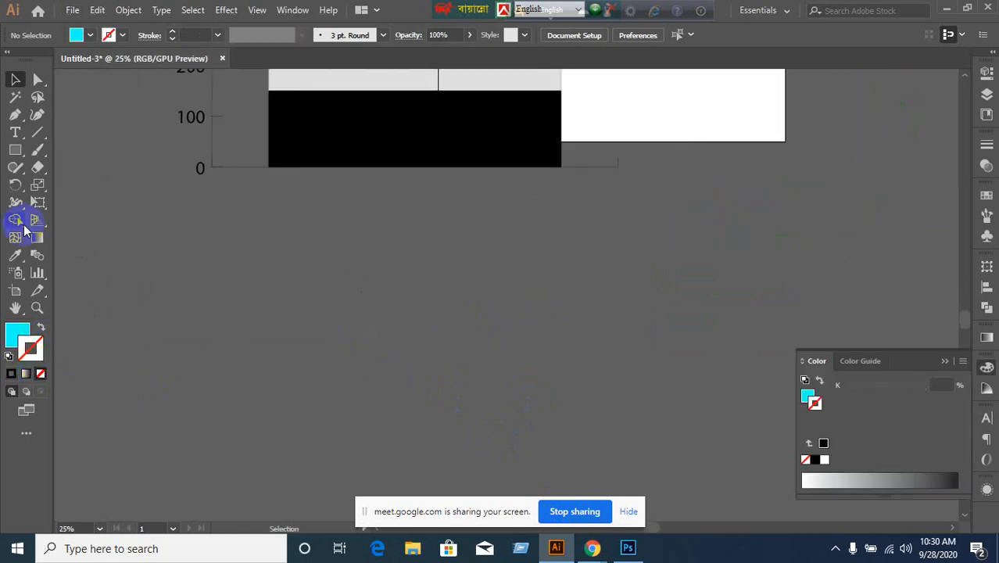
# Step: Draw a pie graph in the empty area below the stacked column graph
pyautogui.click(31, 273)
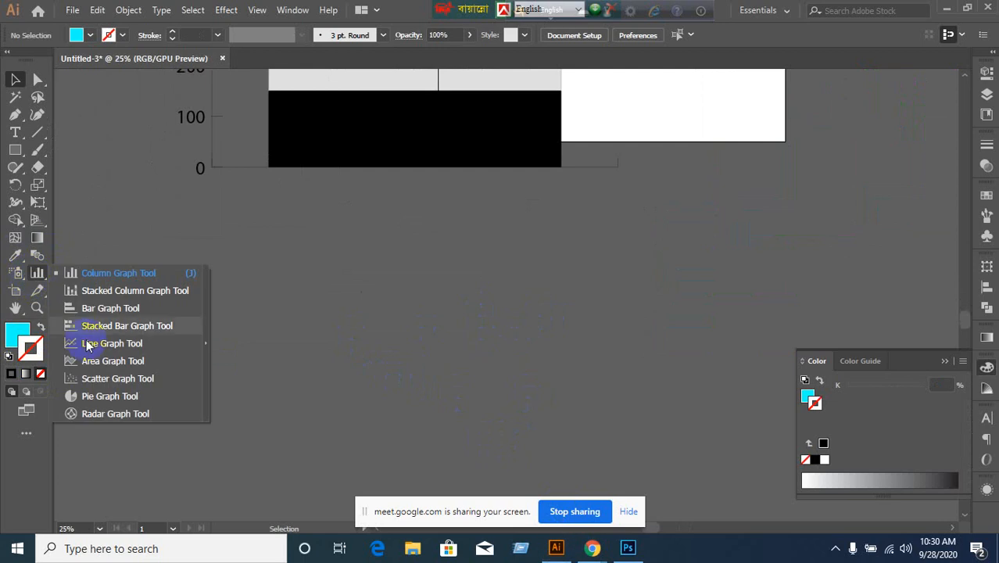
pyautogui.click(102, 396)
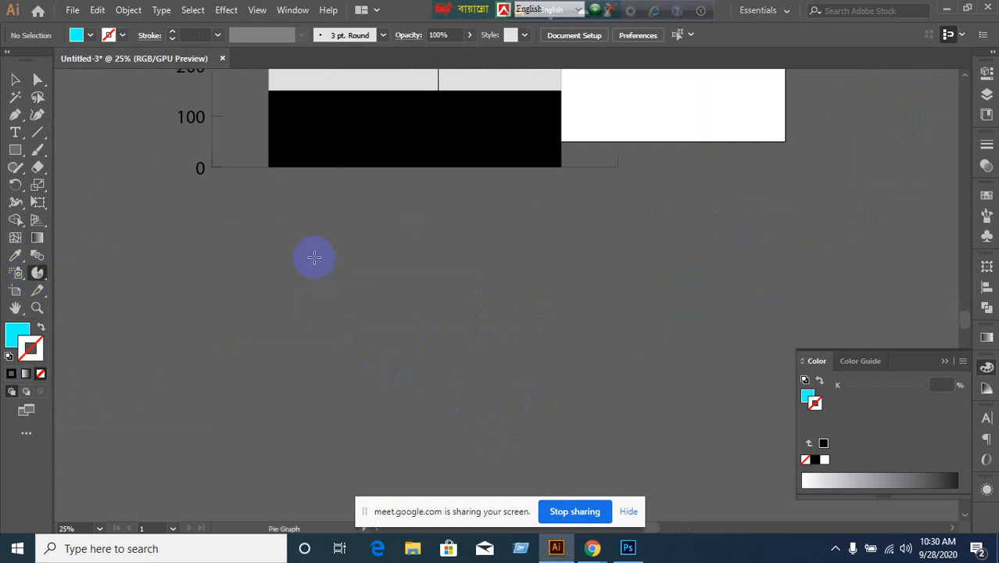
pyautogui.moveTo(314, 232); pyautogui.dragTo(568, 361)
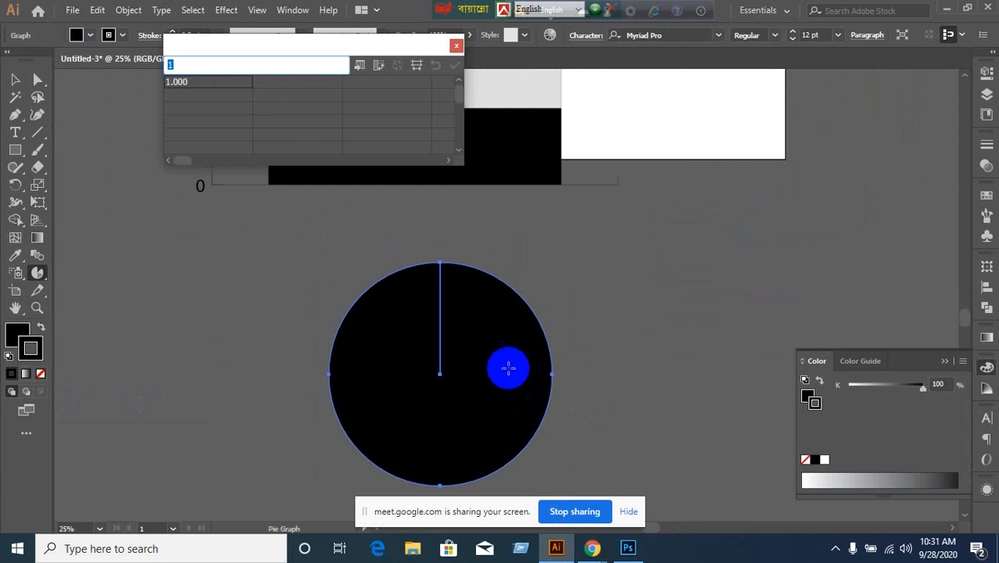
# Step: Enter the labels Dhaka, bangladesh and Khulna across the first row of the pie graph's data
pyautogui.write('Dhaka')
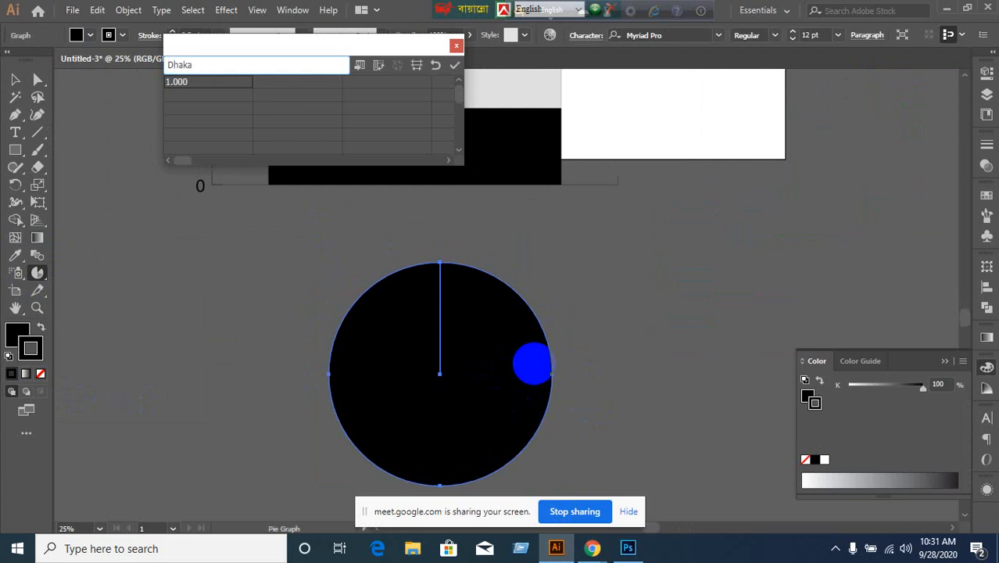
pyautogui.press('Tab')
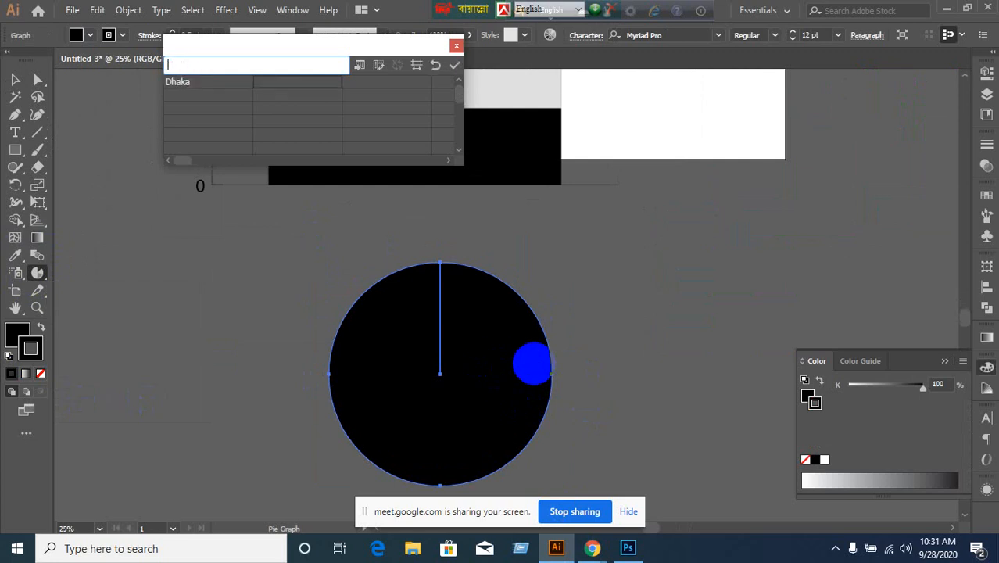
pyautogui.write('bangladesh')
pyautogui.press('Tab')
pyautogui.write('K')
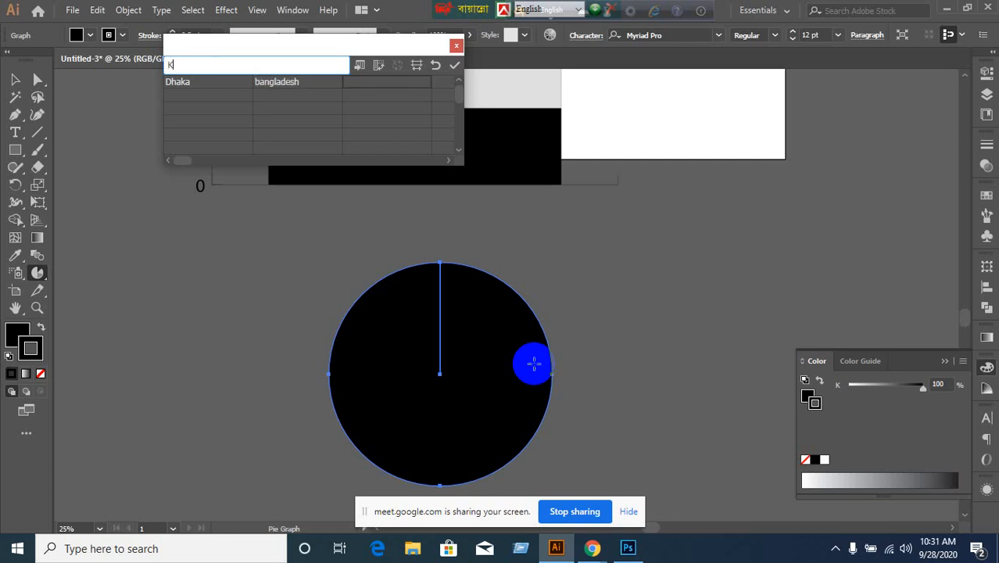
pyautogui.write('hulna')
pyautogui.press('Return')
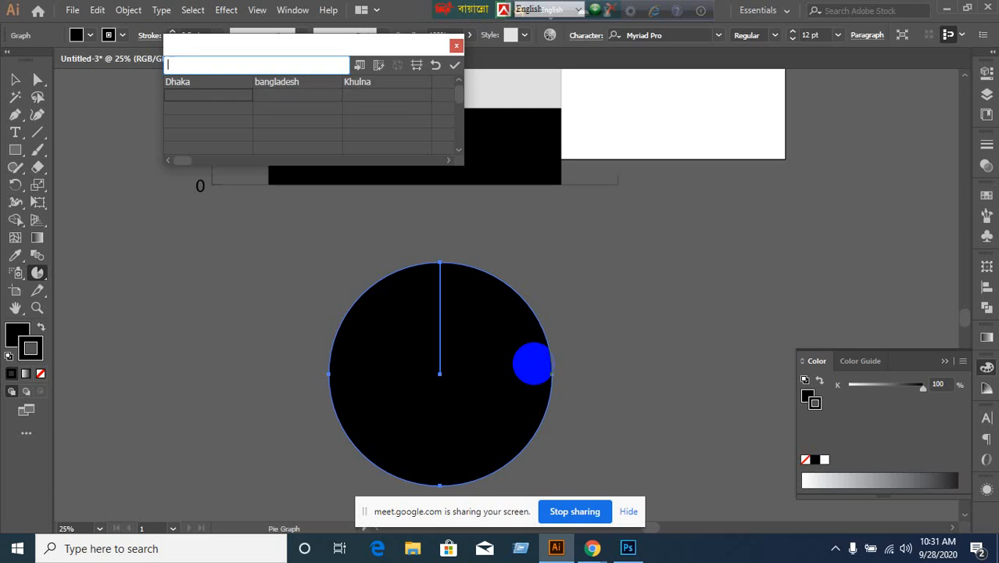
# Step: Enter 200, 300 and 400 below the Dhaka, bangladesh and Khulna labels and apply the data to the pie graph
pyautogui.write('200')
pyautogui.press('Tab')
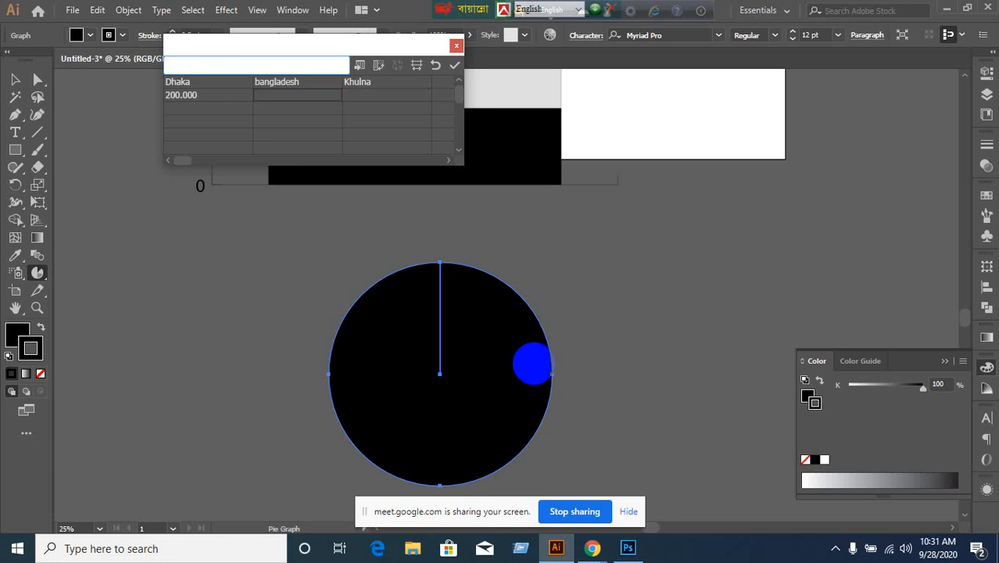
pyautogui.write('300')
pyautogui.press('Tab')
pyautogui.write('400')
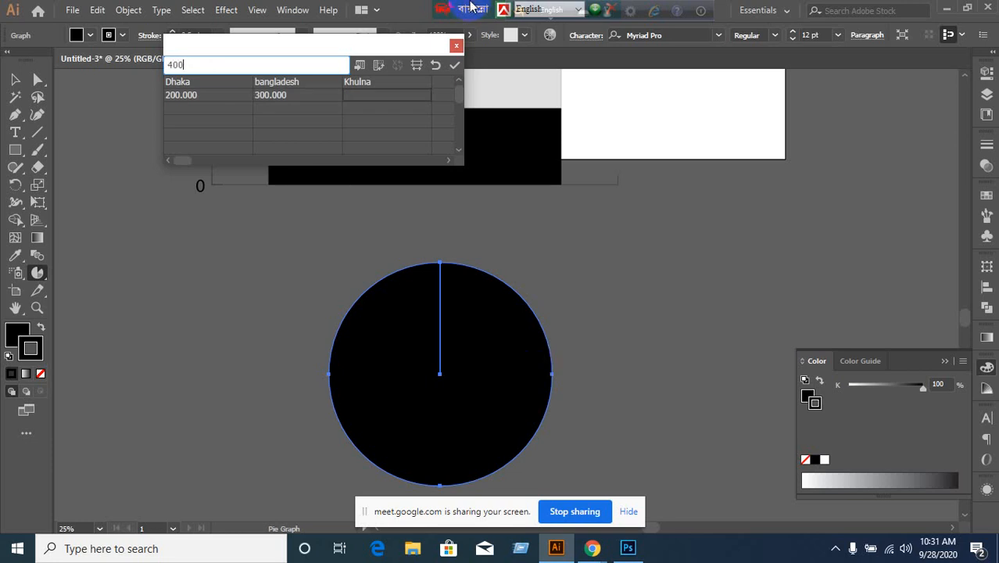
pyautogui.click(453, 67)
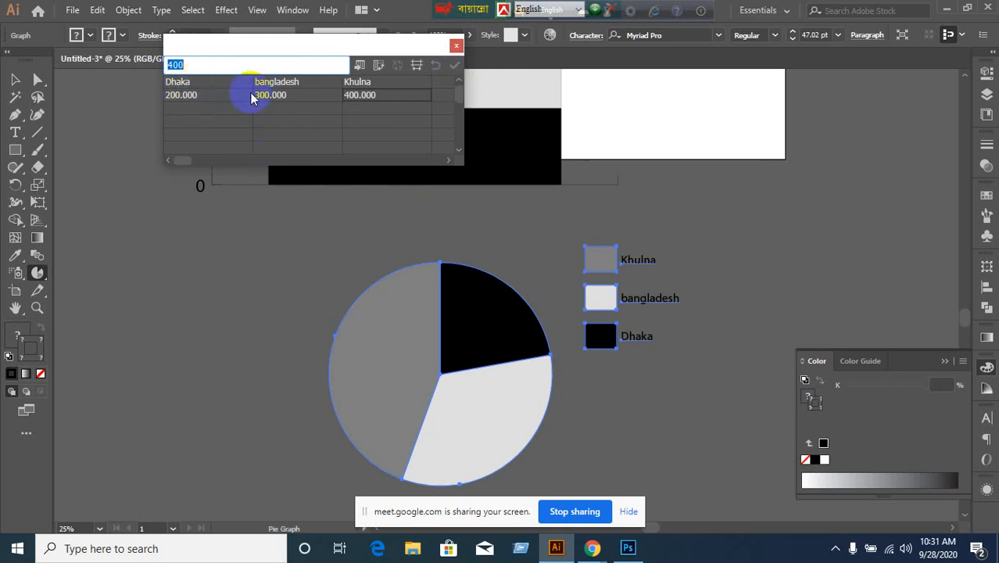
# Step: Try the pie graph with its data rows and columns transposed, and restore the original layout
pyautogui.click(378, 67)
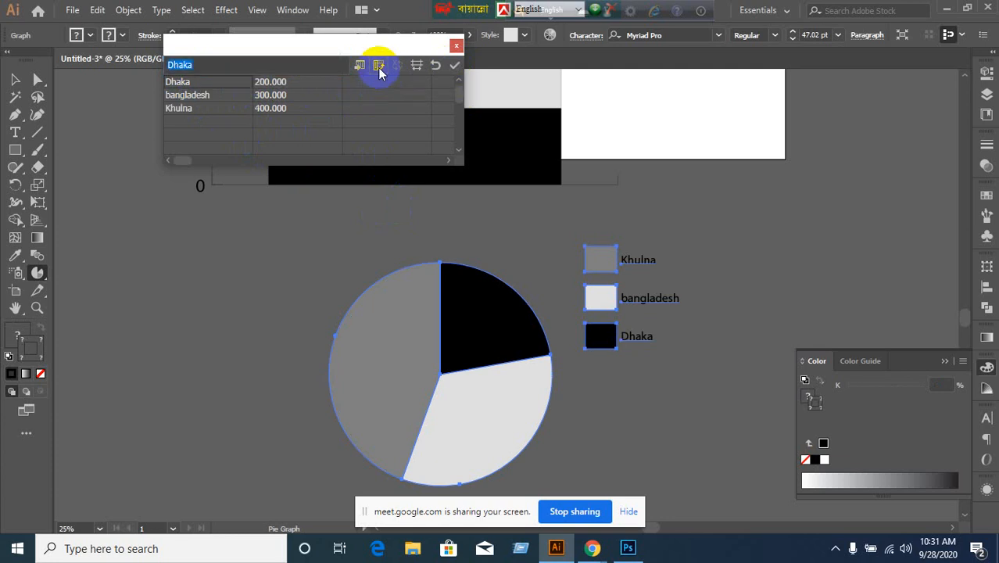
pyautogui.click(378, 66)
pyautogui.click(378, 67)
pyautogui.click(379, 66)
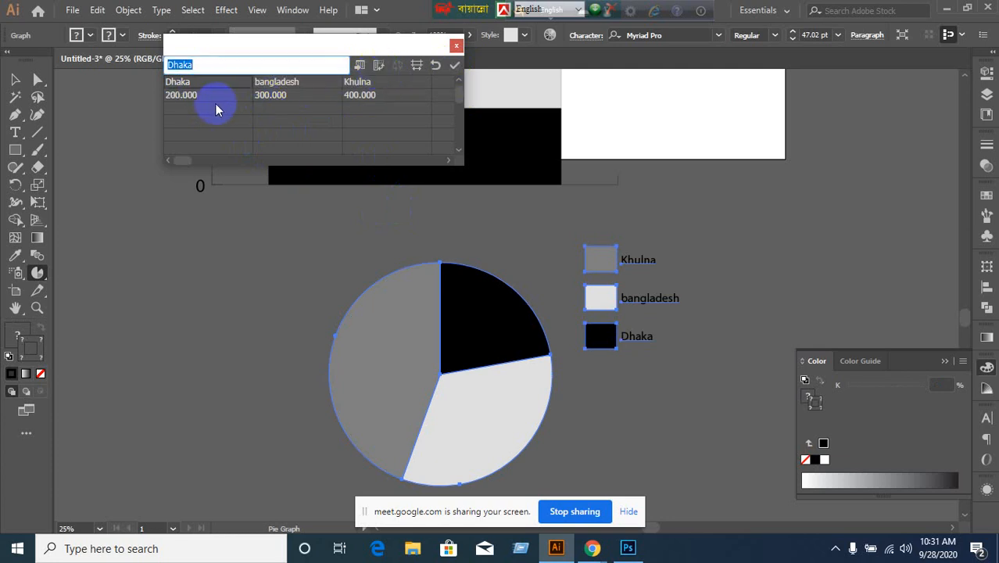
pyautogui.click(378, 66)
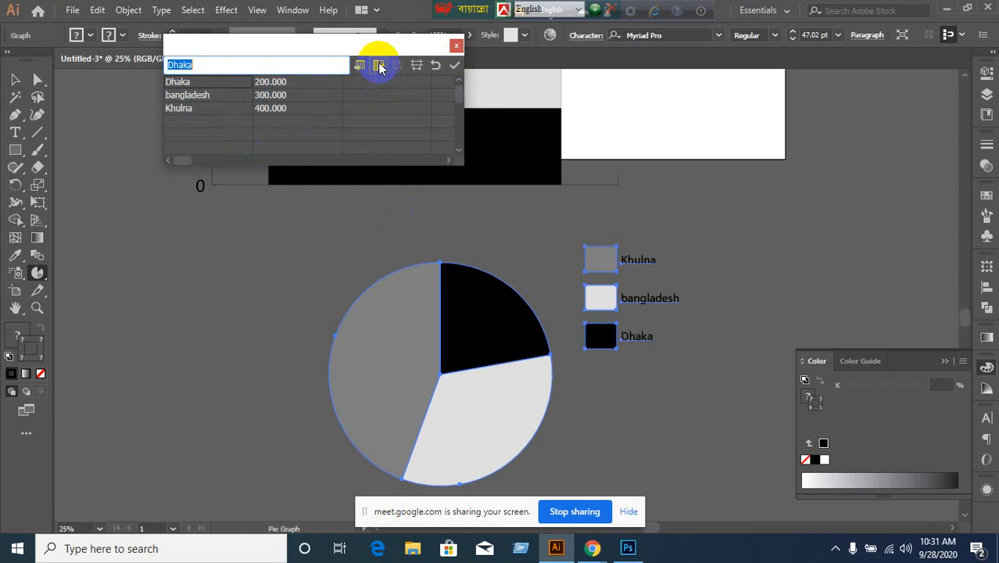
pyautogui.click(454, 64)
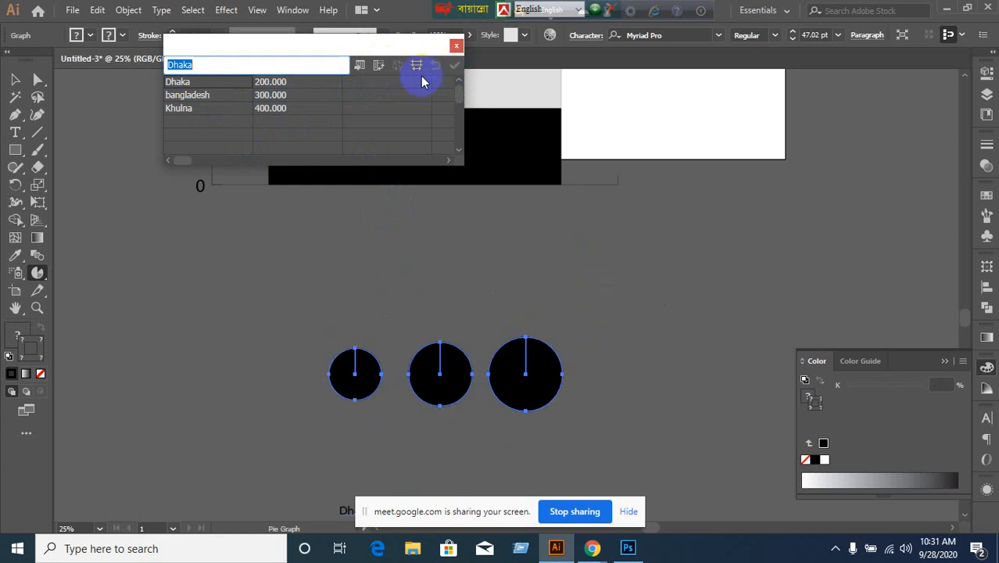
pyautogui.click(379, 66)
pyautogui.click(454, 64)
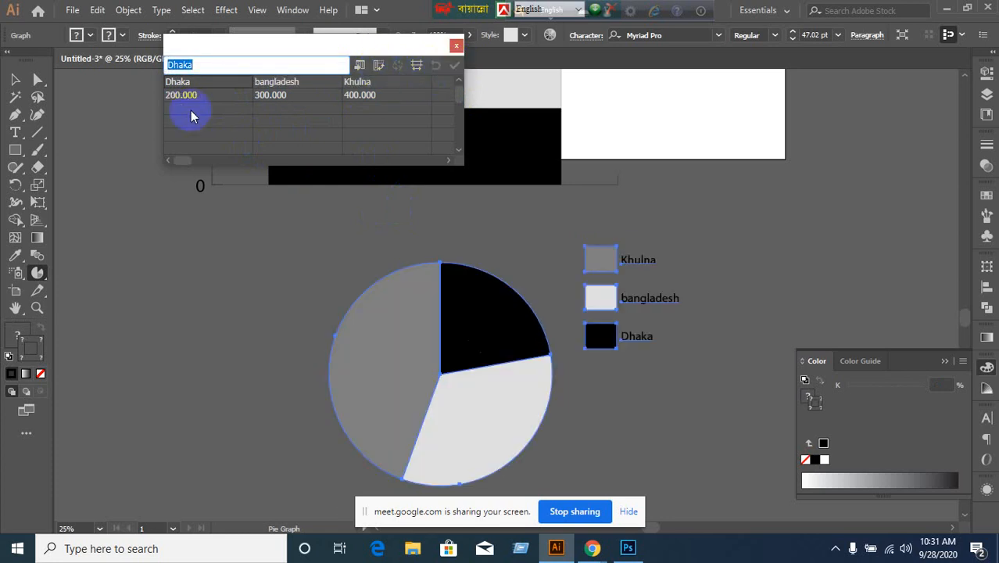
# Step: Add a second row of values, 300, 400 and 500, to the pie graph's data and apply it
pyautogui.click(191, 109)
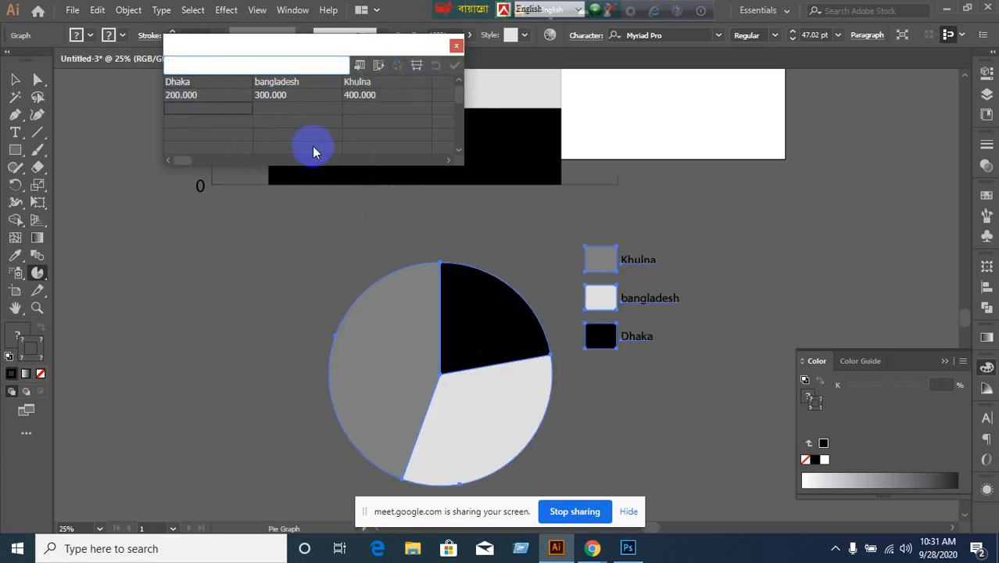
pyautogui.write('300')
pyautogui.press('Tab')
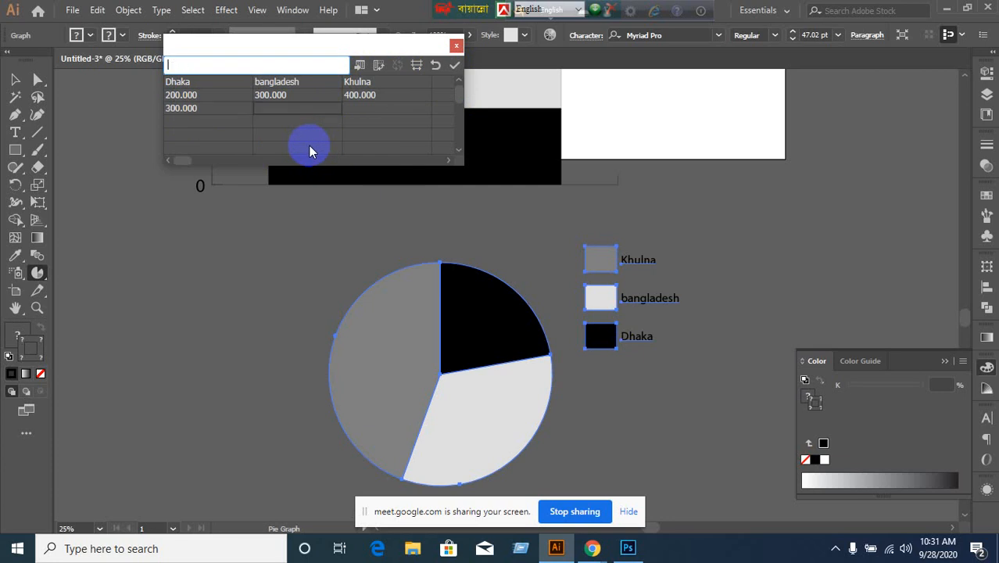
pyautogui.write('400')
pyautogui.press('Tab')
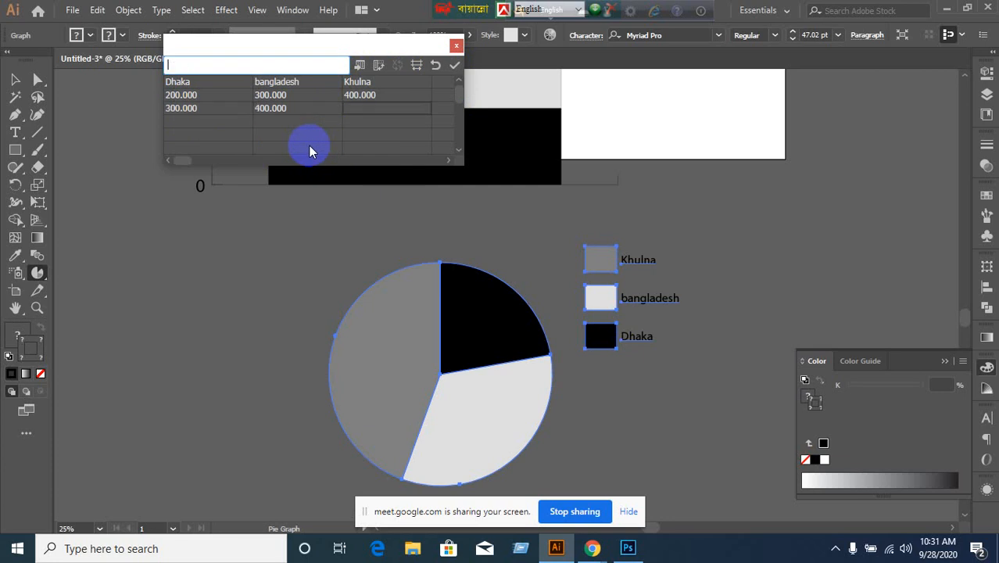
pyautogui.write('500')
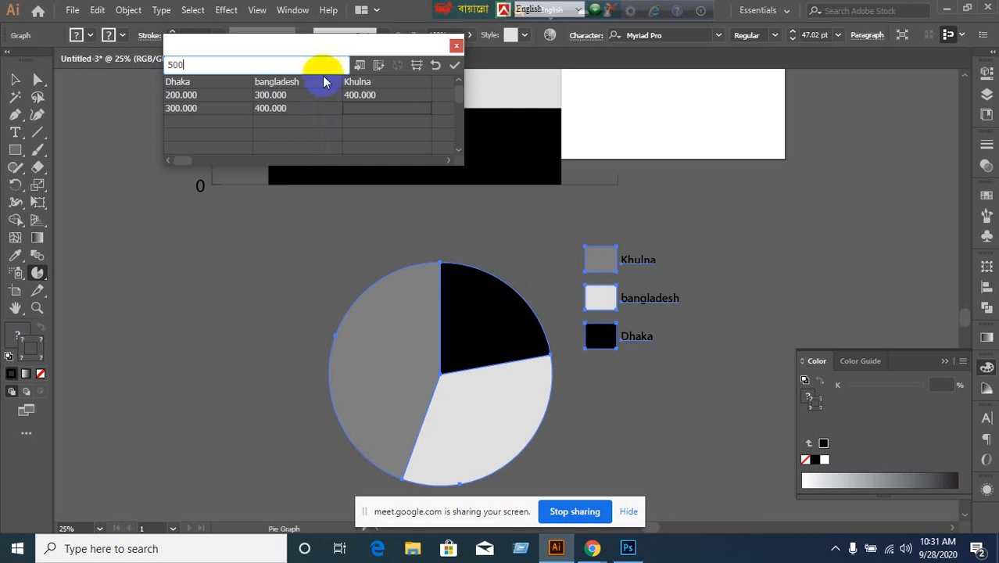
pyautogui.click(391, 133)
pyautogui.click(381, 108)
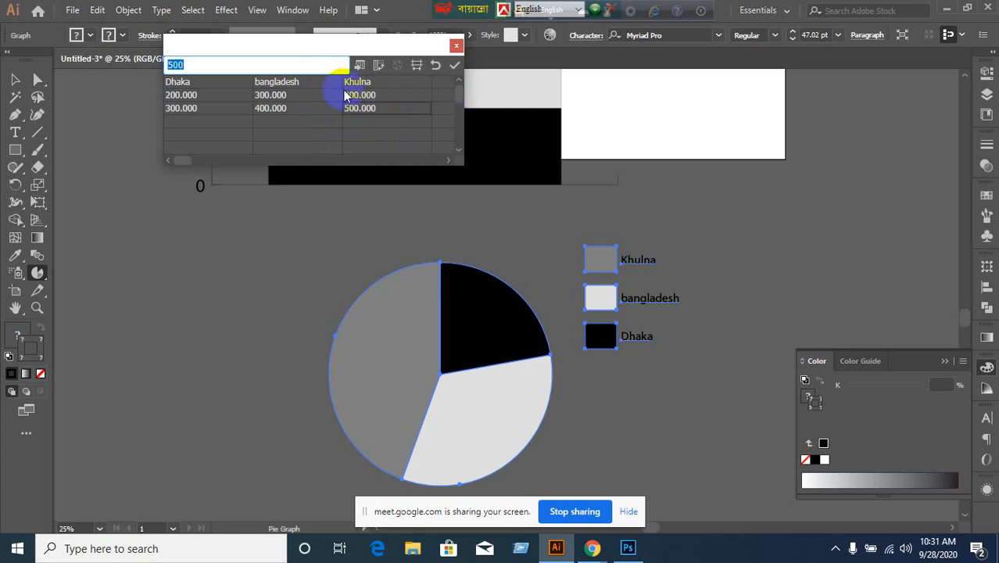
pyautogui.click(270, 107)
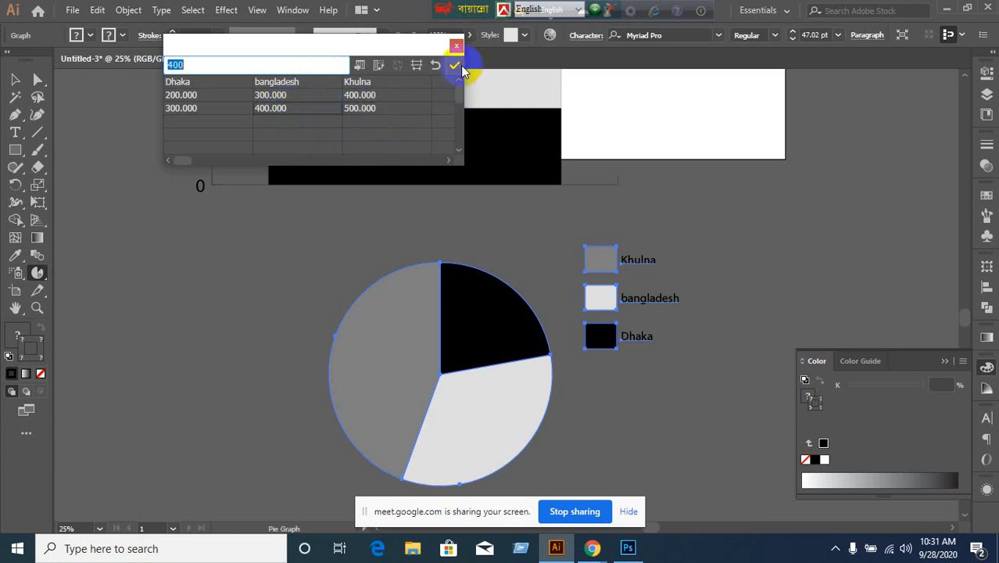
pyautogui.click(461, 66)
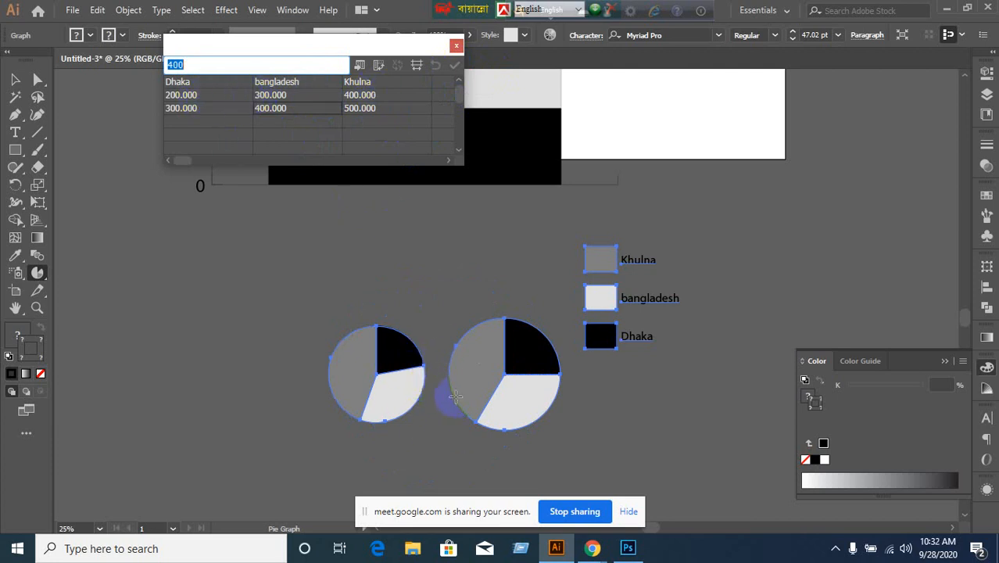
# Step: Examine how the labels and the two rows of values in the graph data correspond to the pie slices
pyautogui.click(410, 390)
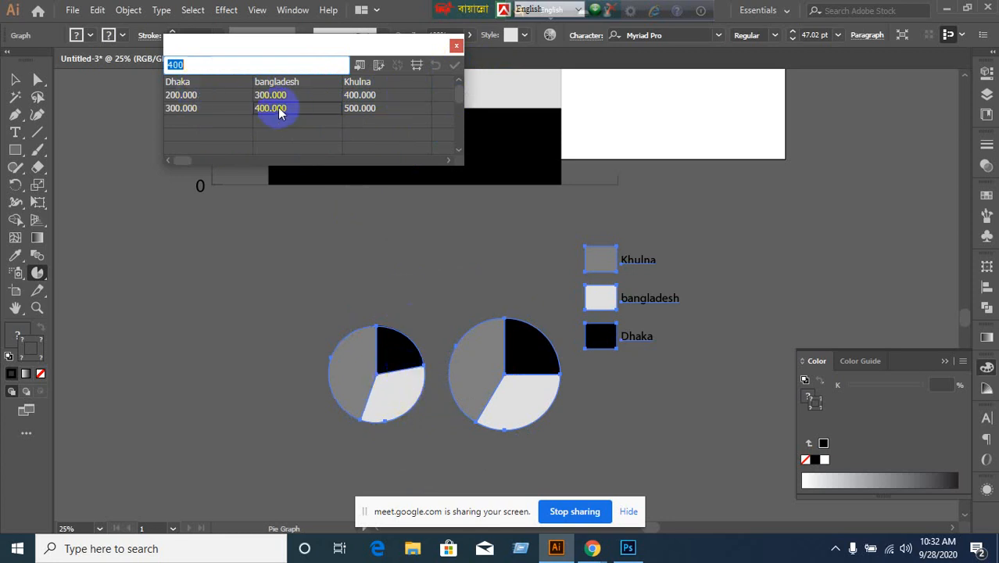
pyautogui.click(213, 122)
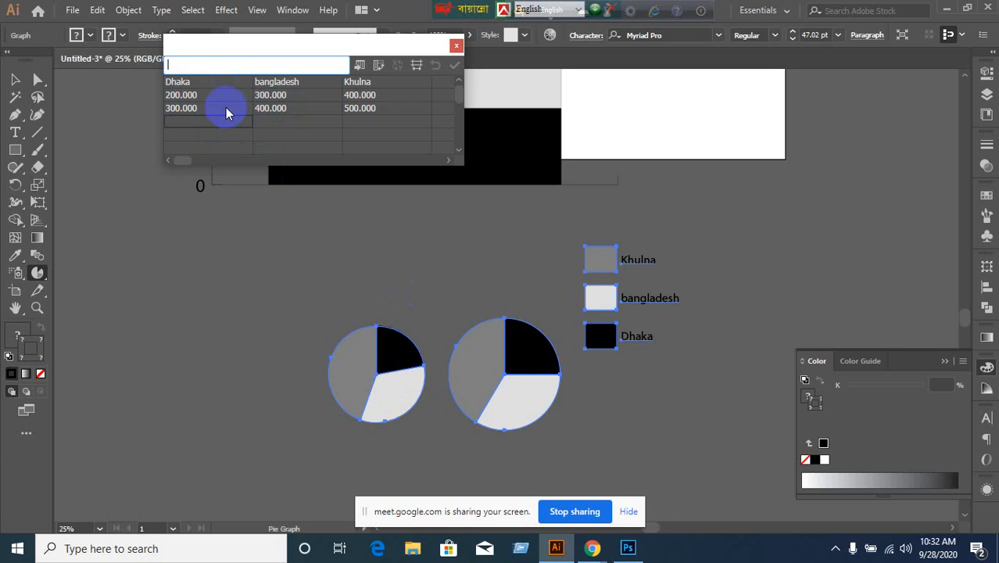
pyautogui.click(286, 97)
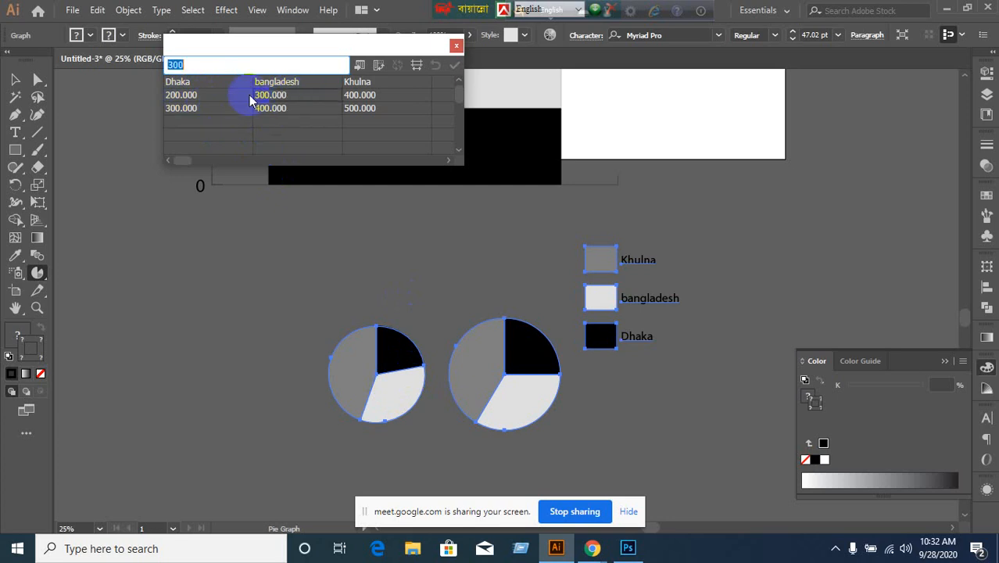
pyautogui.click(186, 94)
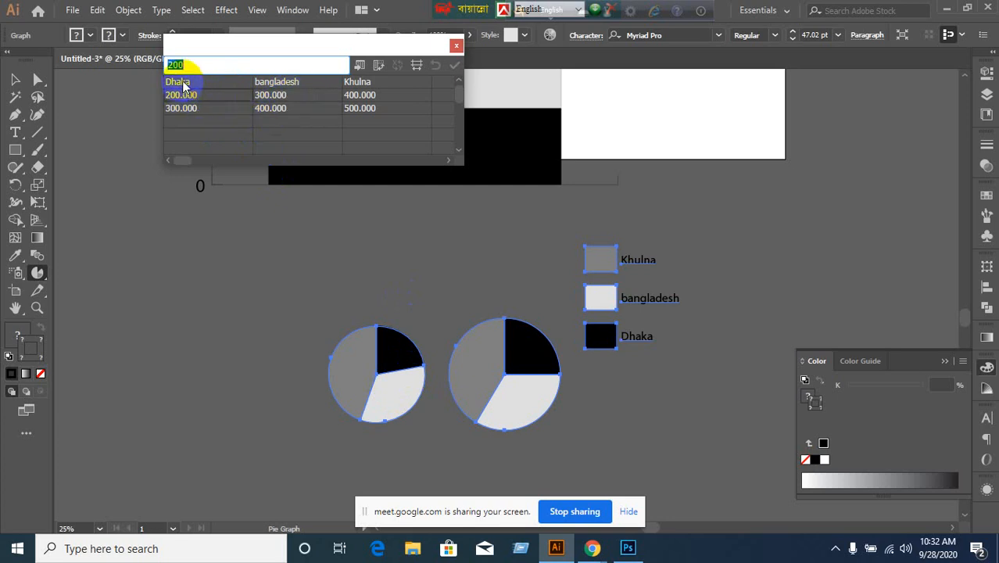
pyautogui.click(185, 86)
pyautogui.click(263, 80)
pyautogui.click(352, 83)
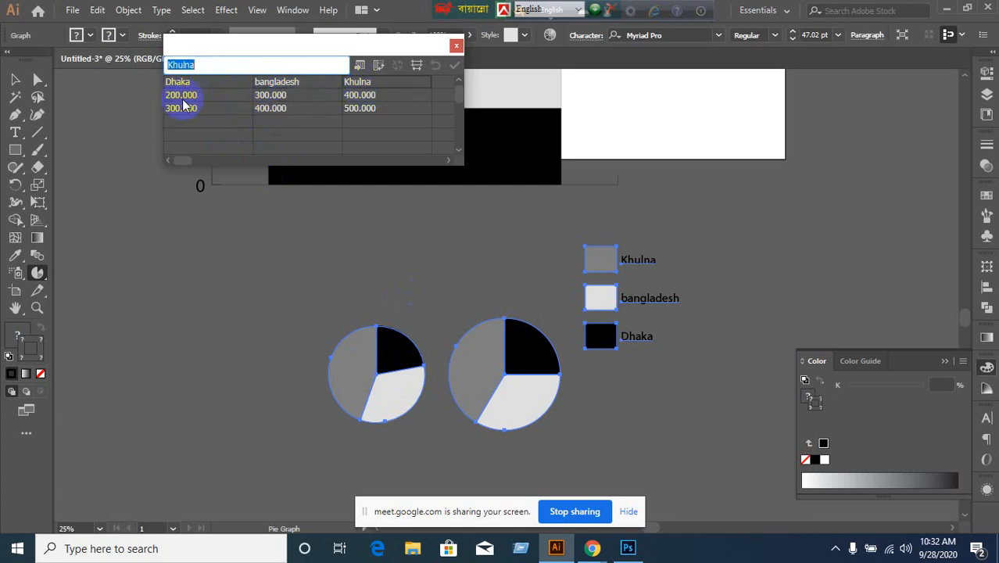
pyautogui.click(182, 107)
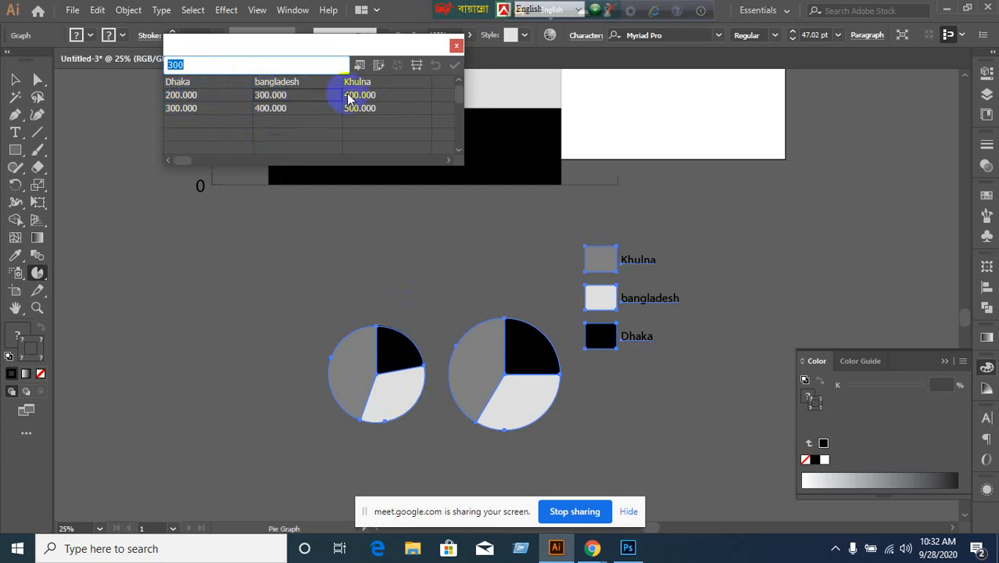
pyautogui.click(172, 83)
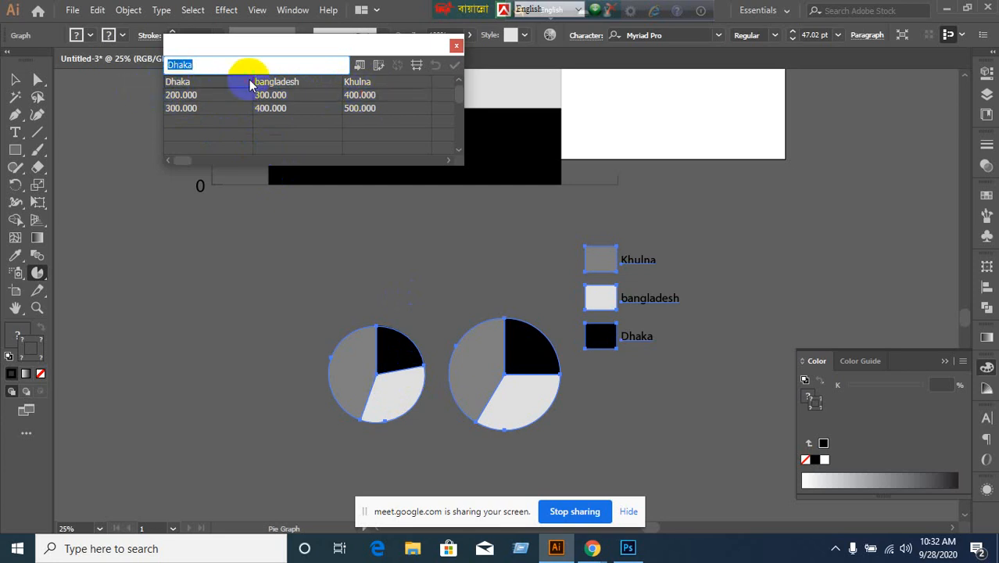
pyautogui.click(175, 110)
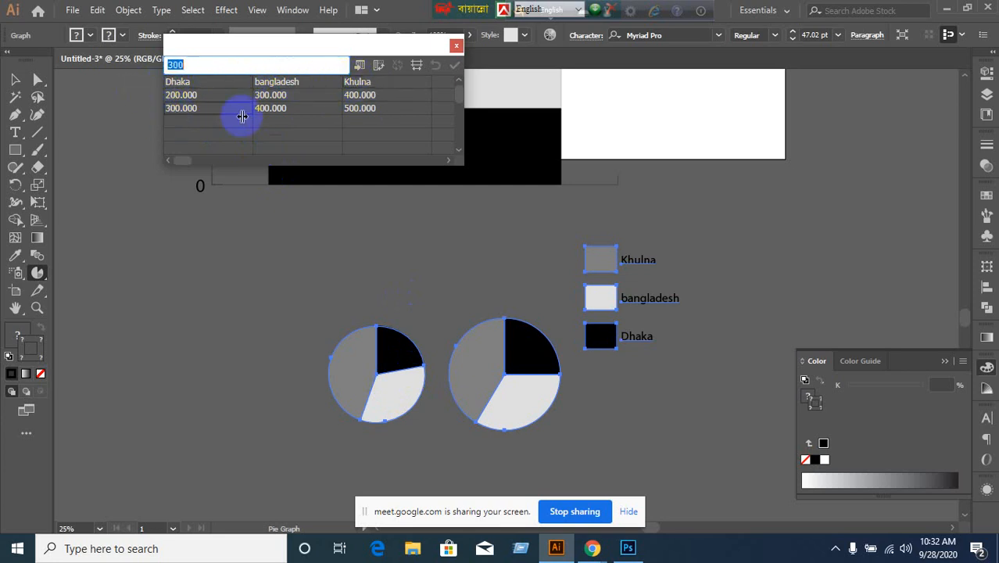
pyautogui.click(361, 108)
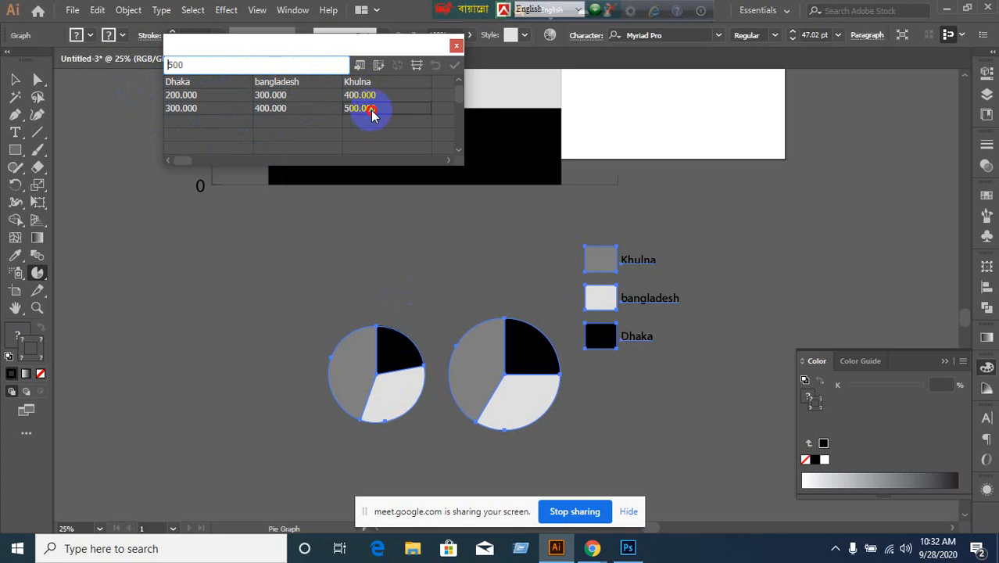
# Step: Add a third row of values, 500, 400 and 600, to the pie graph's data and apply it
pyautogui.click(201, 123)
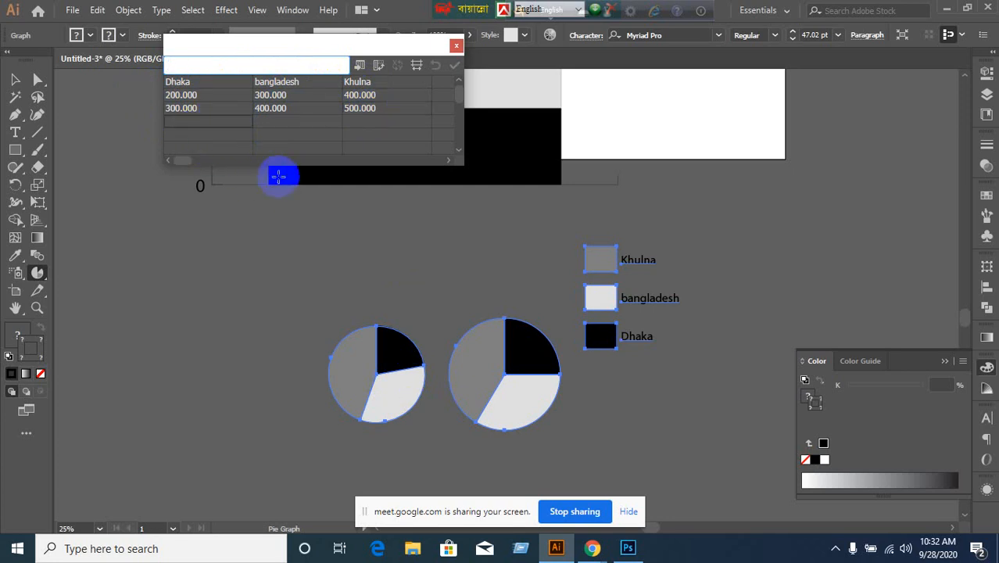
pyautogui.write('500')
pyautogui.press('Tab')
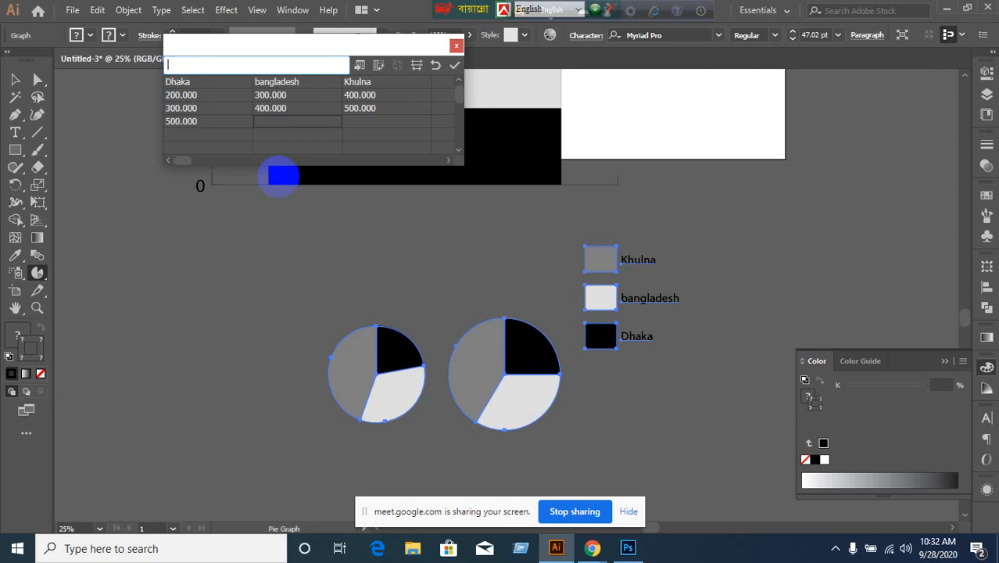
pyautogui.write('400')
pyautogui.press('Tab')
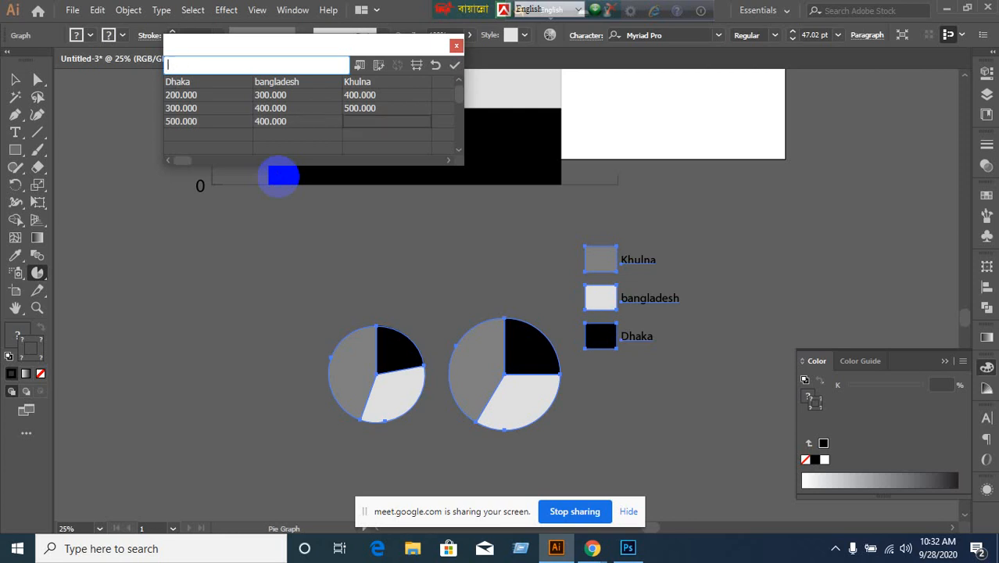
pyautogui.write('600')
pyautogui.press('Tab')
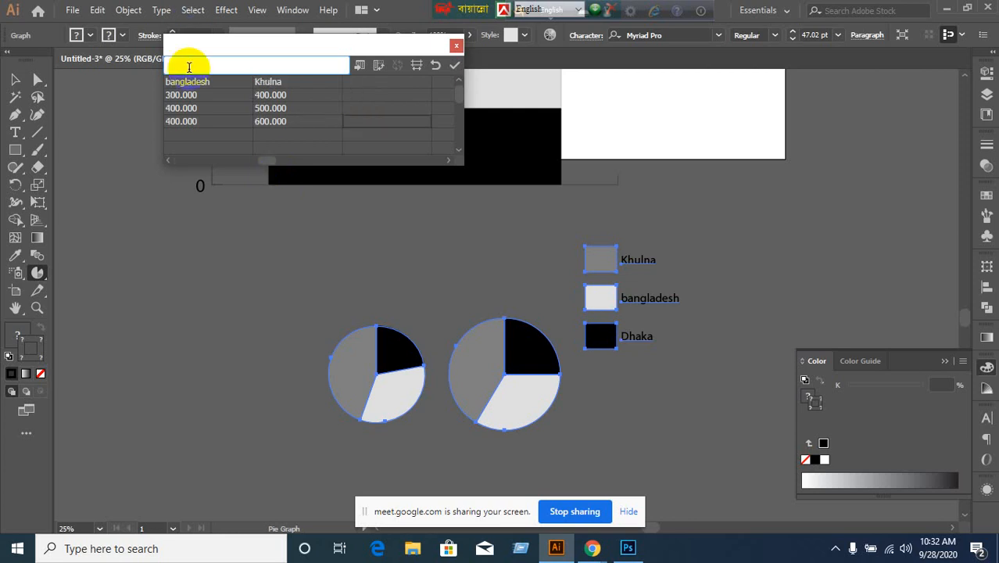
pyautogui.press('Tab')
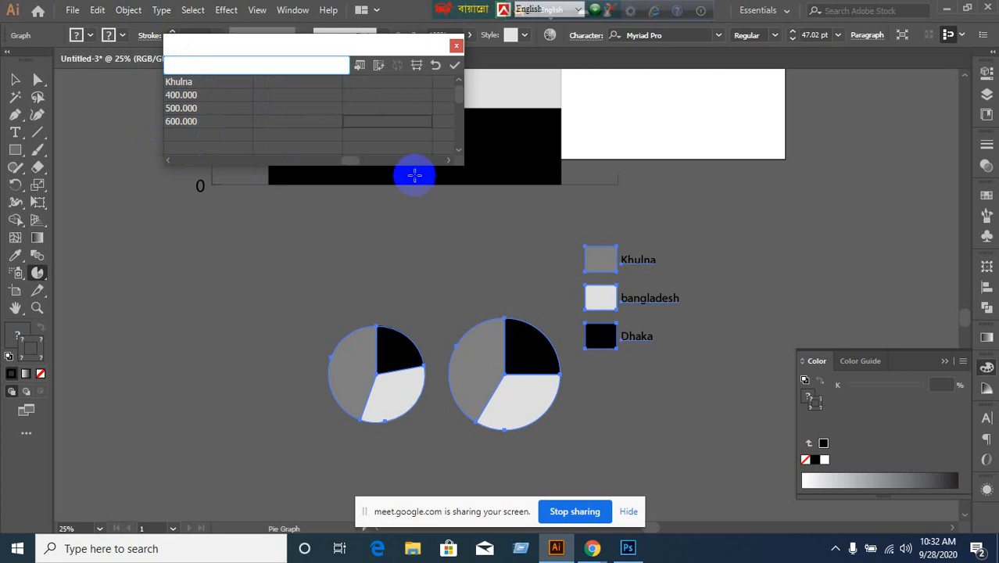
pyautogui.moveTo(351, 168); pyautogui.dragTo(175, 161)
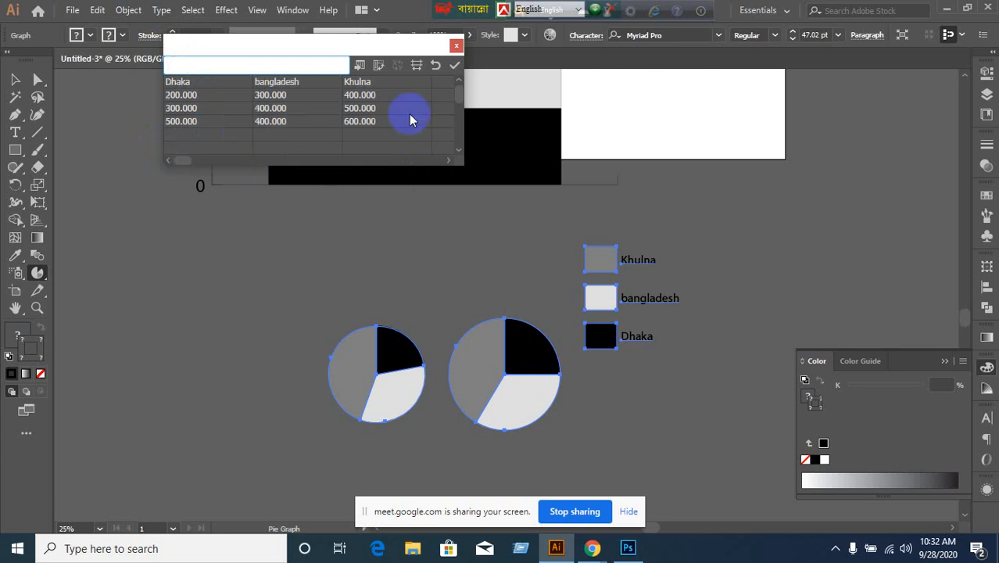
pyautogui.click(455, 65)
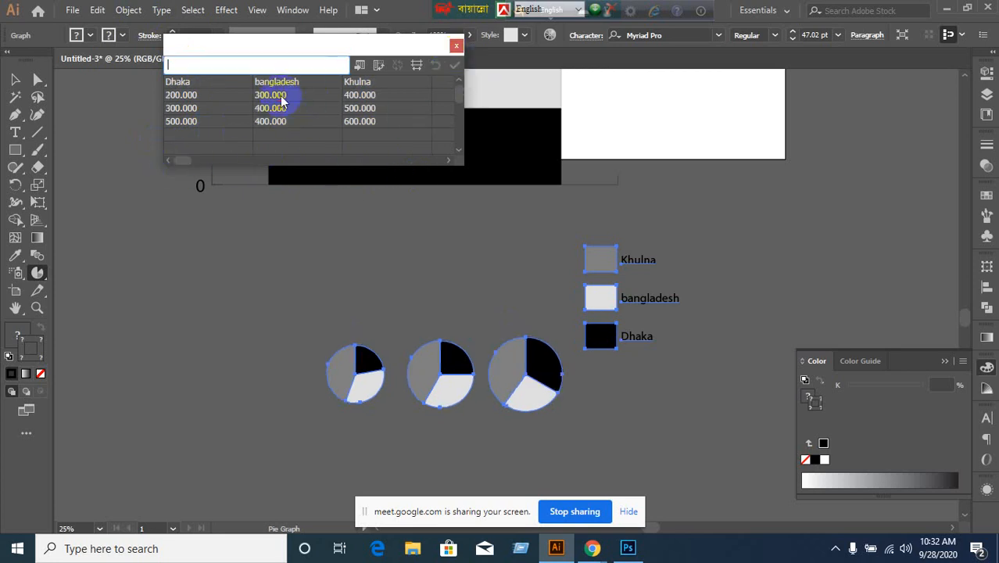
# Step: Examine how the three rows of values in the graph data correspond to the three pies
pyautogui.moveTo(283, 94); pyautogui.dragTo(282, 116)
pyautogui.click(279, 115)
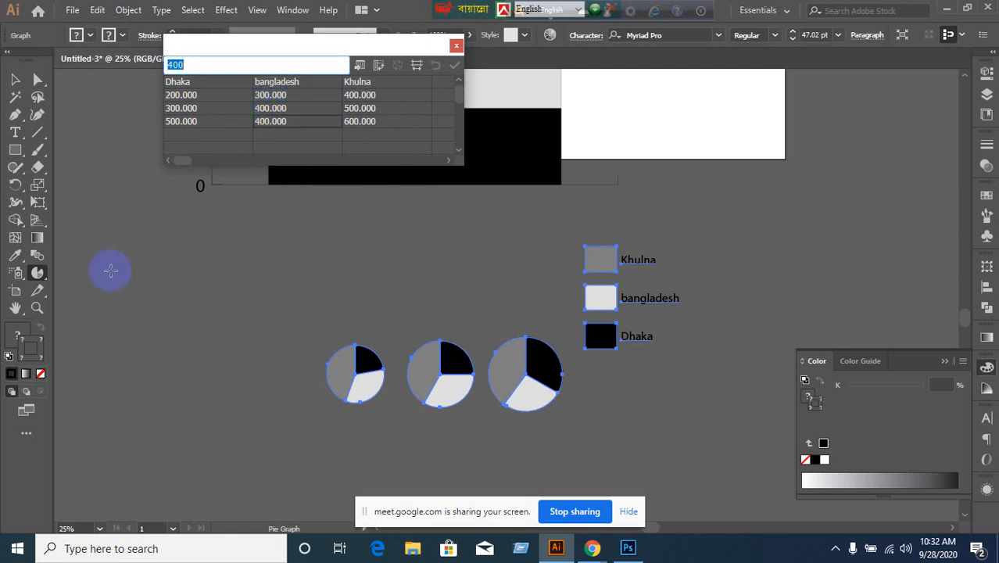
pyautogui.click(268, 124)
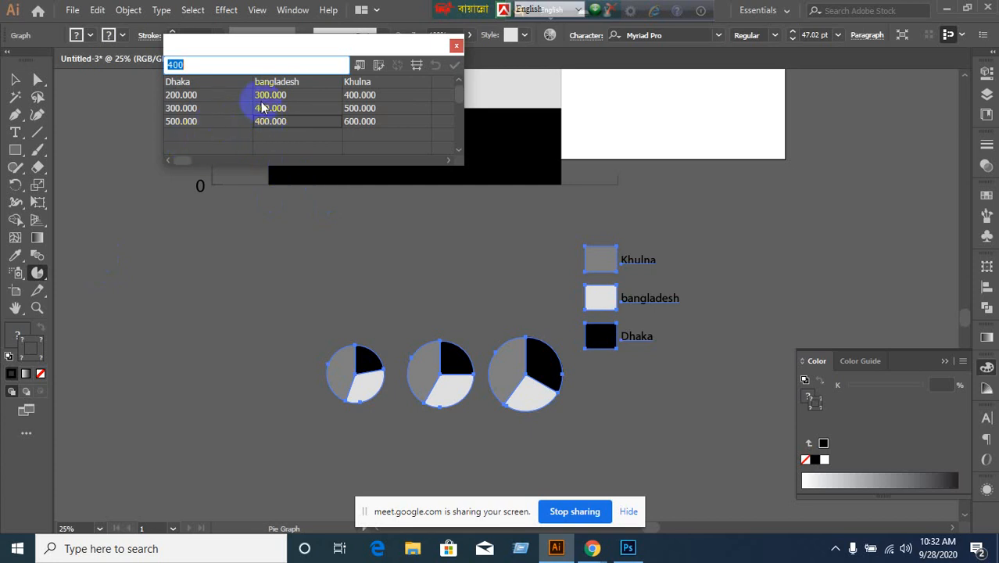
pyautogui.moveTo(270, 109); pyautogui.dragTo(273, 125)
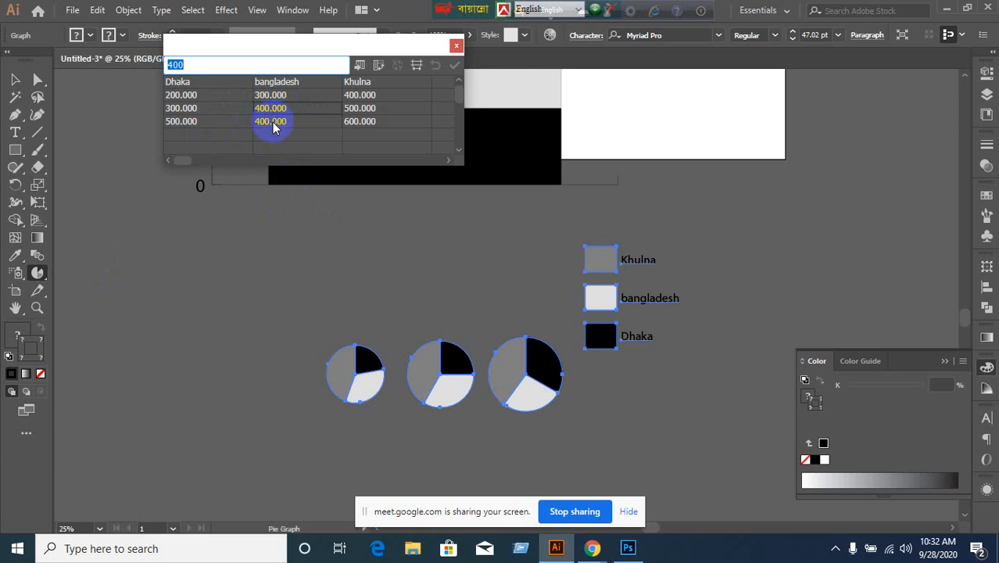
pyautogui.moveTo(175, 96); pyautogui.dragTo(262, 98)
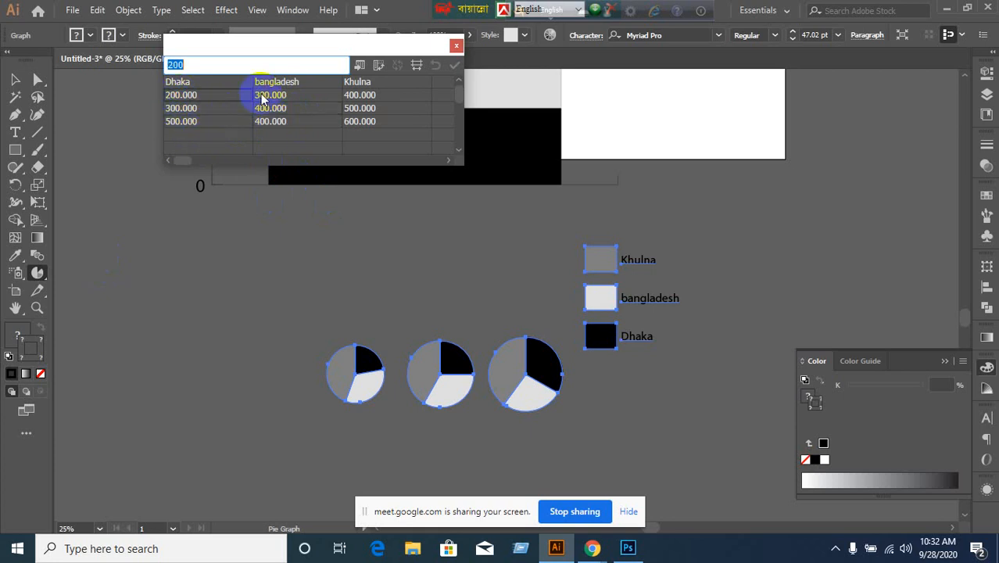
pyautogui.moveTo(191, 111); pyautogui.dragTo(283, 127)
pyautogui.click(366, 109)
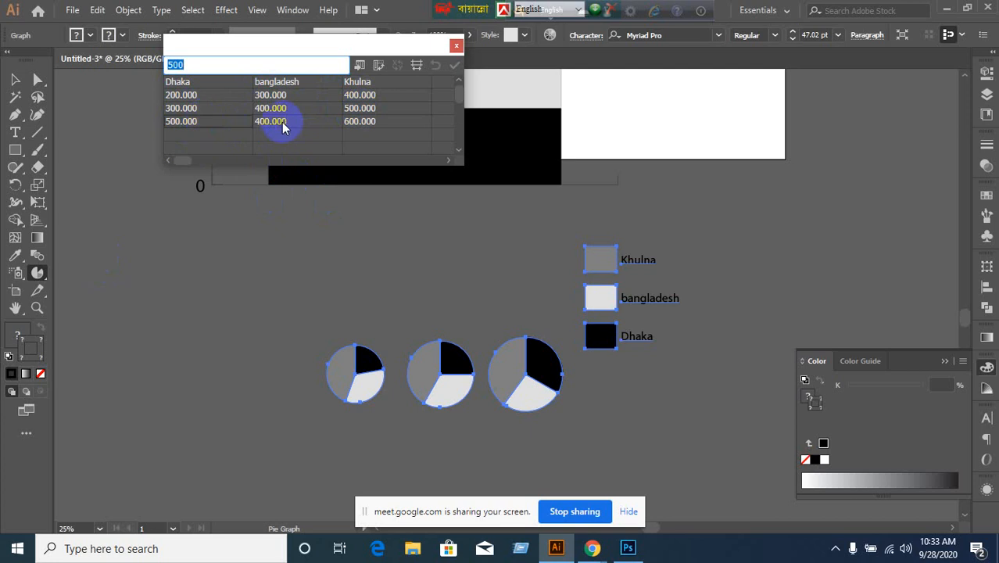
pyautogui.click(361, 123)
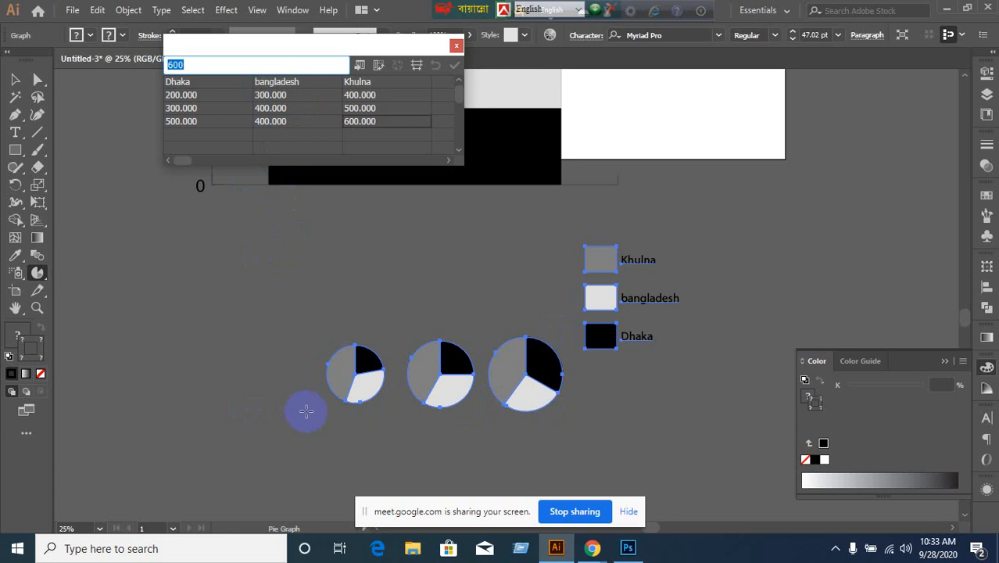
pyautogui.click(195, 122)
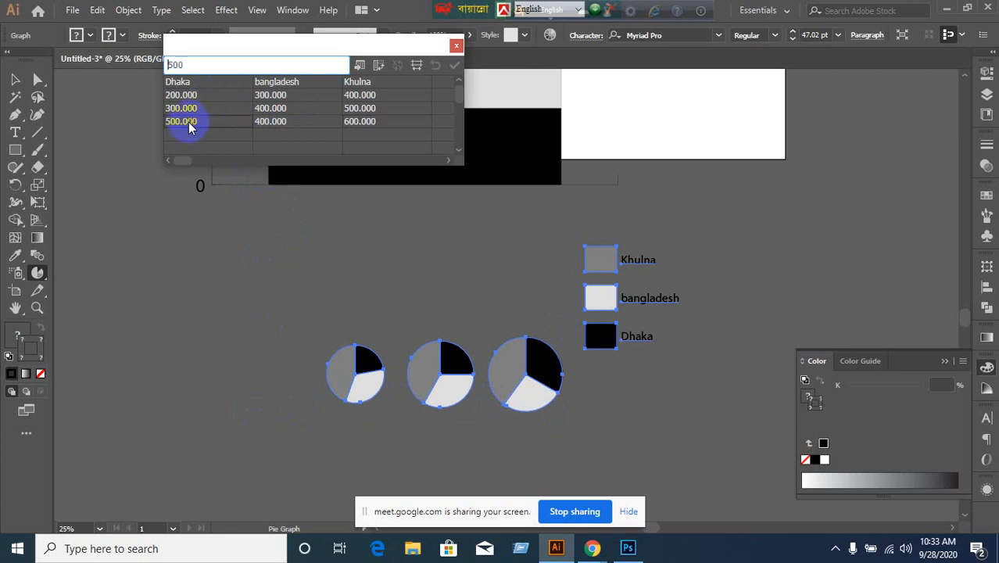
pyautogui.click(192, 110)
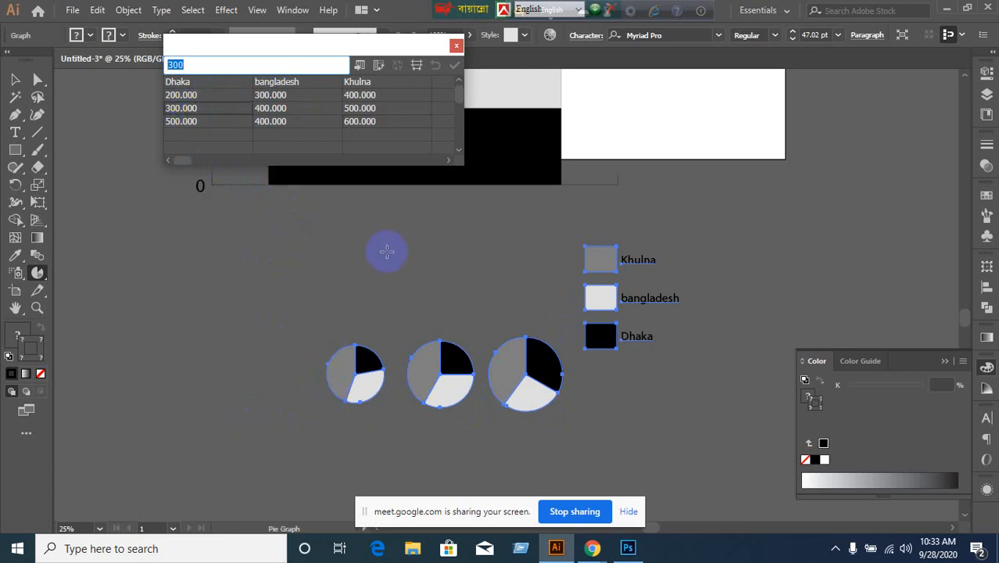
pyautogui.click(378, 65)
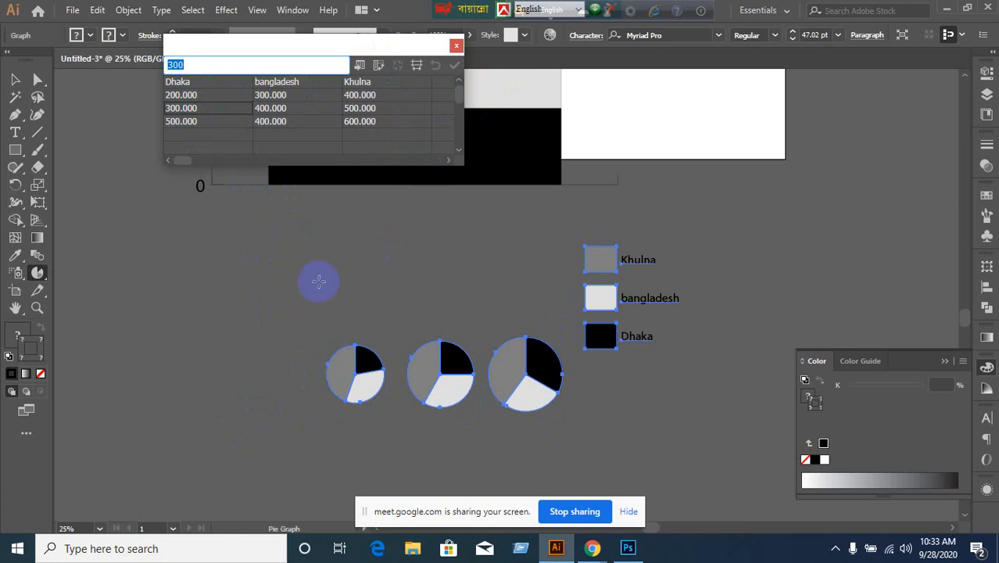
# Step: Review the Dhaka, bangladesh and Khulna labels and the values beneath them in the graph data
pyautogui.click(185, 81)
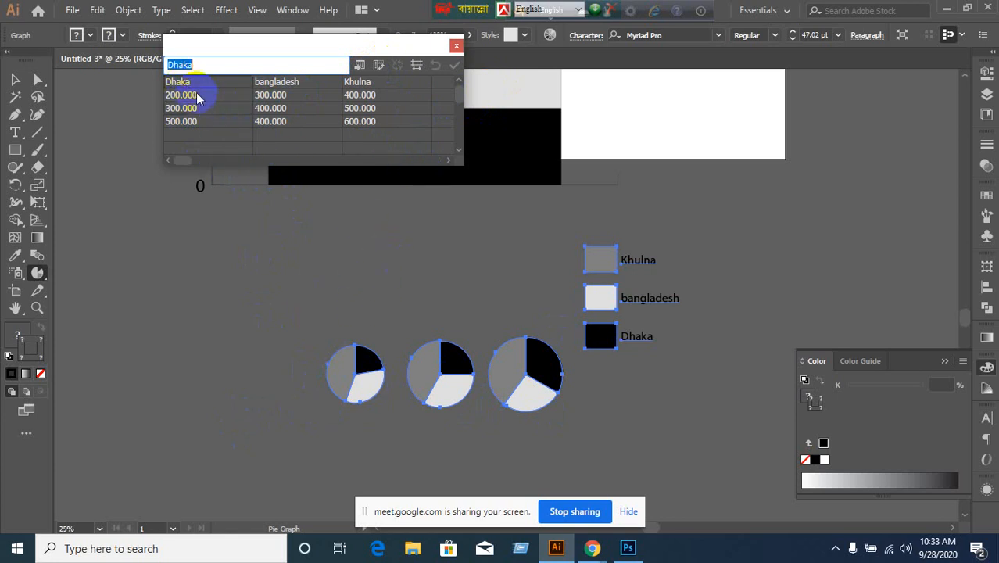
pyautogui.click(184, 83)
pyautogui.click(186, 95)
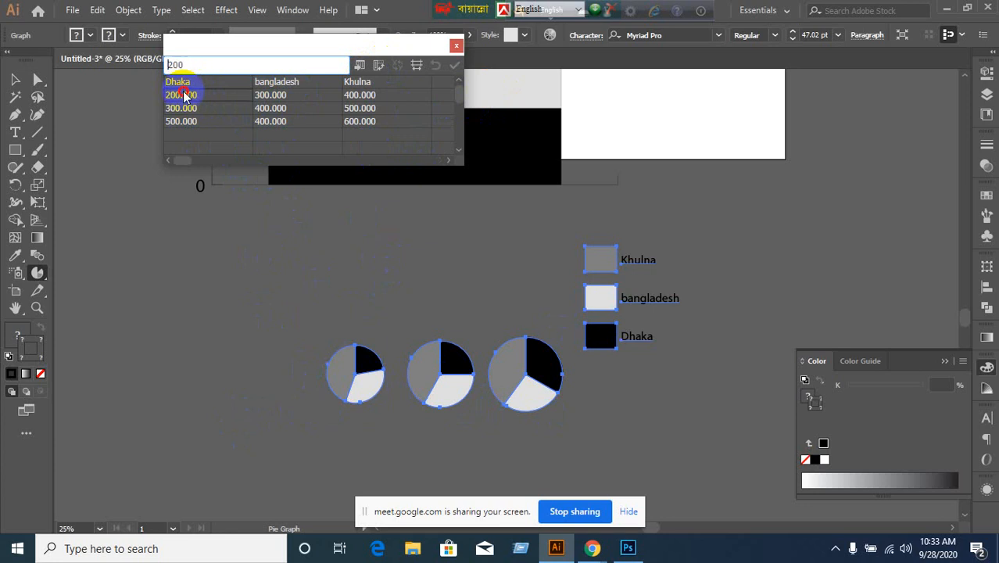
pyautogui.click(291, 95)
pyautogui.click(351, 95)
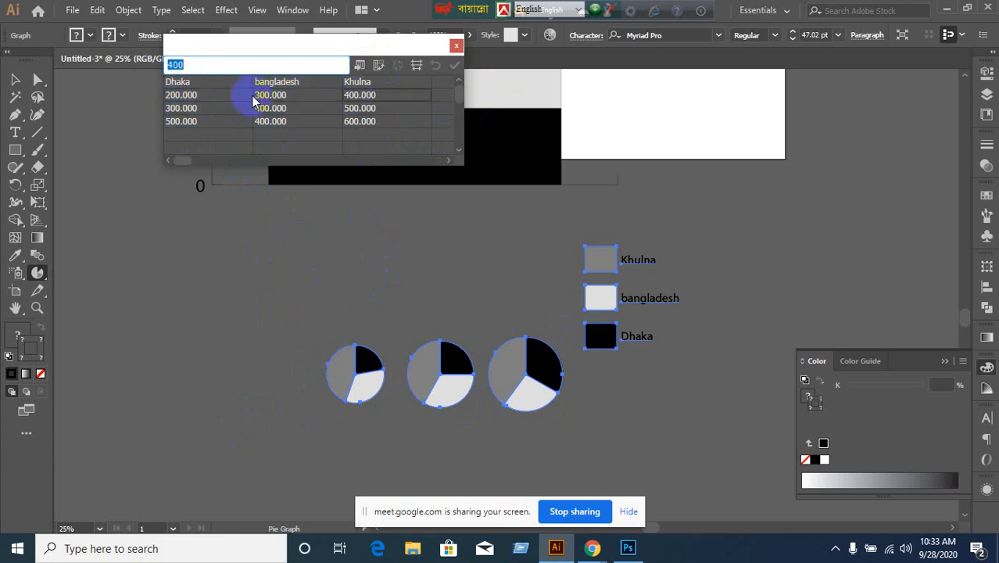
pyautogui.click(186, 95)
pyautogui.click(186, 107)
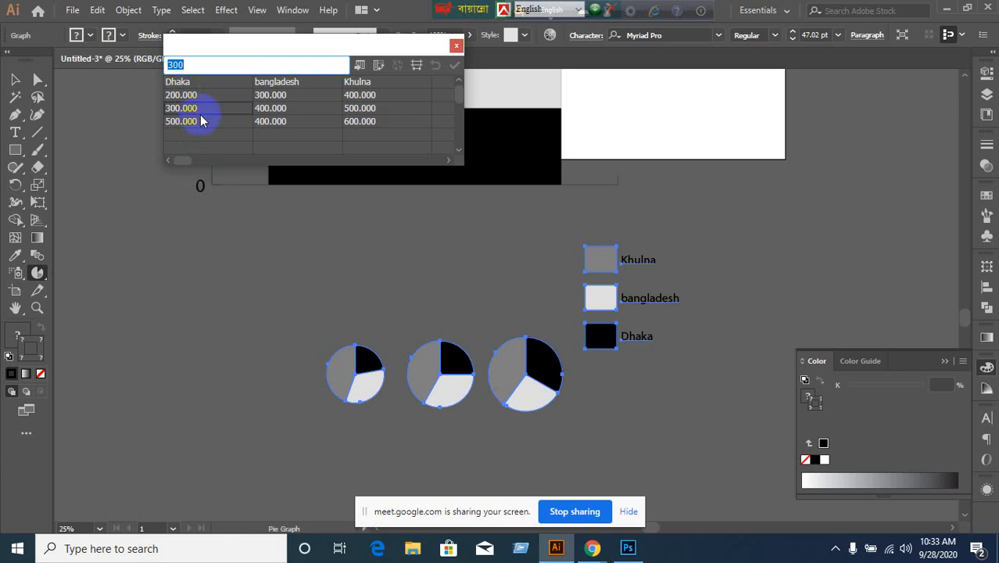
pyautogui.moveTo(192, 94); pyautogui.dragTo(190, 108)
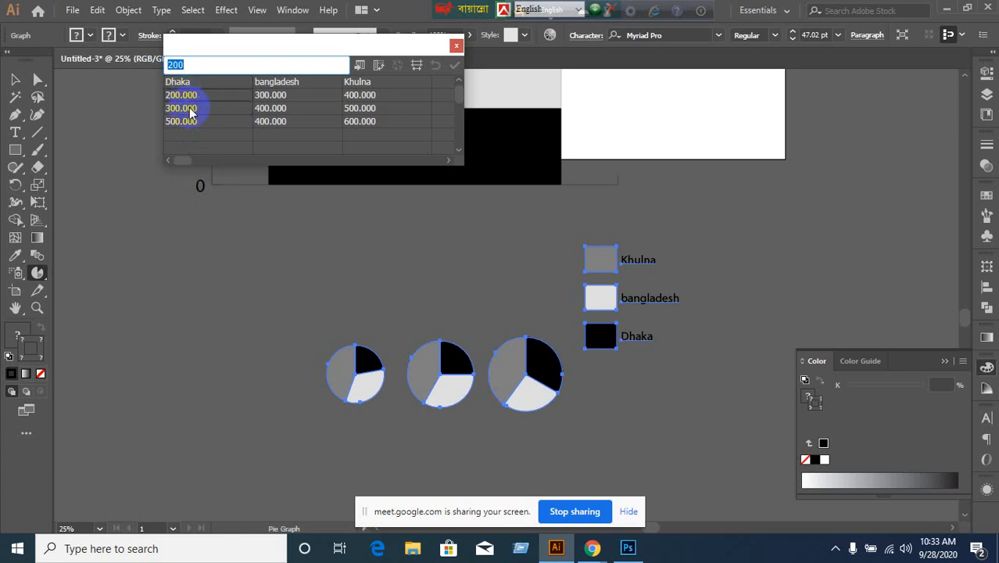
pyautogui.click(189, 107)
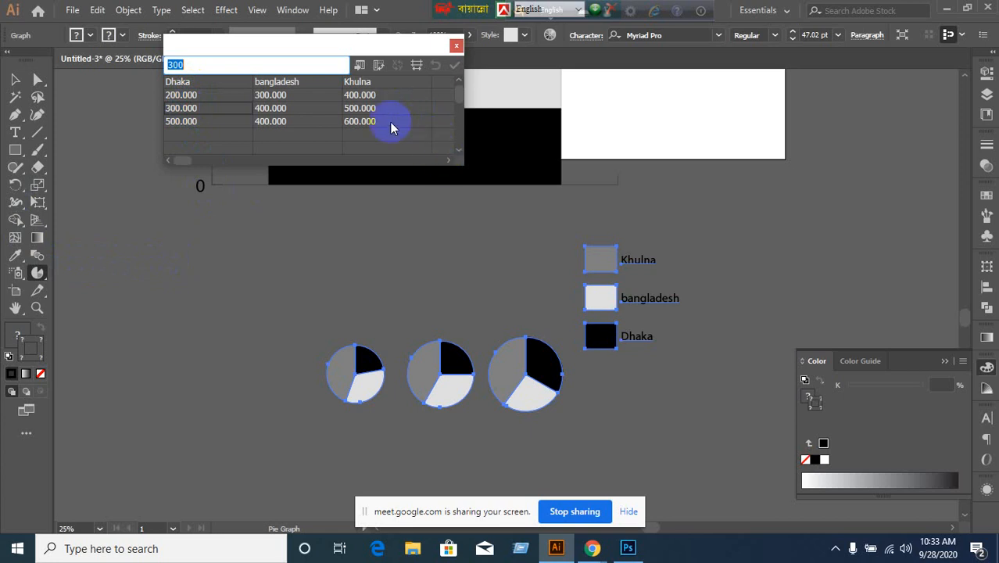
pyautogui.click(194, 83)
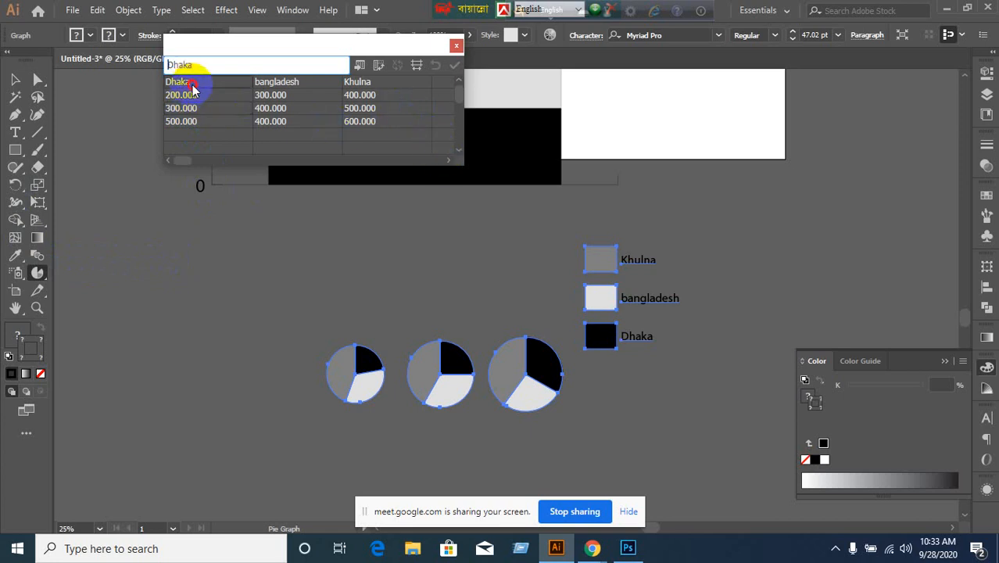
pyautogui.click(197, 88)
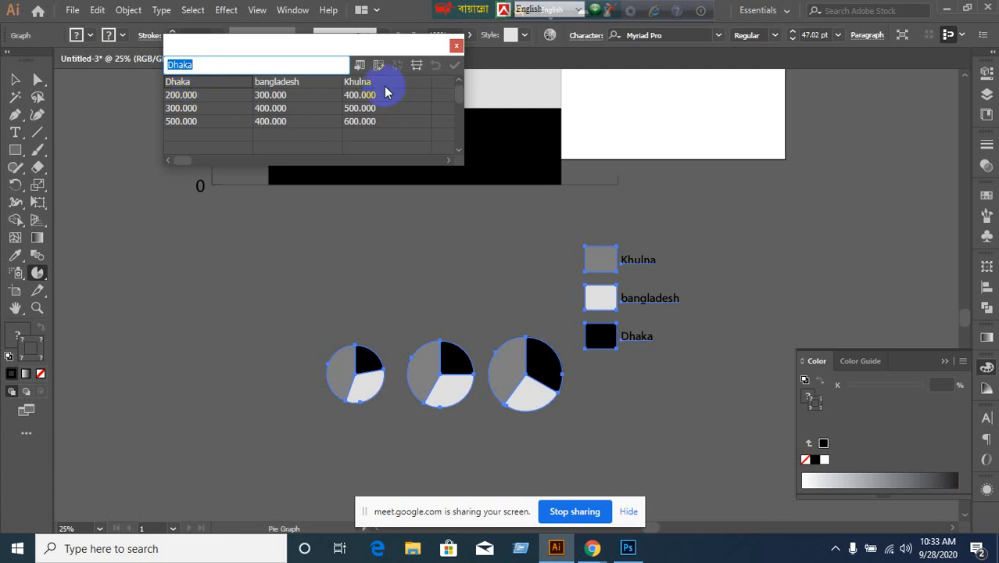
pyautogui.click(289, 82)
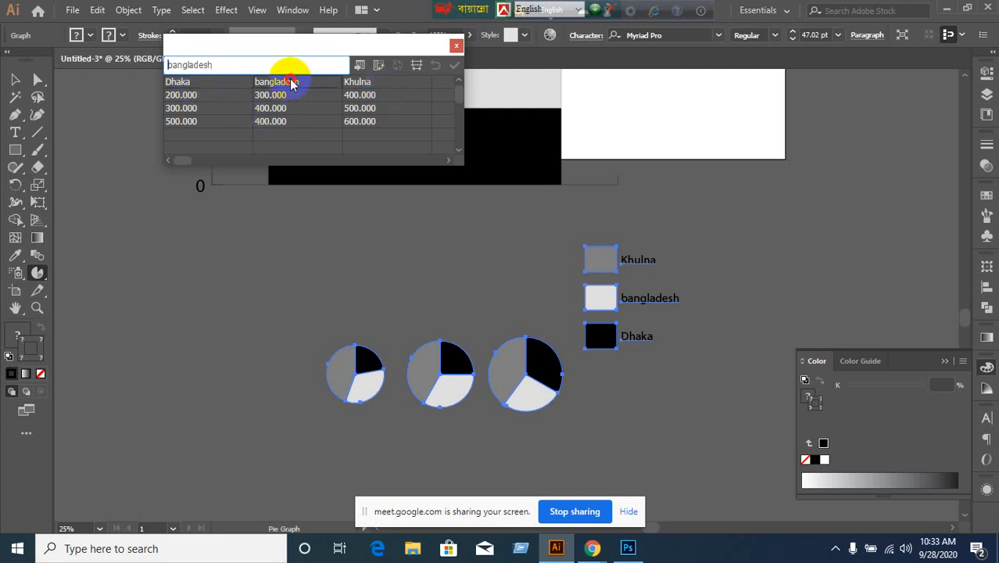
pyautogui.click(376, 84)
pyautogui.click(202, 97)
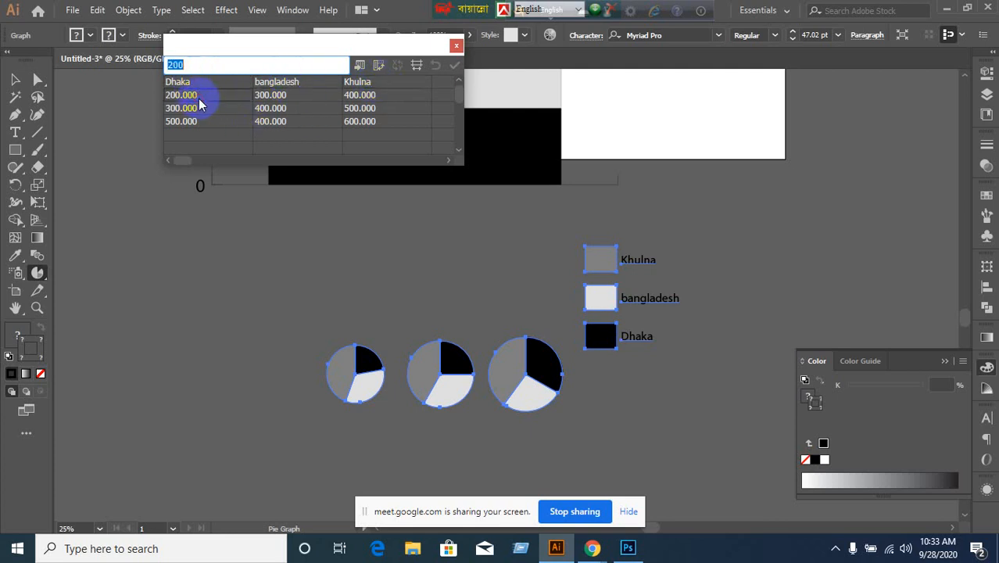
# Step: Clear the bangladesh label and all three values below it from the pie graph's data
pyautogui.click(281, 83)
pyautogui.press('Delete')
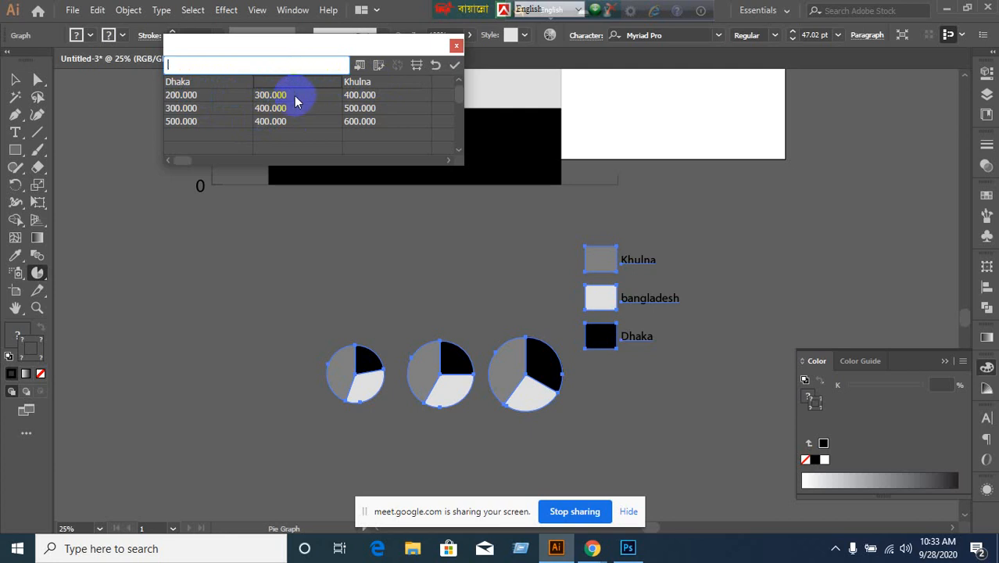
pyautogui.click(294, 97)
pyautogui.press('Delete')
pyautogui.click(290, 111)
pyautogui.press('Delete')
pyautogui.click(282, 123)
pyautogui.press('Delete')
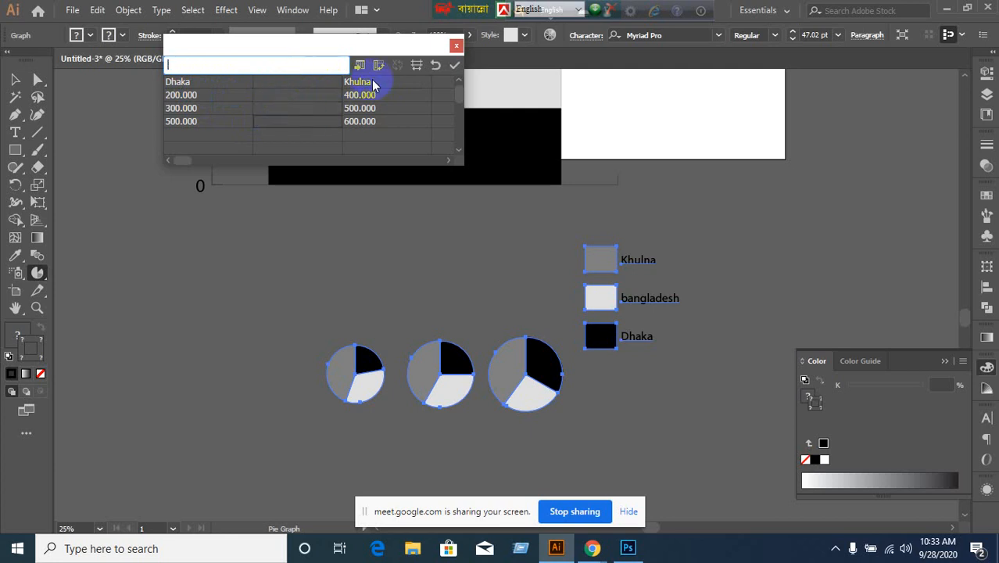
# Step: Clear the Khulna label and its three values from the pie graph's data and apply the change
pyautogui.click(371, 85)
pyautogui.press('Delete')
pyautogui.click(367, 97)
pyautogui.press('Delete')
pyautogui.click(364, 111)
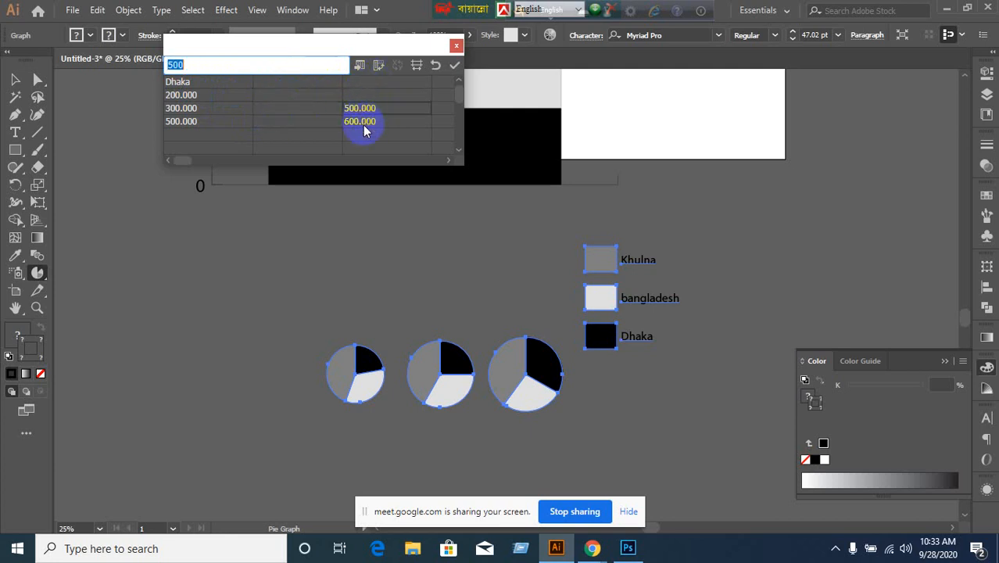
pyautogui.press('Delete')
pyautogui.click(363, 122)
pyautogui.press('Delete')
pyautogui.click(455, 65)
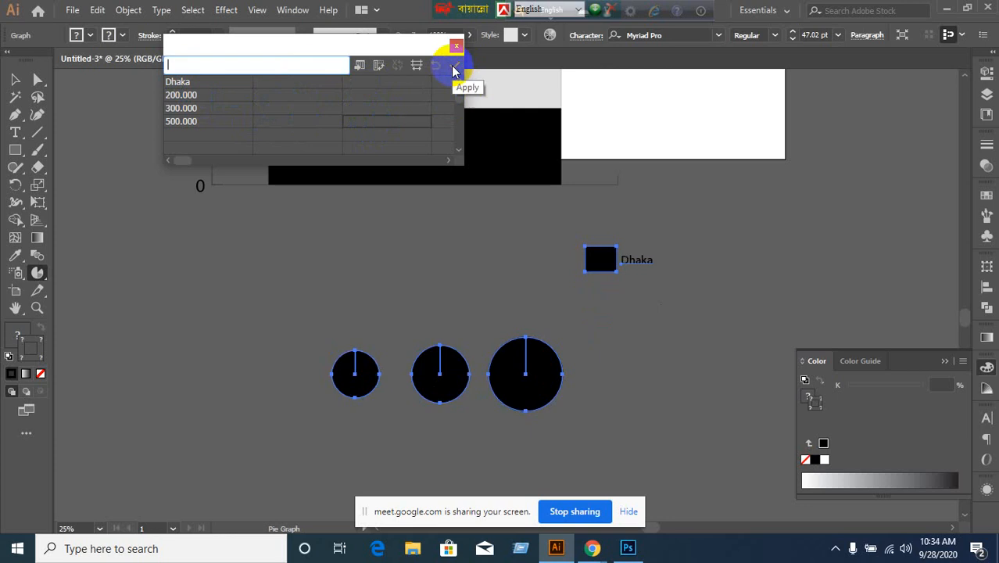
# Step: Check the remaining Dhaka values, close the graph data, and delete the pie graph with its legend
pyautogui.moveTo(191, 93); pyautogui.dragTo(182, 133)
pyautogui.click(182, 126)
pyautogui.click(193, 110)
pyautogui.click(189, 97)
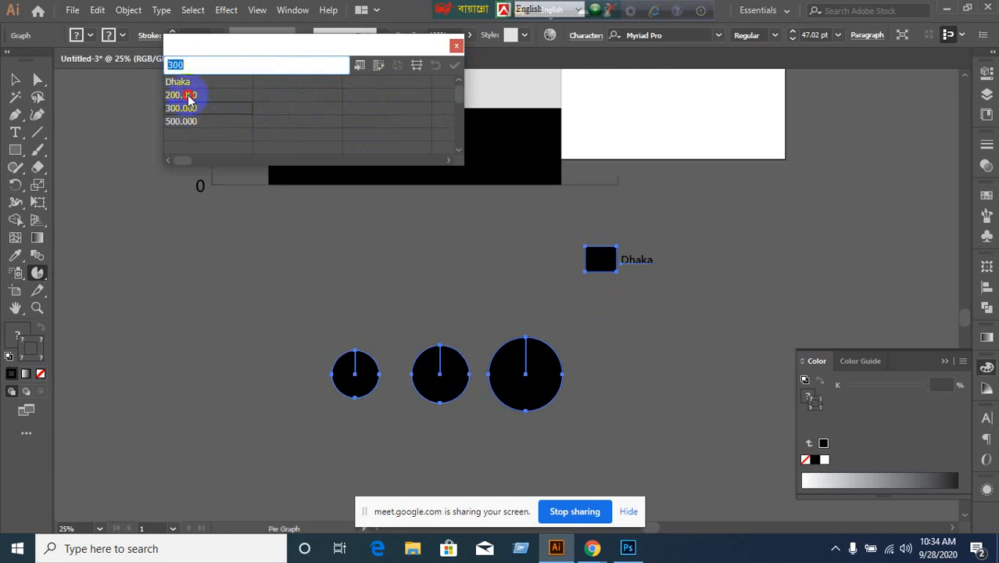
pyautogui.click(457, 45)
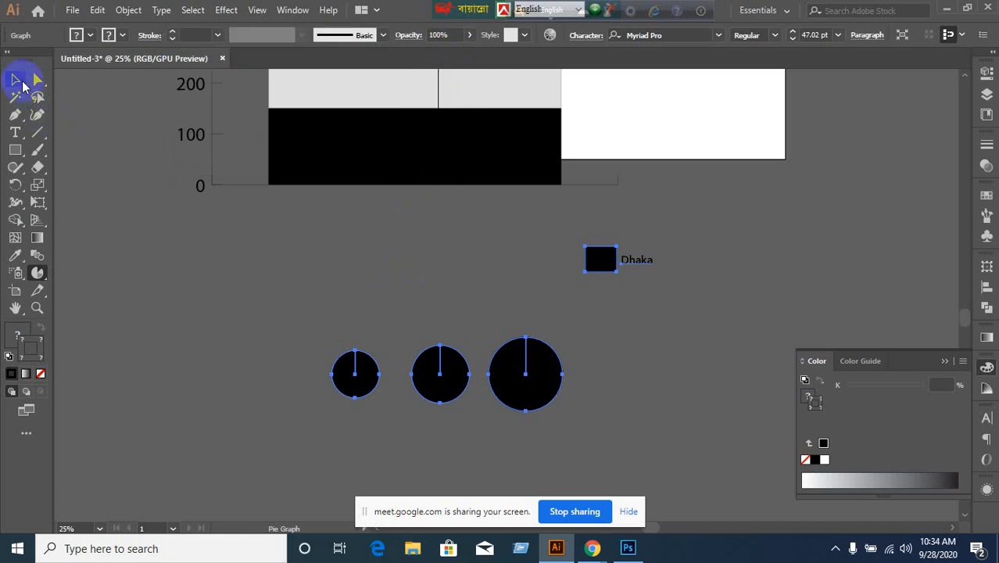
pyautogui.click(15, 79)
pyautogui.click(265, 233)
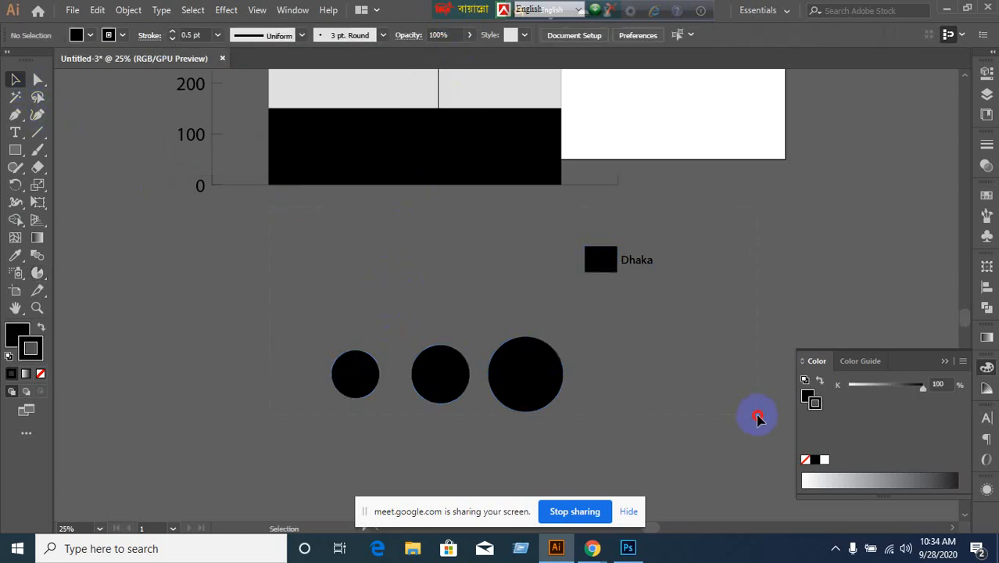
pyautogui.press('Delete')
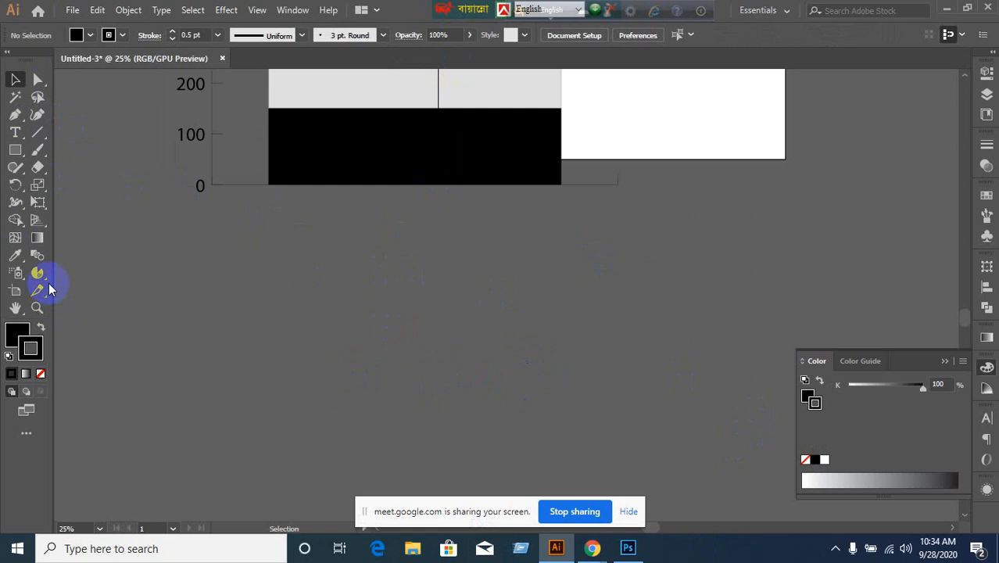
# Step: Draw a scatter graph below the column graph and try to apply Dhaka as its only data entry
pyautogui.moveTo(34, 273); pyautogui.dragTo(94, 380)
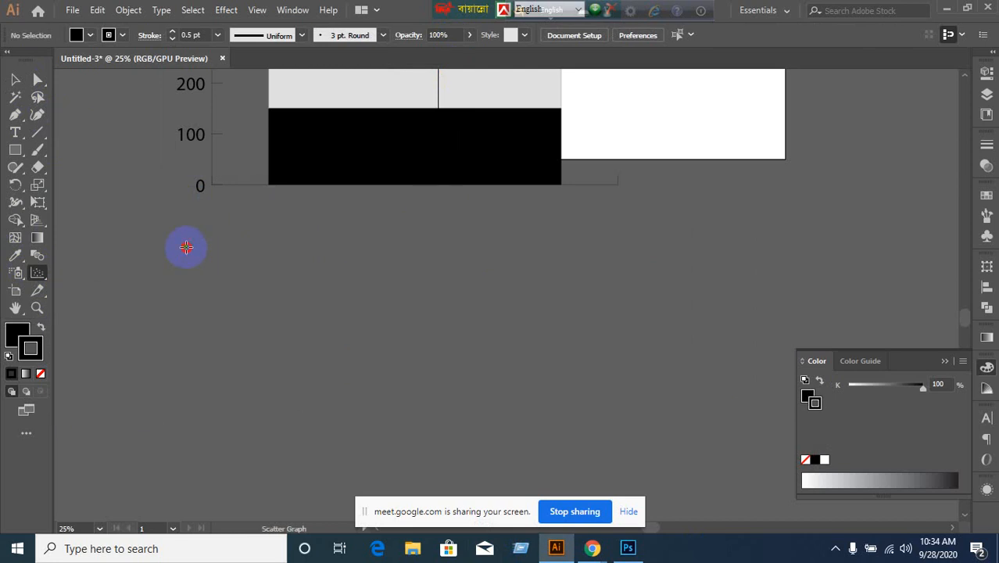
pyautogui.moveTo(186, 246); pyautogui.dragTo(464, 364)
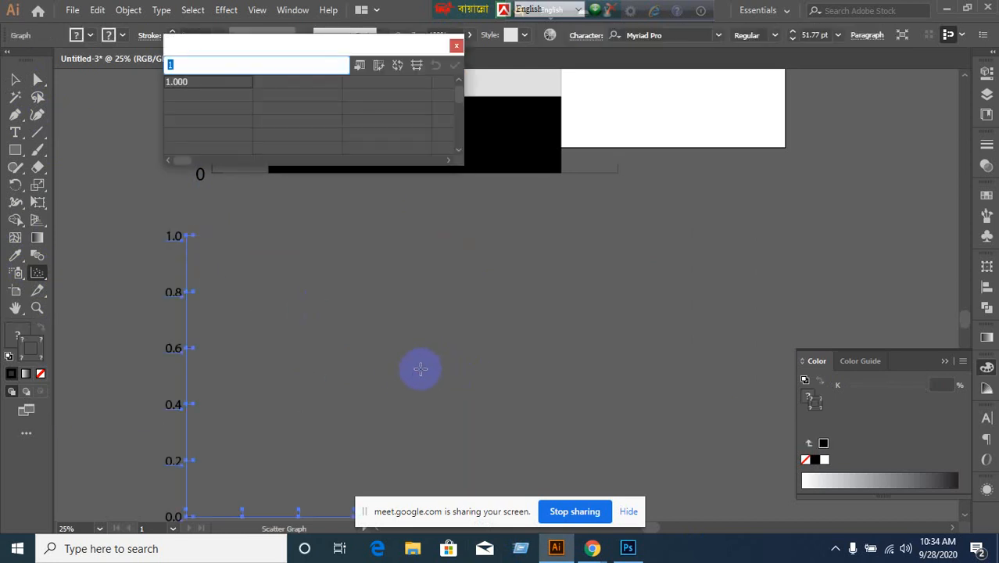
pyautogui.scroll(-2, 420, 369)
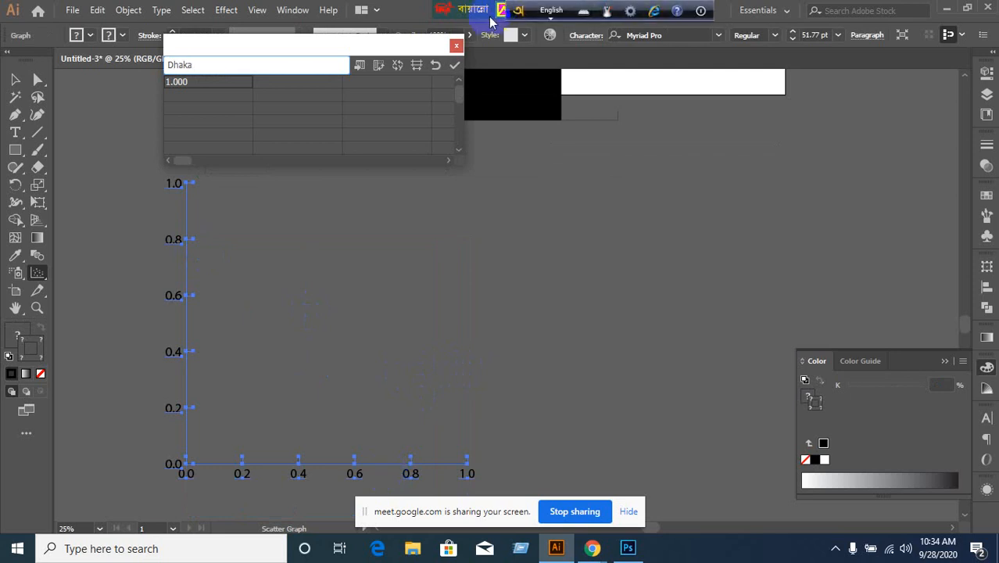
pyautogui.click(456, 66)
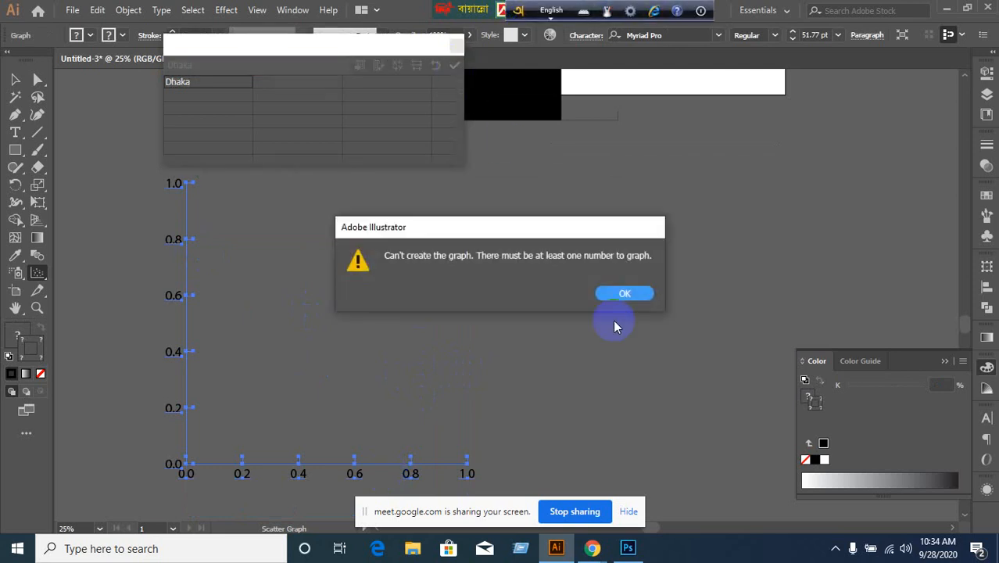
pyautogui.click(623, 296)
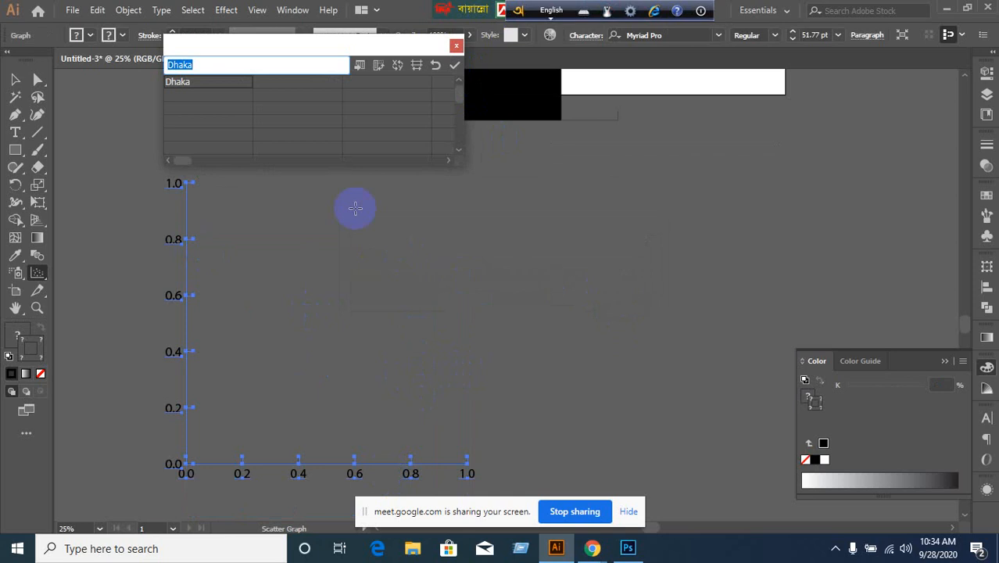
# Step: Enter 100 beneath the Dhaka label in the scatter graph's data and apply it
pyautogui.click(201, 95)
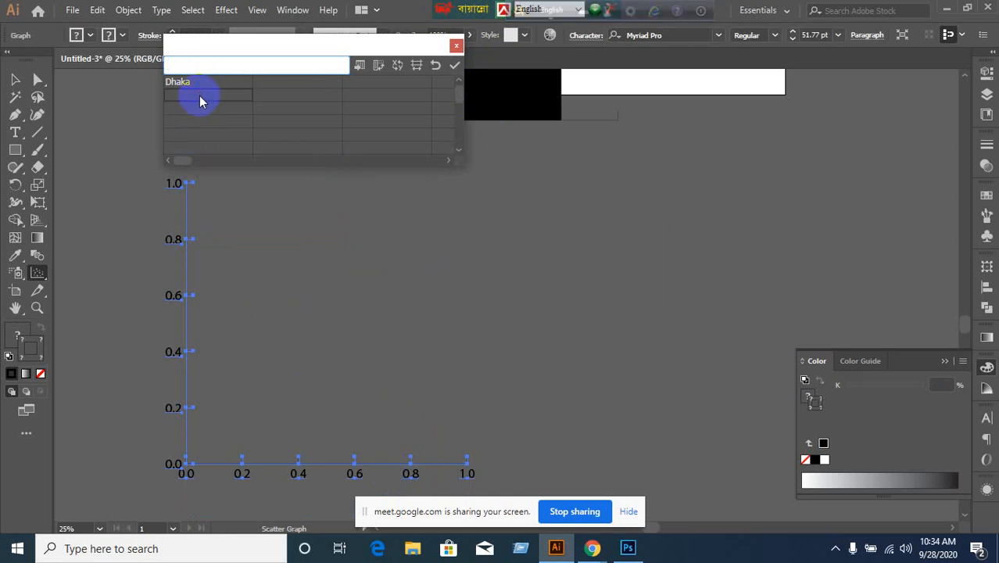
pyautogui.write('100')
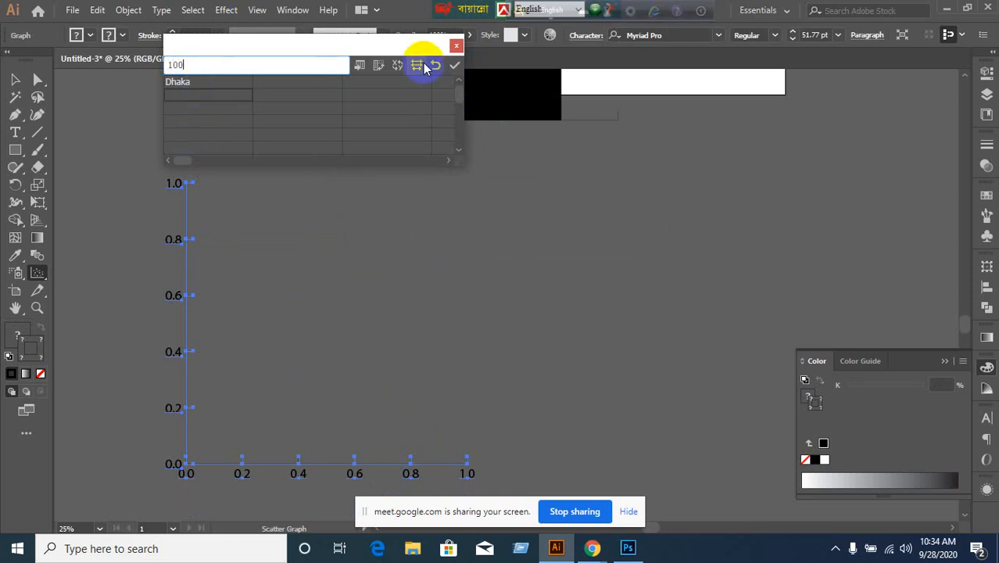
pyautogui.click(455, 66)
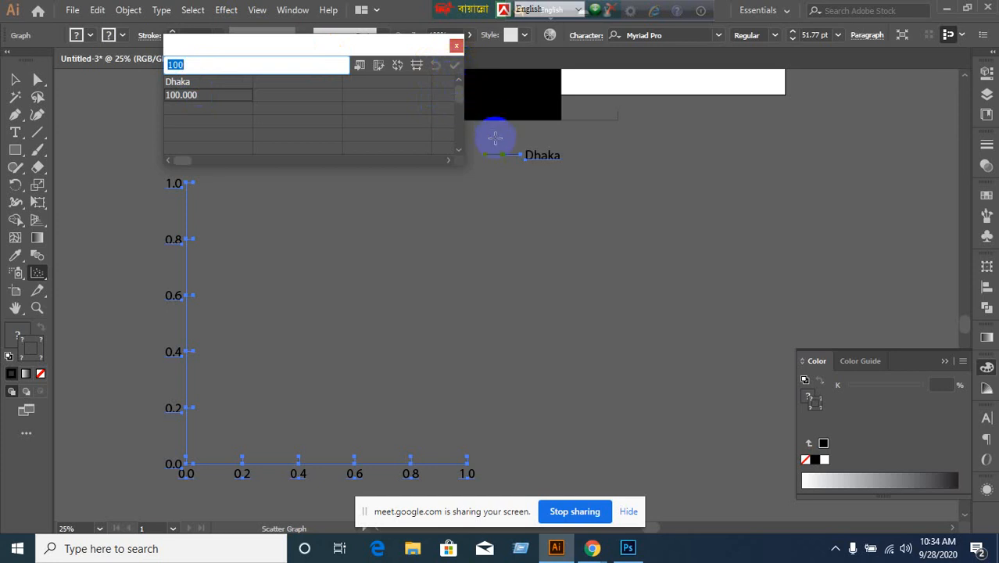
# Step: Add 200 and 400 beside the 100 in the scatter graph's second data row and apply the values
pyautogui.click(287, 98)
pyautogui.write('200')
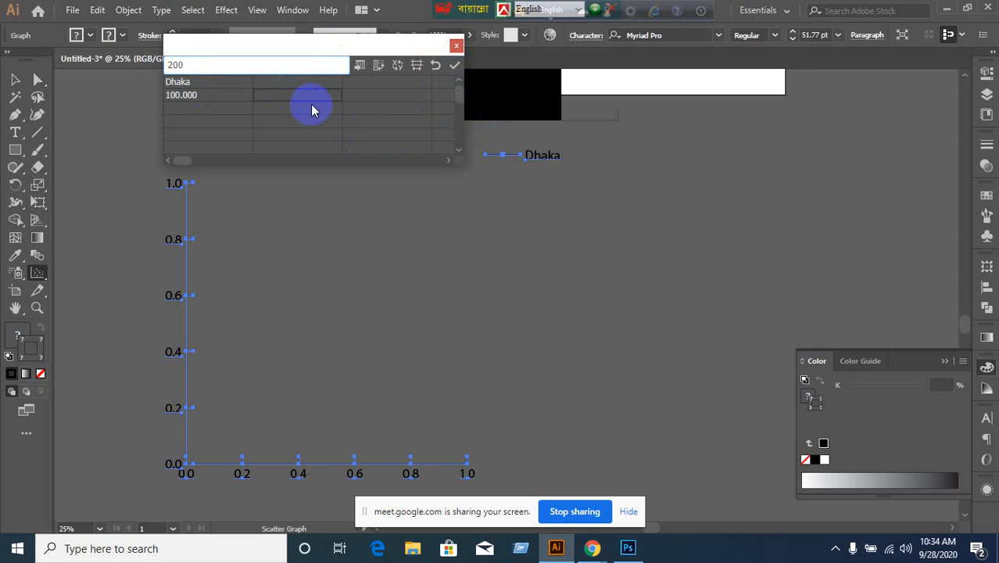
pyautogui.press('Tab')
pyautogui.write('4')
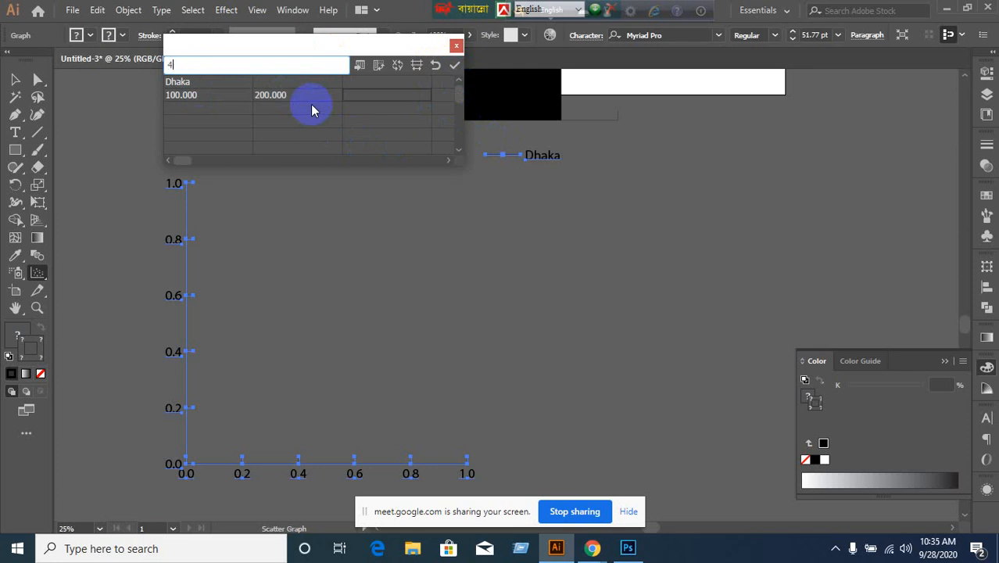
pyautogui.write('00')
pyautogui.press('Tab')
pyautogui.hotkey('shift', 'Tab')
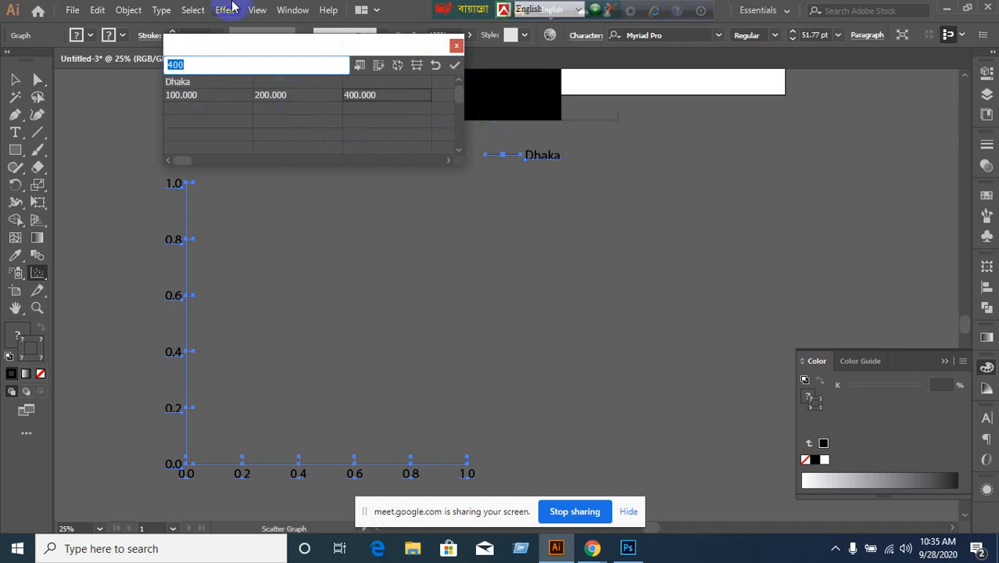
pyautogui.click(455, 66)
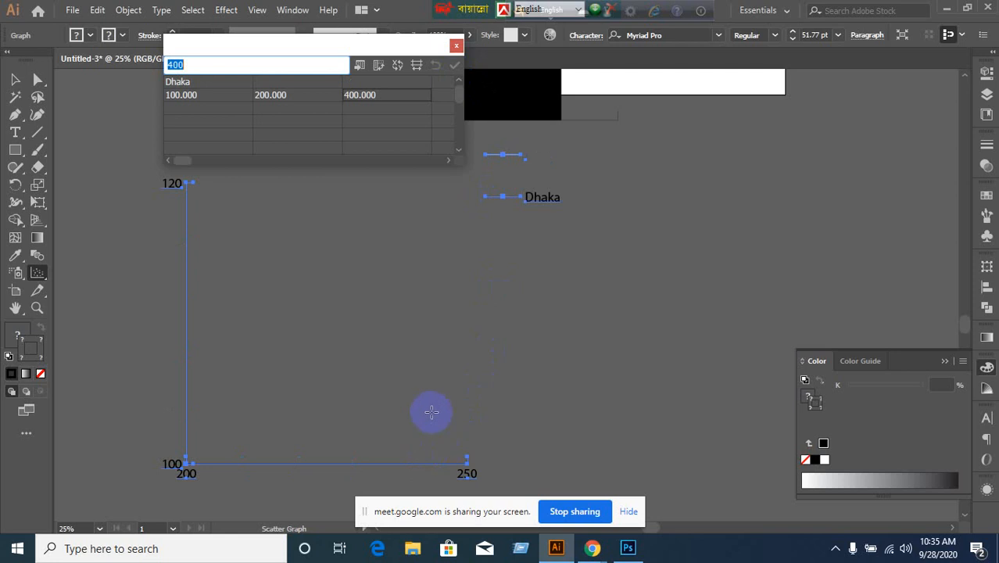
# Step: Close the graph data and delete the whole scatter graph with its legend
pyautogui.click(207, 84)
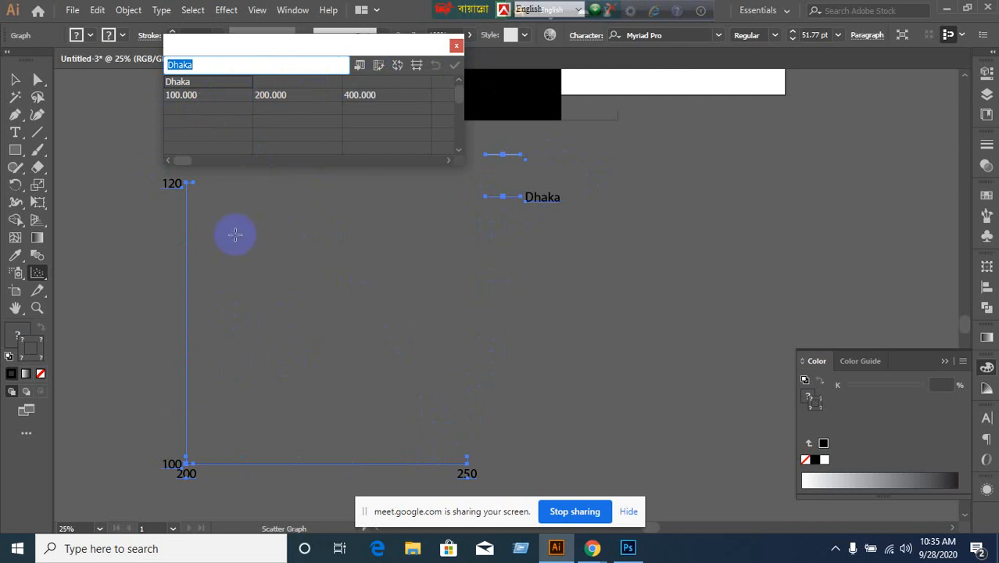
pyautogui.click(456, 46)
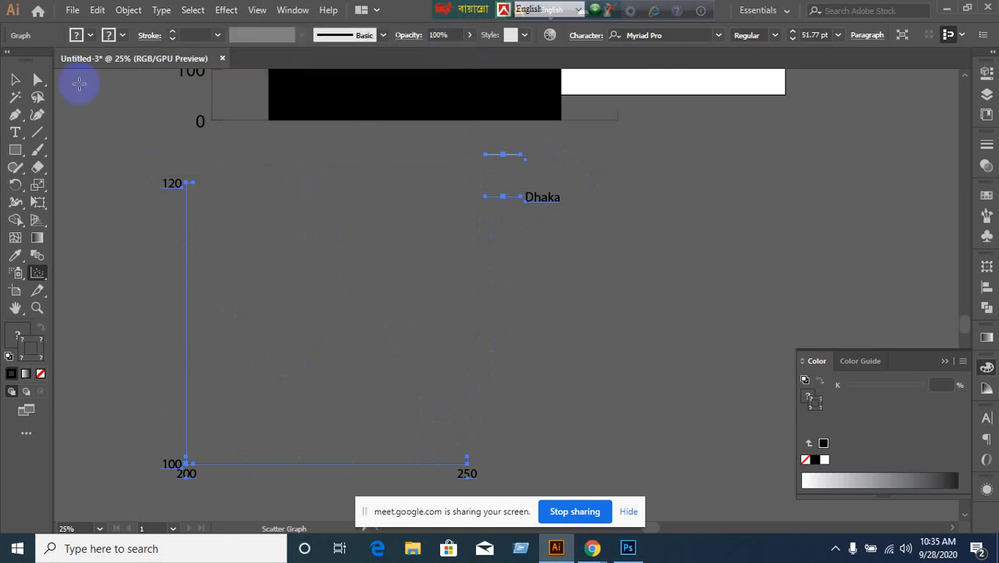
pyautogui.click(15, 80)
pyautogui.click(120, 178)
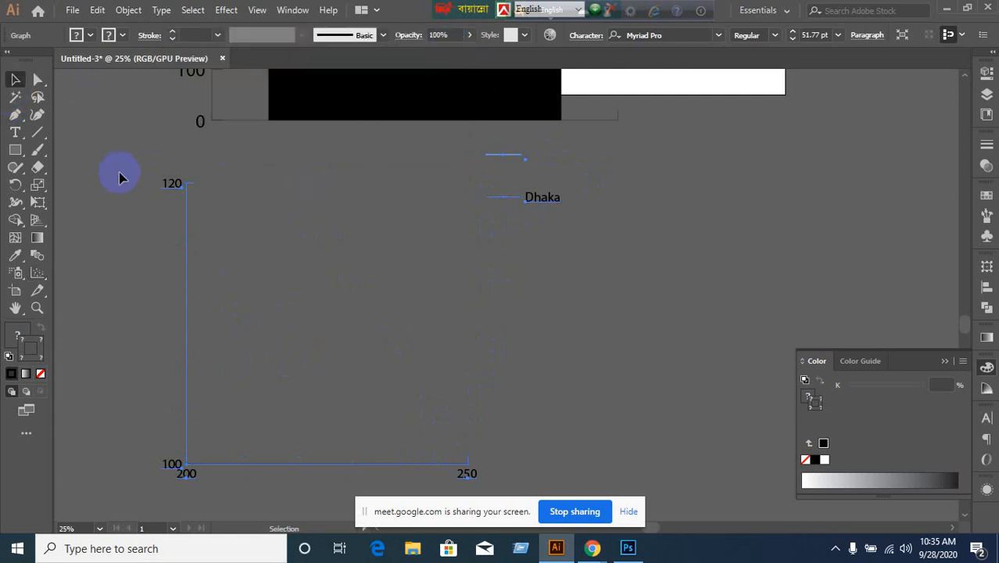
pyautogui.click(629, 457)
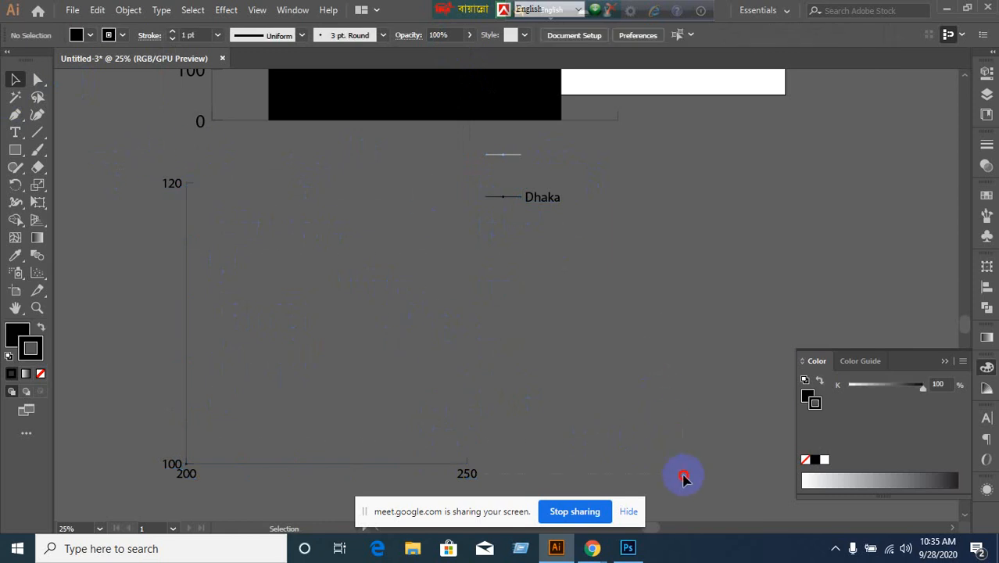
pyautogui.moveTo(684, 475); pyautogui.dragTo(683, 474)
pyautogui.press('Delete')
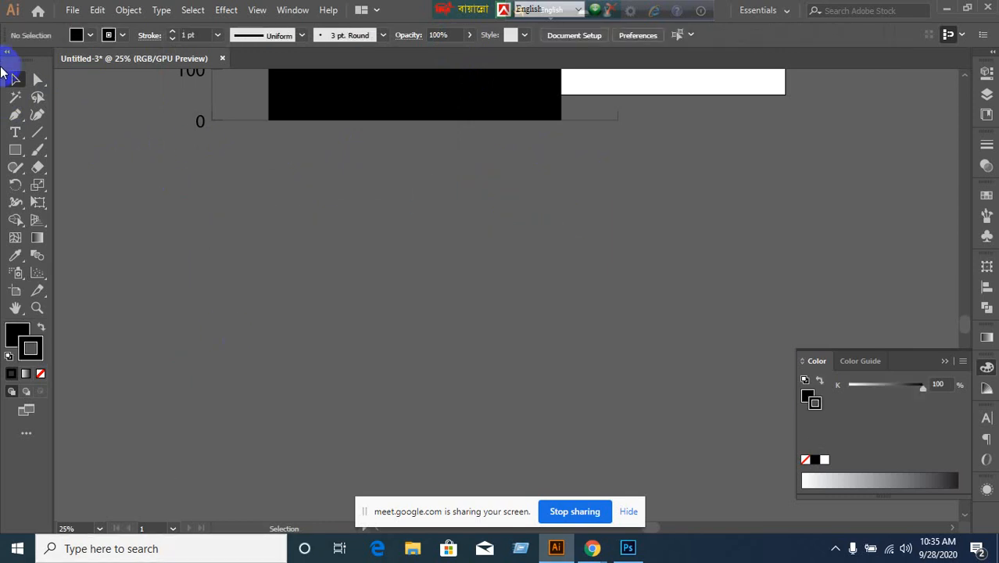
# Step: Set the stroke to none and draw a pie graph in the empty area below the column graph
pyautogui.click(31, 347)
pyautogui.click(40, 372)
pyautogui.click(21, 336)
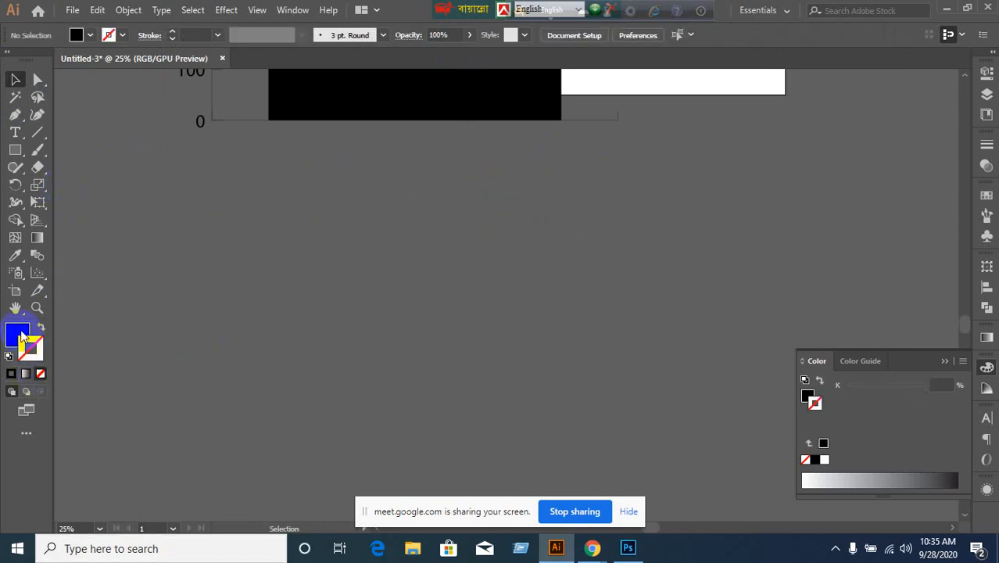
pyautogui.click(38, 270)
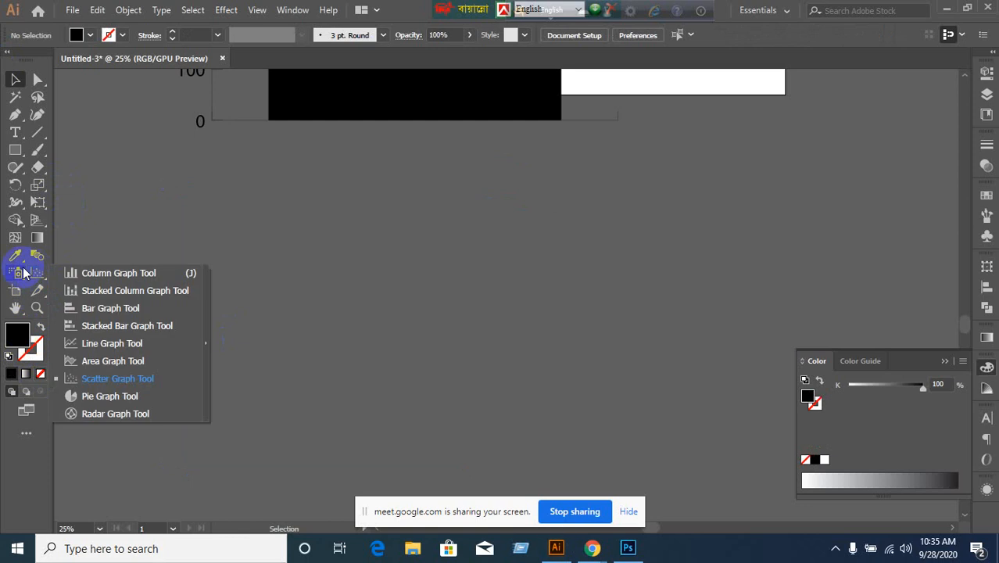
pyautogui.click(101, 396)
pyautogui.moveTo(297, 164); pyautogui.dragTo(595, 462)
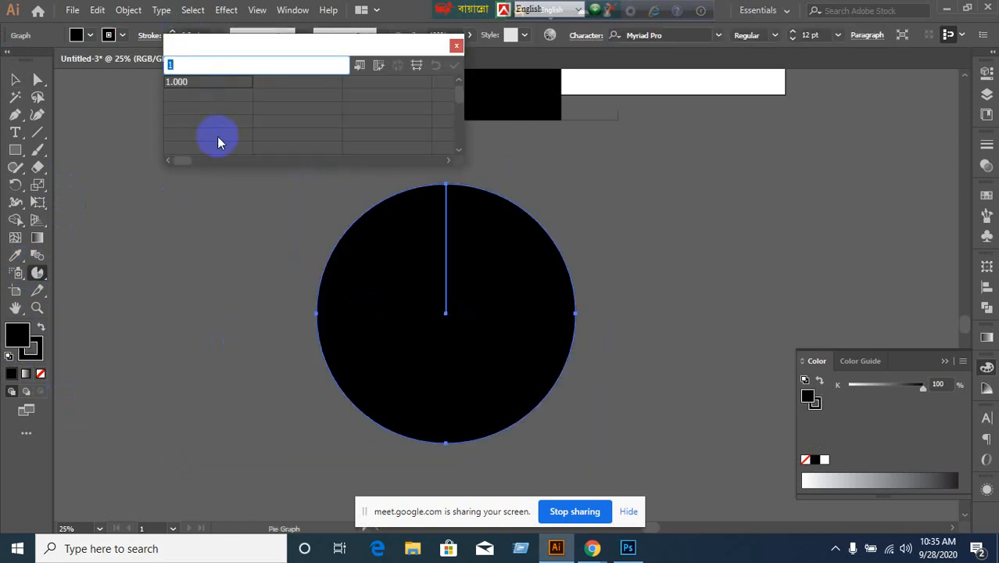
# Step: Enter Dhaka as the pie graph's label with 200, 300 and 400 in the row beneath, and apply the data
pyautogui.write('Dhaka')
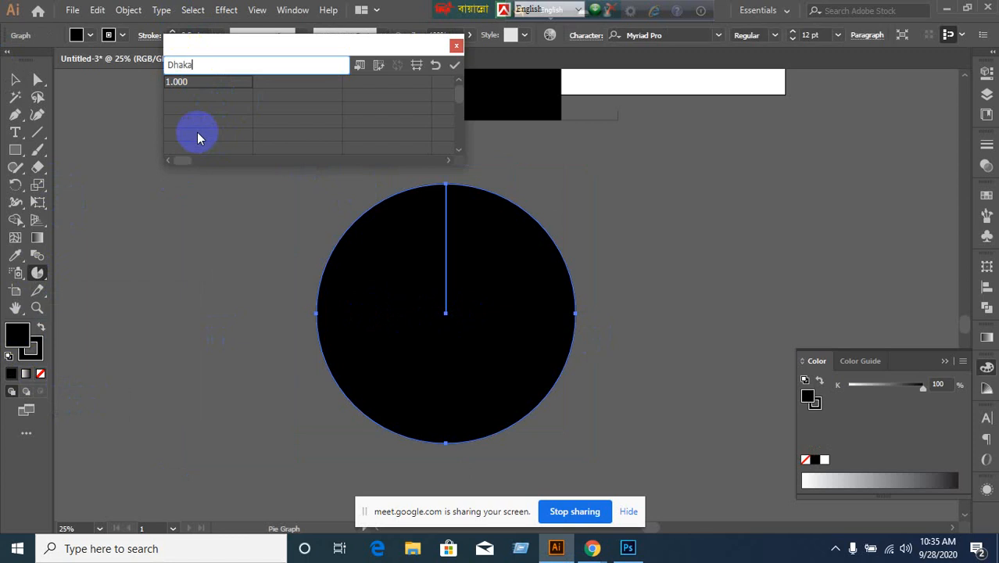
pyautogui.press('Return')
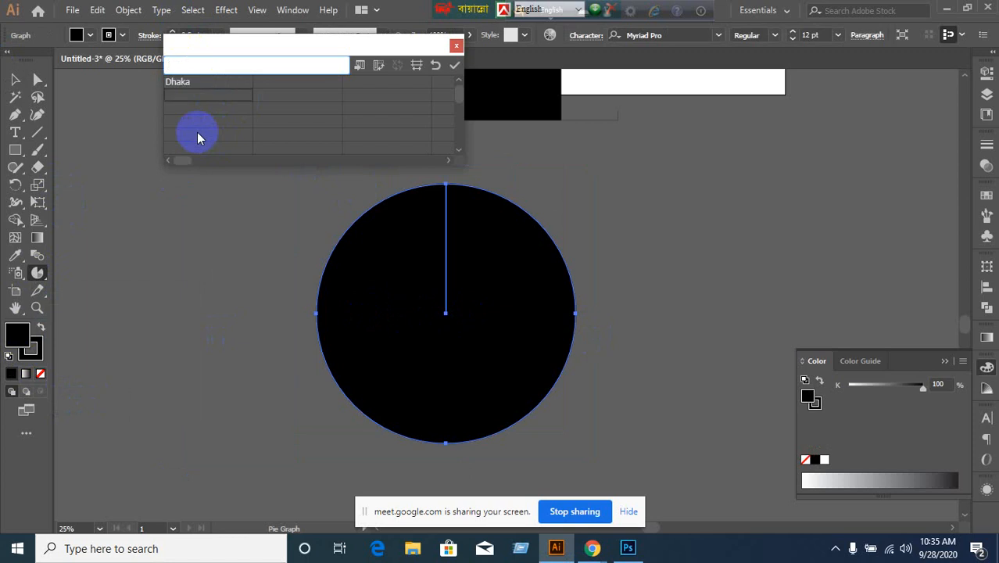
pyautogui.write('200')
pyautogui.press('Tab')
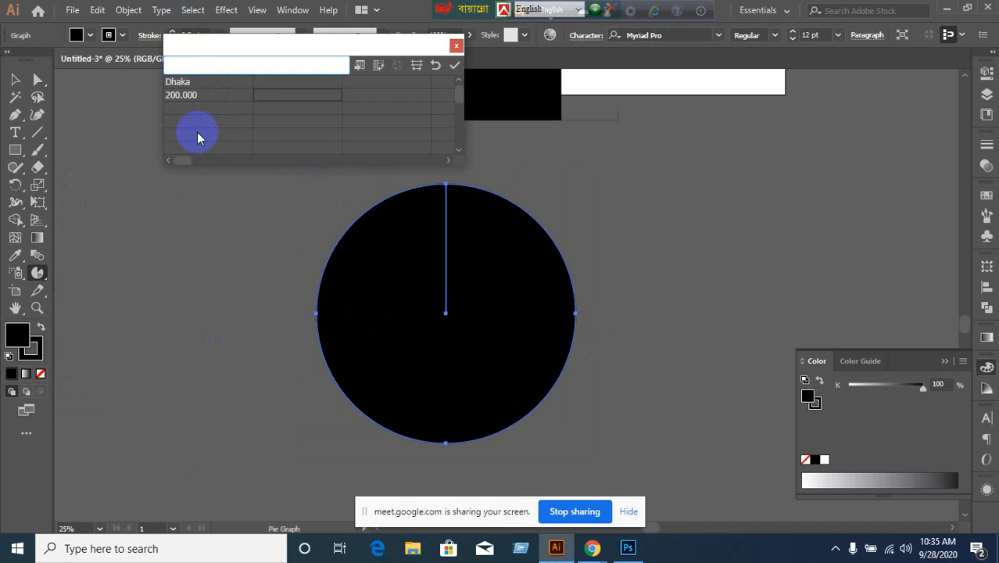
pyautogui.write('300')
pyautogui.press('Tab')
pyautogui.write('400')
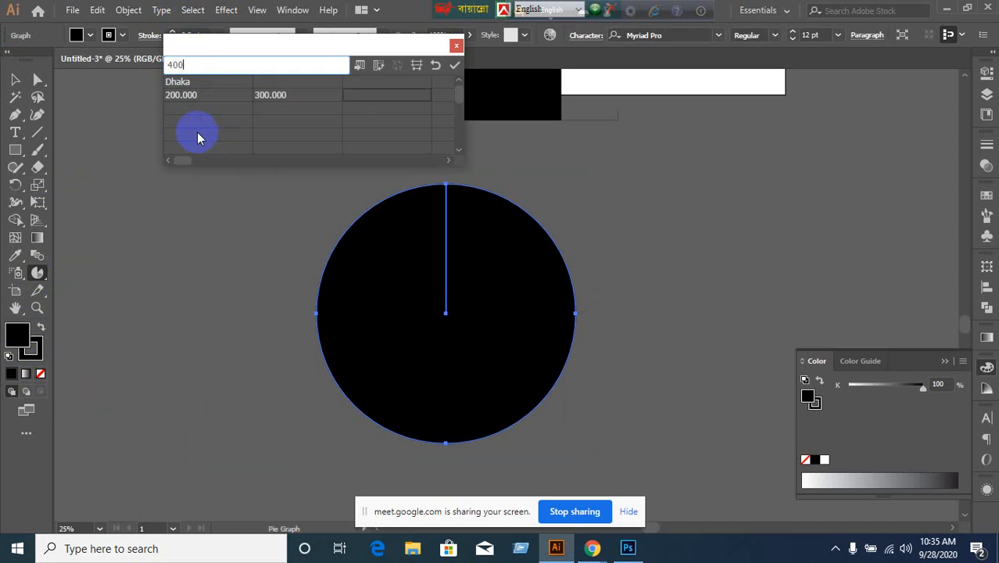
pyautogui.press('Return')
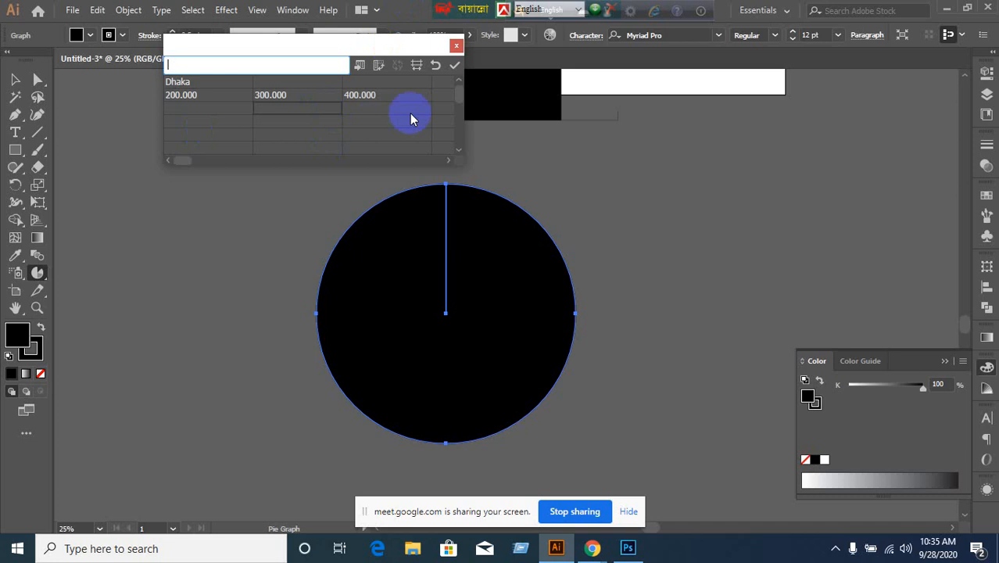
pyautogui.click(410, 96)
pyautogui.click(455, 65)
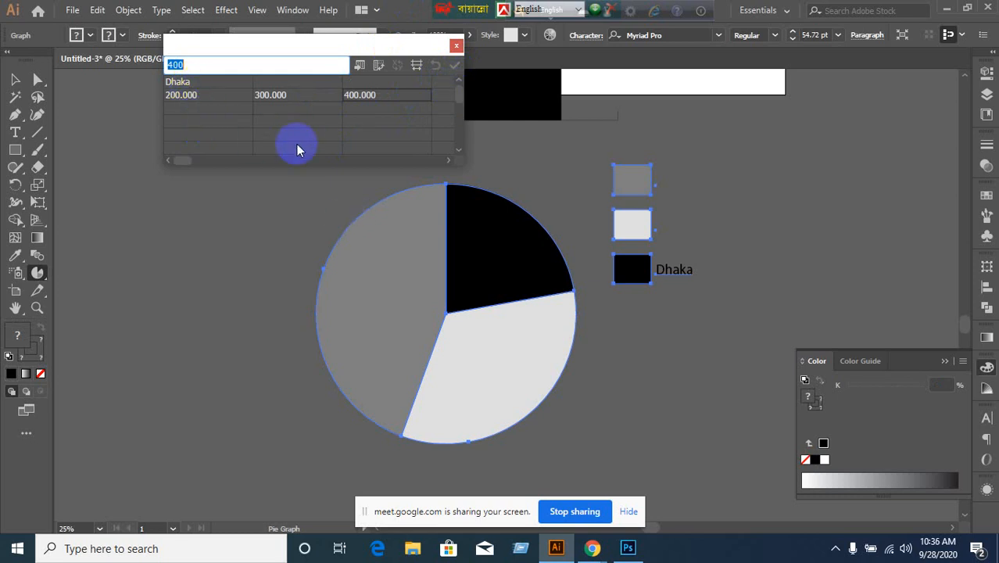
# Step: Close the graph data and move only the Dhaka legend label to just beneath the pie using Group Selection
pyautogui.click(456, 45)
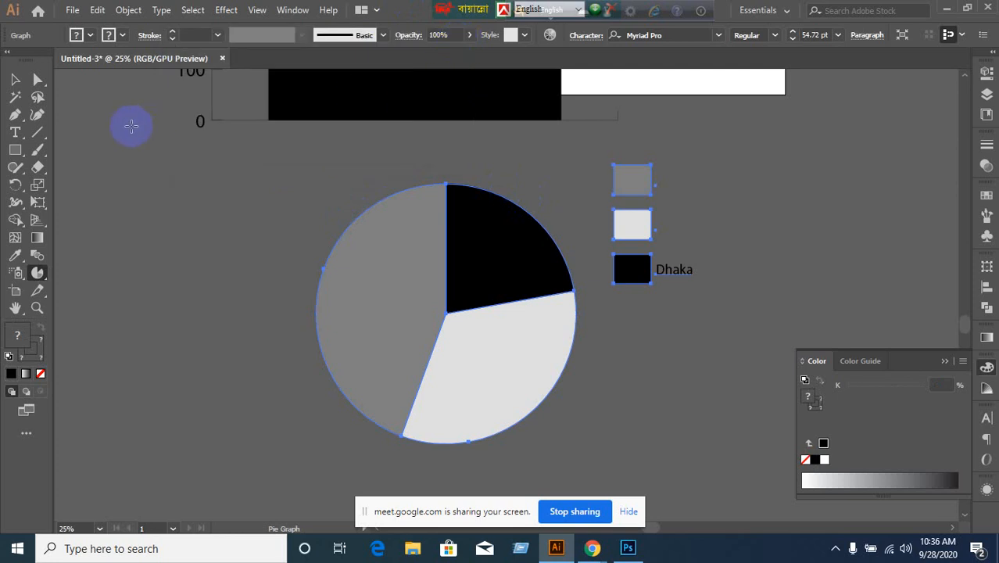
pyautogui.click(16, 79)
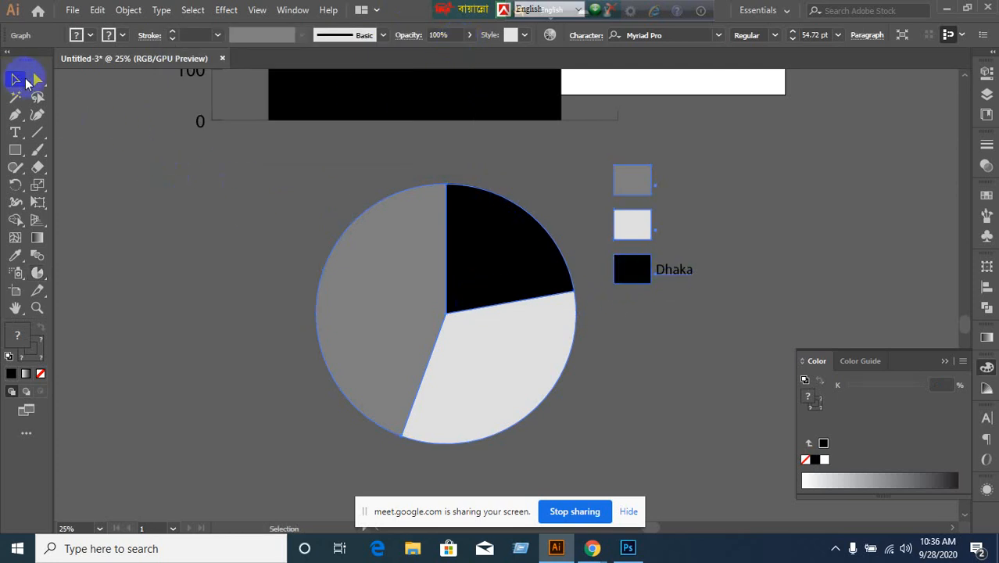
pyautogui.moveTo(37, 79); pyautogui.dragTo(89, 99)
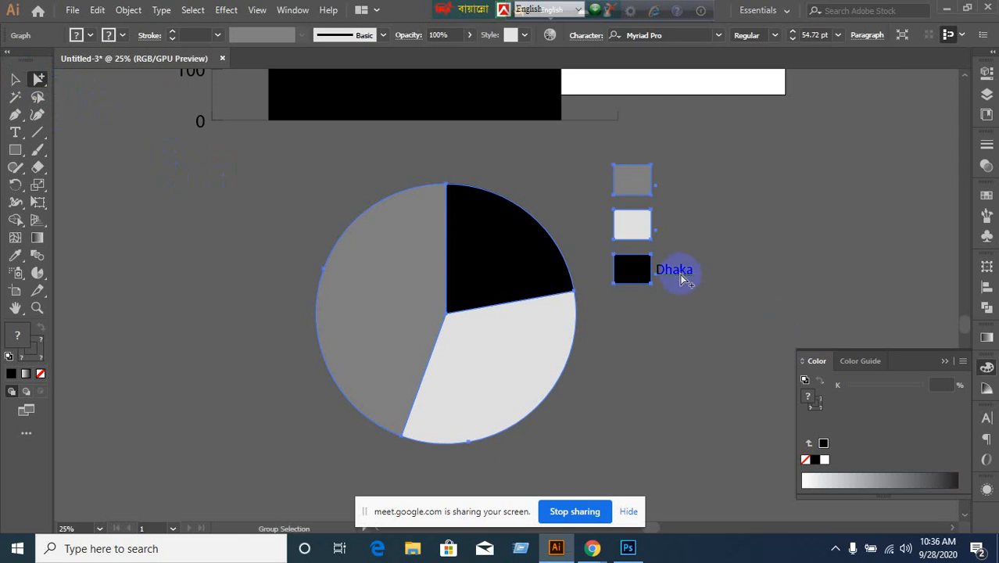
pyautogui.click(707, 301)
pyautogui.doubleClick(673, 269)
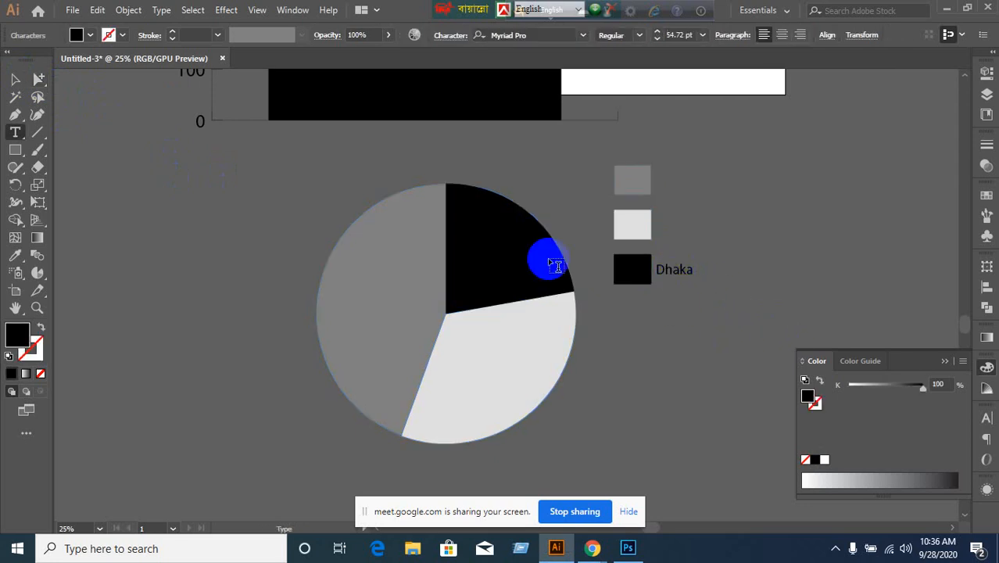
pyautogui.click(18, 79)
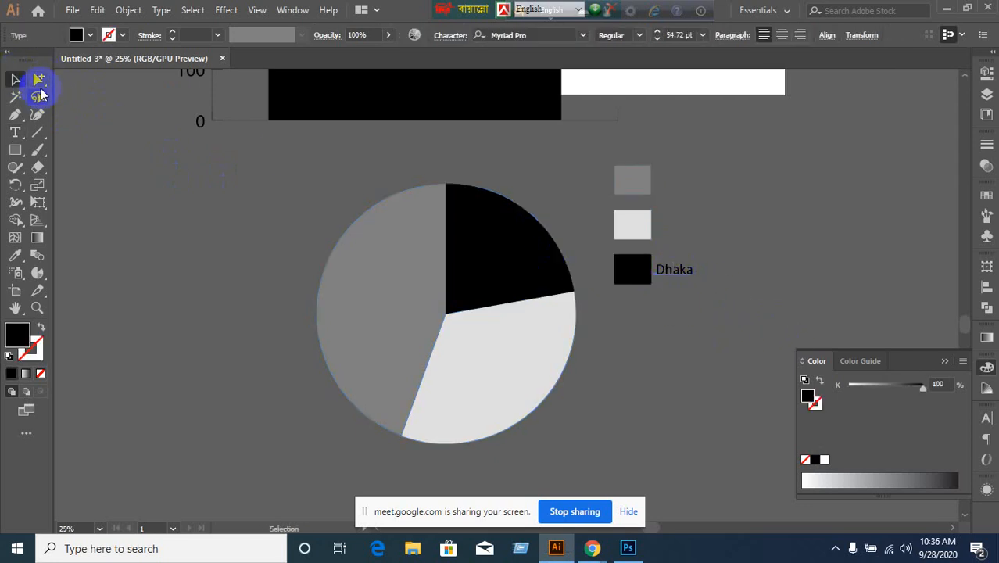
pyautogui.moveTo(38, 79); pyautogui.dragTo(98, 102)
pyautogui.click(97, 102)
pyautogui.click(682, 378)
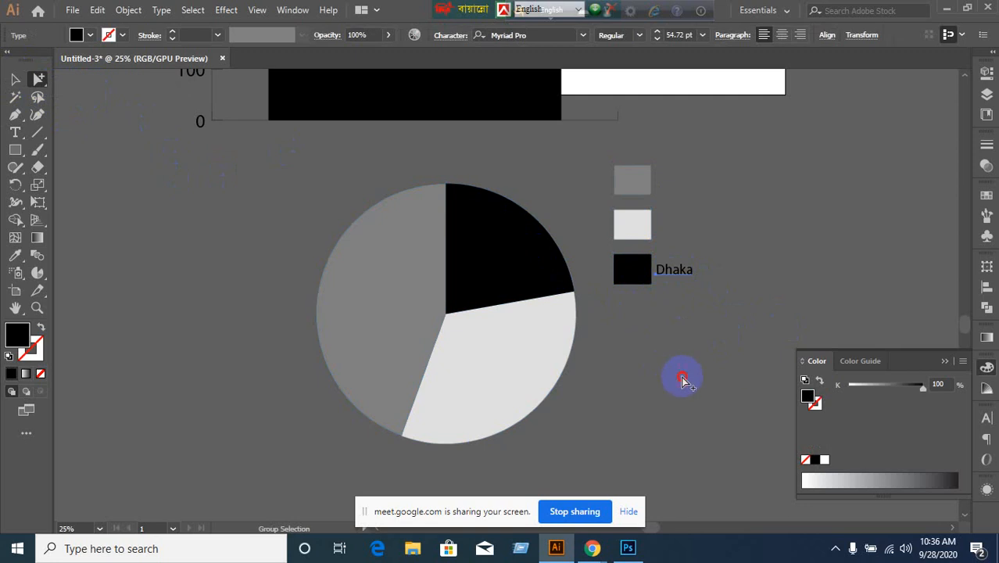
pyautogui.moveTo(676, 270); pyautogui.dragTo(455, 476)
pyautogui.scroll(-3, 469, 469)
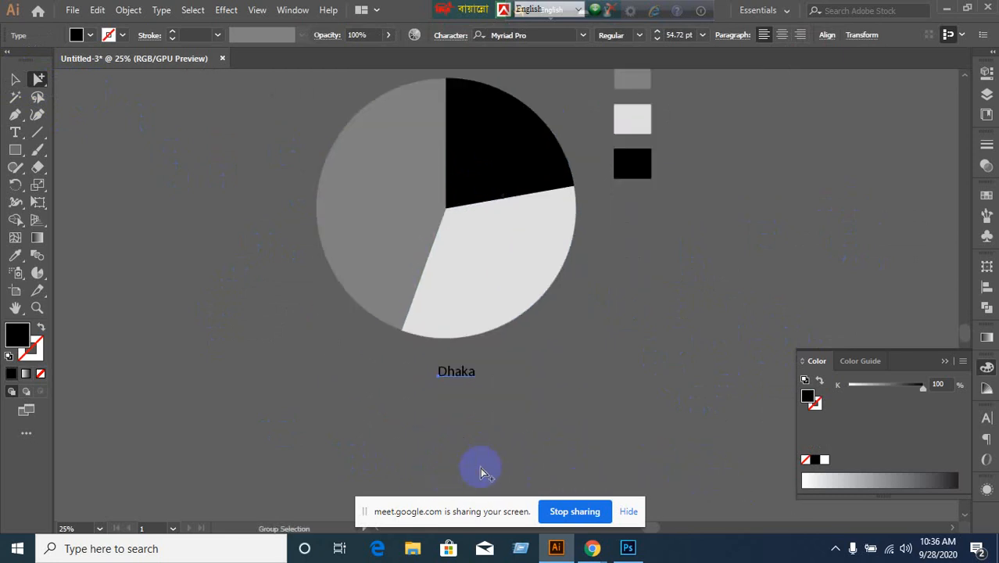
# Step: Shift the Dhaka label slightly farther down below the pie with the Selection tool
pyautogui.click(15, 79)
pyautogui.click(446, 297)
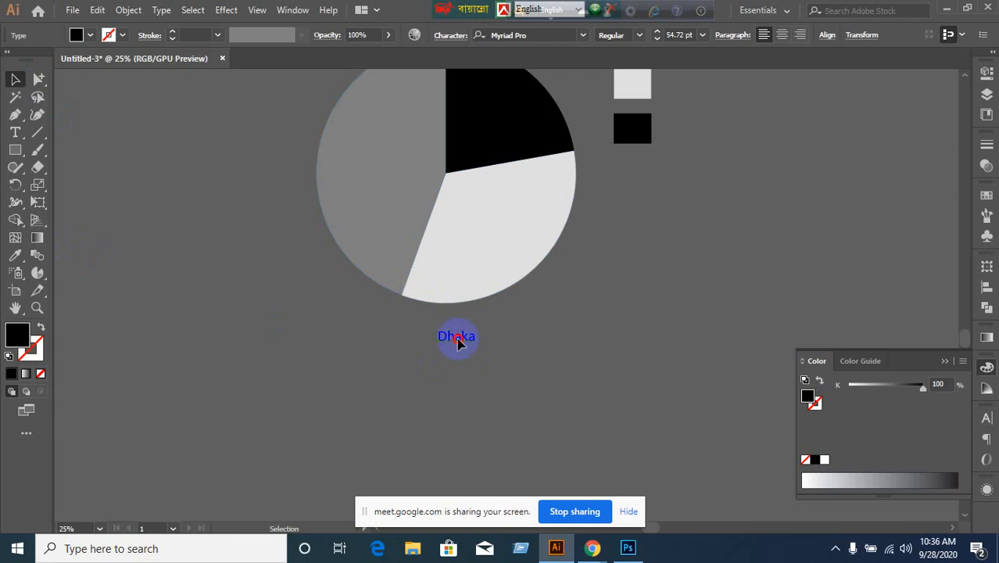
pyautogui.moveTo(458, 343); pyautogui.dragTo(455, 363)
pyautogui.scroll(1, 469, 355)
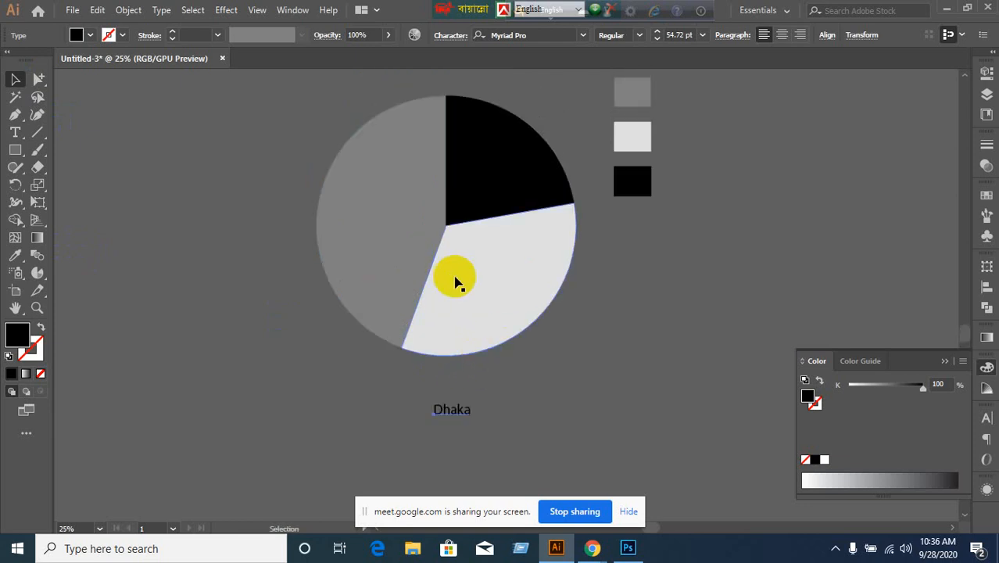
# Step: Switch to the Google Meet window to view the participant's shared pie chart images, and return to Illustrator
pyautogui.scroll(1, 500, 309)
pyautogui.click(542, 334)
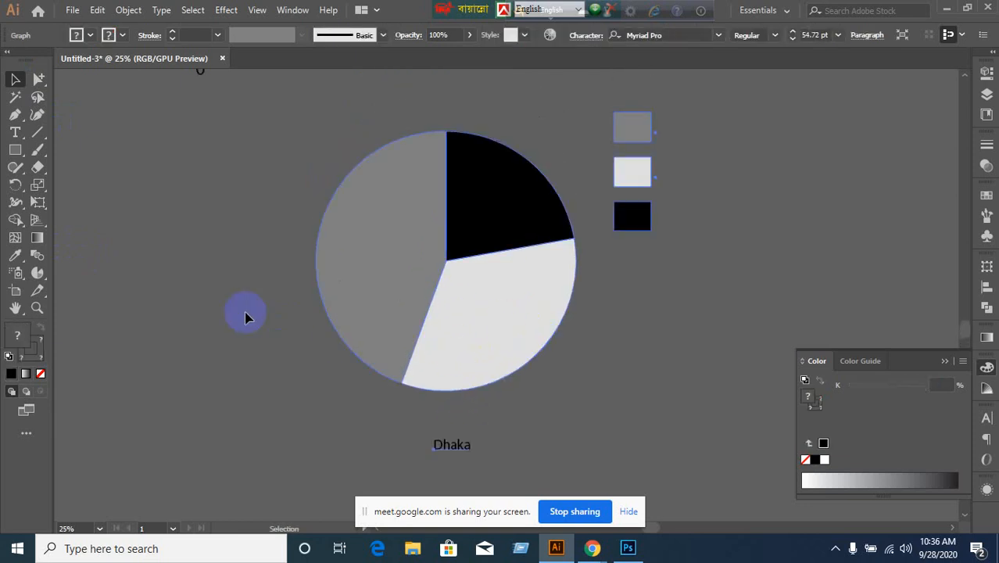
pyautogui.click(452, 285)
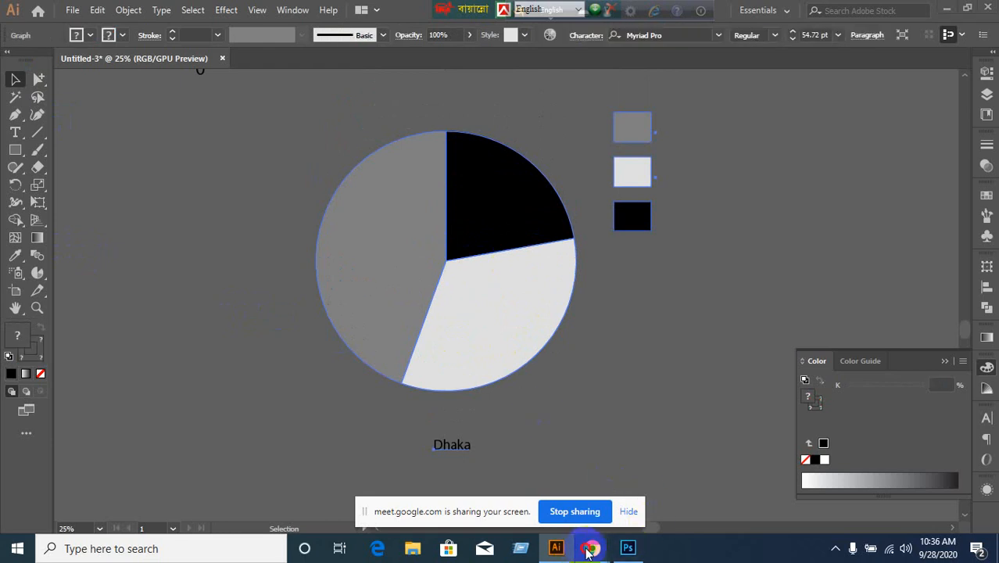
pyautogui.moveTo(589, 551)
pyautogui.click(512, 478)
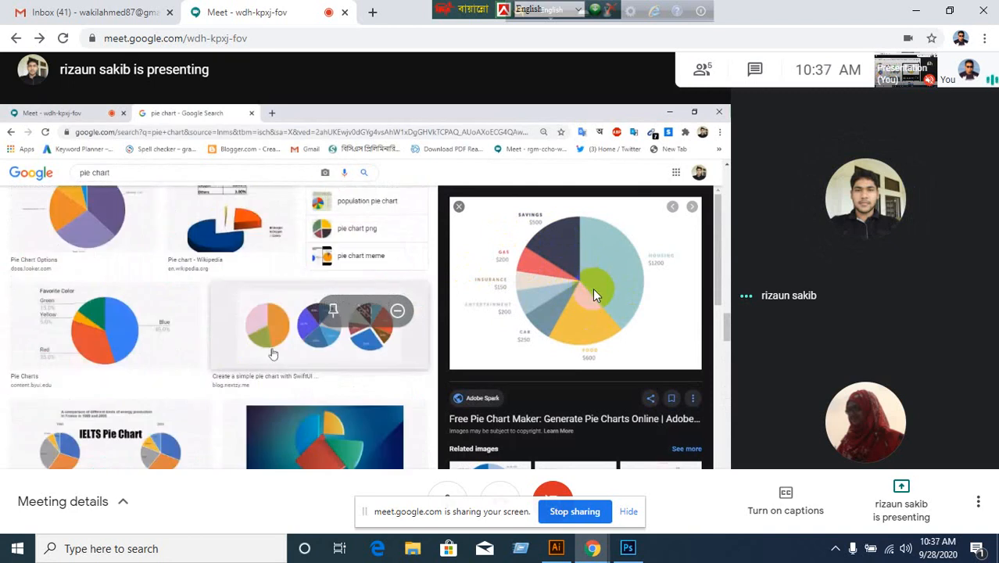
pyautogui.click(556, 548)
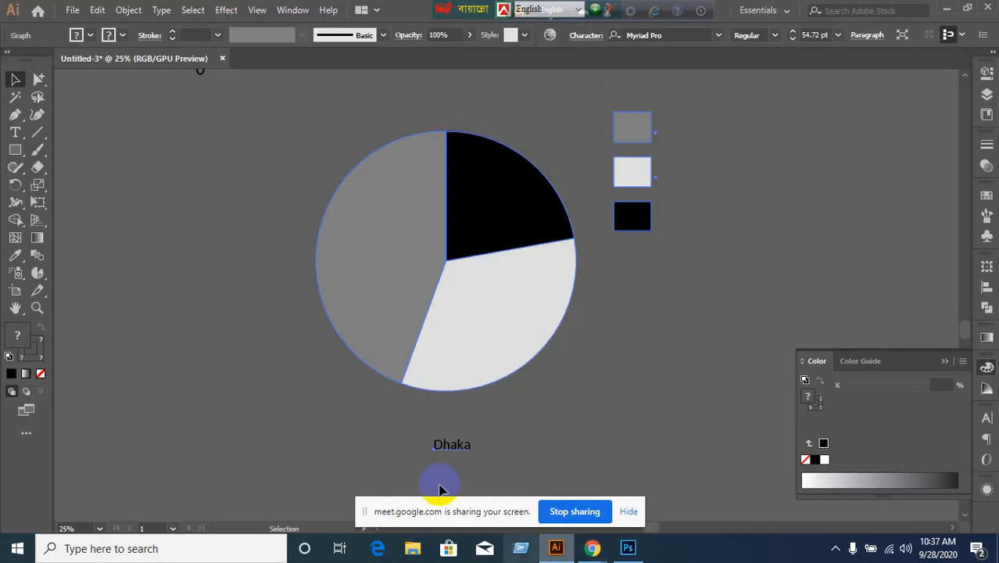
# Step: Draw a second pie graph with the Pie Graph tool in the empty area beside the existing Dhaka pie
pyautogui.click(225, 223)
pyautogui.moveTo(259, 254); pyautogui.dragTo(473, 259)
pyautogui.click(43, 274)
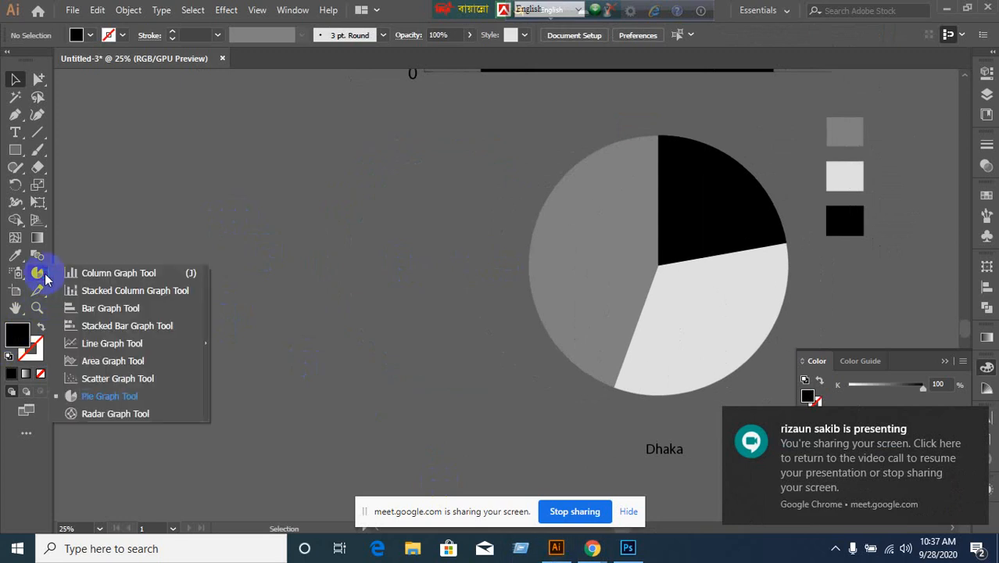
pyautogui.moveTo(45, 279); pyautogui.dragTo(99, 404)
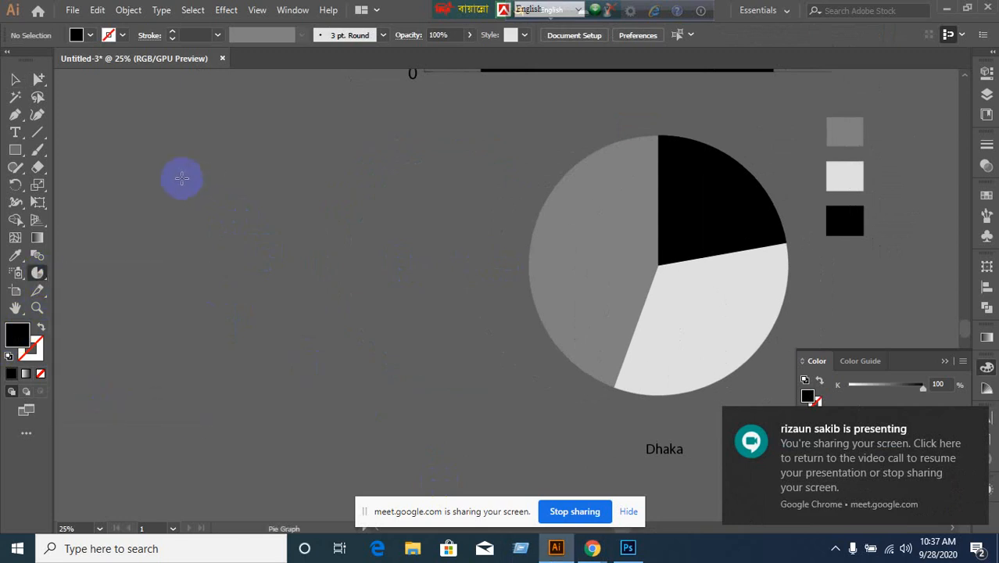
pyautogui.moveTo(181, 178); pyautogui.dragTo(440, 391)
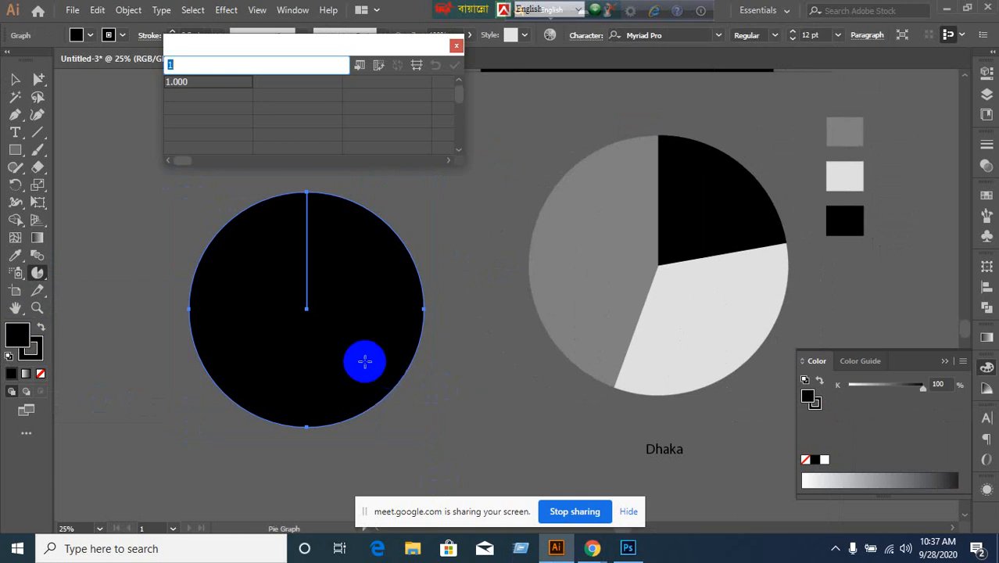
# Step: Check the Graph Type options for the new pie graph and leave without changing them
pyautogui.click(37, 273)
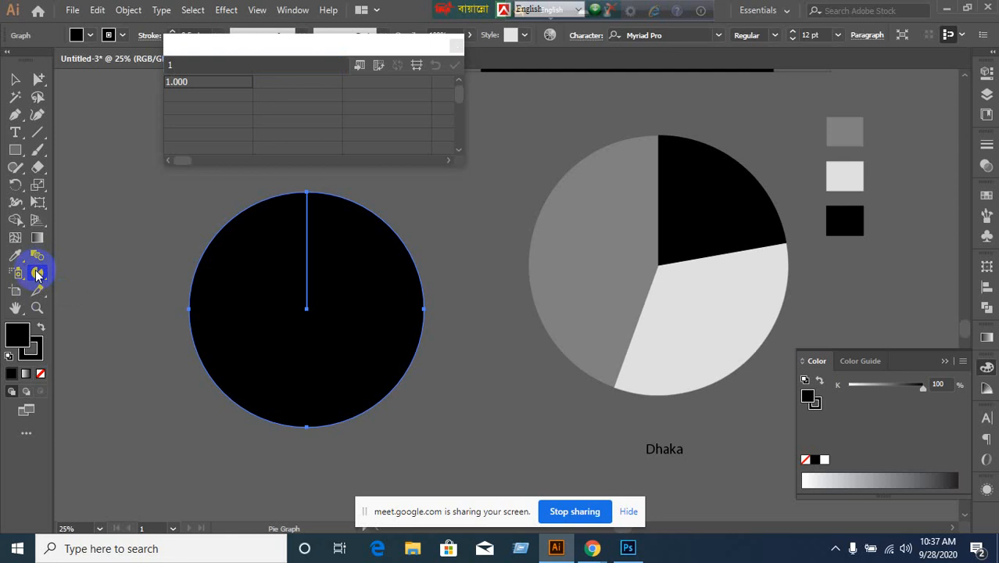
pyautogui.doubleClick(37, 274)
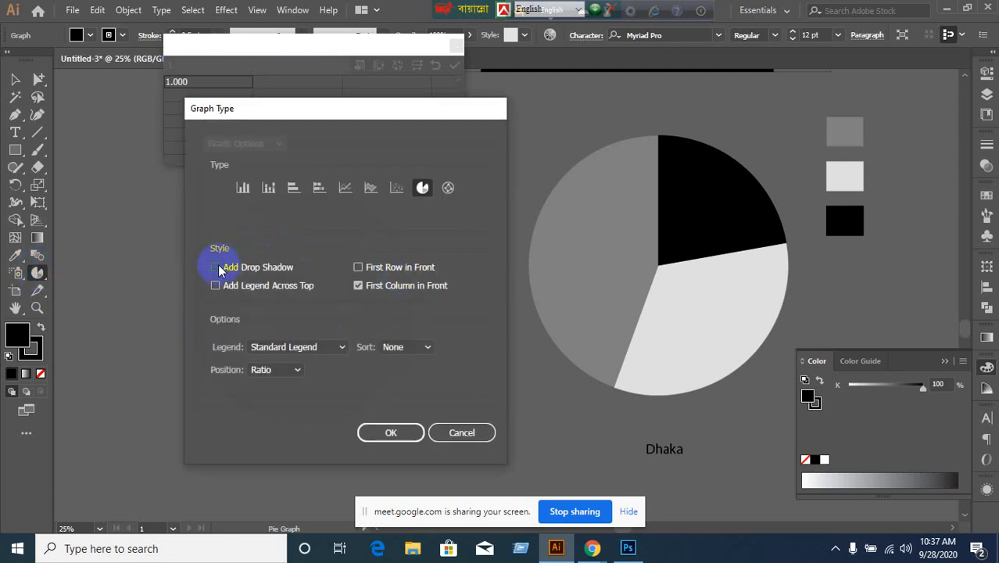
pyautogui.click(460, 435)
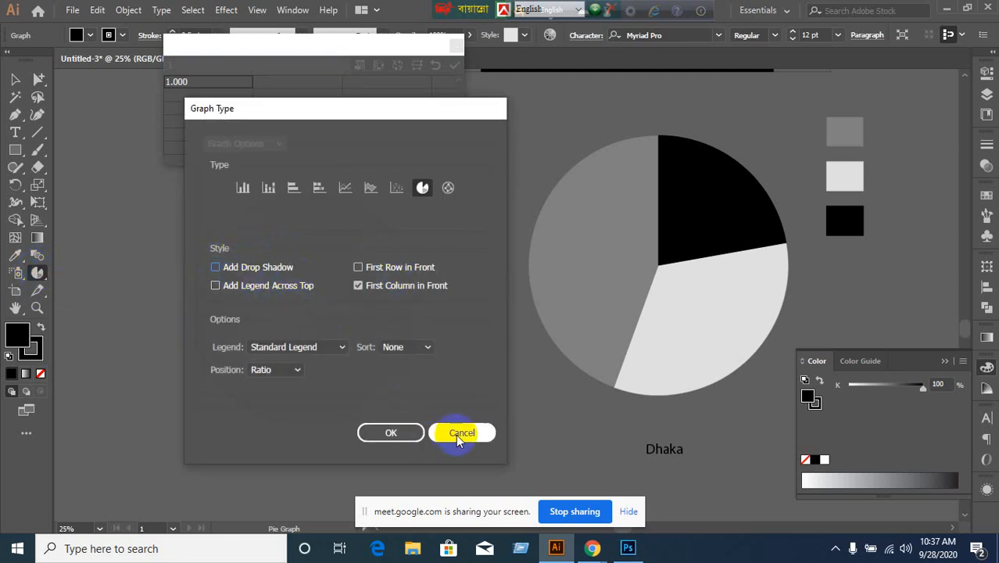
# Step: Enter Dhaka and Khulna as the labels in the first row of the new pie's graph data
pyautogui.click(178, 60)
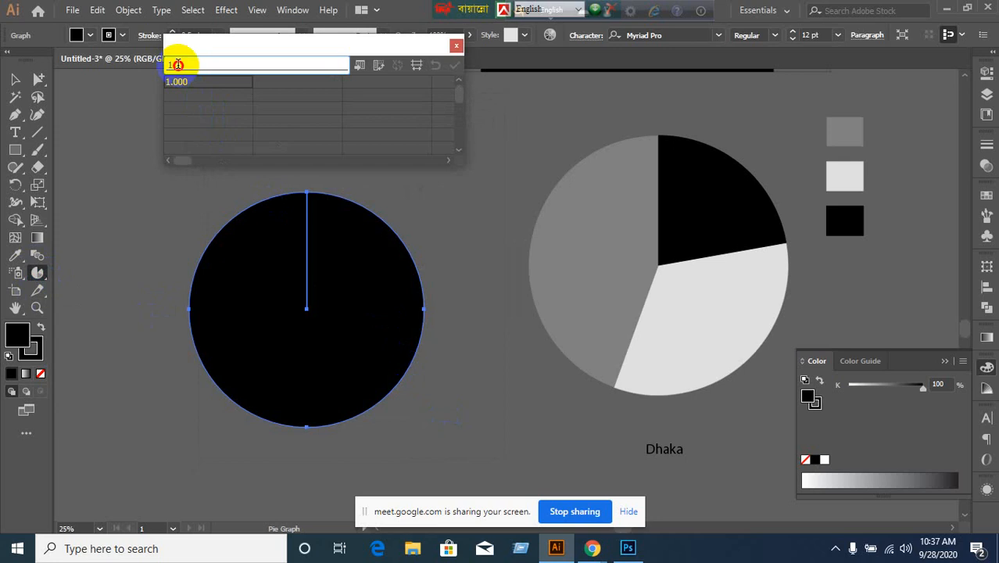
pyautogui.write('Dhaka')
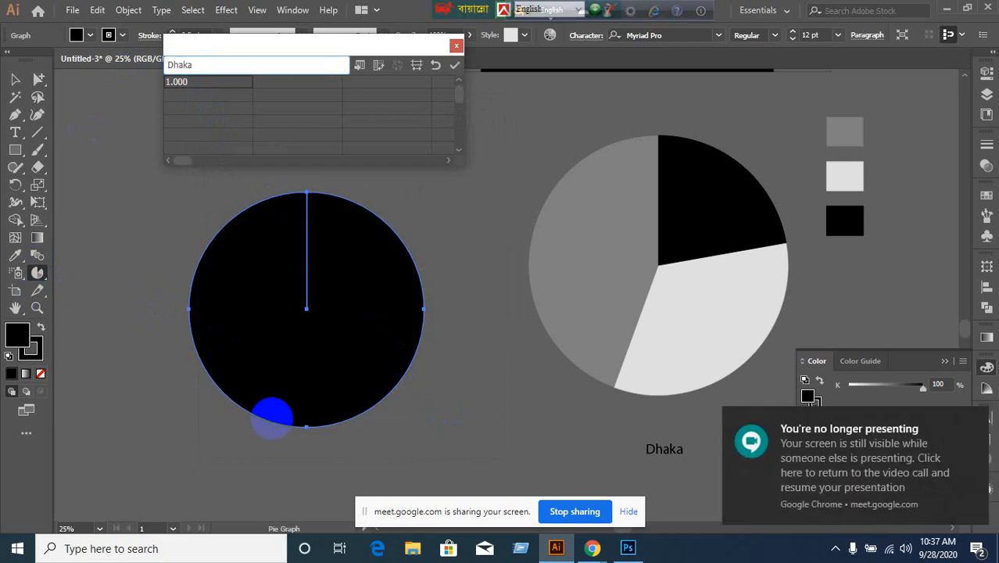
pyautogui.press('Tab')
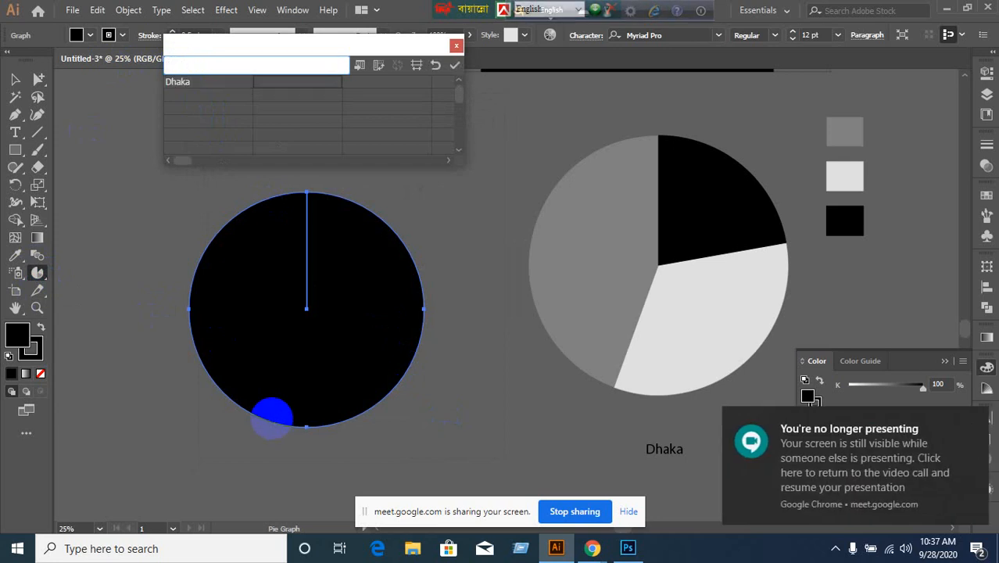
pyautogui.write('K')
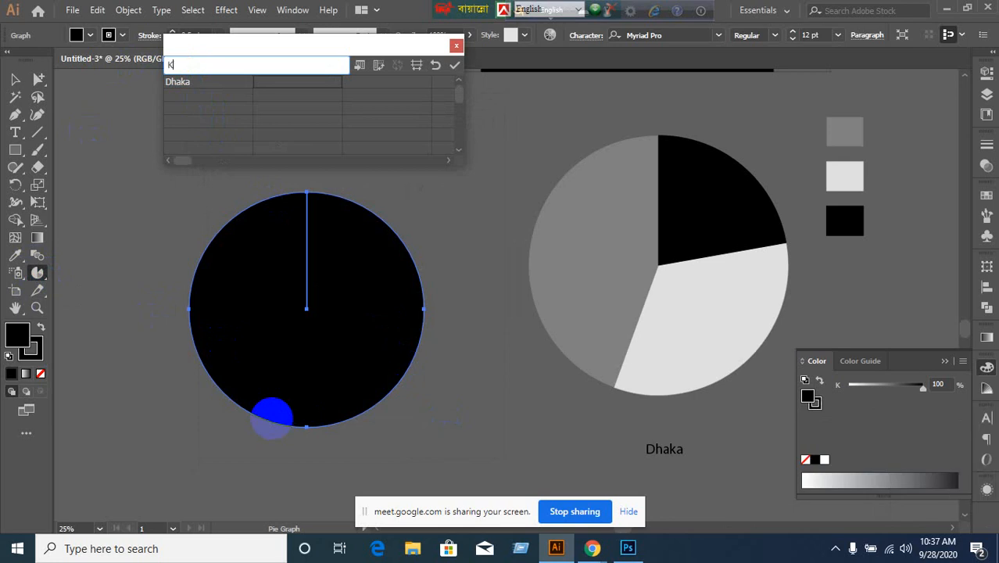
pyautogui.write('hulna')
pyautogui.press('Return')
# Step: Enter 150 under Dhaka and 200 under Khulna in the graph data, and apply it to the pie
pyautogui.press('Left')
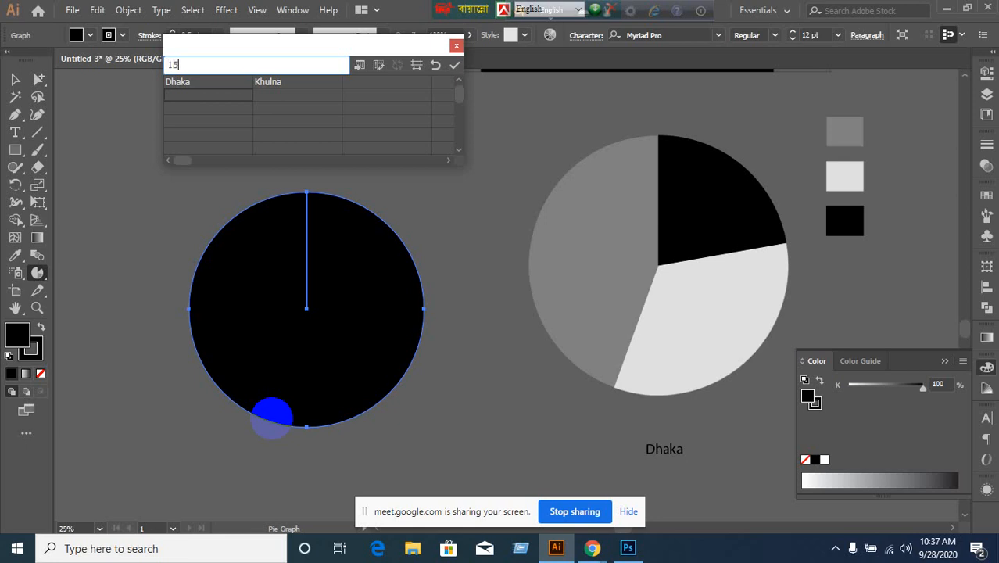
pyautogui.press('Tab')
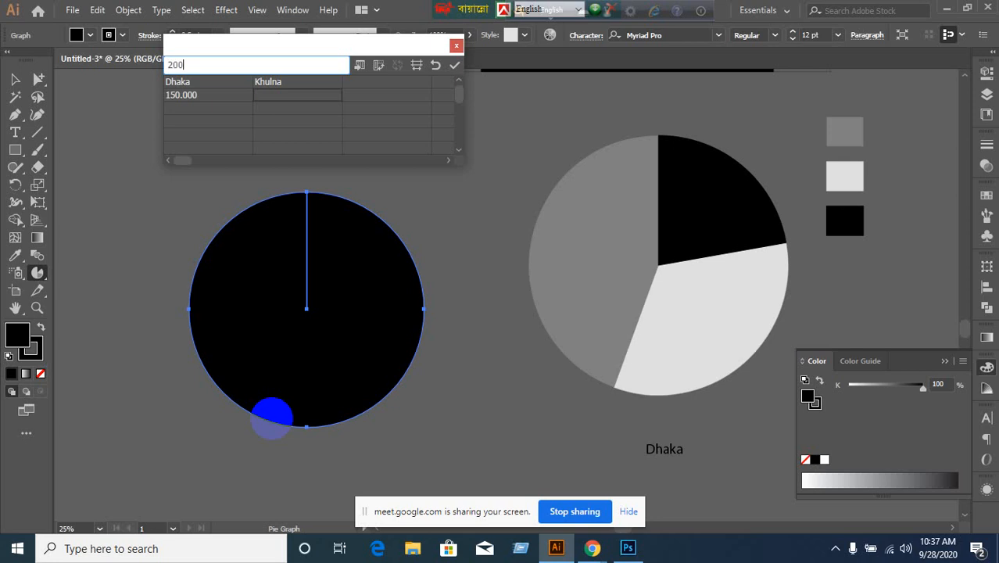
pyautogui.press('Tab')
pyautogui.press('Down')
pyautogui.press('Left')
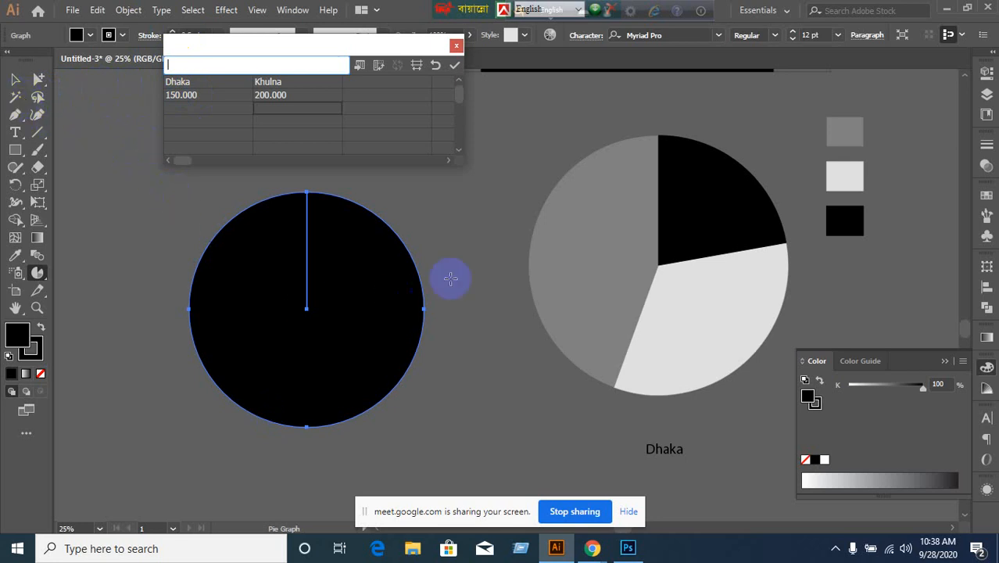
pyautogui.click(455, 66)
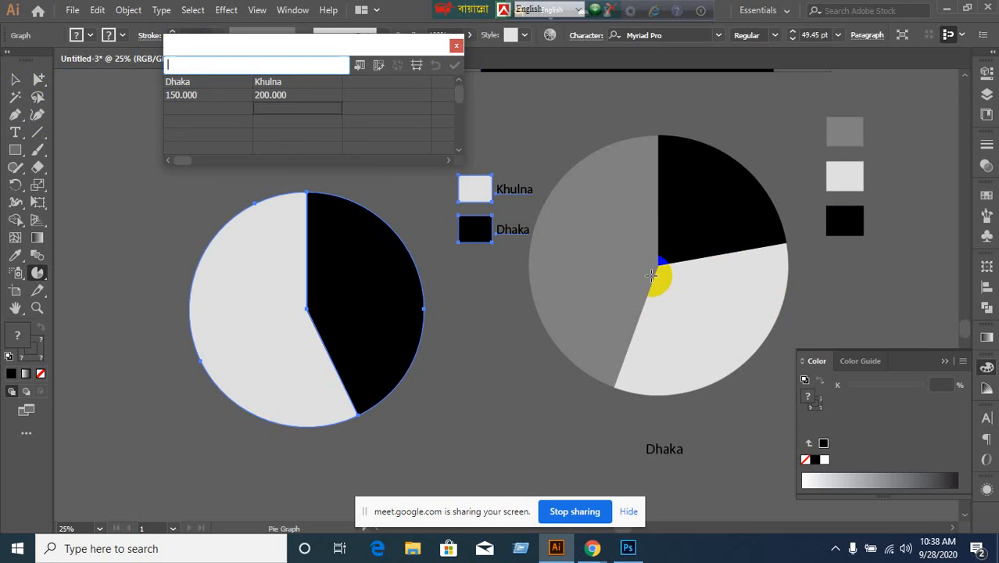
# Step: Go through the graph data cells to examine how the Dhaka and Khulna labels relate to the values beneath them
pyautogui.click(275, 97)
pyautogui.click(183, 95)
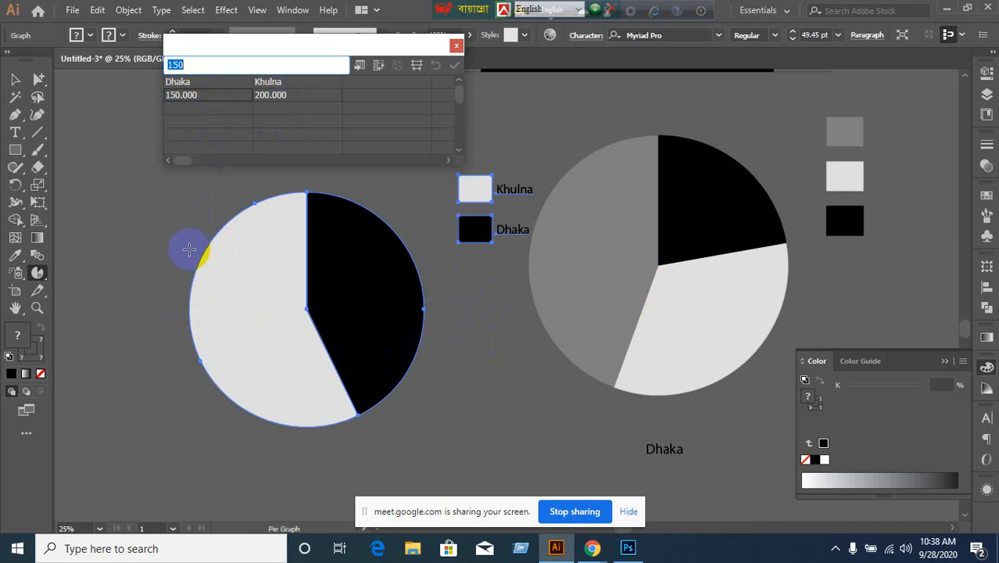
pyautogui.click(190, 85)
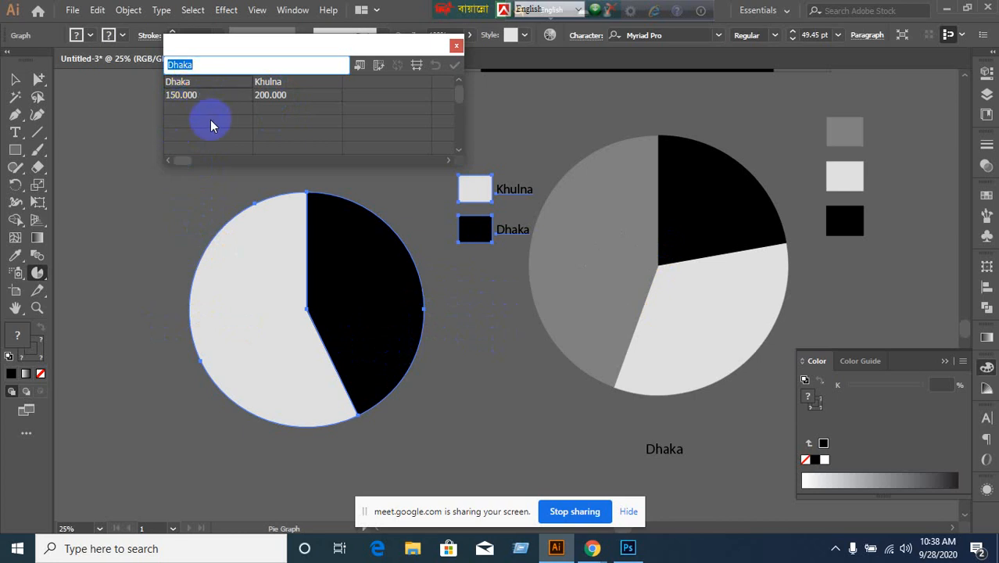
pyautogui.click(202, 100)
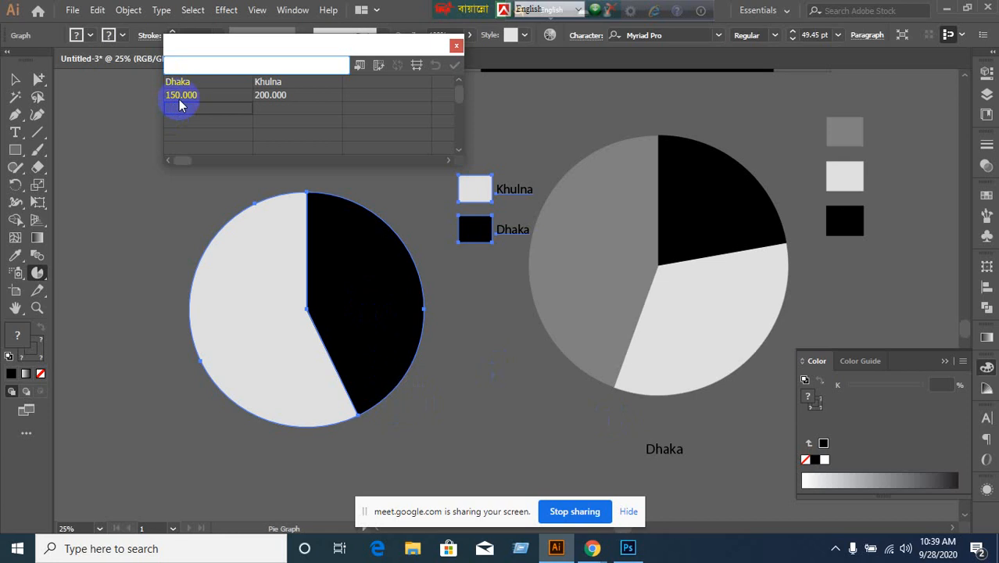
pyautogui.click(180, 94)
pyautogui.click(283, 95)
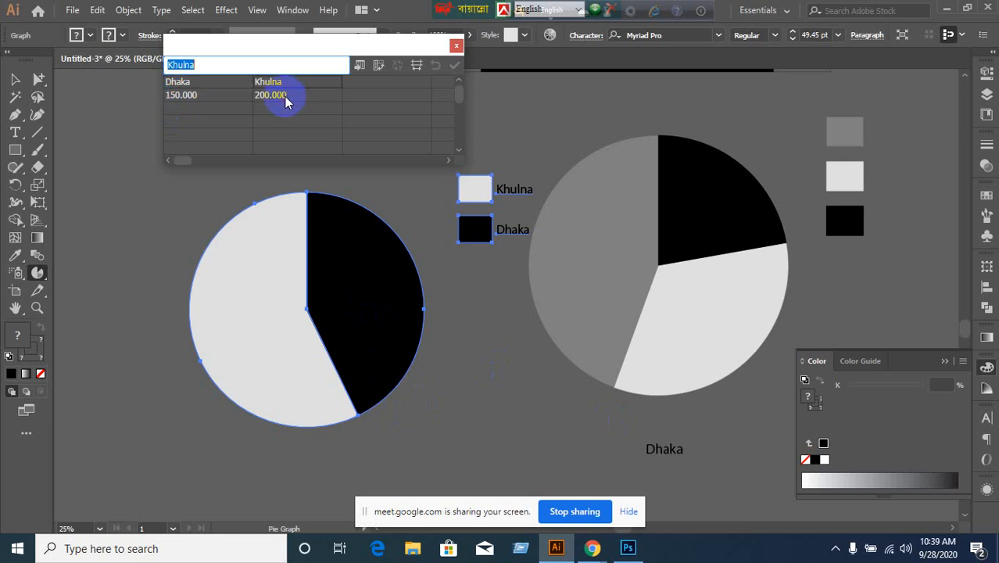
pyautogui.click(173, 94)
pyautogui.click(178, 108)
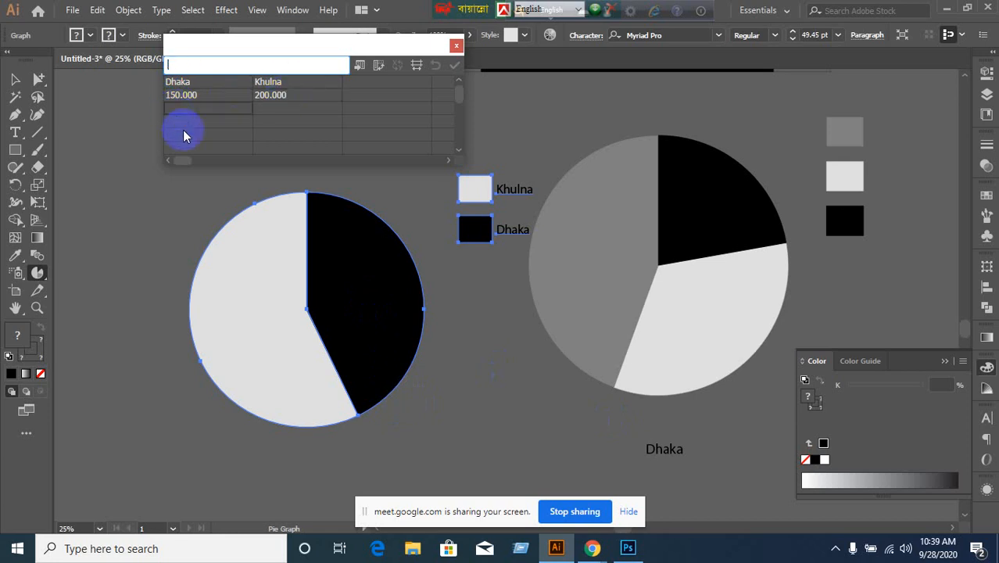
pyautogui.click(592, 548)
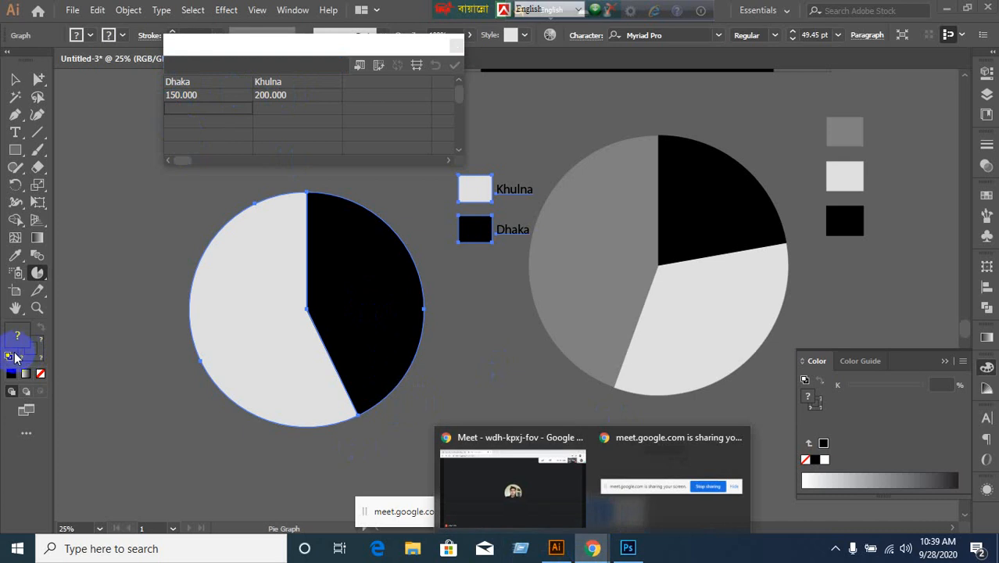
pyautogui.click(178, 130)
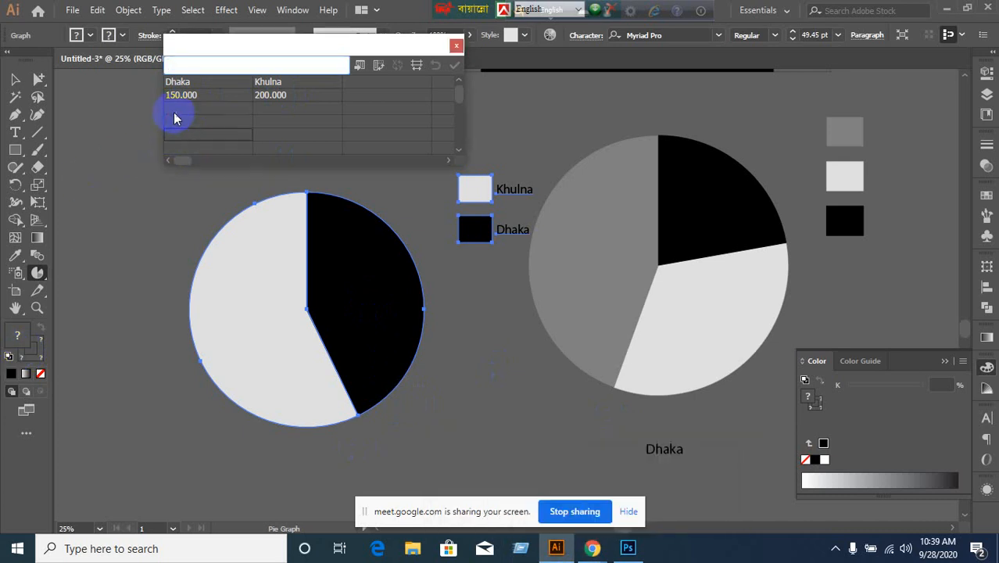
pyautogui.click(175, 110)
pyautogui.click(177, 96)
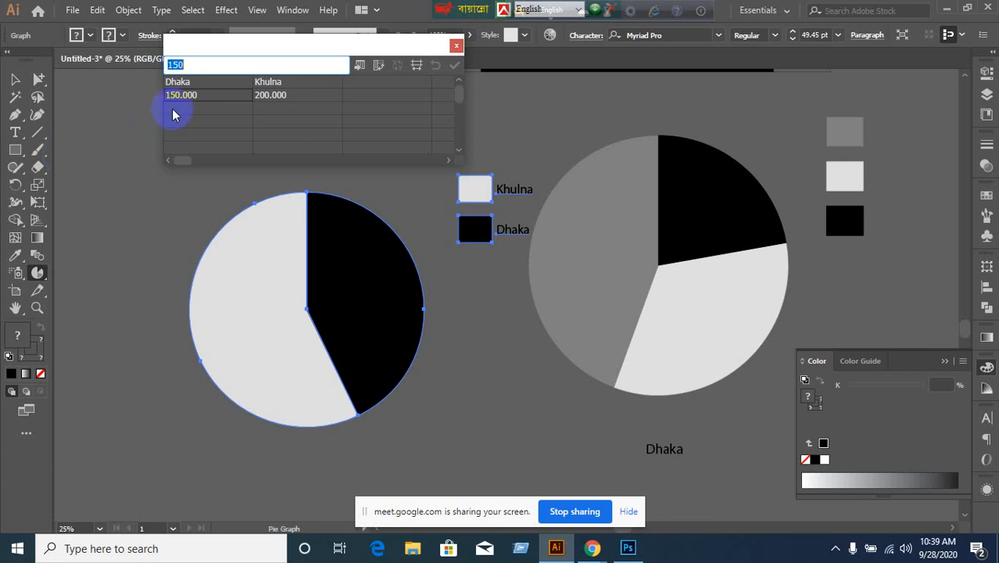
pyautogui.click(178, 81)
pyautogui.click(268, 88)
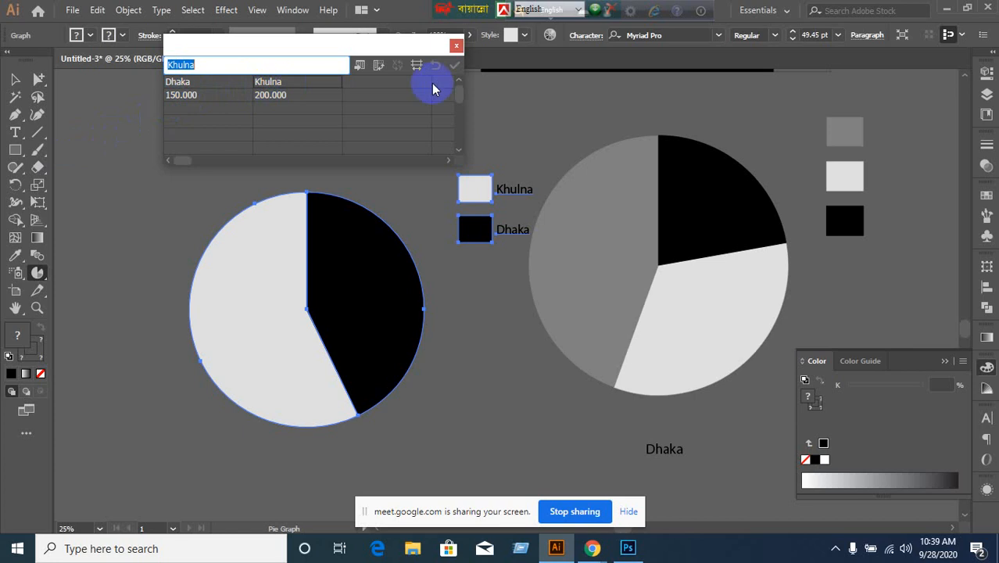
pyautogui.click(288, 94)
pyautogui.click(179, 98)
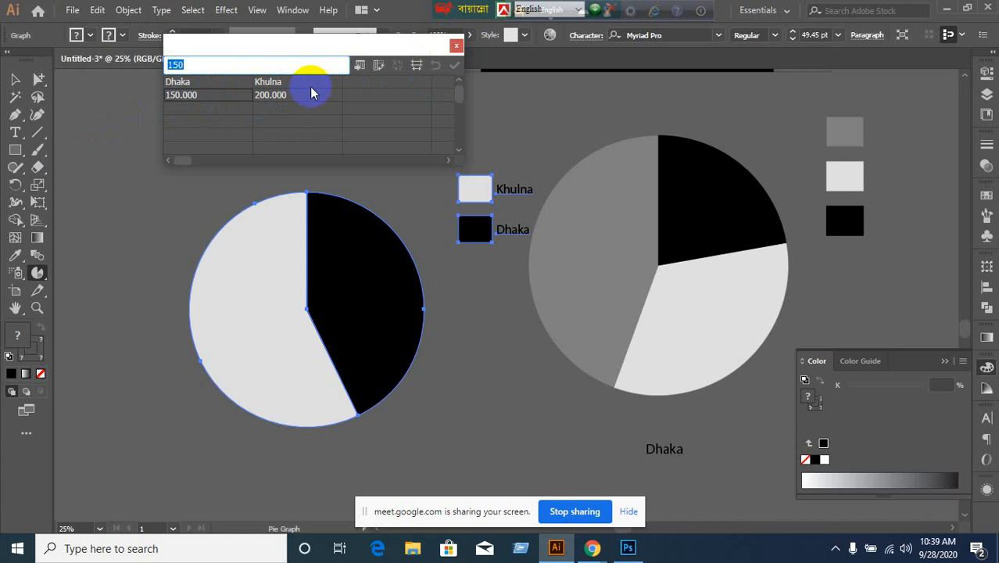
pyautogui.click(243, 107)
pyautogui.click(230, 93)
# Step: Close the graph data and review the Graph Type options for the Dhaka and Khulna pie without changing them
pyautogui.click(455, 46)
pyautogui.click(15, 80)
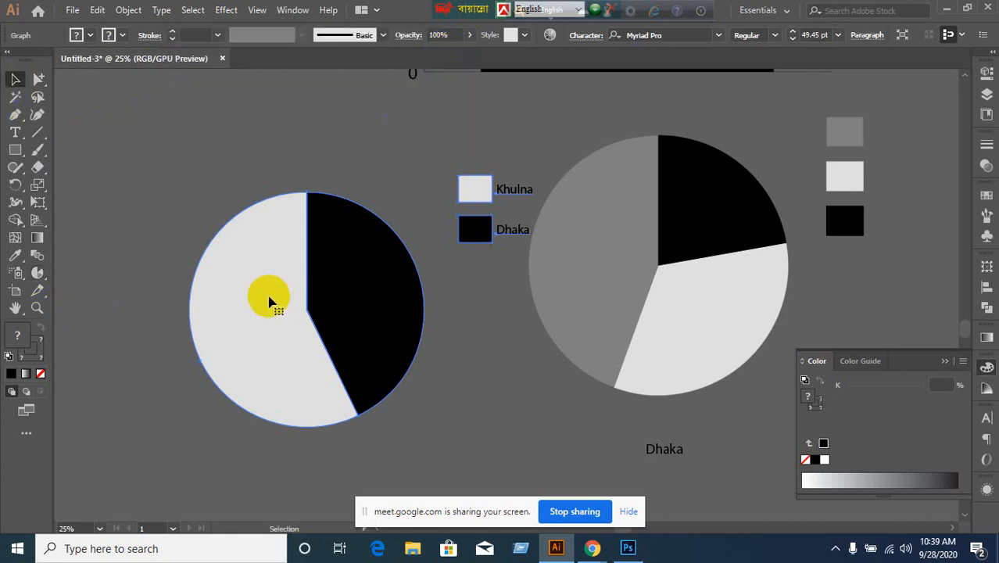
pyautogui.doubleClick(38, 272)
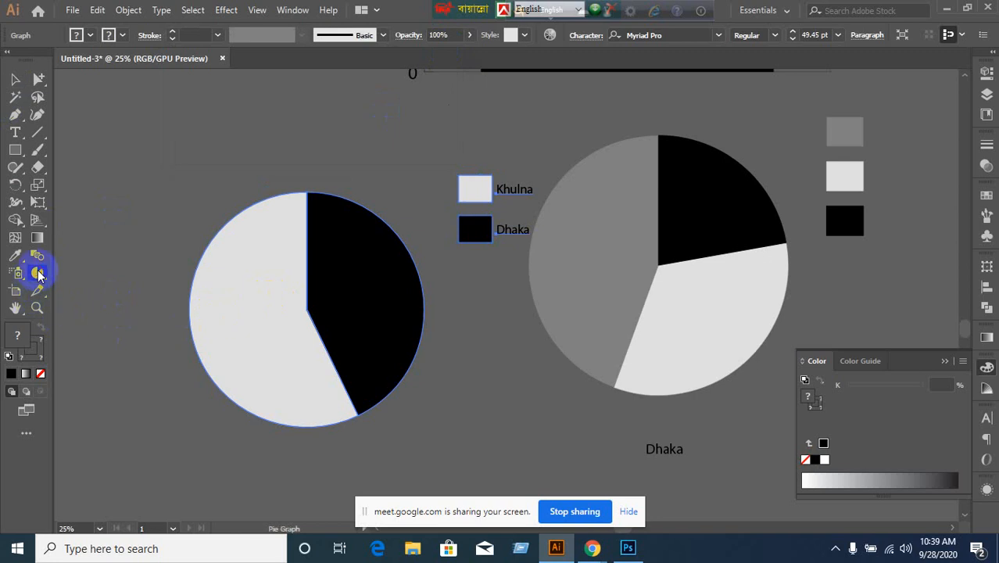
pyautogui.moveTo(375, 114); pyautogui.dragTo(804, 113)
pyautogui.click(930, 438)
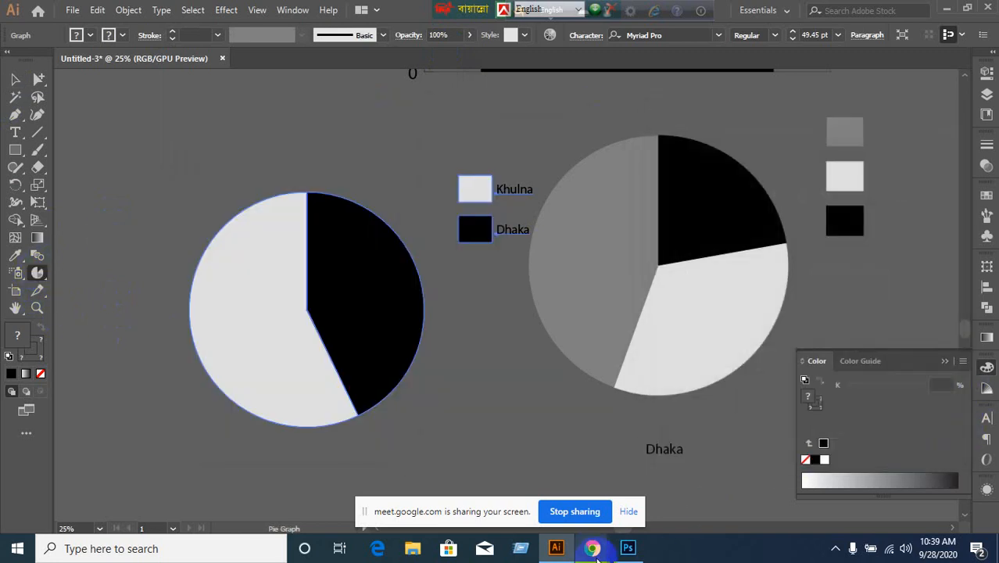
# Step: Switch to the Google Meet window and check the list of people in the meeting
pyautogui.moveTo(592, 547)
pyautogui.click(563, 512)
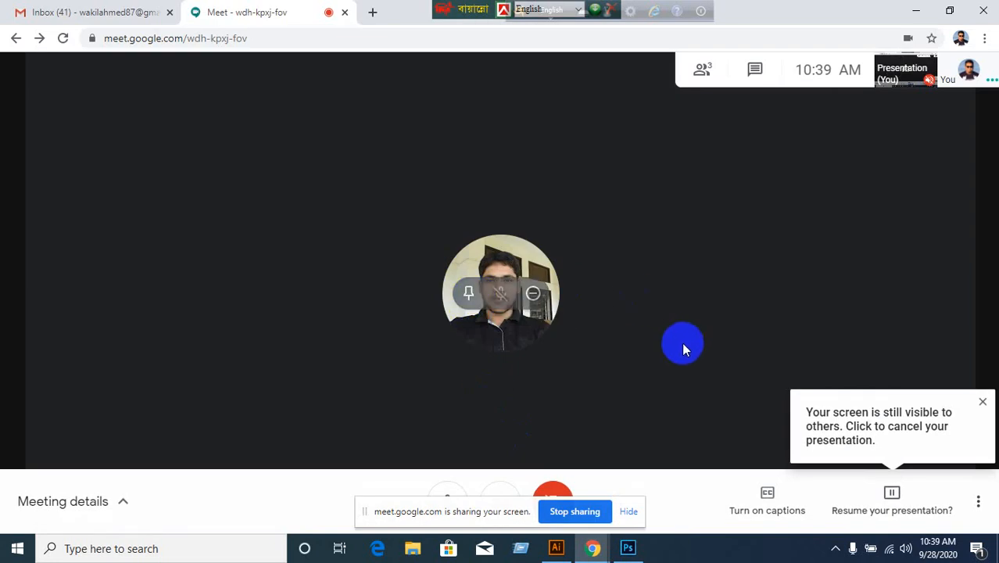
pyautogui.click(702, 71)
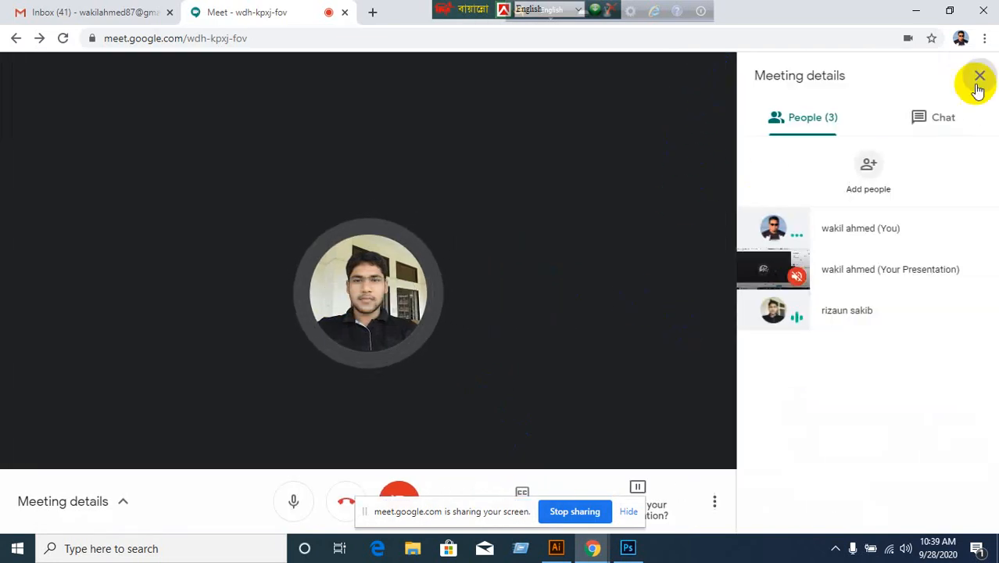
pyautogui.click(979, 78)
# Step: Hide the screen-sharing notice and minimize both the Chrome and Illustrator windows to show the desktop
pyautogui.click(630, 513)
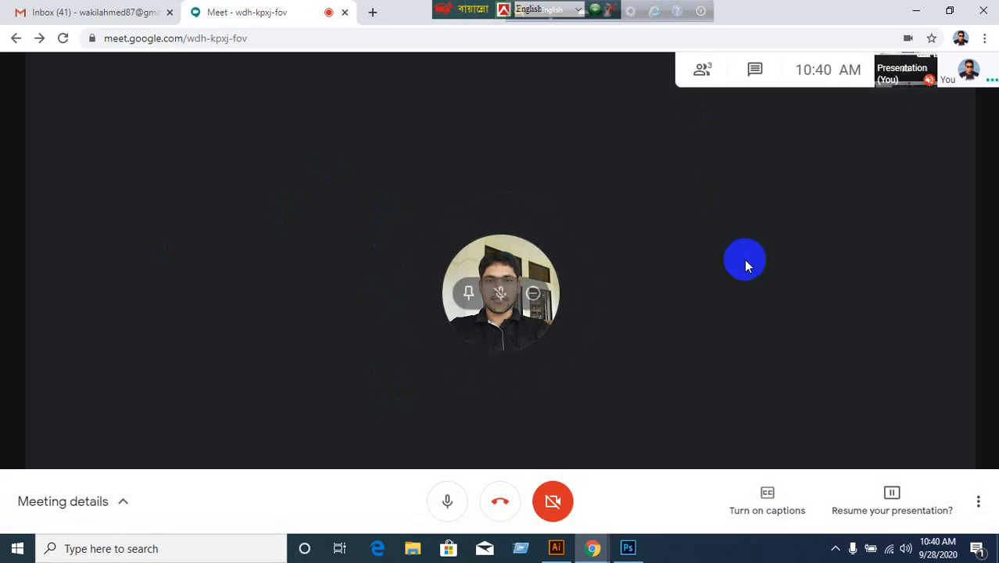
pyautogui.click(916, 12)
pyautogui.click(945, 8)
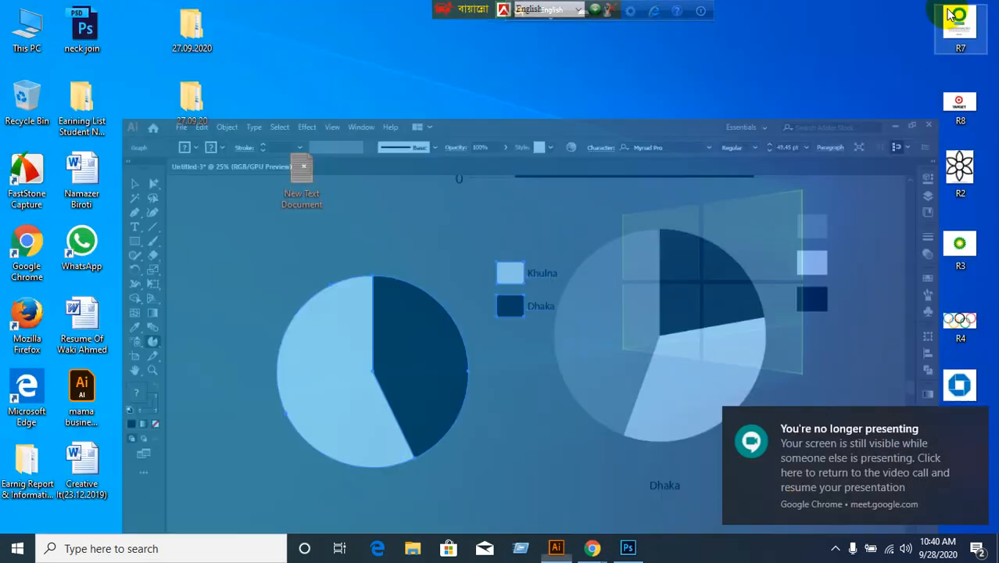